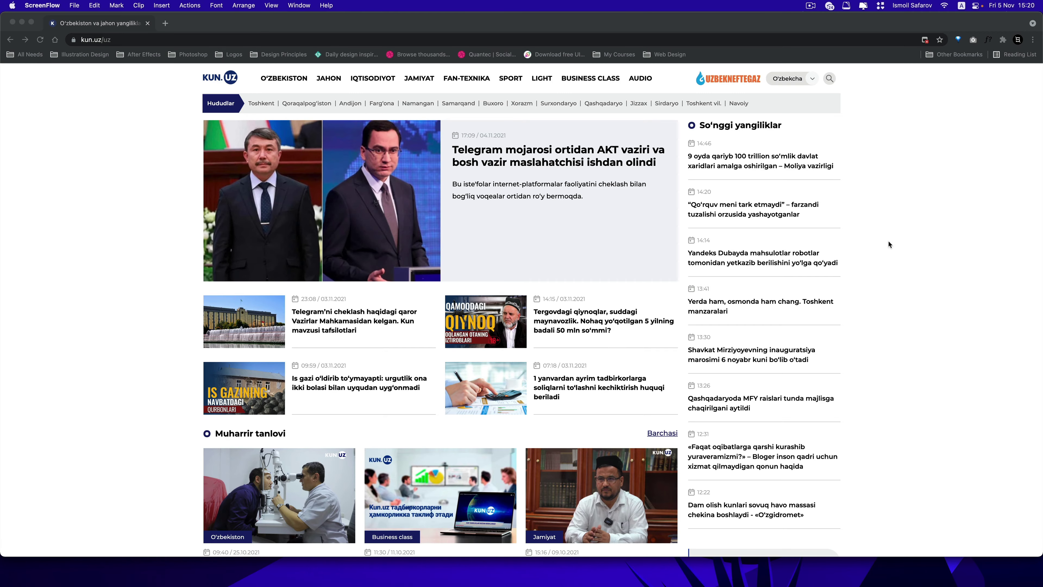
Step: Scroll down the Kun.uz prototype, then switch to another application and back
scroll(749, 272, down, 3)
scroll(749, 271, down, 3)
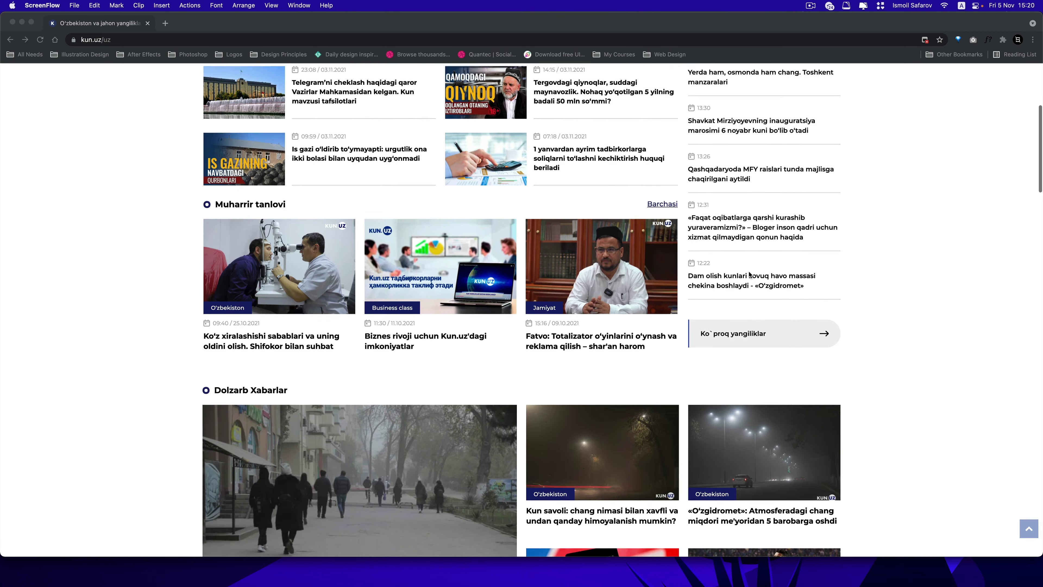
scroll(749, 271, down, 3)
scroll(749, 271, down, 8)
scroll(749, 273, down, 5)
scroll(749, 273, down, 5)
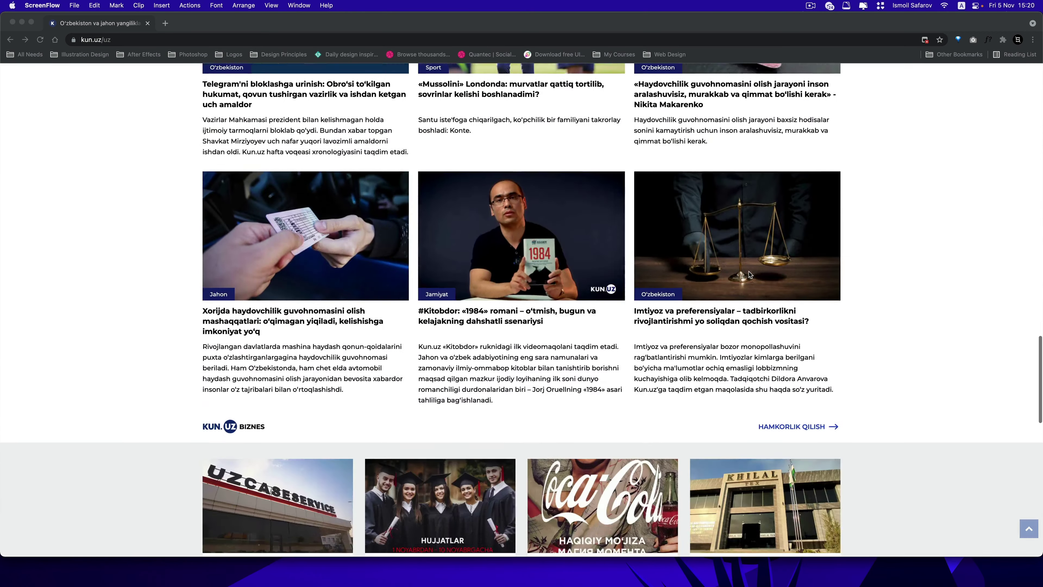
scroll(749, 273, down, 5)
scroll(749, 274, down, 3)
key(super+Tab)
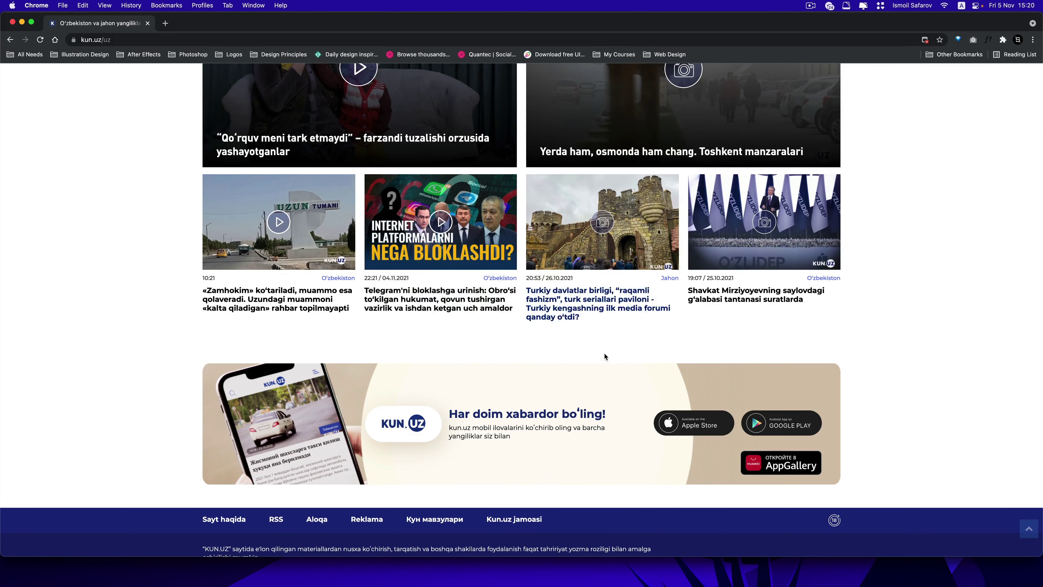
key(super+Tab)
key(super+Tab)
key(super+Tab)
key(super+Tab)
key(super+Tab)
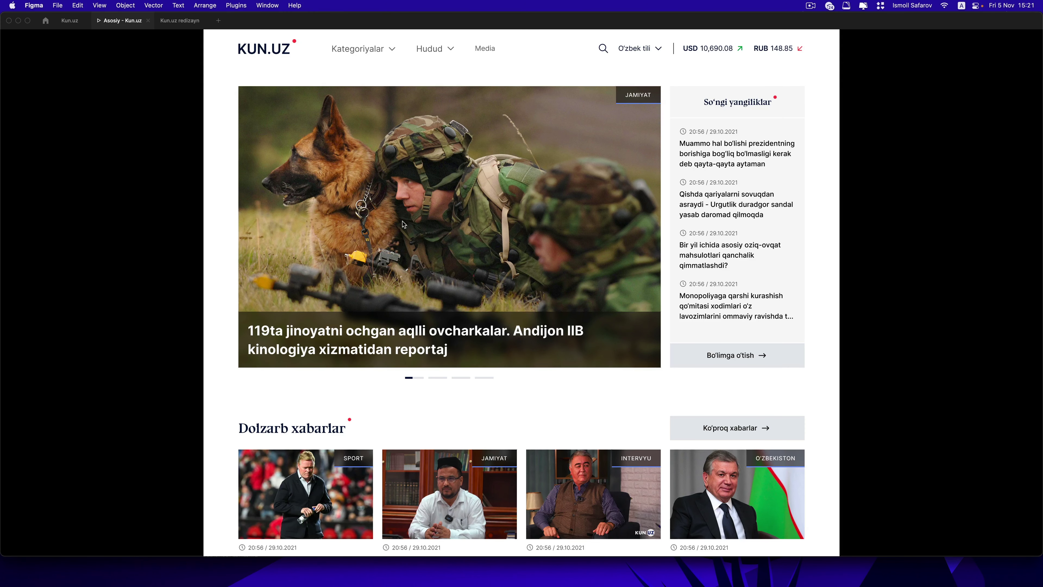
Step: Scroll through the rest of the Kun.uz prototype page to the bottom
scroll(534, 306, down, 2)
scroll(535, 331, down, 3)
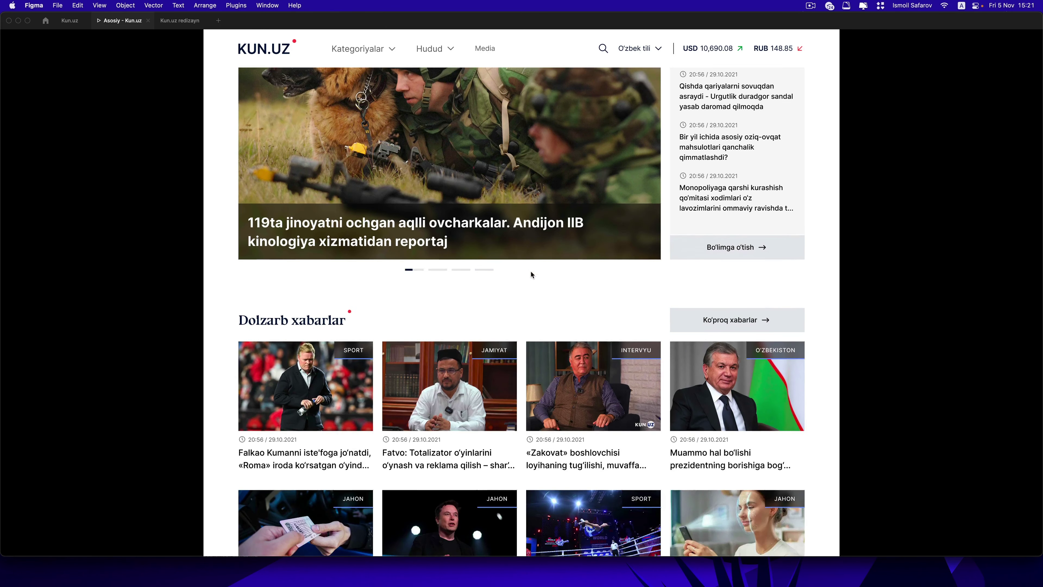
scroll(530, 271, down, 3)
scroll(523, 287, down, 1)
scroll(518, 280, down, 3)
scroll(520, 300, down, 2)
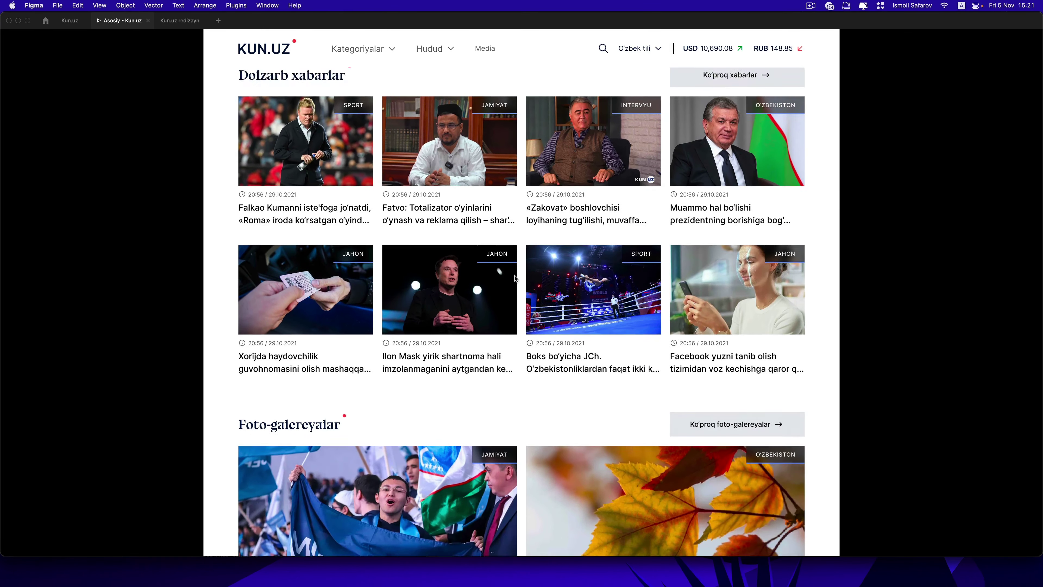
scroll(523, 320, down, 1)
scroll(525, 342, down, 1)
scroll(521, 402, down, 1)
scroll(518, 350, down, 2)
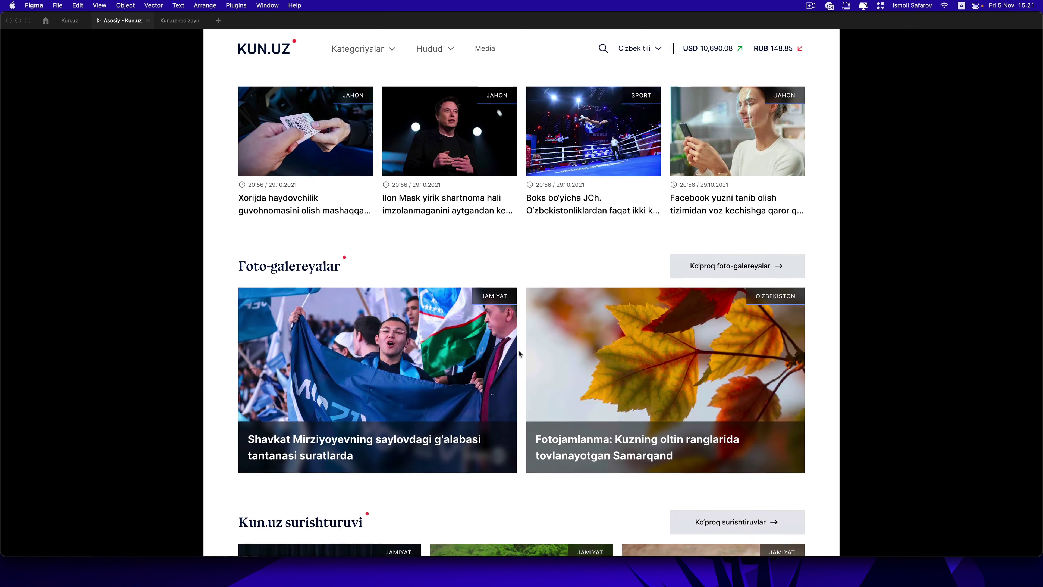
scroll(519, 363, down, 1)
scroll(511, 320, down, 2)
scroll(520, 334, down, 1)
scroll(520, 334, down, 3)
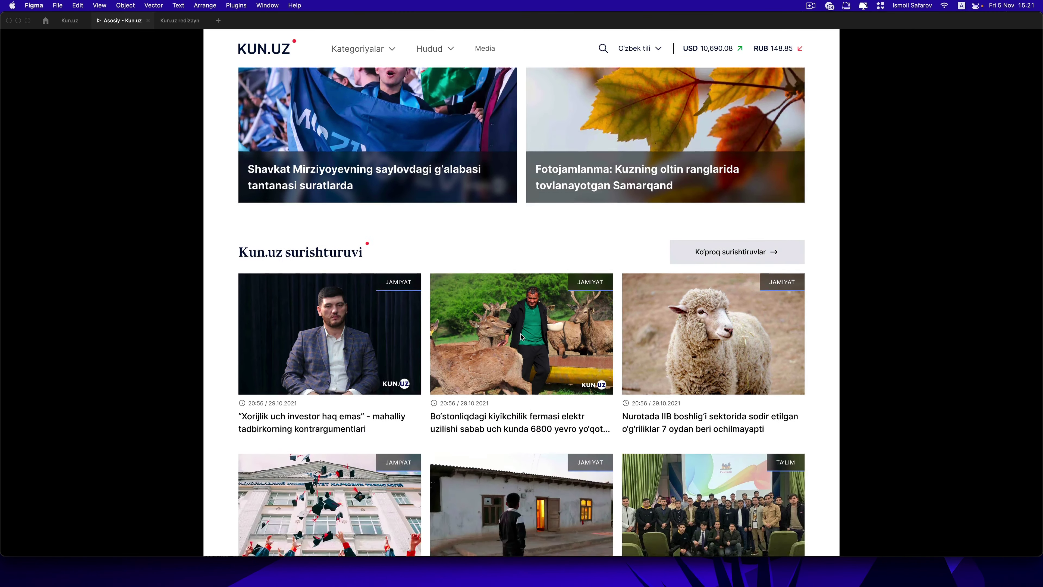
scroll(520, 334, down, 6)
scroll(520, 334, down, 3)
scroll(520, 336, down, 4)
scroll(521, 335, down, 2)
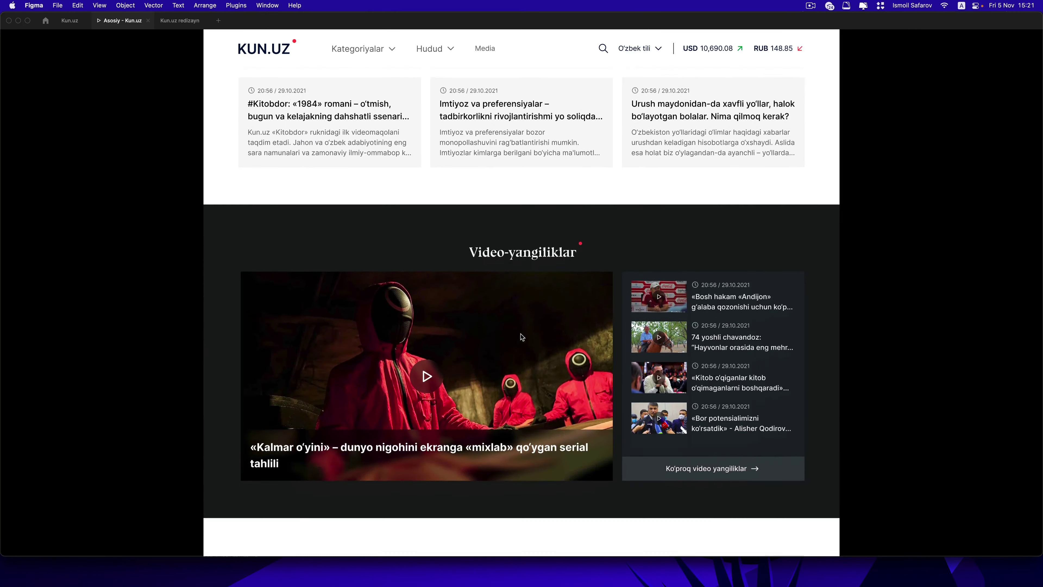
scroll(521, 336, down, 5)
scroll(520, 336, down, 4)
scroll(520, 336, down, 3)
scroll(521, 334, down, 1)
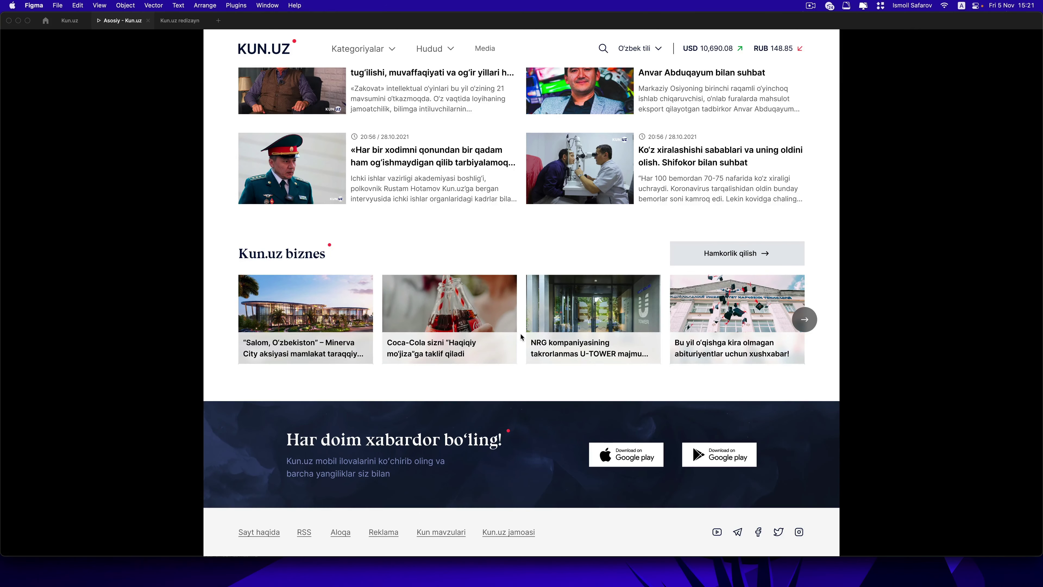
Step: Scroll back up and reveal the category sub-bar via Kategoriyalar
scroll(520, 334, up, 15)
scroll(521, 334, up, 20)
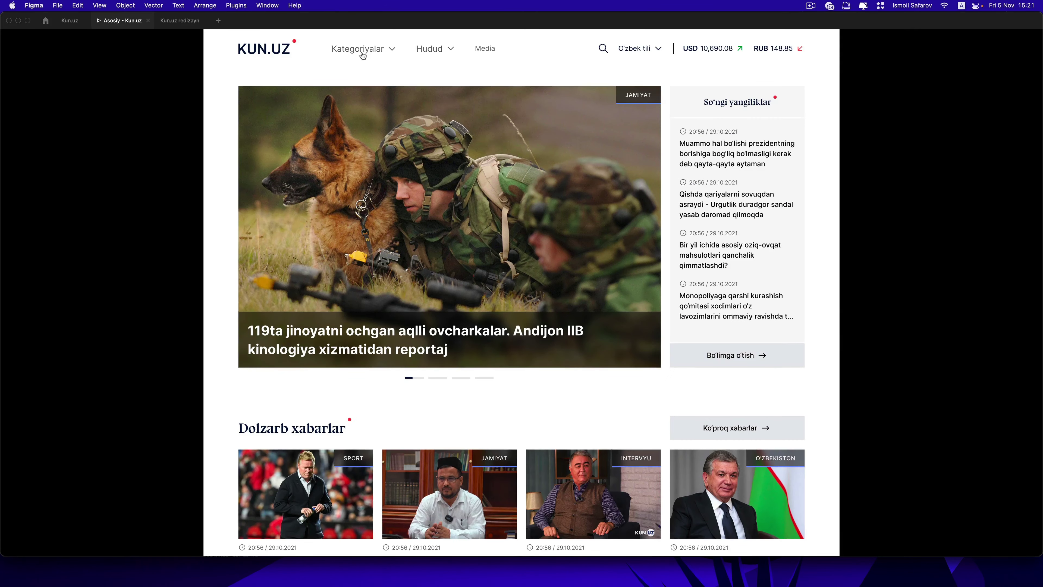
click(361, 50)
Step: Open the O'zbekiston category page in the prototype and scroll through it
click(359, 82)
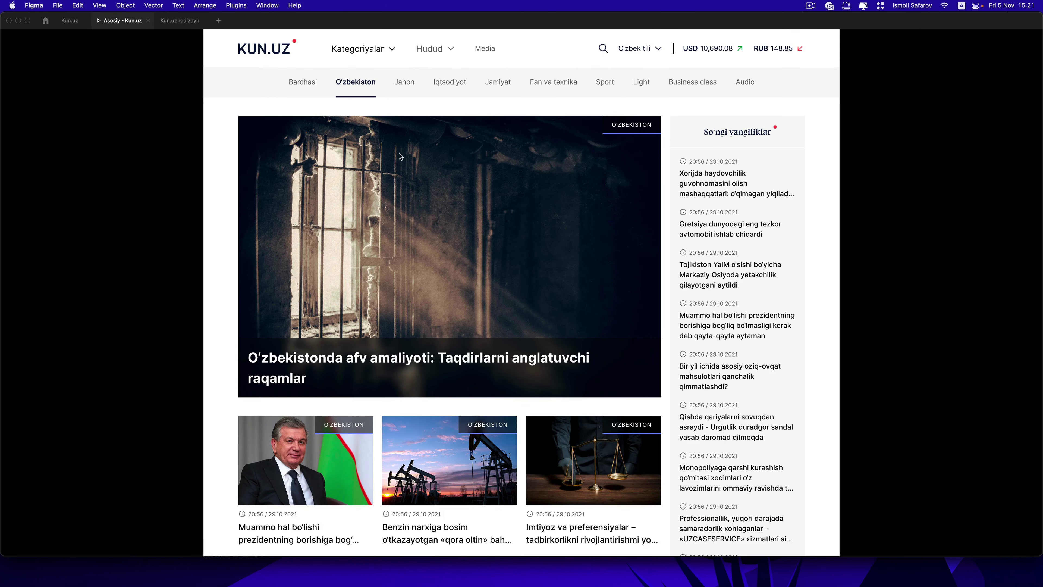
scroll(437, 220, down, 4)
scroll(437, 222, down, 8)
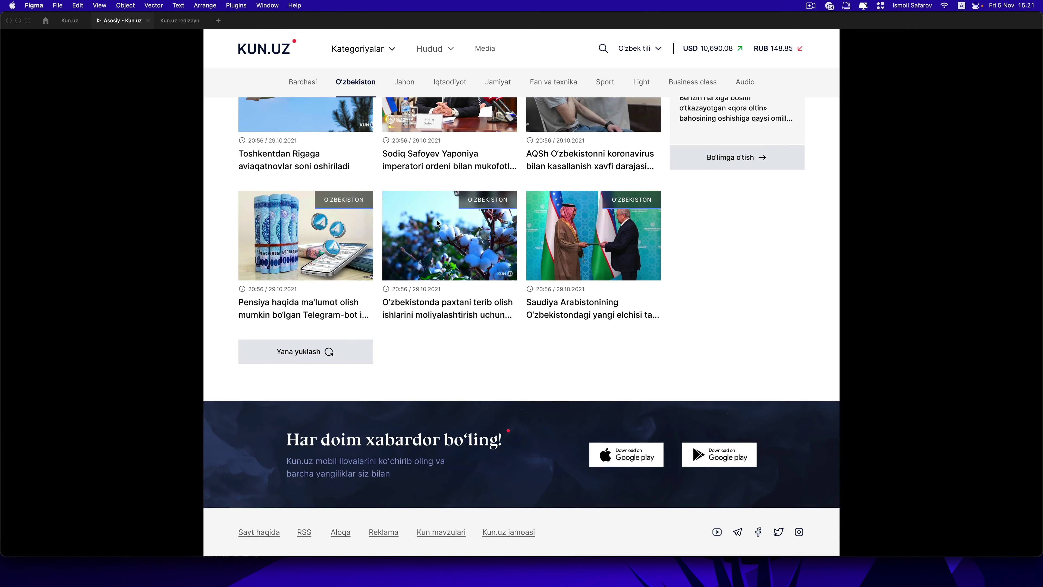
scroll(436, 222, up, 4)
scroll(436, 222, up, 3)
scroll(438, 223, up, 1)
Step: Preview the first news card's article, then go back via Barchasi to O'zbekiston
click(346, 224)
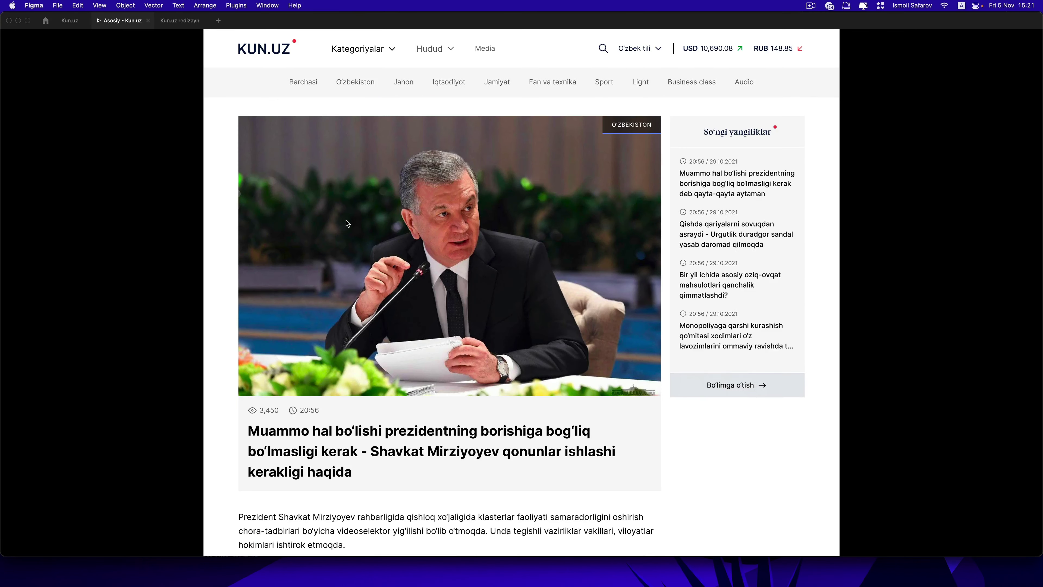
scroll(506, 213, down, 5)
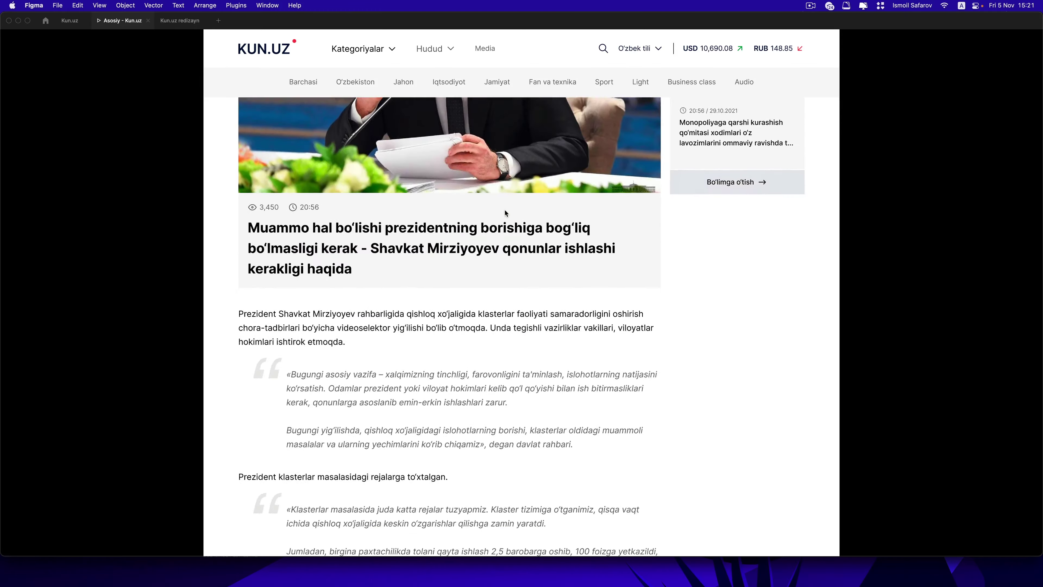
scroll(505, 210, down, 5)
scroll(506, 210, down, 5)
scroll(505, 208, down, 3)
scroll(506, 207, down, 3)
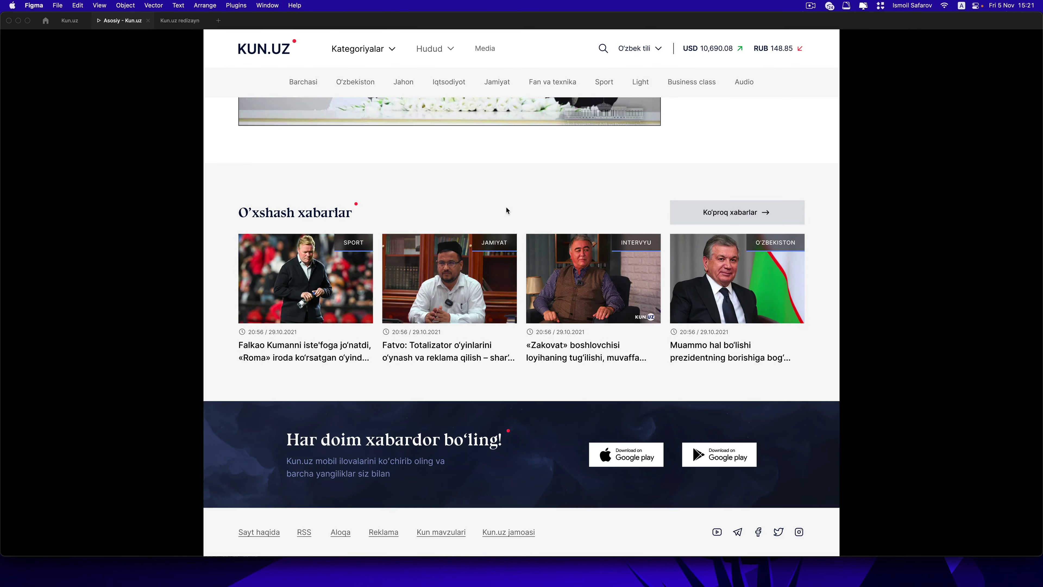
scroll(506, 207, up, 6)
scroll(507, 210, up, 5)
scroll(506, 210, up, 3)
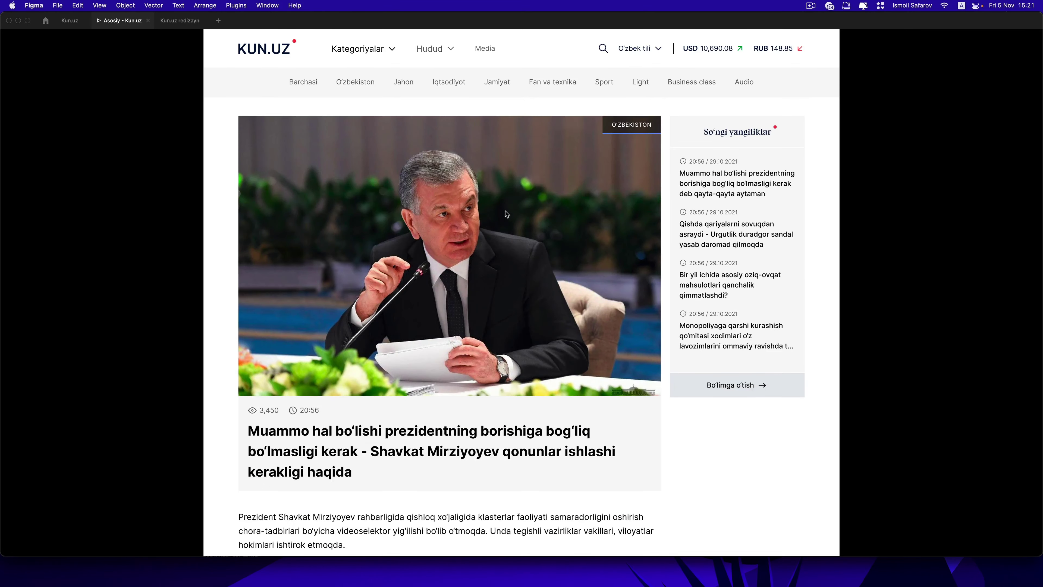
click(311, 81)
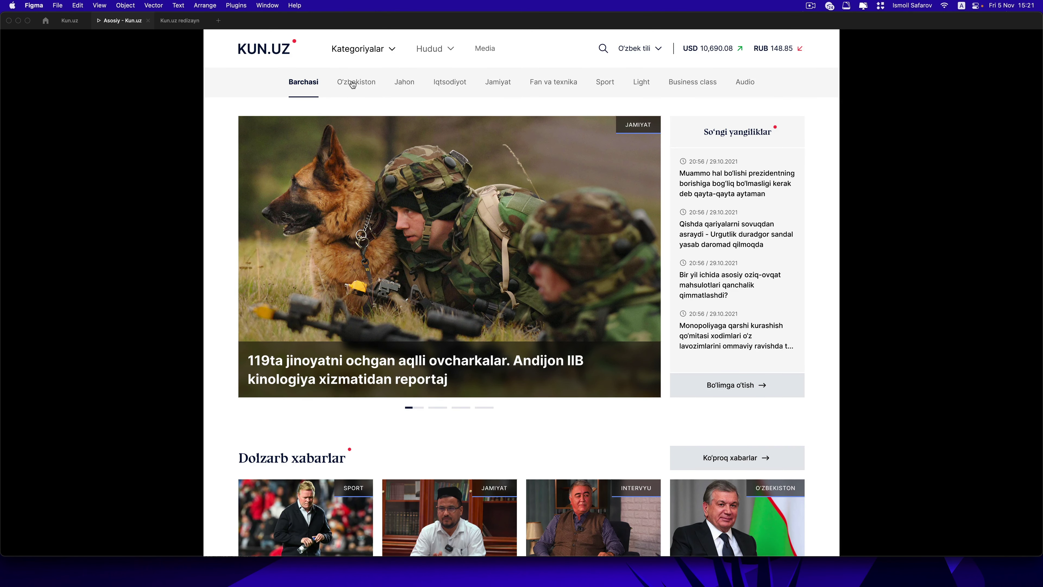
click(353, 84)
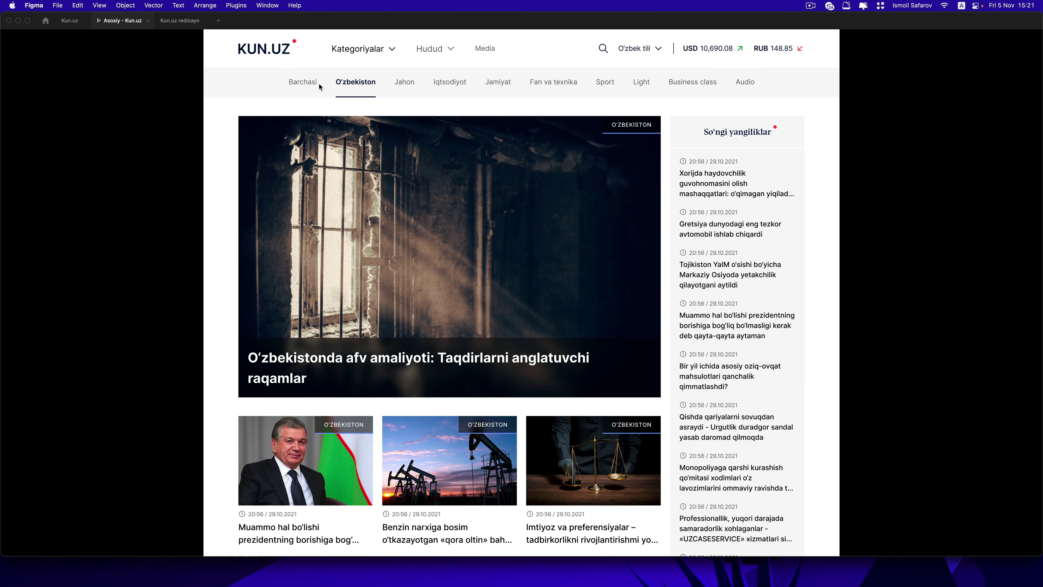
click(72, 23)
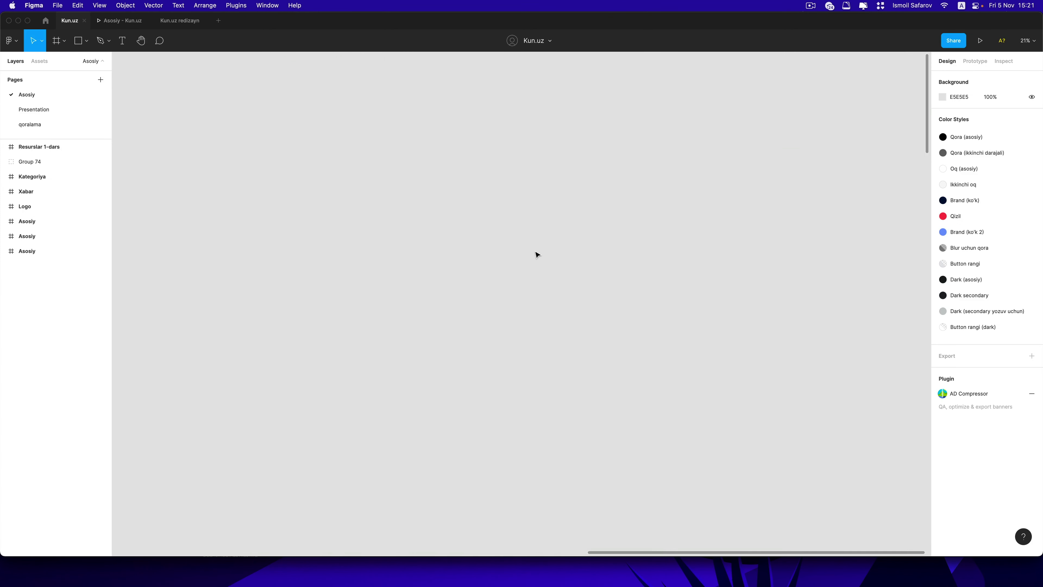
click(180, 20)
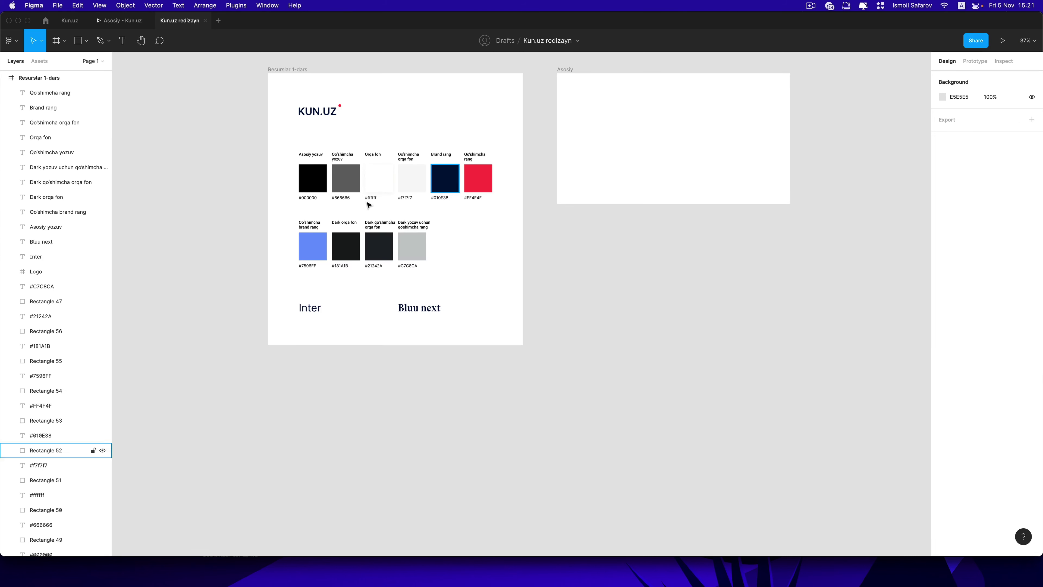
scroll(423, 226, up, 3)
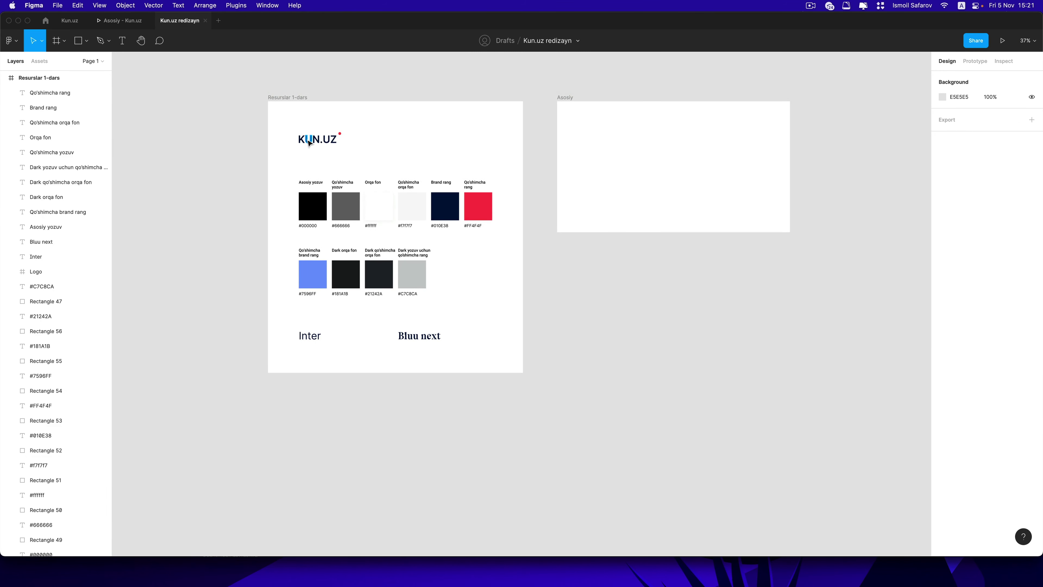
scroll(308, 142, up, 3)
scroll(286, 129, up, 3)
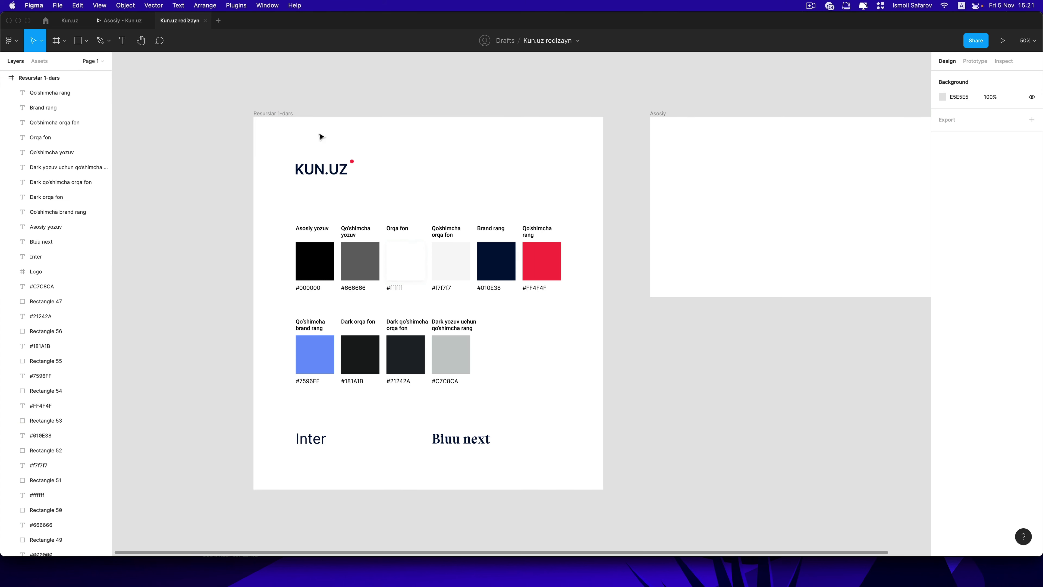
scroll(320, 140, up, 2)
scroll(329, 148, up, 3)
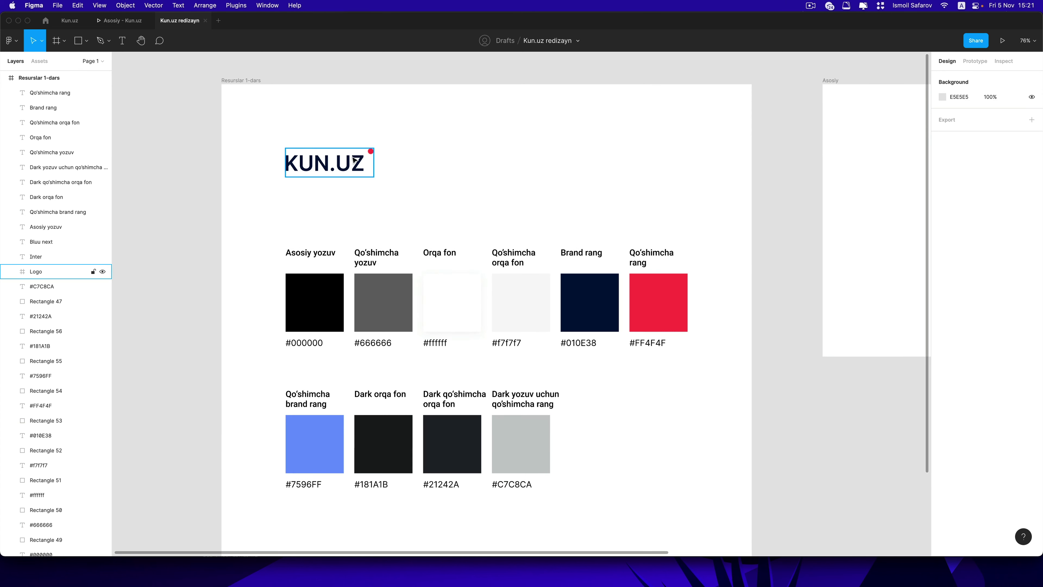
scroll(438, 163, right, 1)
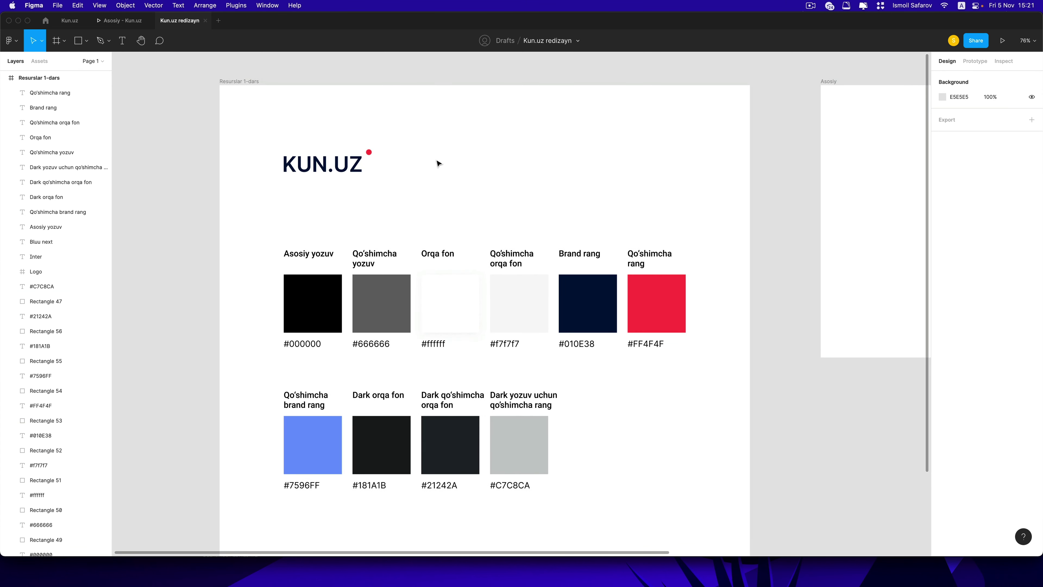
scroll(328, 177, down, 3)
scroll(329, 177, right, 1)
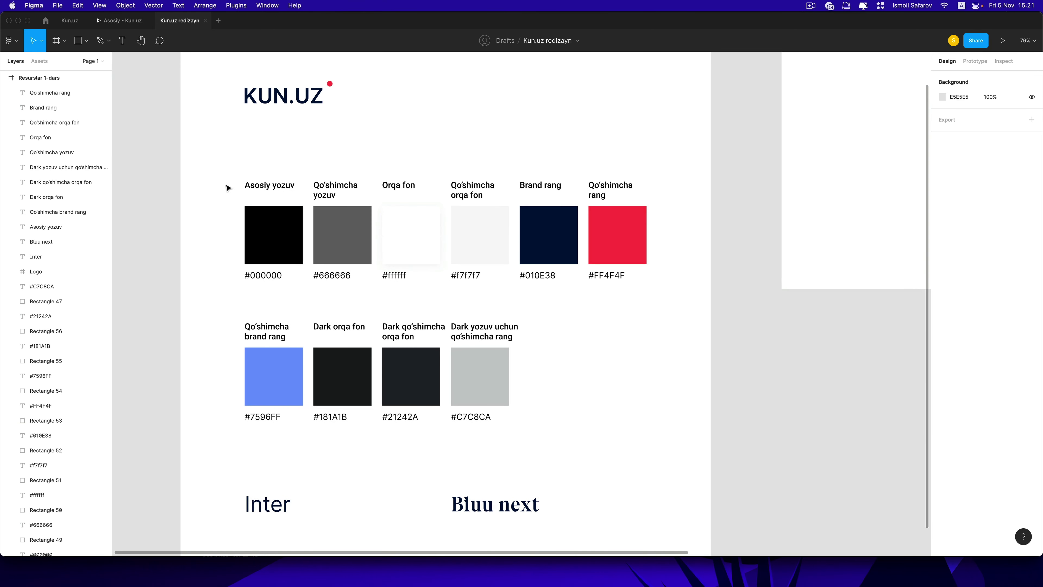
drag(227, 188, 674, 295)
key(Escape)
scroll(607, 172, down, 2)
scroll(275, 432, down, 1)
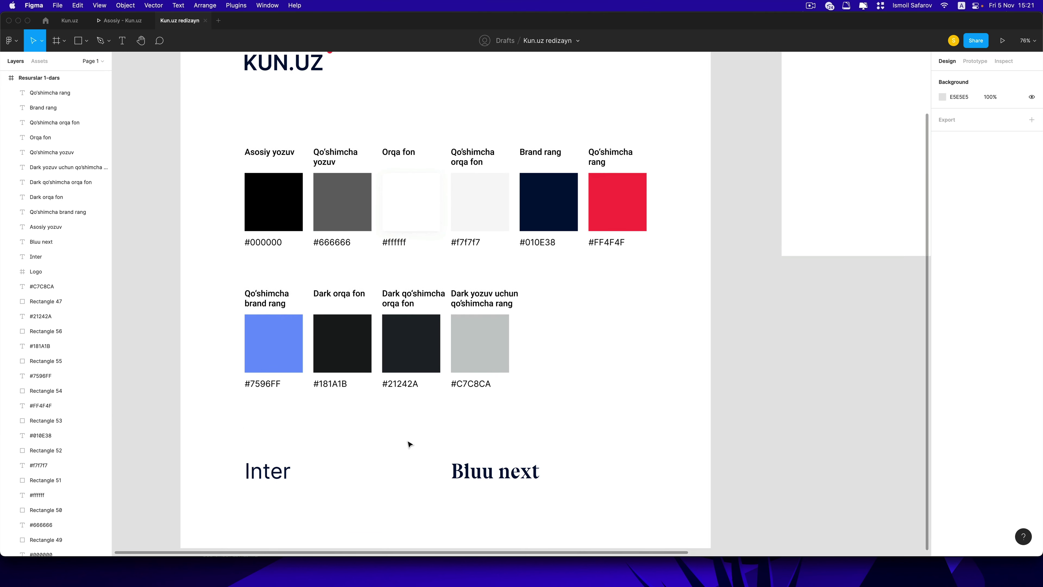
drag(409, 444, 585, 506)
scroll(575, 497, down, 2)
scroll(579, 484, down, 3)
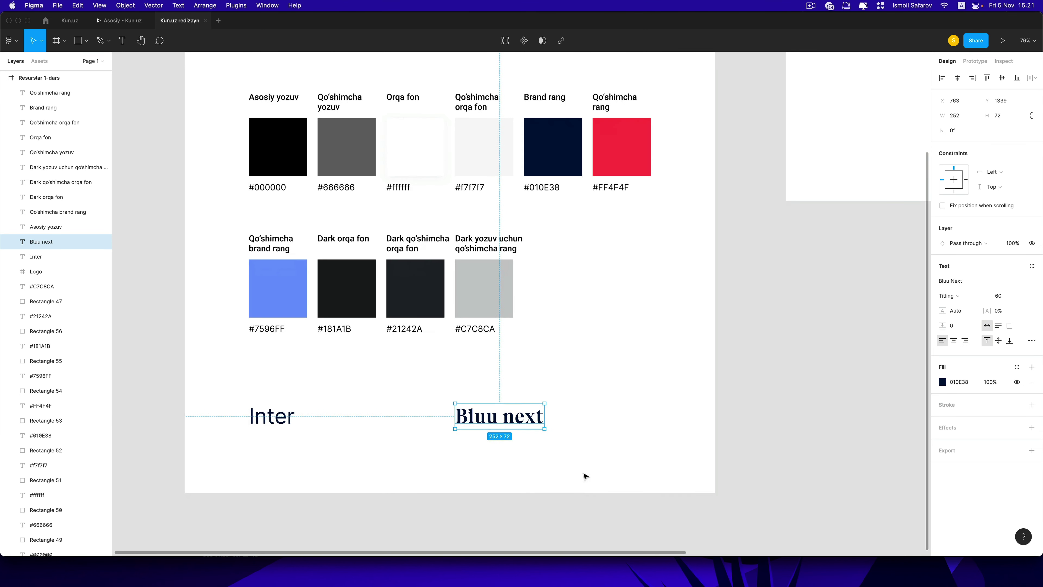
click(595, 444)
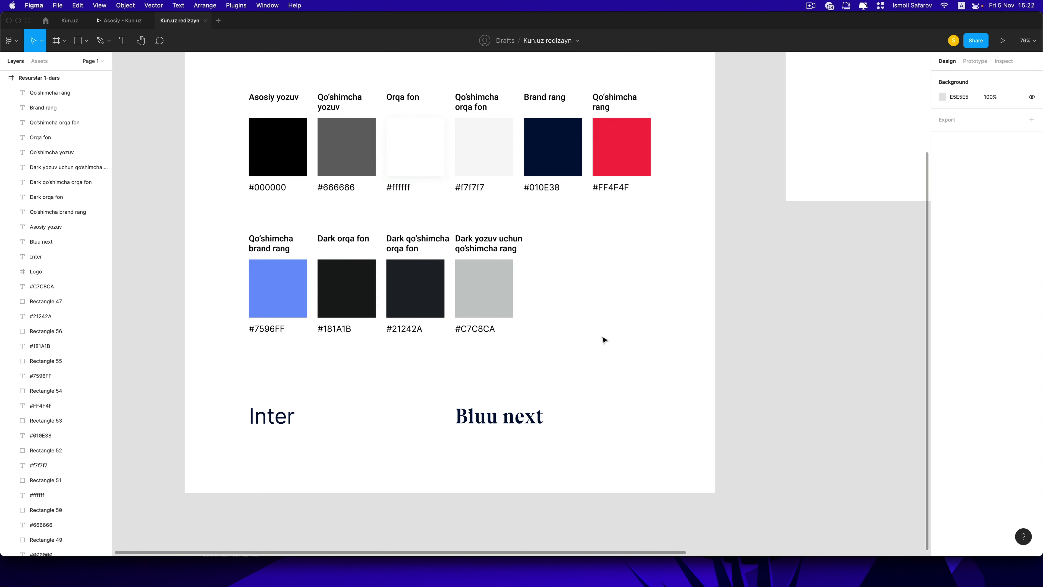
scroll(605, 340, right, 3)
scroll(596, 340, right, 3)
scroll(605, 305, up, 4)
scroll(560, 244, up, 1)
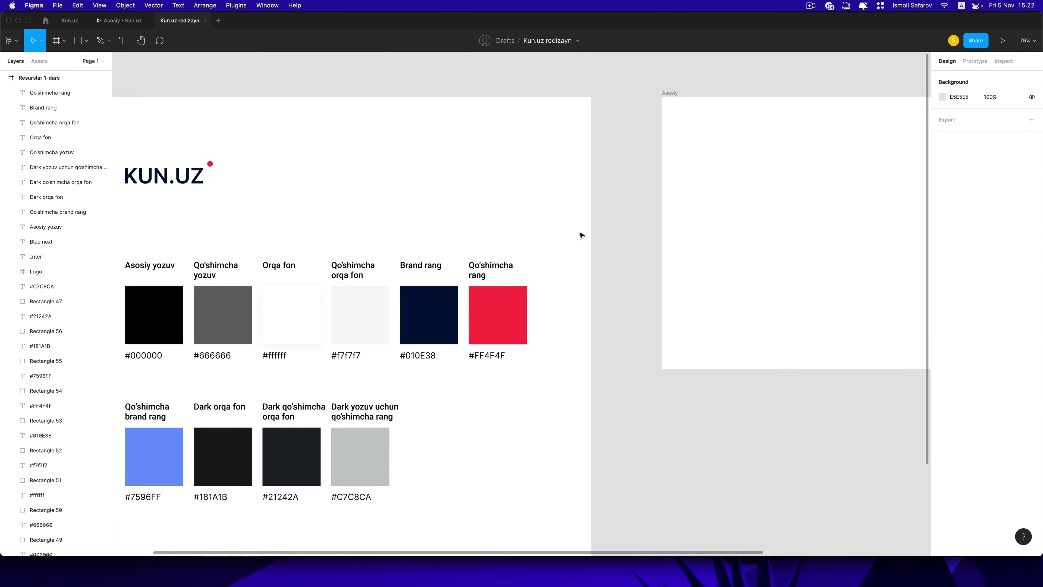
scroll(579, 233, left, 2)
scroll(579, 233, down, 1)
scroll(328, 295, down, 1)
scroll(329, 296, left, 1)
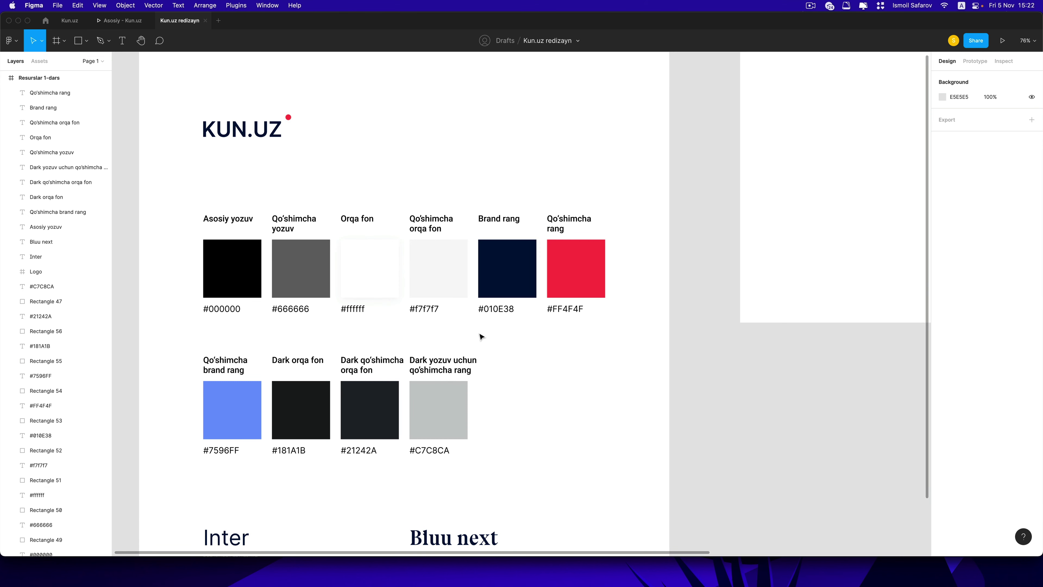
scroll(483, 335, left, 1)
scroll(547, 324, left, 1)
scroll(331, 320, left, 2)
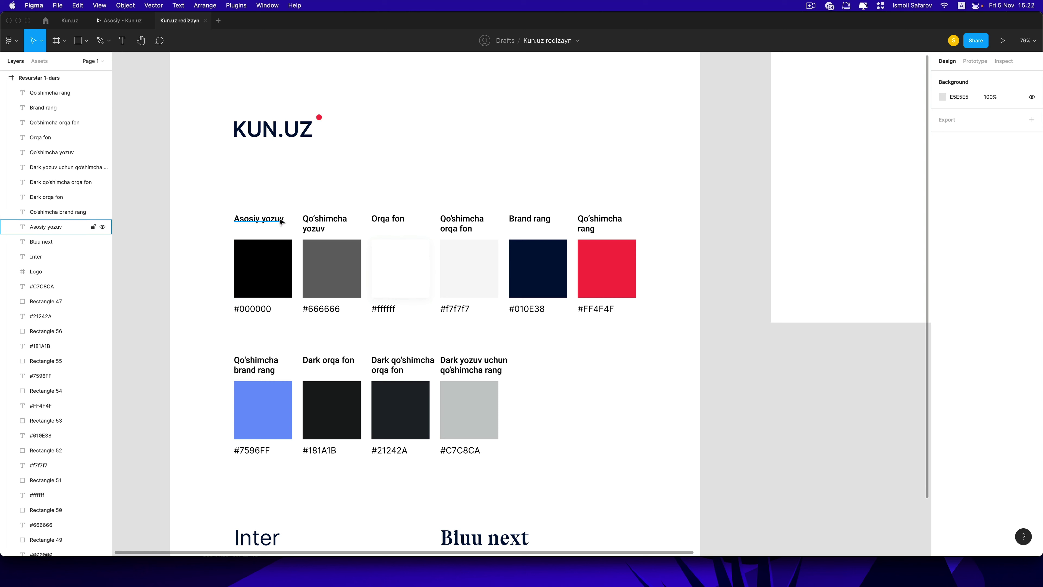
scroll(270, 226, left, 5)
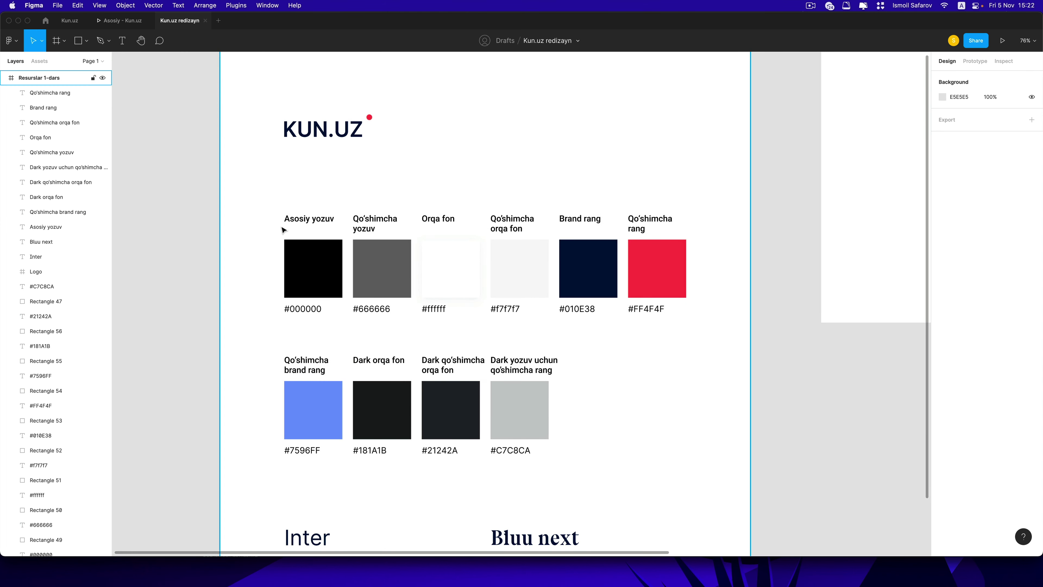
scroll(276, 227, up, 3)
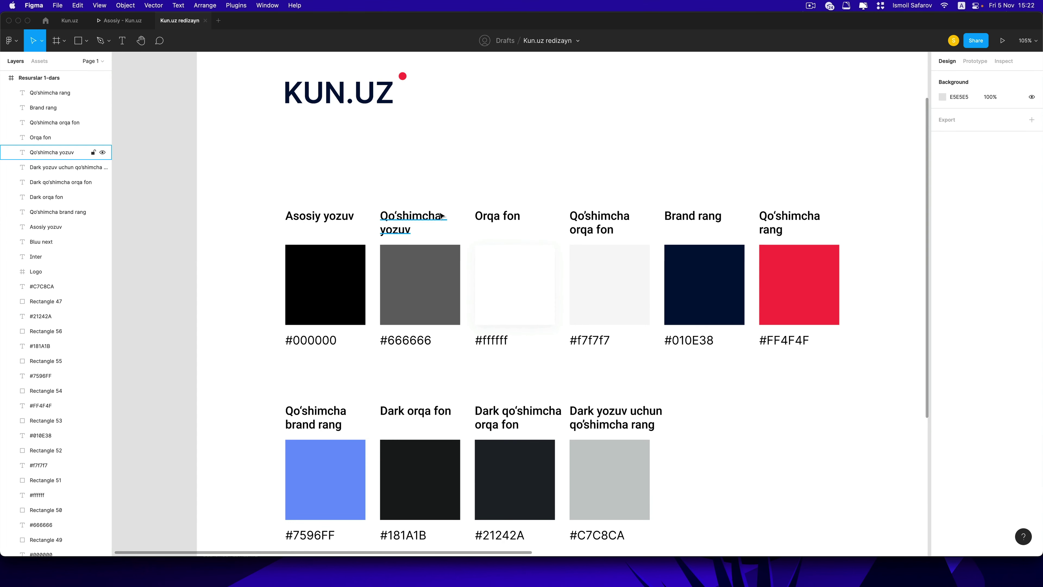
scroll(447, 217, down, 5)
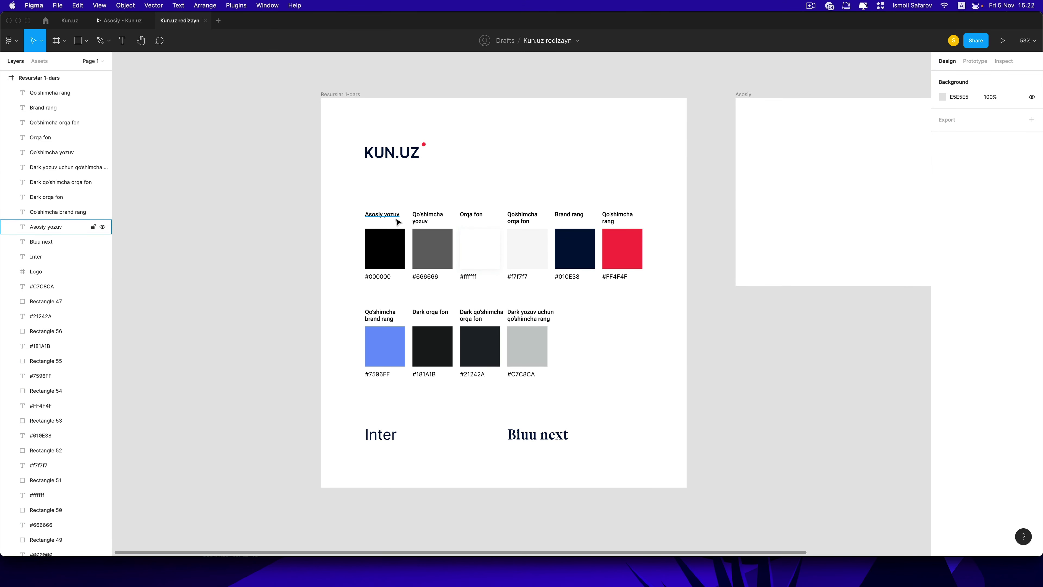
scroll(382, 228, up, 3)
Step: Create a colour style named 'Asosiy yozuv' from the black #000000 swatch's fill
click(380, 254)
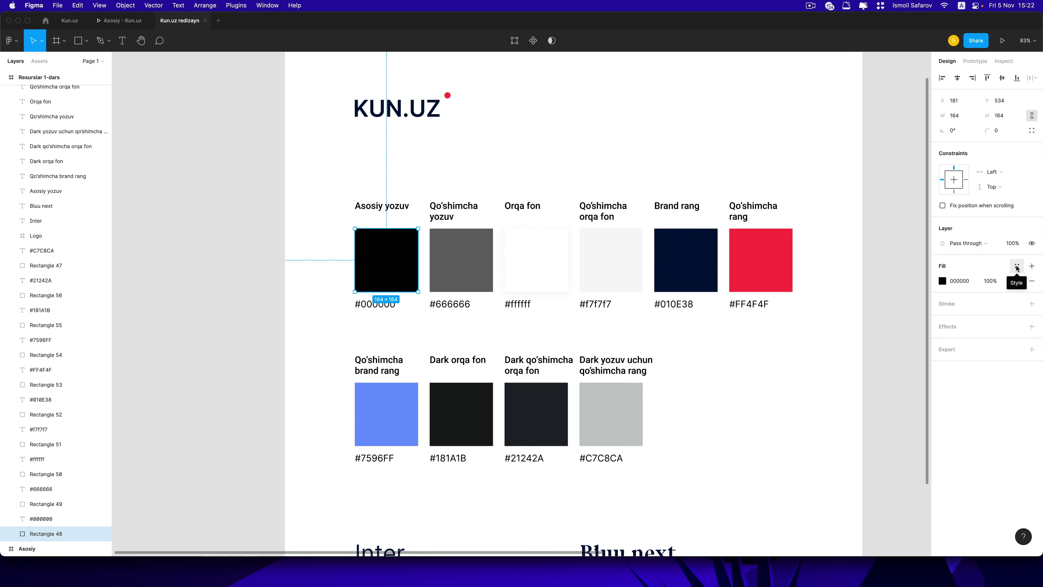
mouse_move(978, 280)
click(1017, 267)
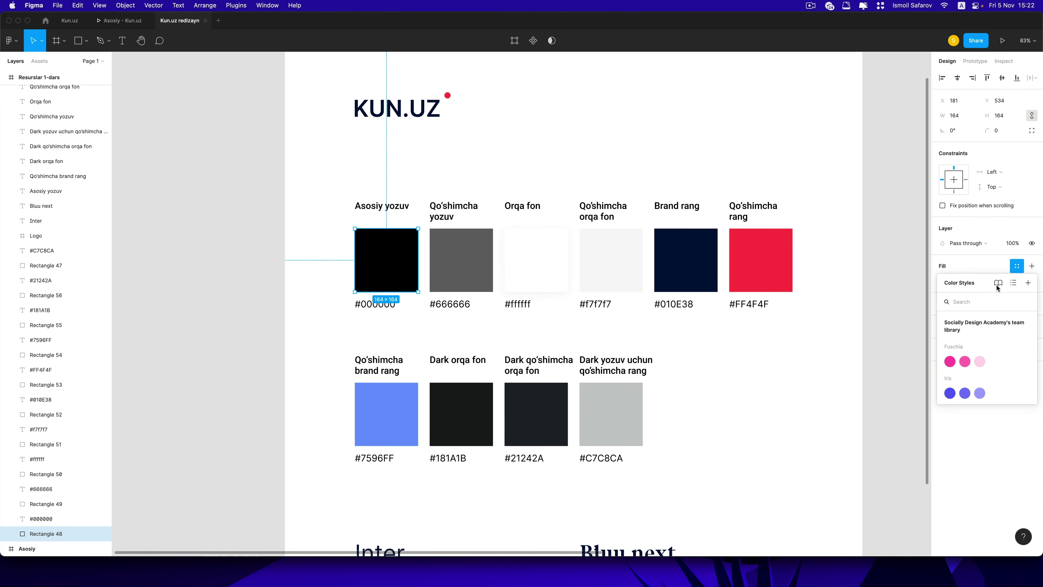
click(1028, 283)
text(Asosiy yozuv)
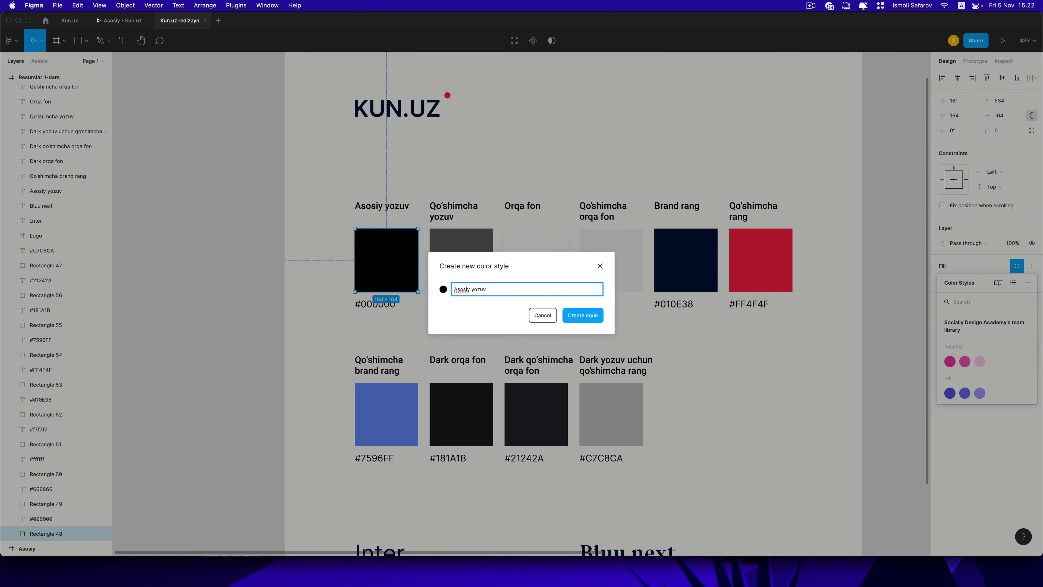
key(Return)
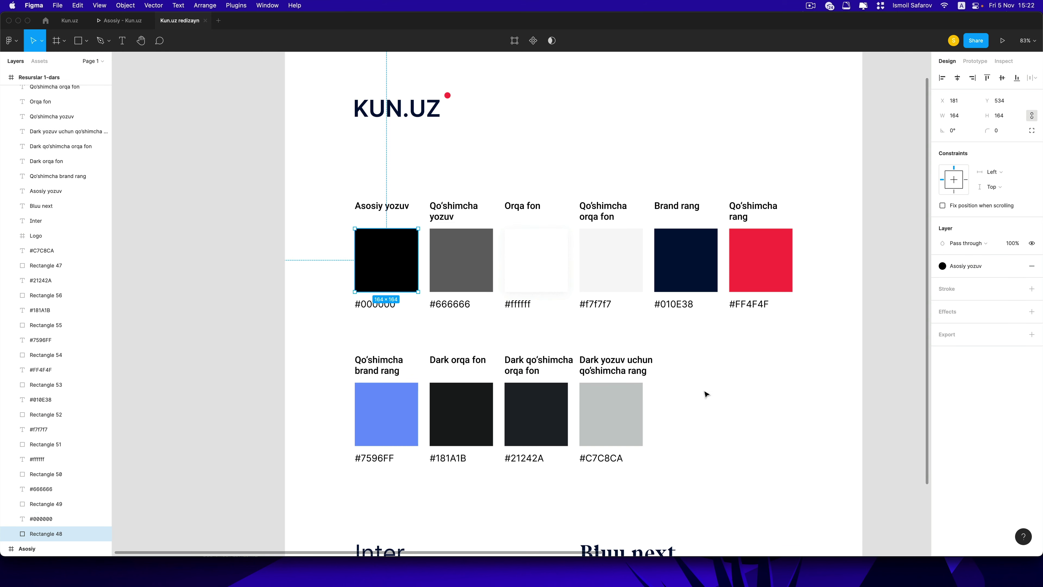
scroll(674, 387, down, 2)
Step: Select the Inter and Bluu next font samples in turn, then clear the selection
click(610, 424)
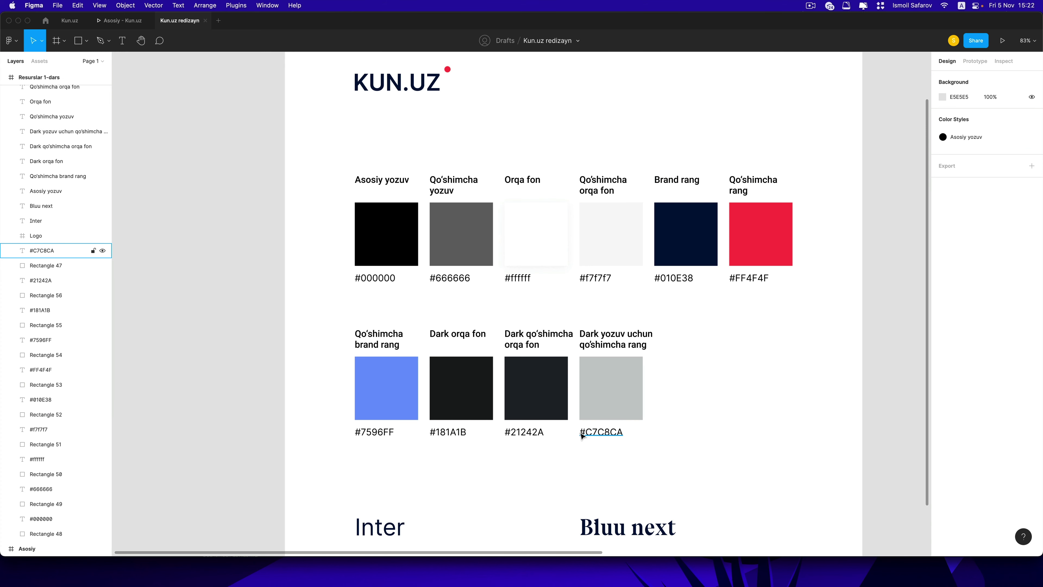
scroll(474, 432, up, 1)
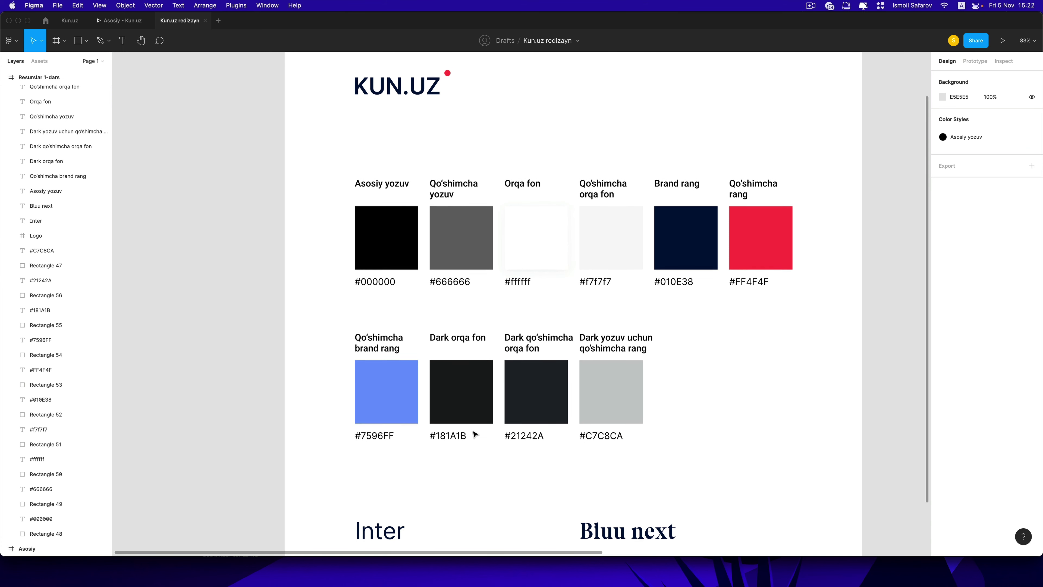
scroll(478, 434, down, 3)
scroll(456, 433, down, 1)
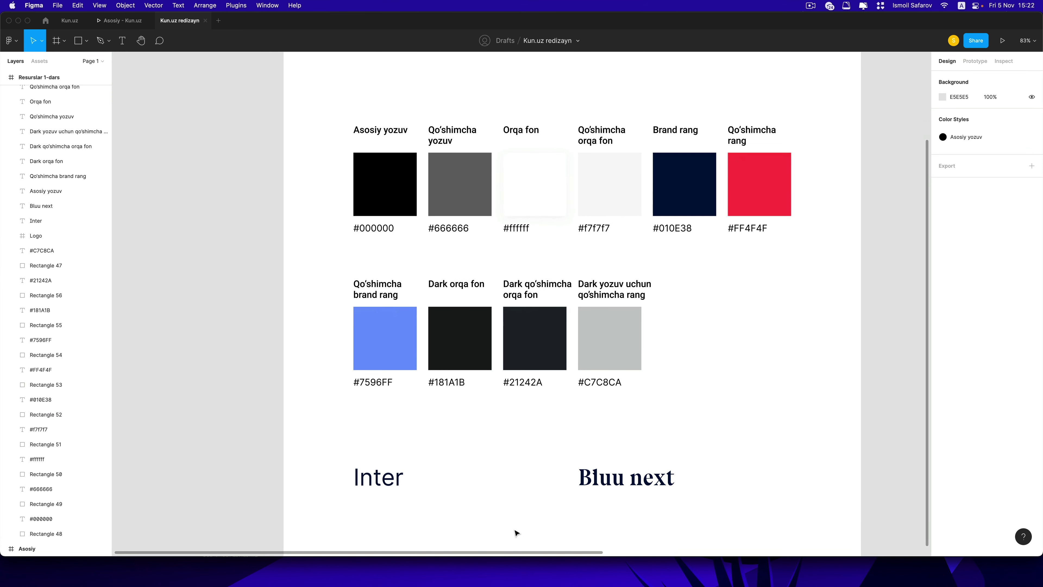
scroll(451, 501, down, 2)
scroll(384, 468, down, 1)
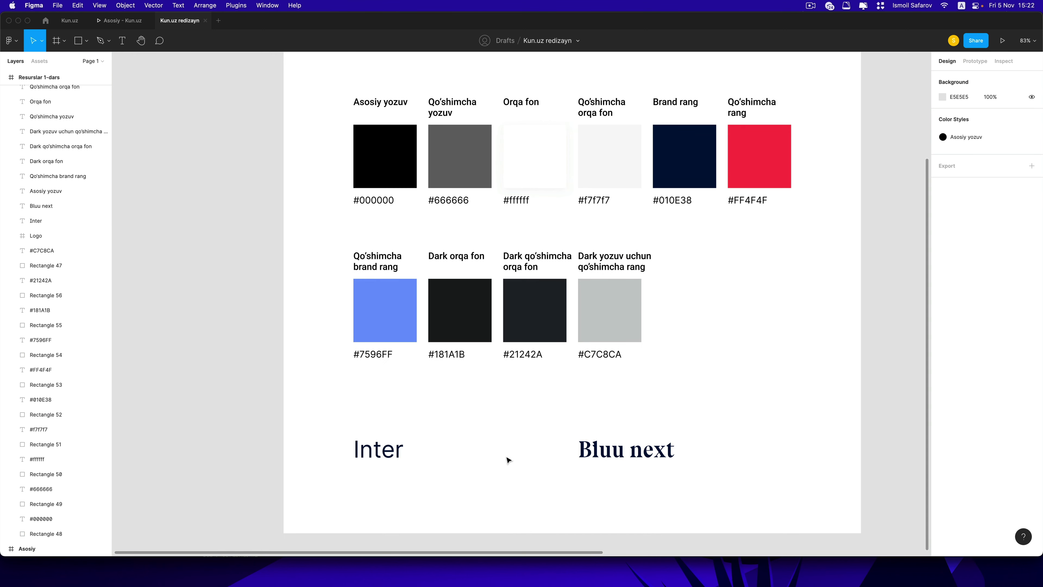
scroll(509, 459, down, 2)
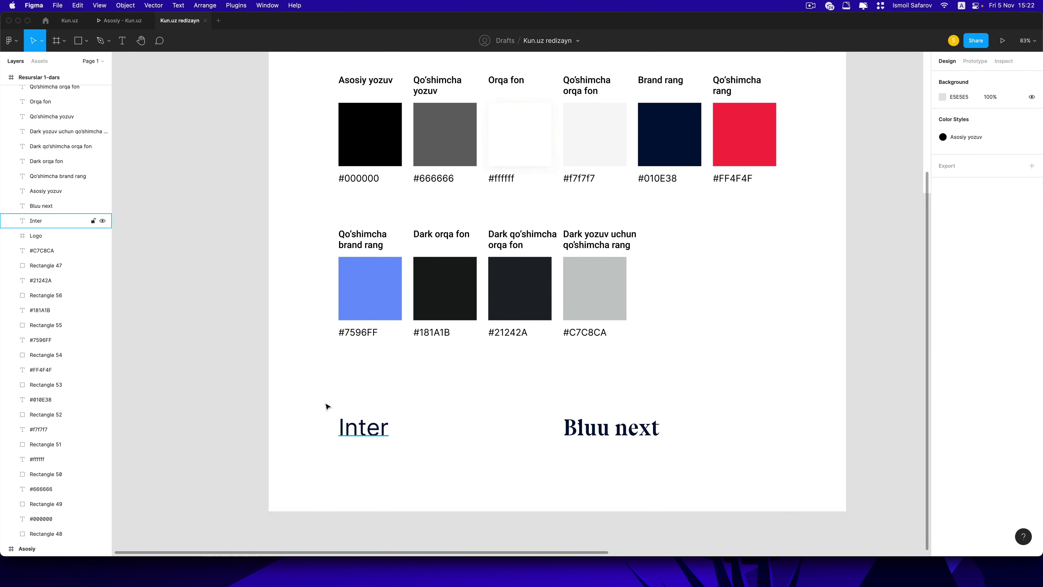
drag(302, 393, 443, 493)
drag(506, 414, 693, 478)
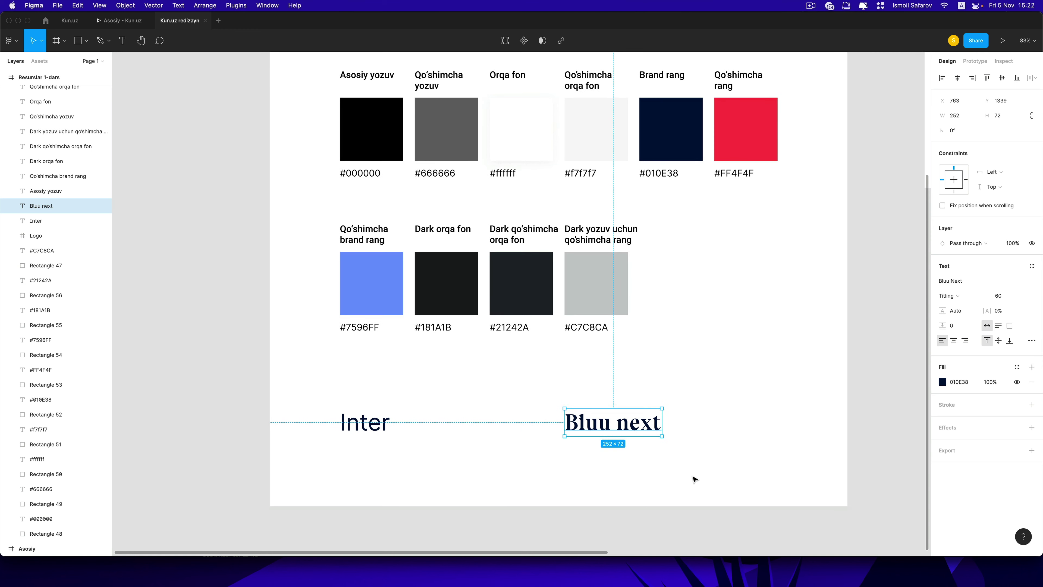
click(712, 454)
Step: Pan and scroll around the canvas to bring the Resurslar 1-dars sheet into view
scroll(682, 448, right, 2)
scroll(682, 444, down, 3)
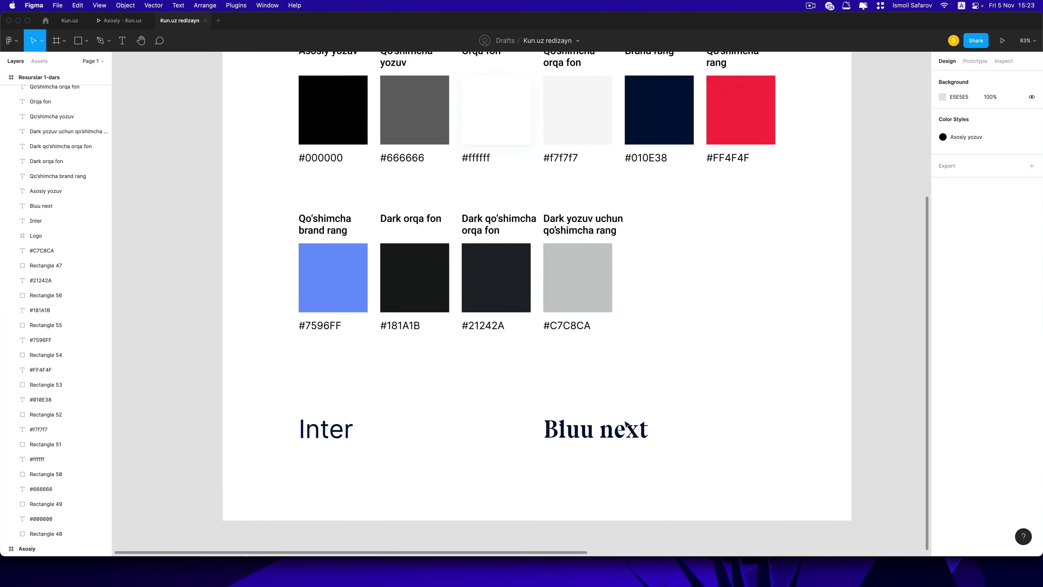
scroll(657, 390, down, 3)
scroll(633, 353, down, 3)
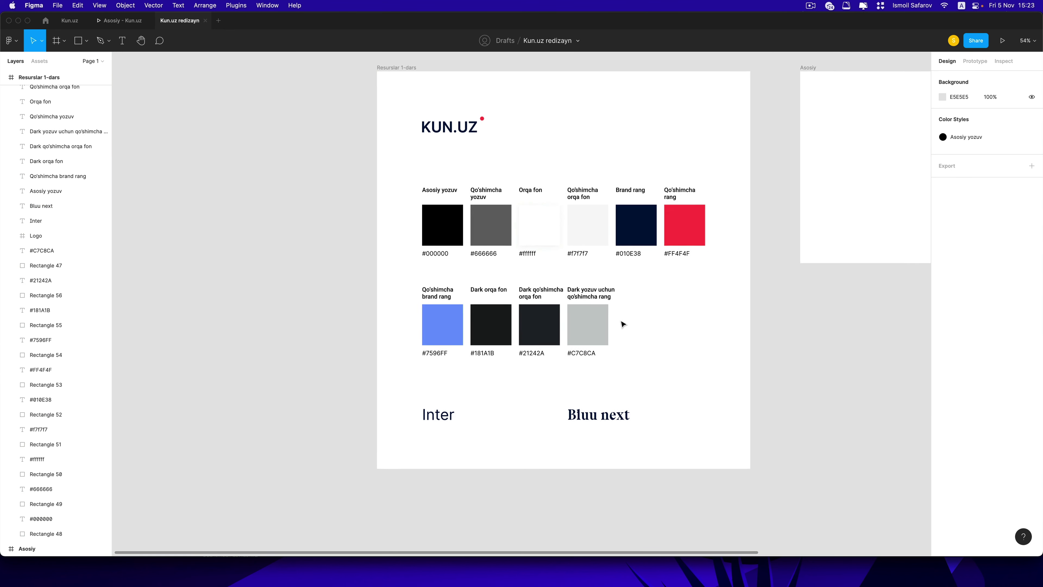
scroll(702, 312, up, 1)
scroll(702, 312, left, 1)
click(811, 6)
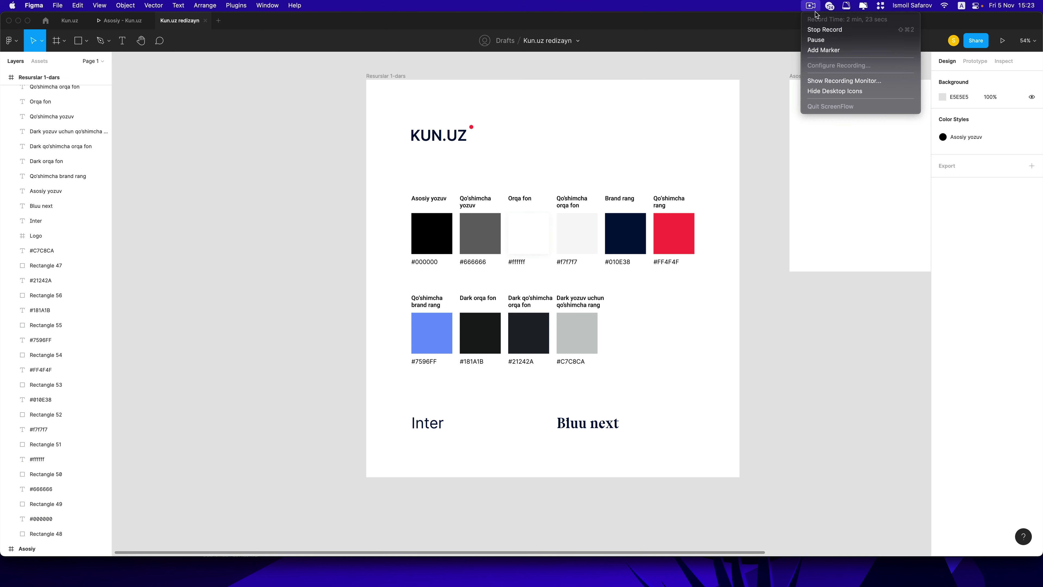
scroll(536, 274, down, 5)
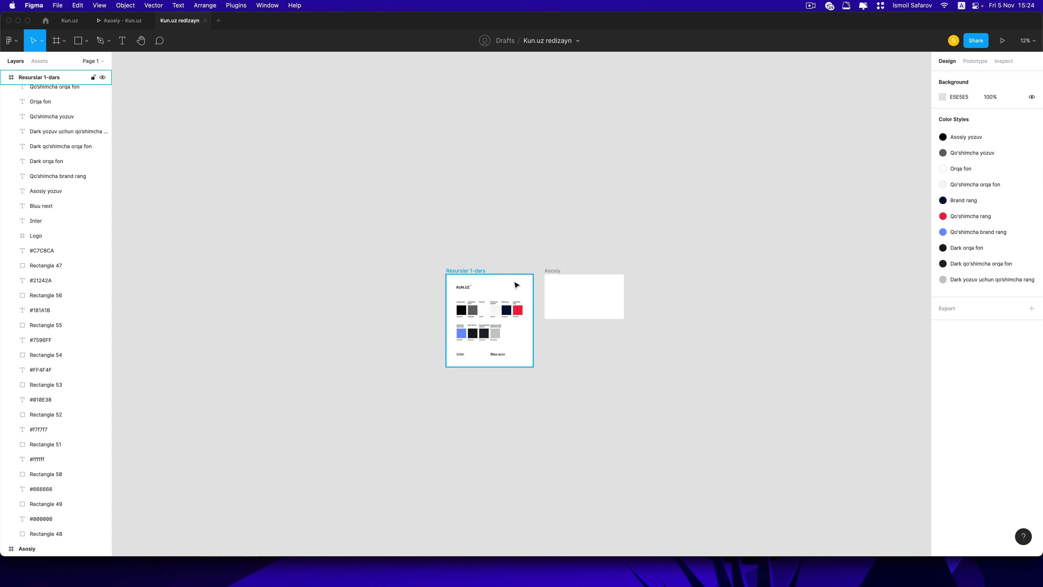
scroll(492, 283, up, 3)
scroll(489, 280, up, 2)
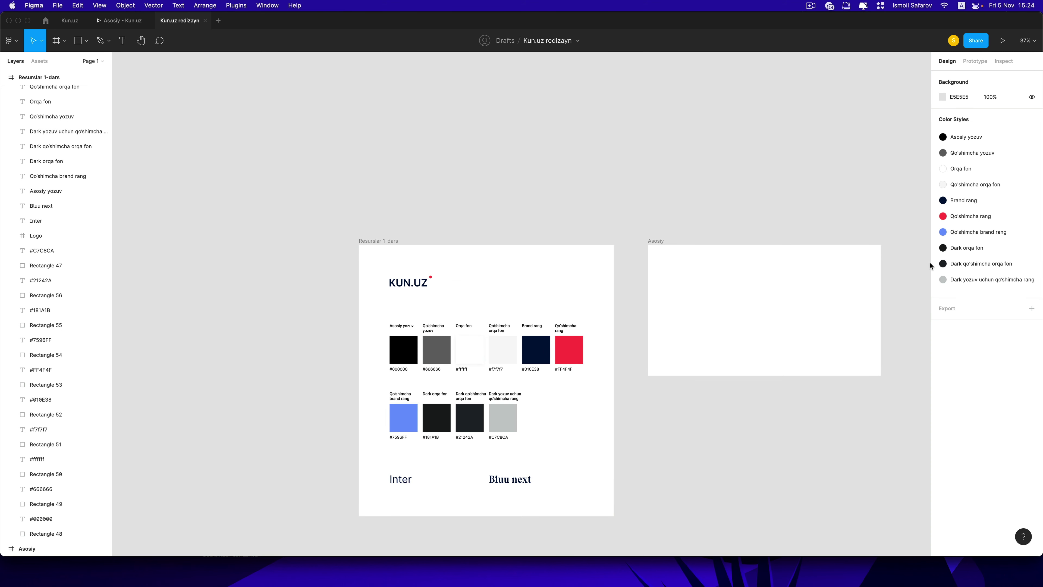
scroll(698, 275, down, 1)
scroll(694, 274, down, 1)
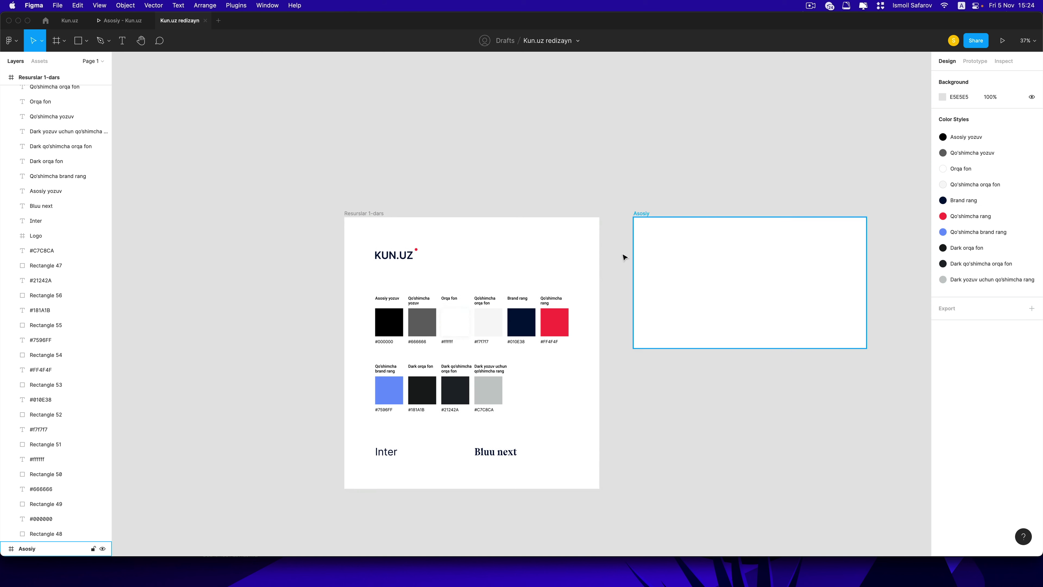
scroll(624, 256, down, 1)
scroll(608, 257, down, 1)
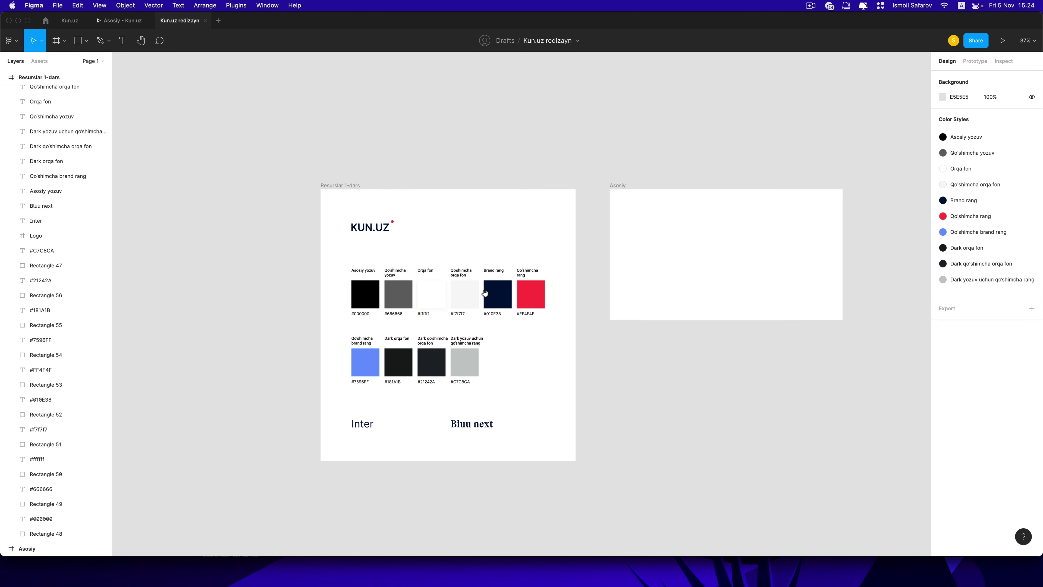
scroll(537, 310, down, 1)
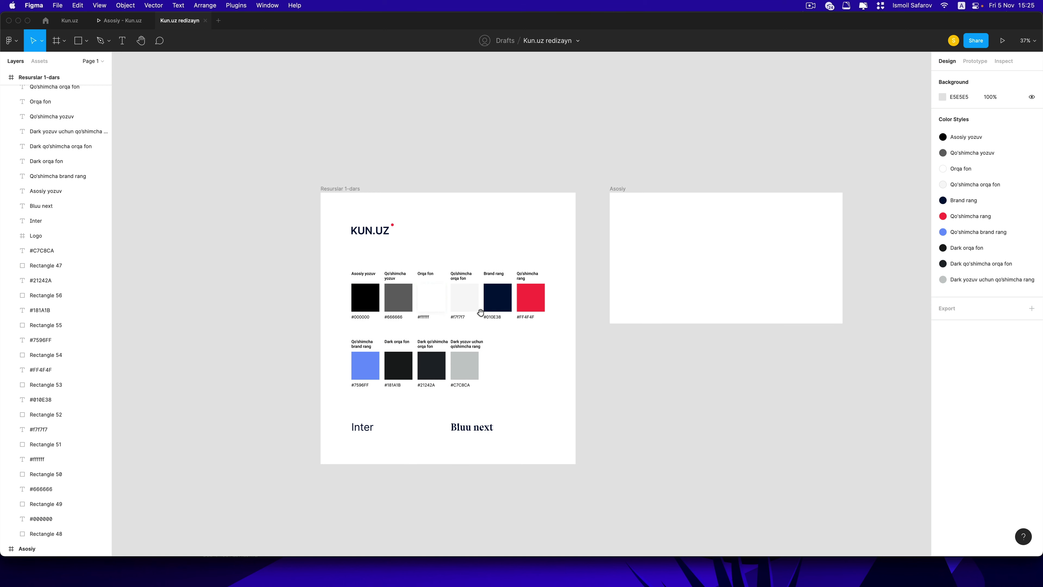
scroll(479, 308, up, 1)
scroll(488, 336, down, 1)
scroll(491, 340, up, 1)
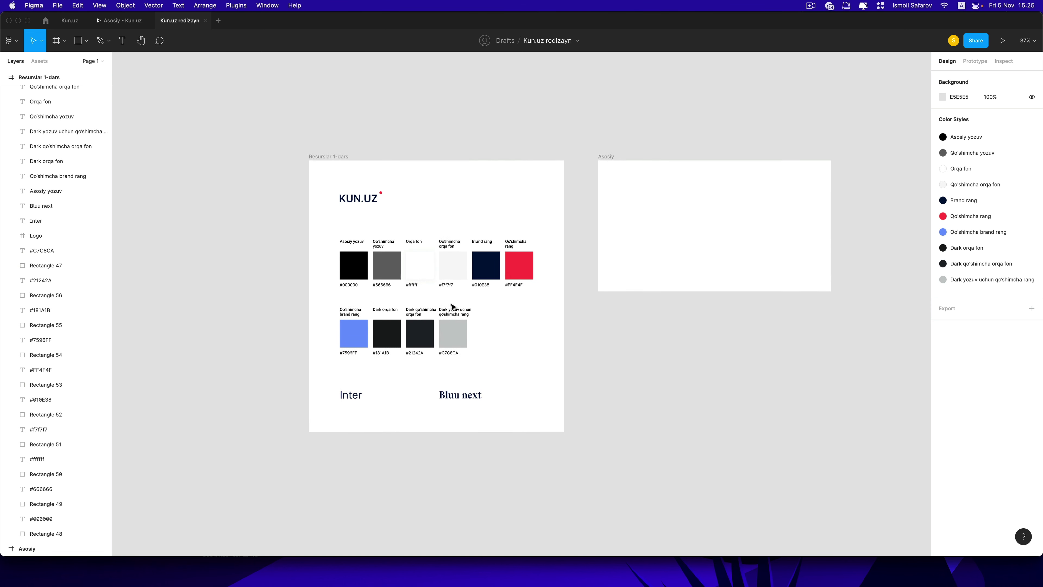
scroll(414, 310, up, 3)
key(space)
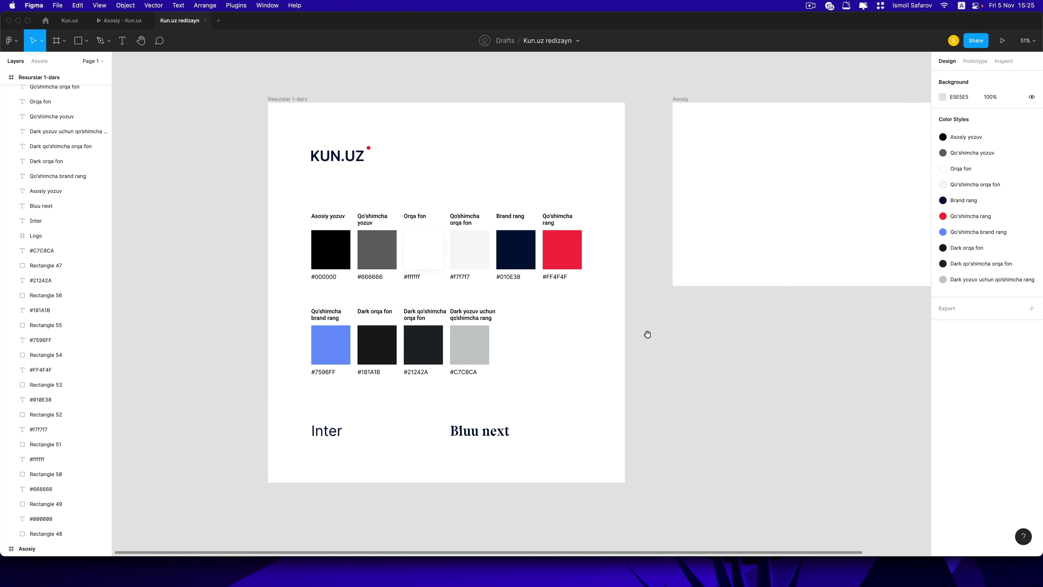
scroll(704, 326, left, 1)
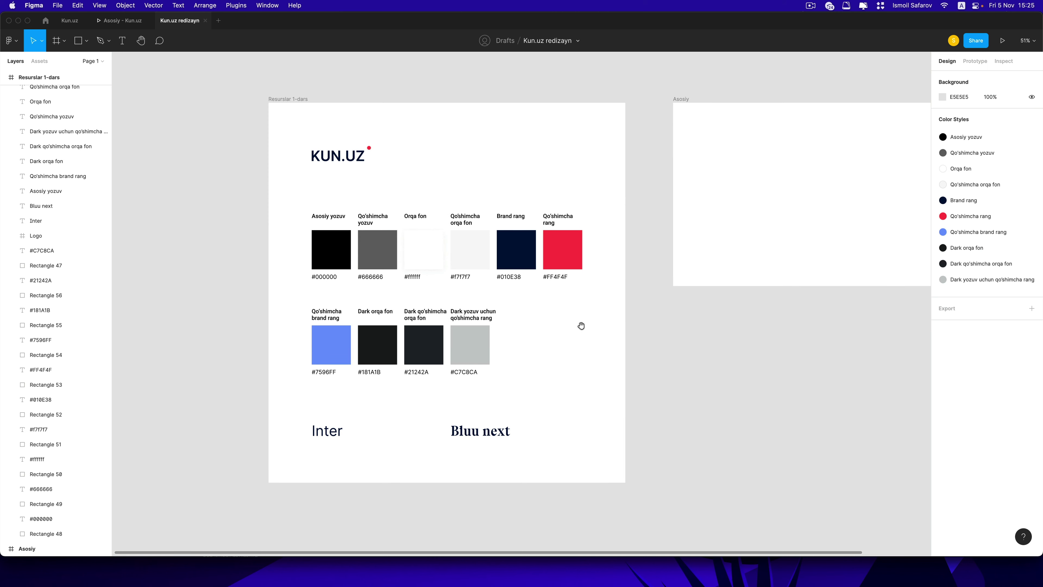
scroll(581, 325, right, 1)
scroll(542, 324, down, 1)
scroll(542, 324, up, 2)
scroll(685, 335, down, 3)
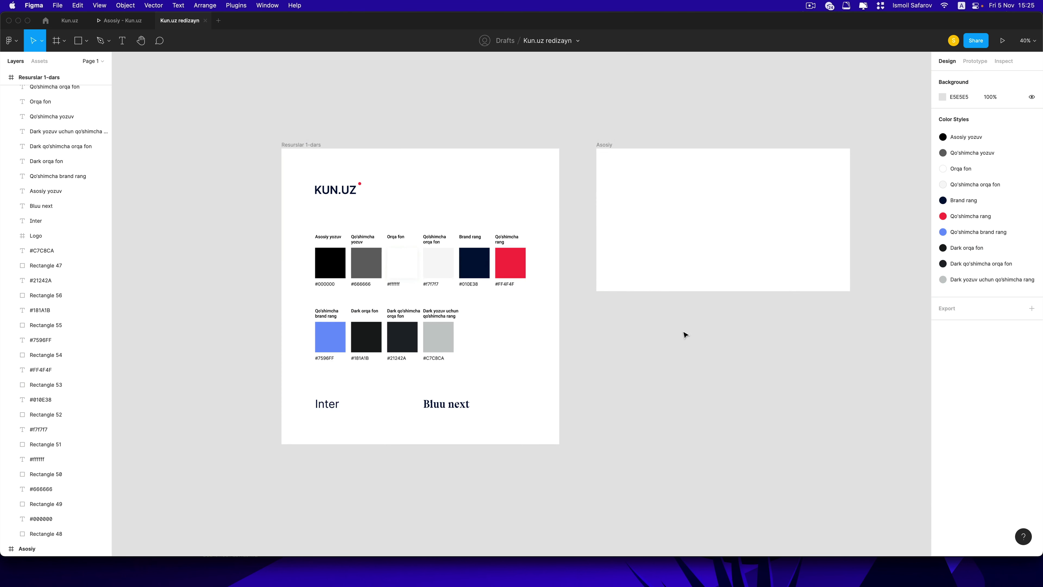
scroll(674, 335, up, 1)
scroll(663, 335, left, 1)
scroll(588, 313, down, 1)
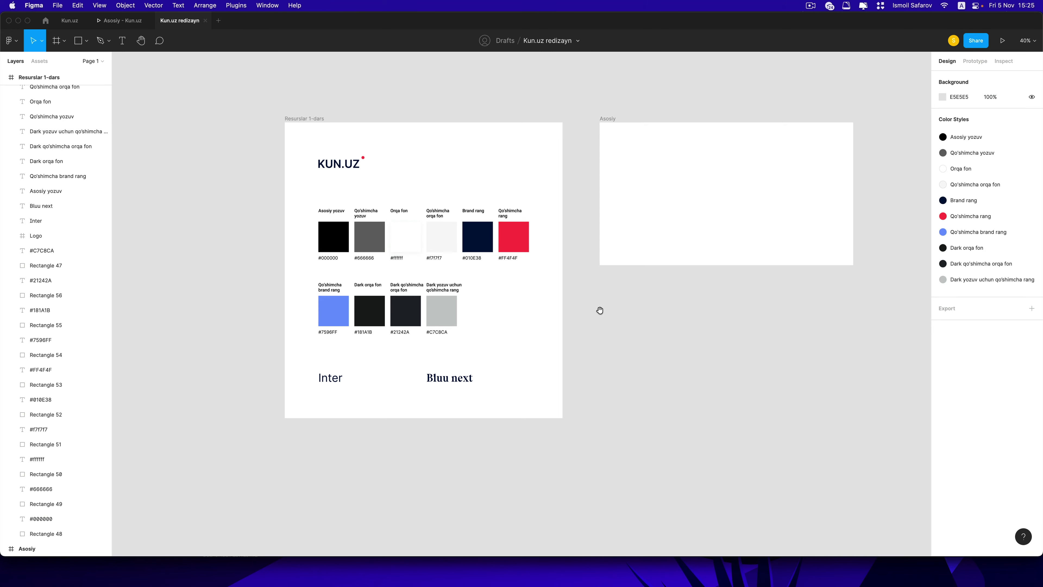
scroll(558, 320, up, 1)
scroll(534, 328, right, 3)
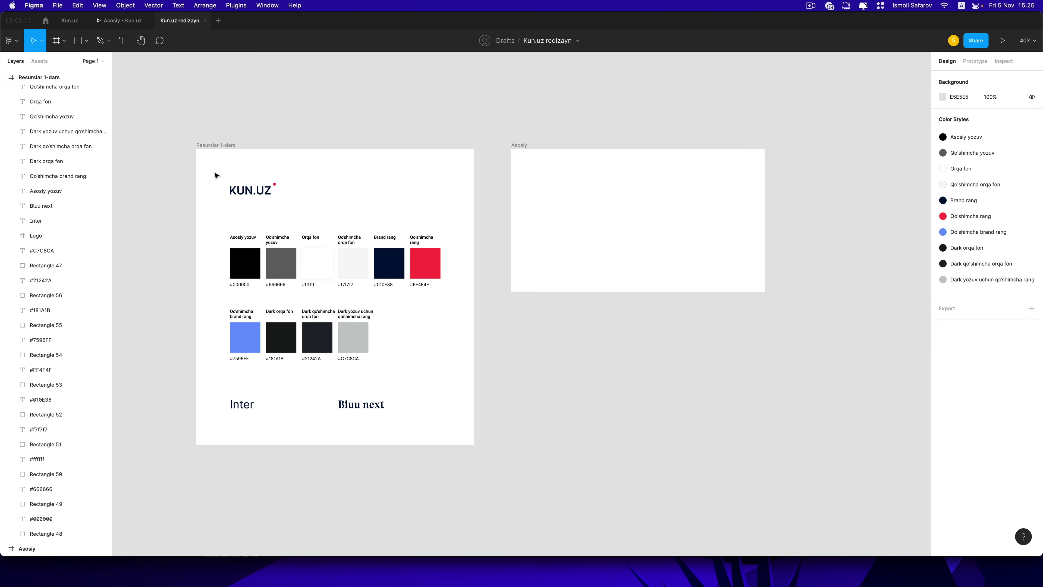
Step: Select the Resurslar 1-dars contents, then deselect and select the blank 1366×768 Asosiy frame
drag(214, 171, 432, 412)
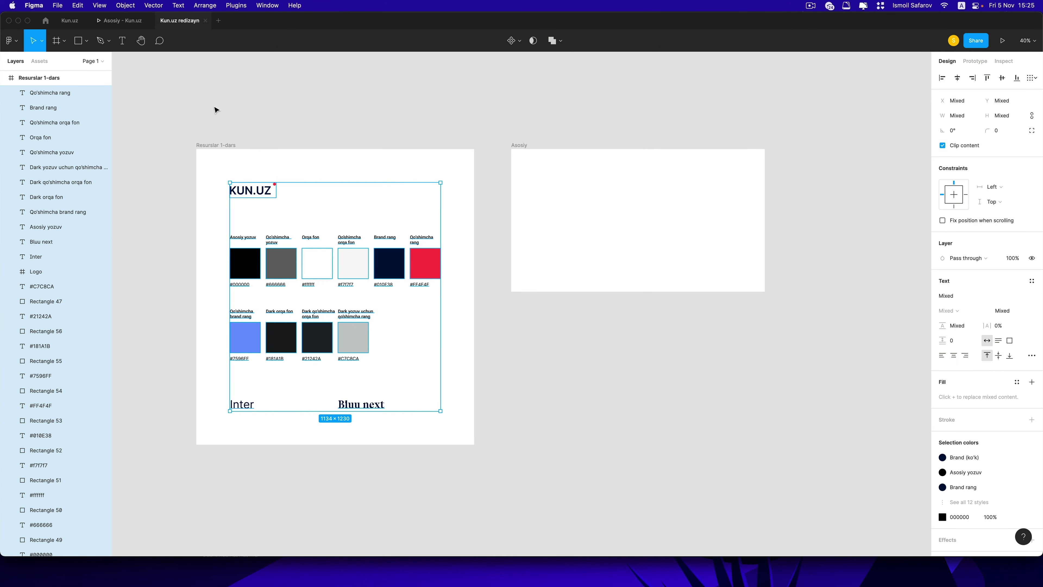
click(419, 130)
scroll(422, 146, right, 4)
click(430, 158)
scroll(433, 154, up, 2)
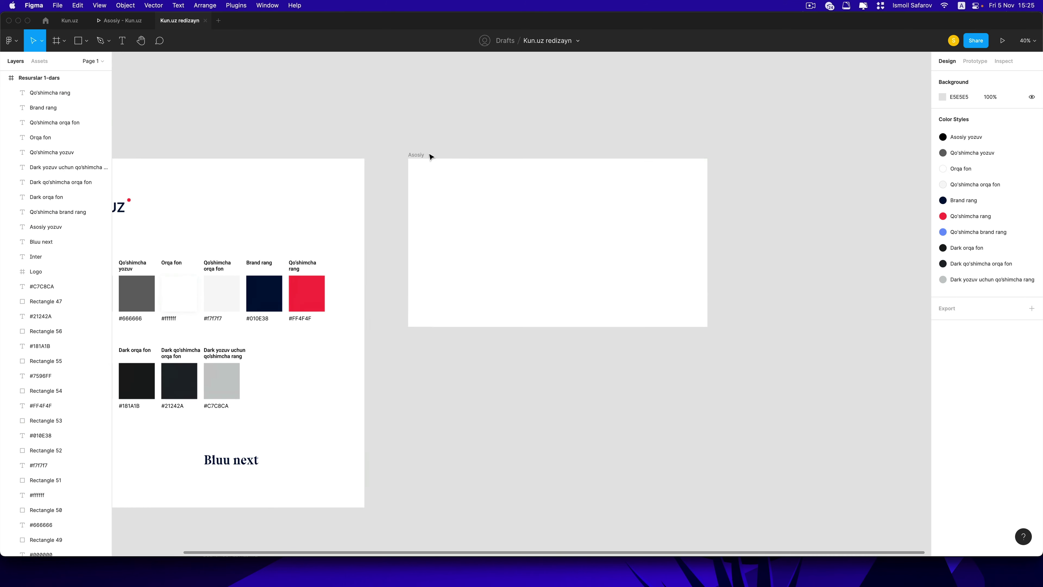
scroll(438, 147, up, 1)
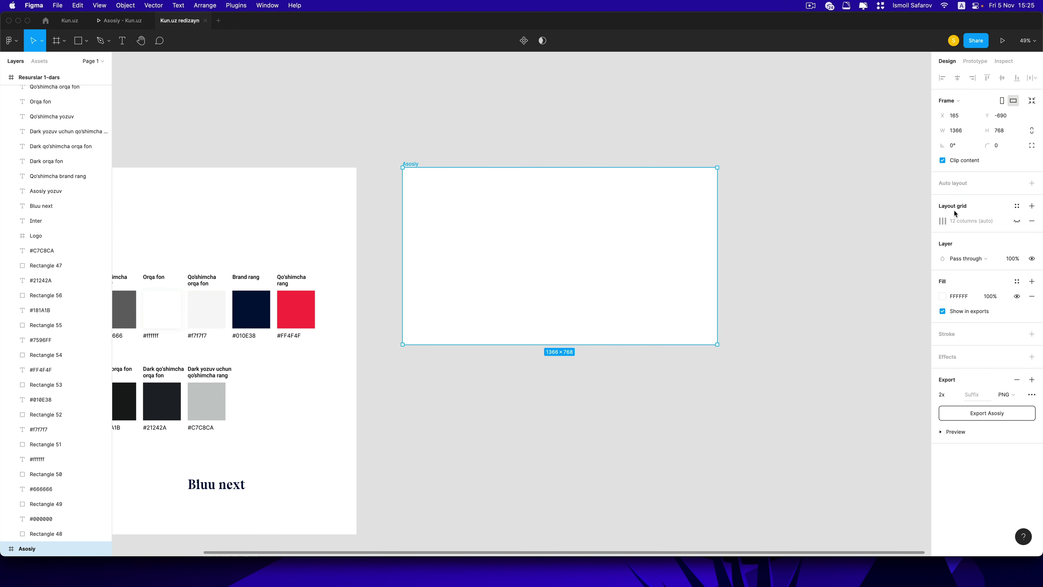
Step: Give the Asosiy frame a 12-column layout grid with 75 margin and 20 gutter
click(1016, 220)
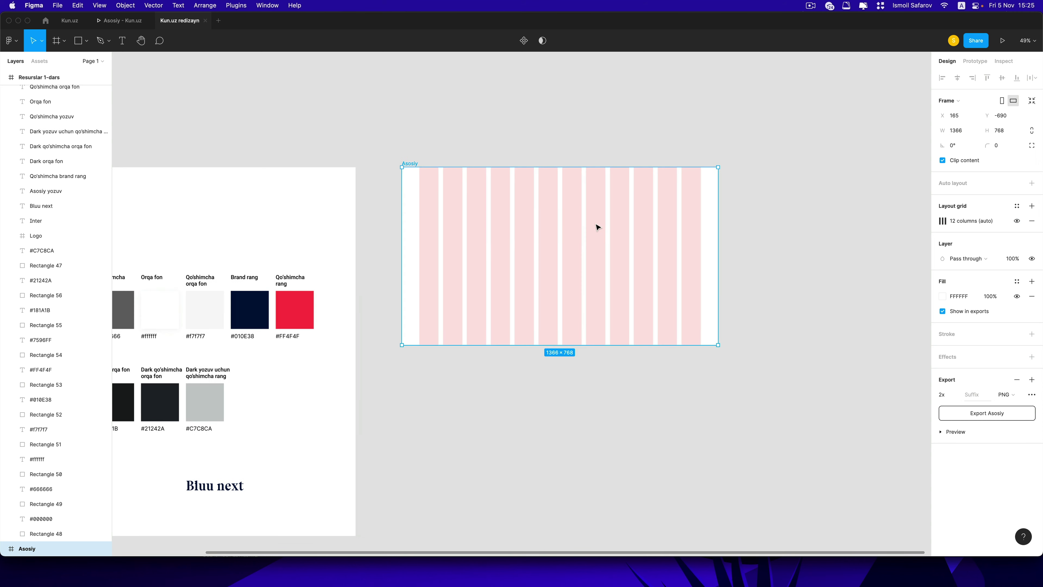
scroll(595, 226, up, 3)
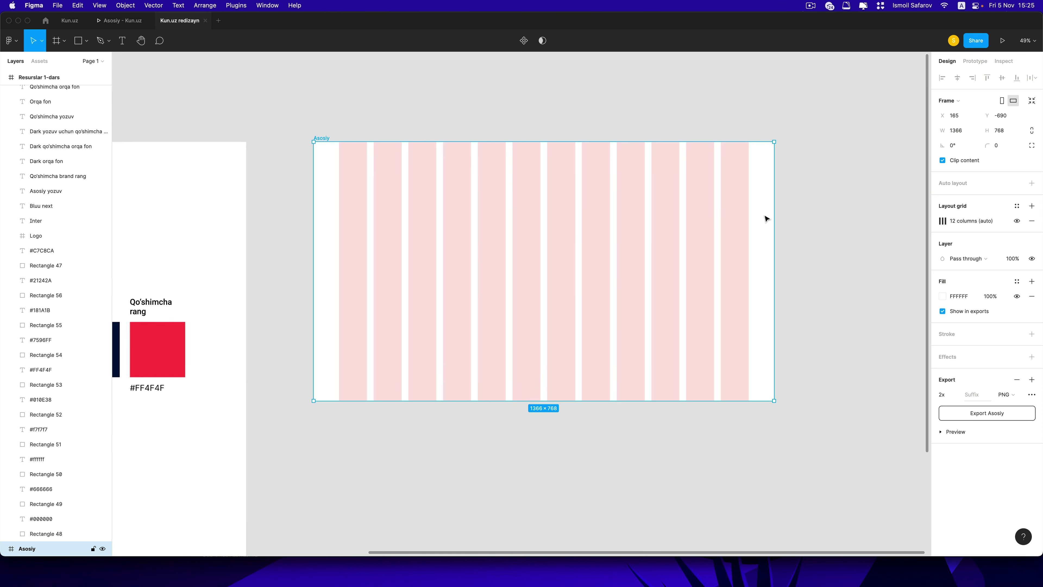
click(942, 220)
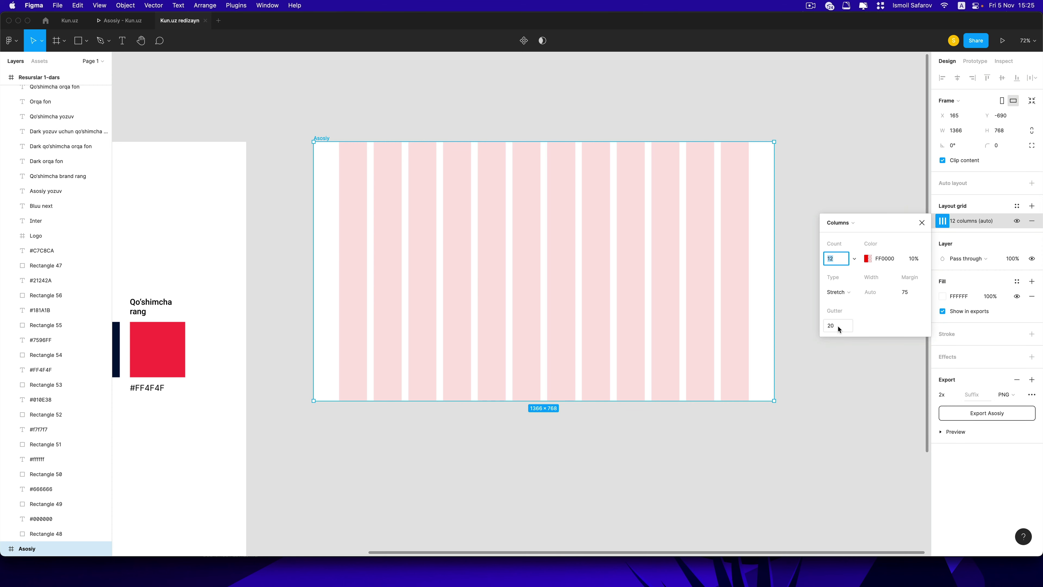
click(778, 280)
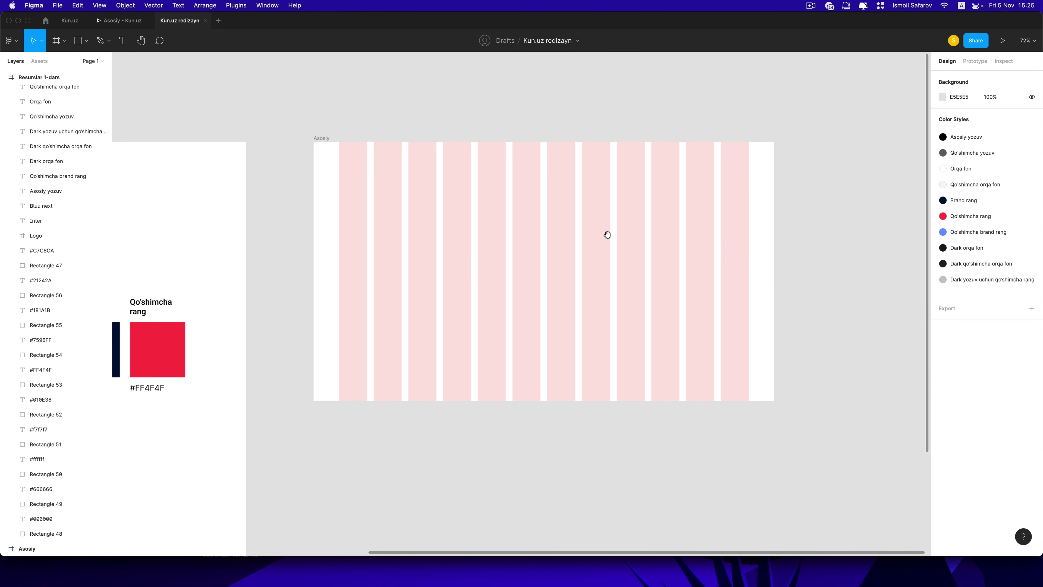
drag(607, 235, 526, 254)
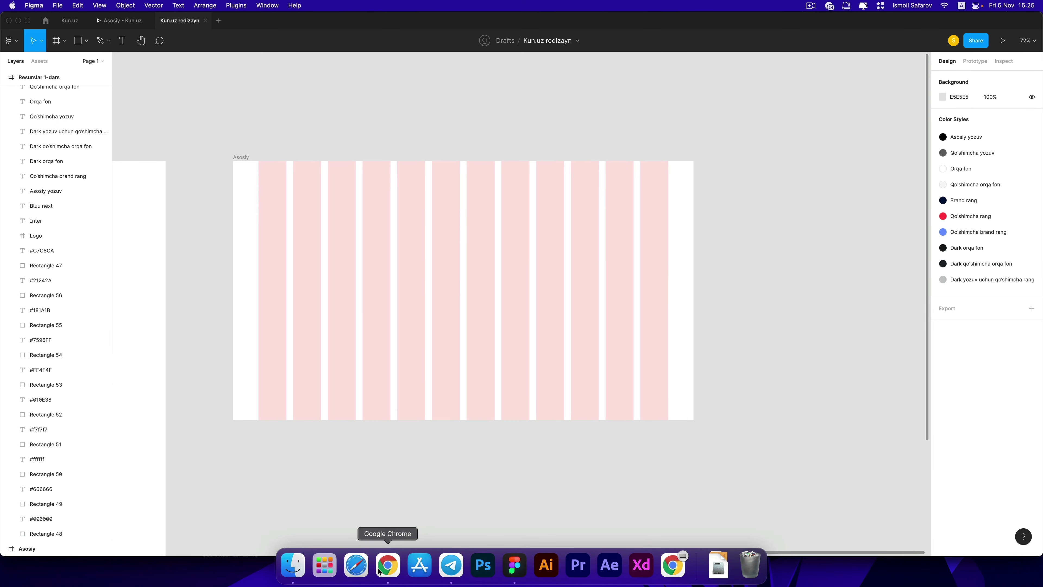
Step: In a new Chrome tab, enter the type.scale.com address
click(379, 570)
click(170, 25)
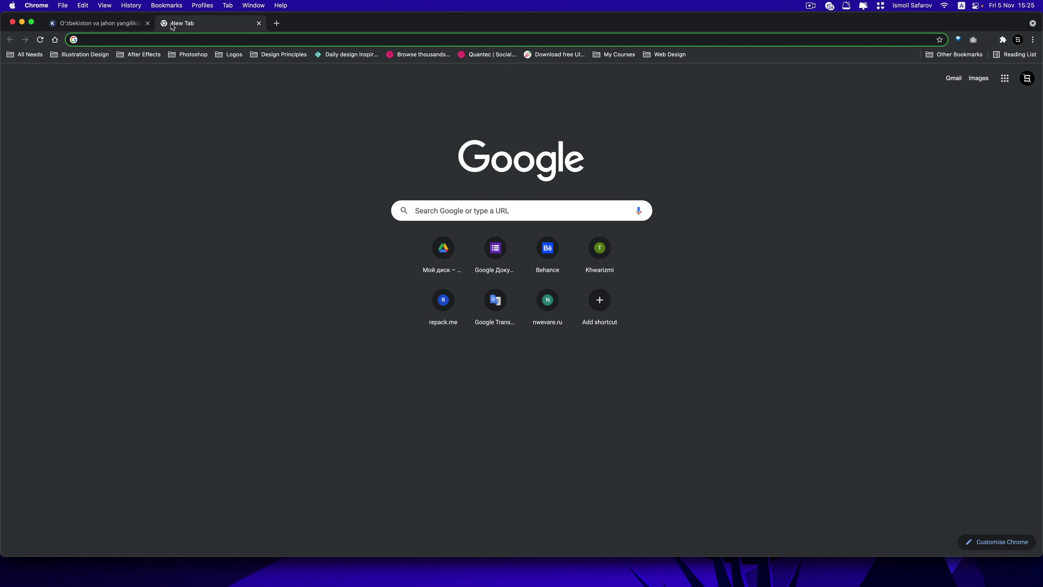
text(type)
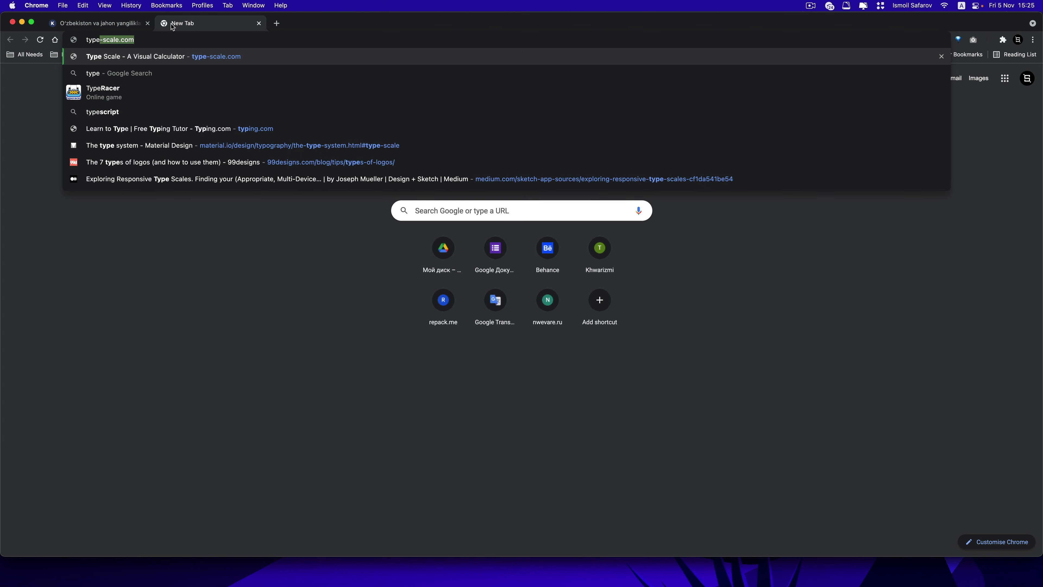
text(.s)
key(Down)
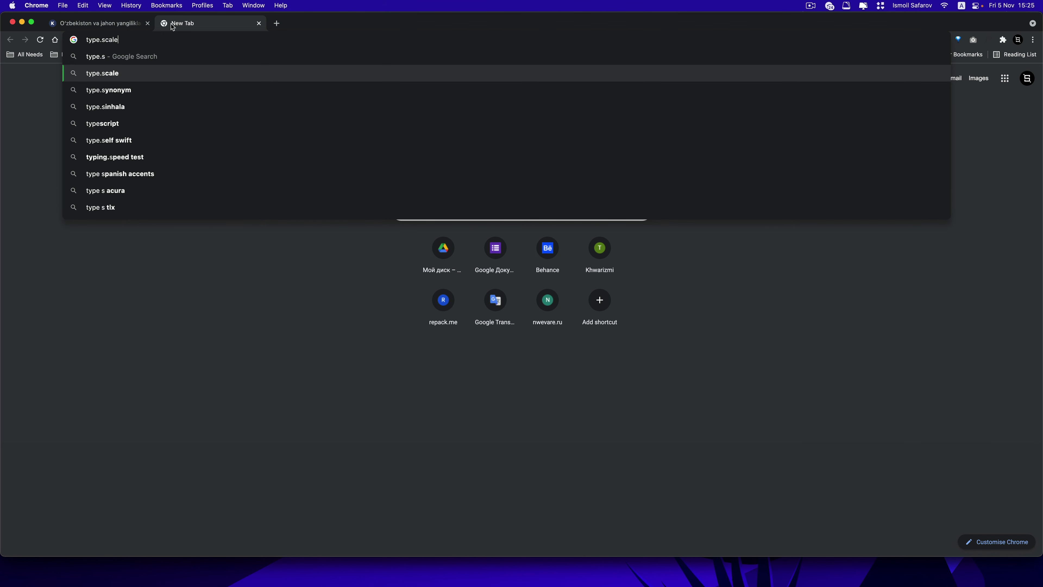
text(.com)
key(Return)
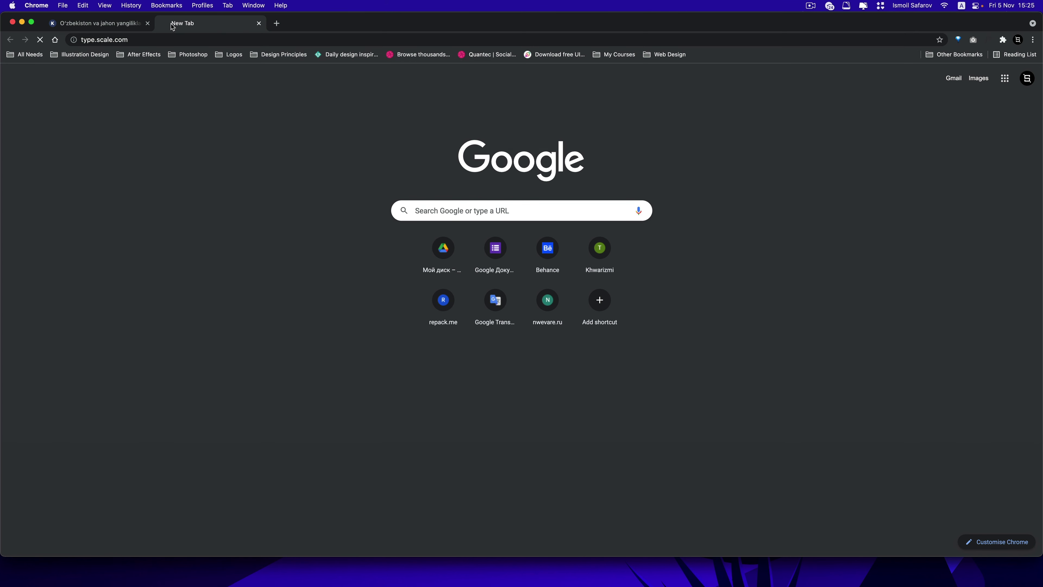
Step: Correct the address to type-scale.com and load the type scale calculator
click(200, 39)
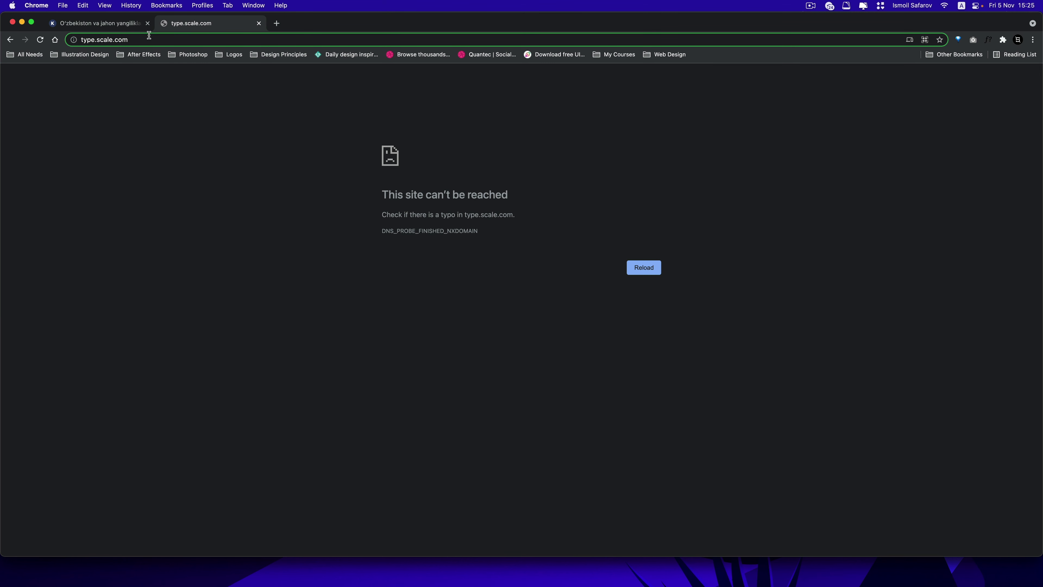
click(97, 39)
key(BackSpace)
text(-)
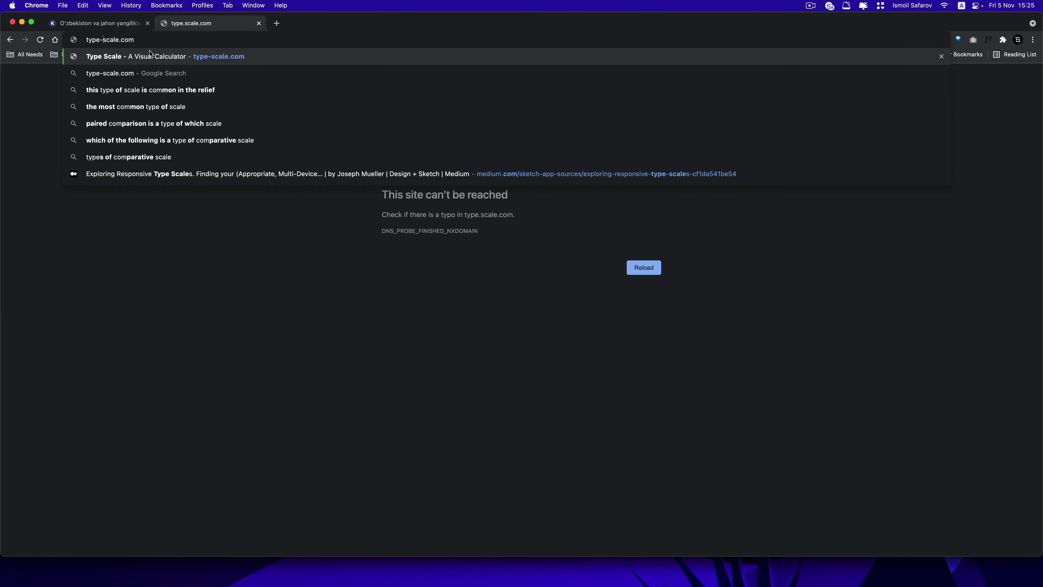
key(Return)
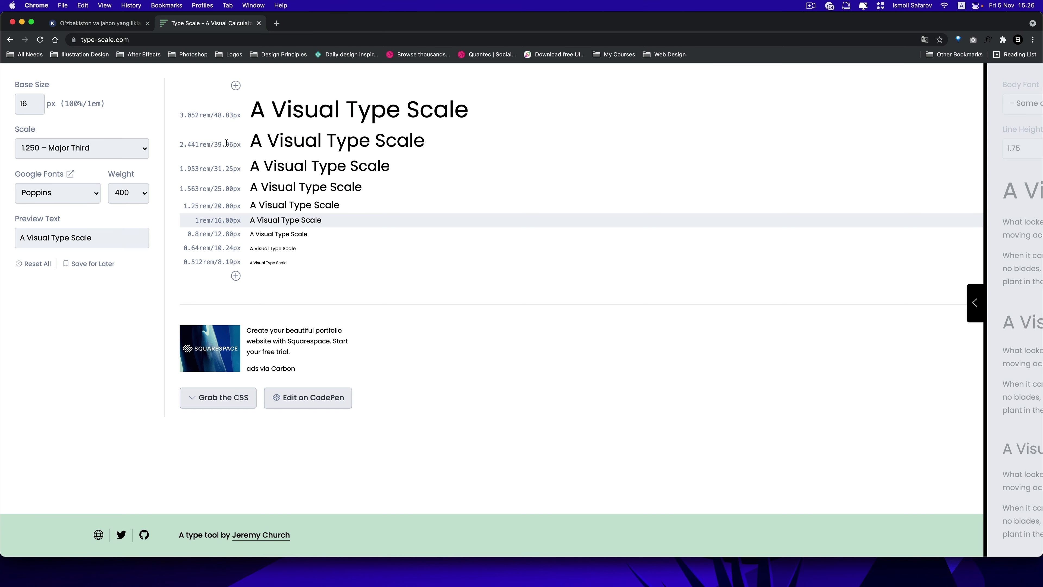
click(810, 5)
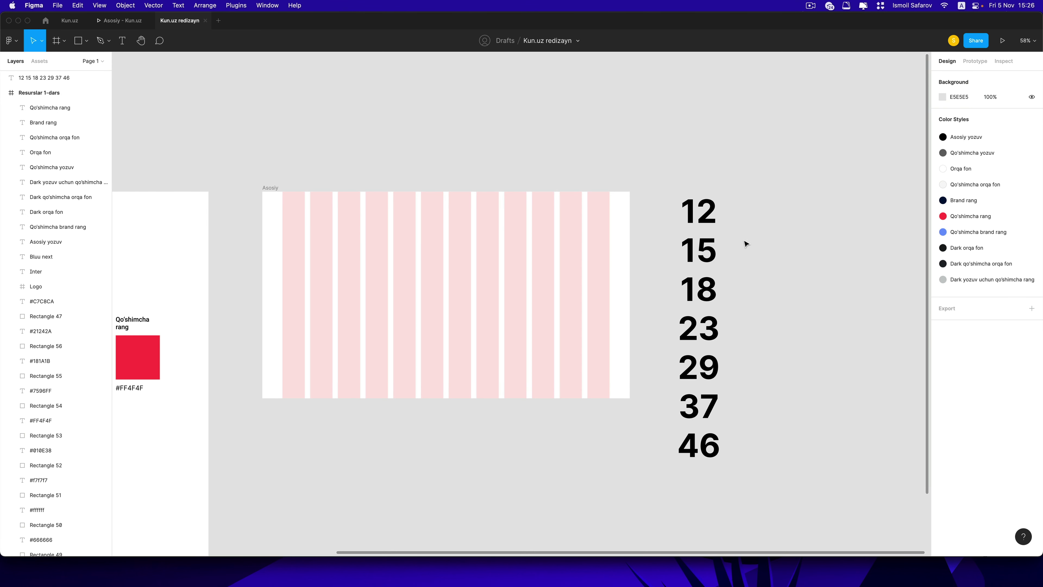
Step: Nudge the 12–46 type-size column up beside the Asosiy frame, then select the frame
scroll(669, 270, down, 3)
scroll(736, 164, down, 1)
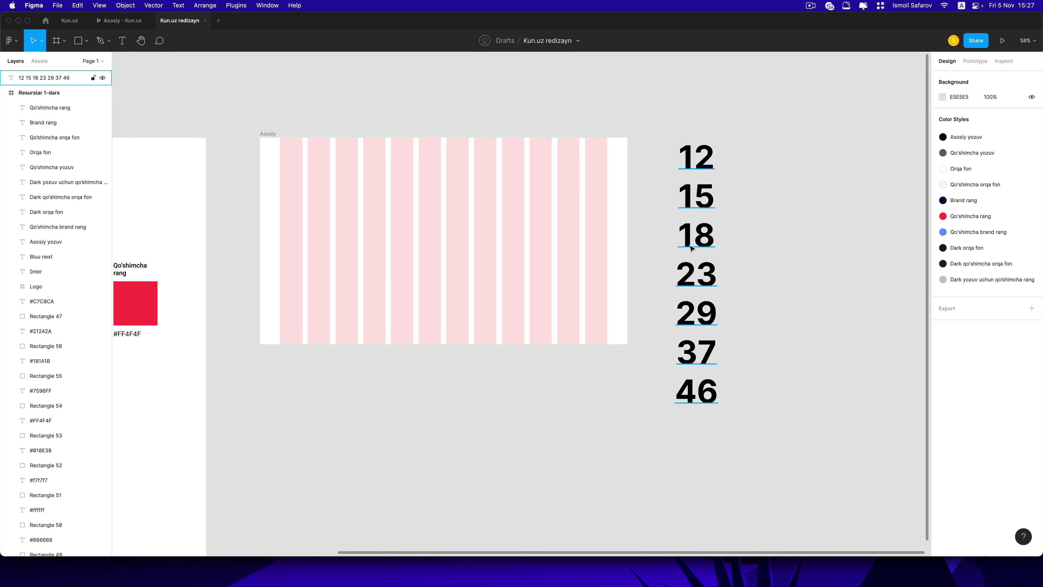
drag(691, 249, 693, 241)
click(444, 215)
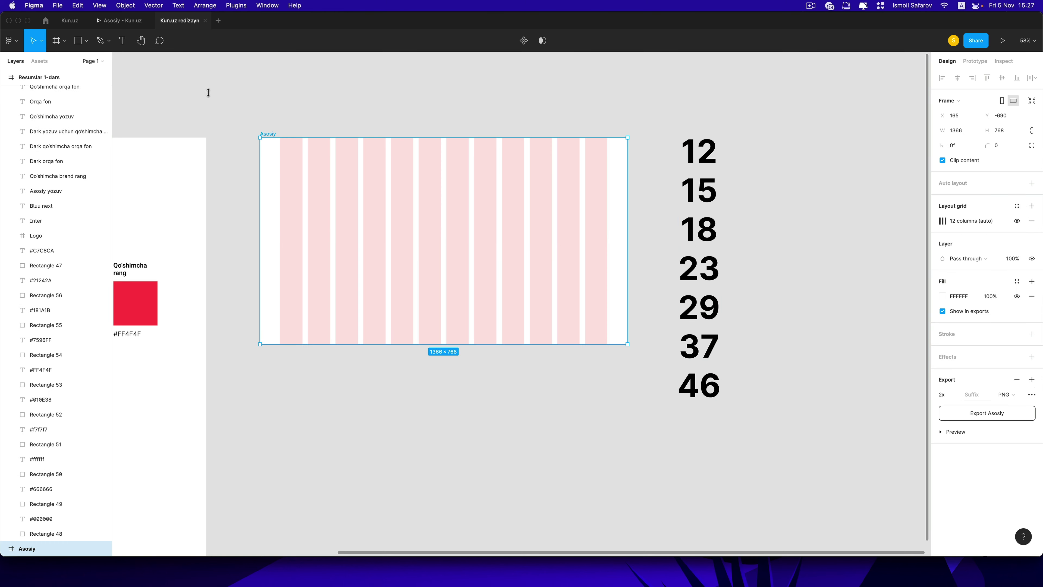
click(119, 21)
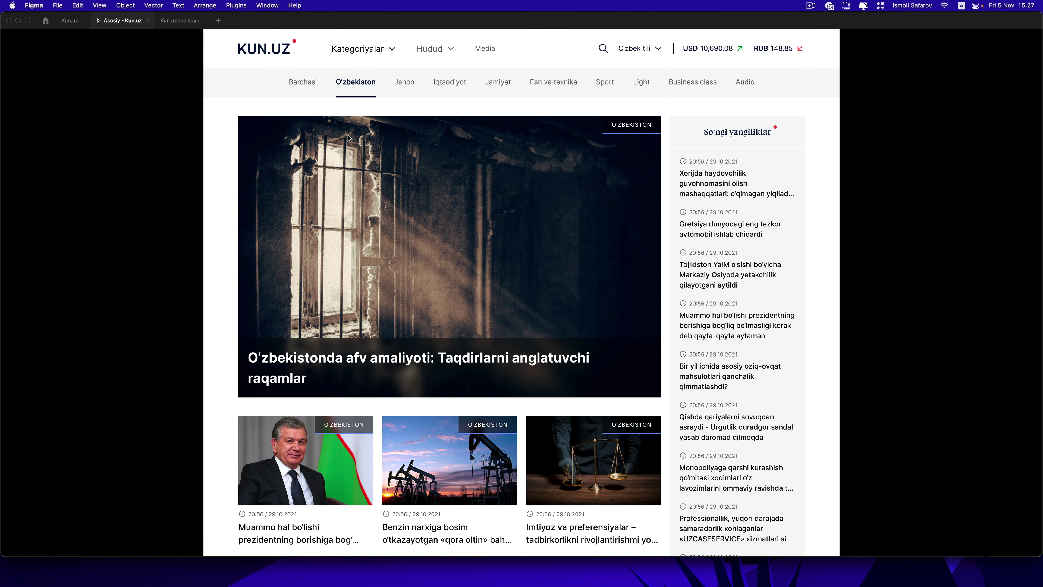
click(294, 81)
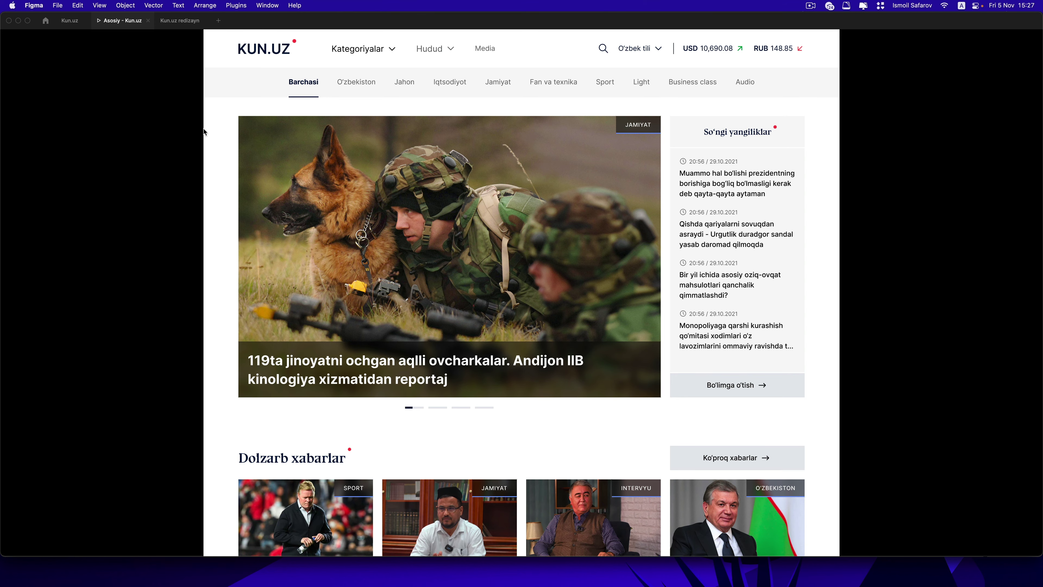
click(180, 20)
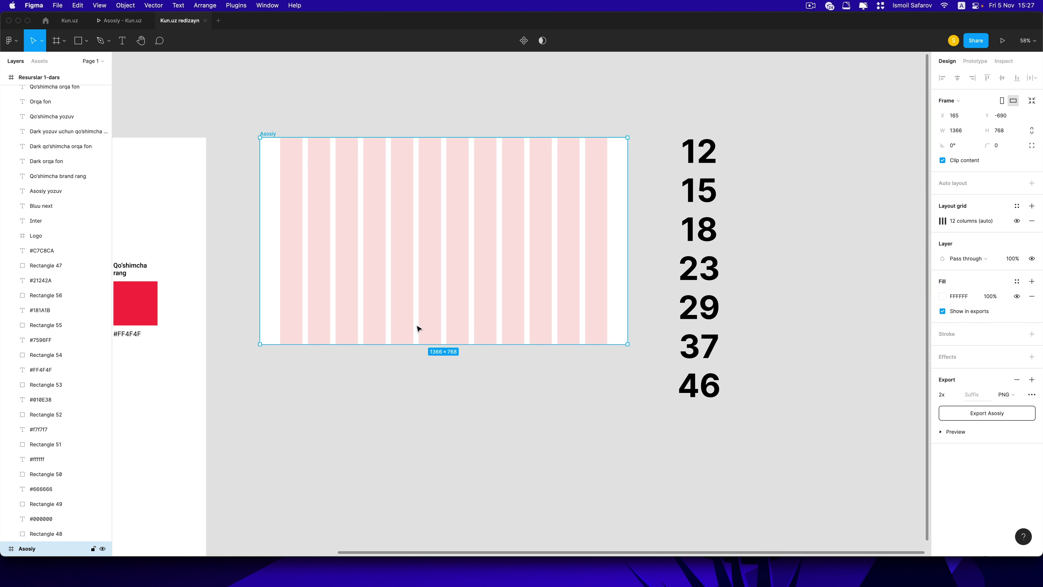
Step: Drag the Asosiy frame's edges until it measures 1366×1592, then deselect it
drag(413, 344, 408, 444)
scroll(407, 320, up, 3)
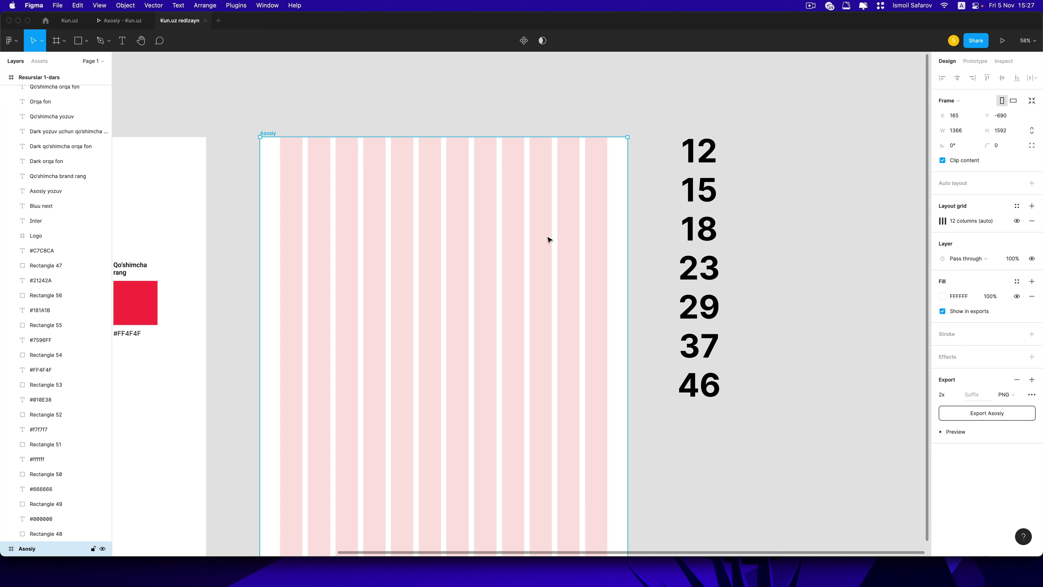
scroll(550, 238, down, 3)
scroll(533, 369, down, 2)
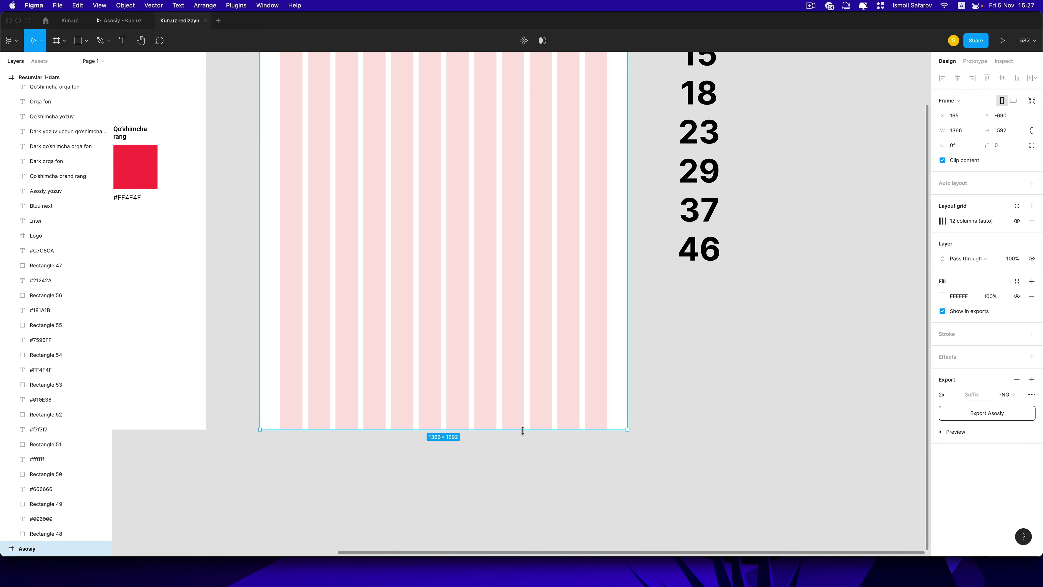
drag(522, 430, 519, 431)
scroll(493, 354, up, 4)
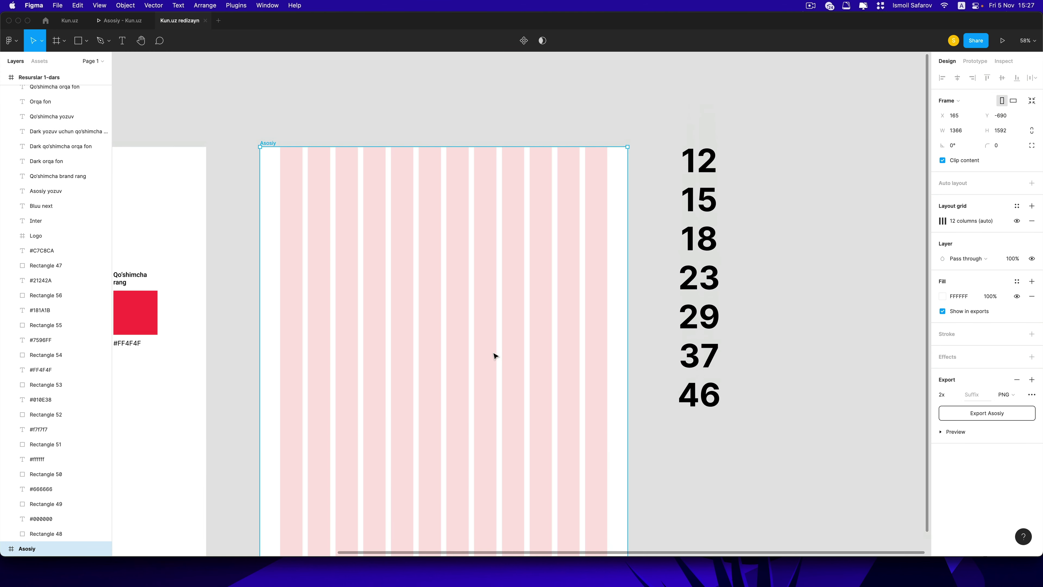
mouse_move(631, 249)
mouse_down()
mouse_move(651, 255)
mouse_move(624, 255)
mouse_up()
click(559, 136)
scroll(629, 133, left, 3)
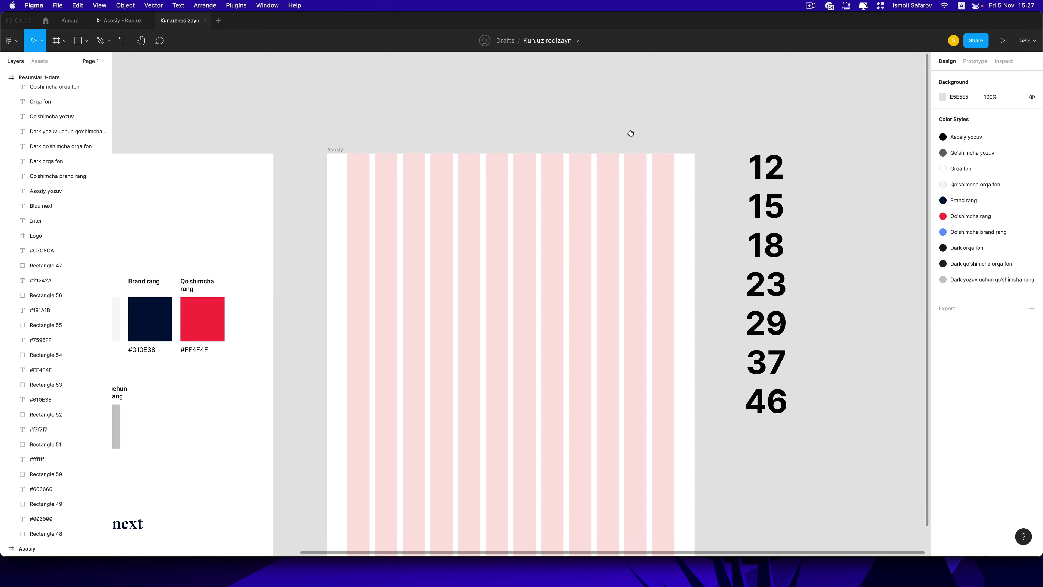
ctrl+scroll(516, 179, up, 3)
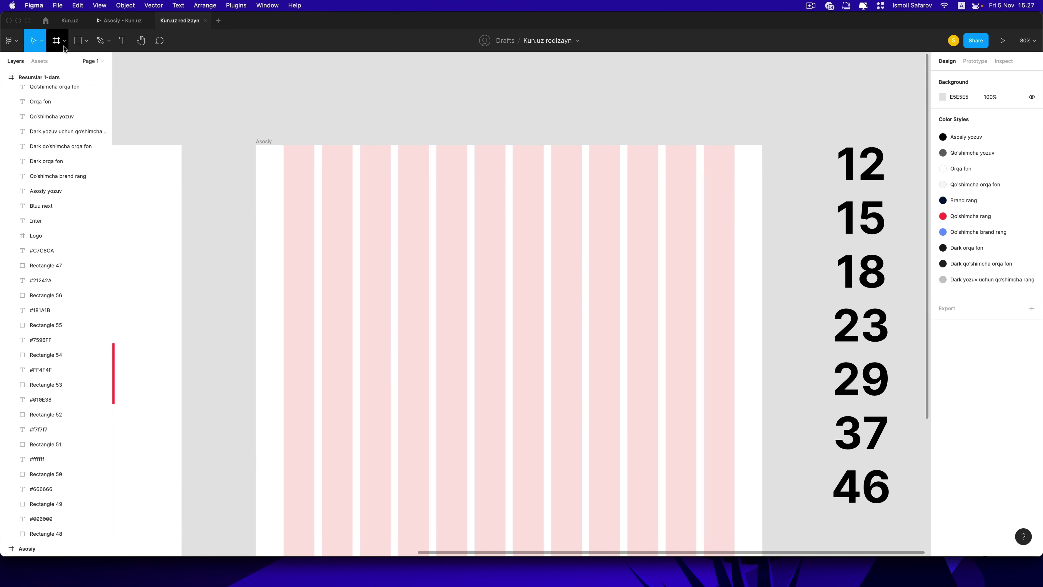
key(r)
drag(259, 153, 761, 198)
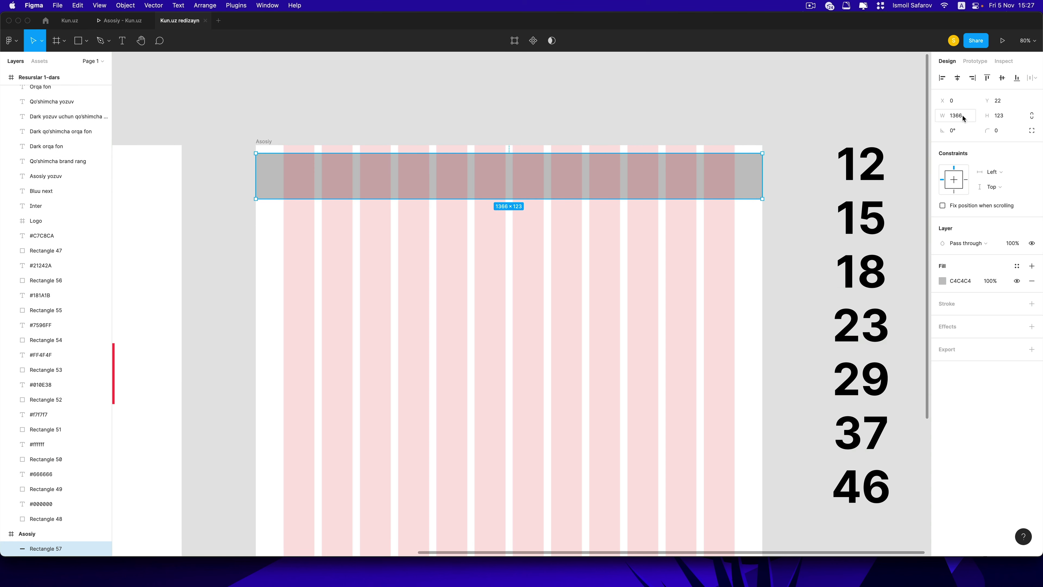
click(997, 117)
text(42)
key(Return)
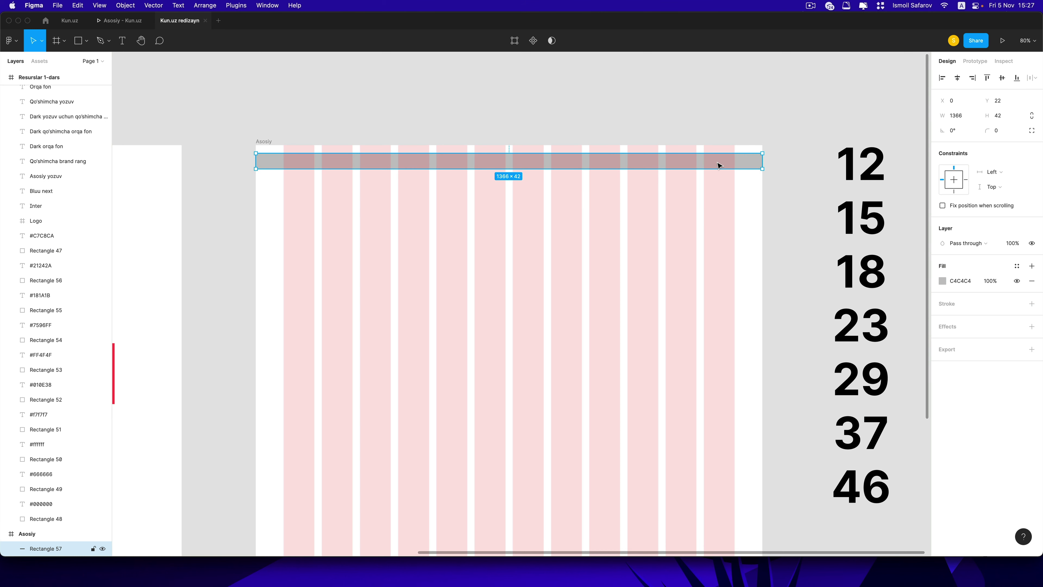
scroll(691, 177, up, 2)
click(1005, 115)
text(8)
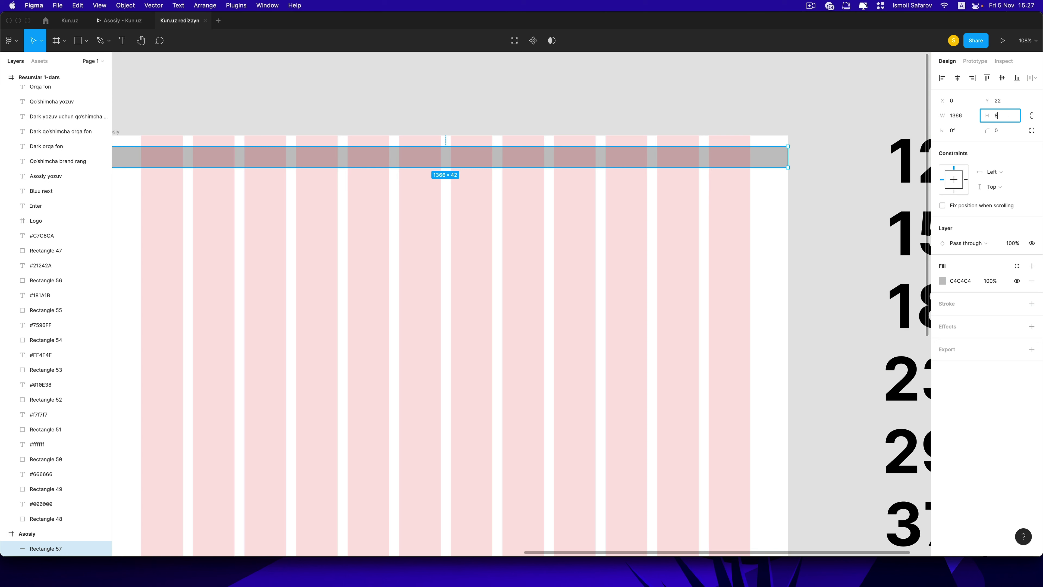
text(2)
key(Return)
drag(745, 164, 742, 158)
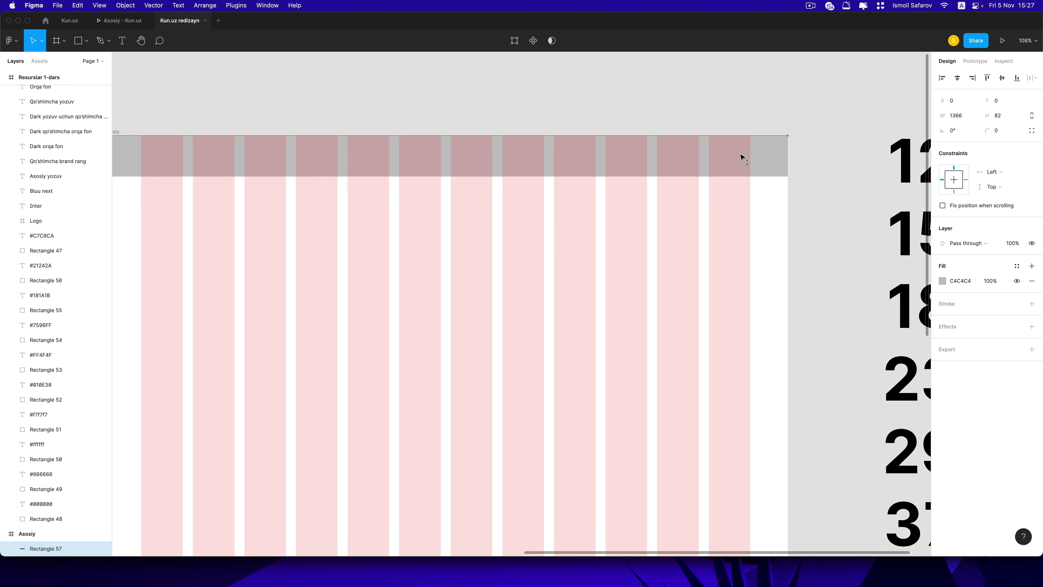
scroll(643, 205, left, 3)
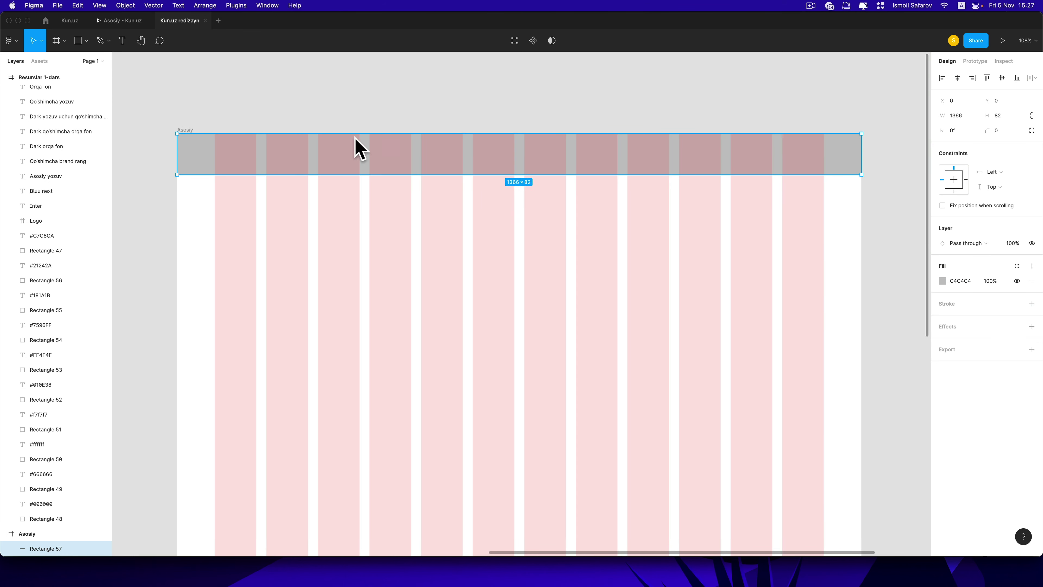
click(110, 21)
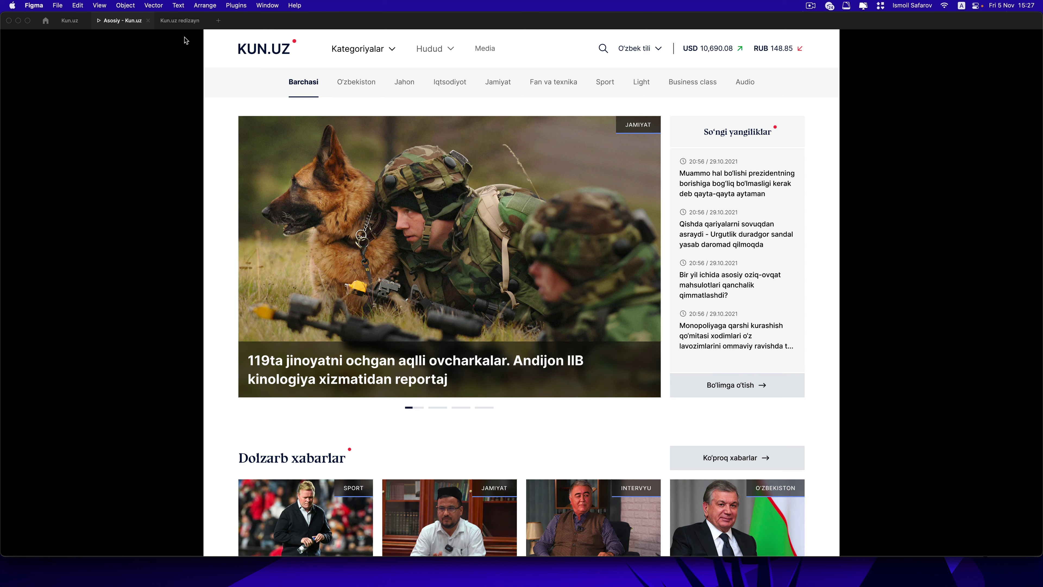
click(179, 20)
click(355, 190)
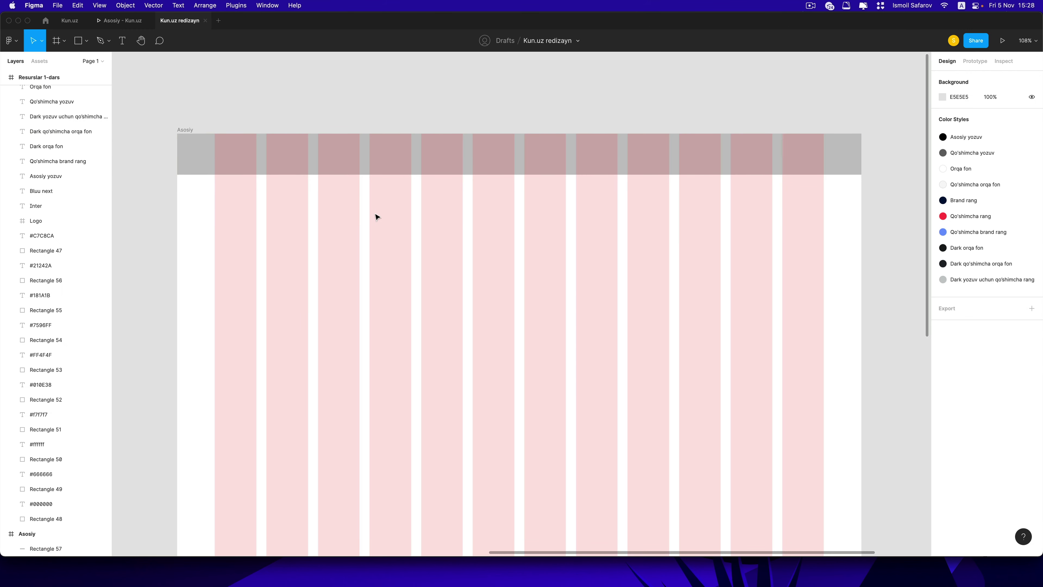
scroll(410, 218, left, 5)
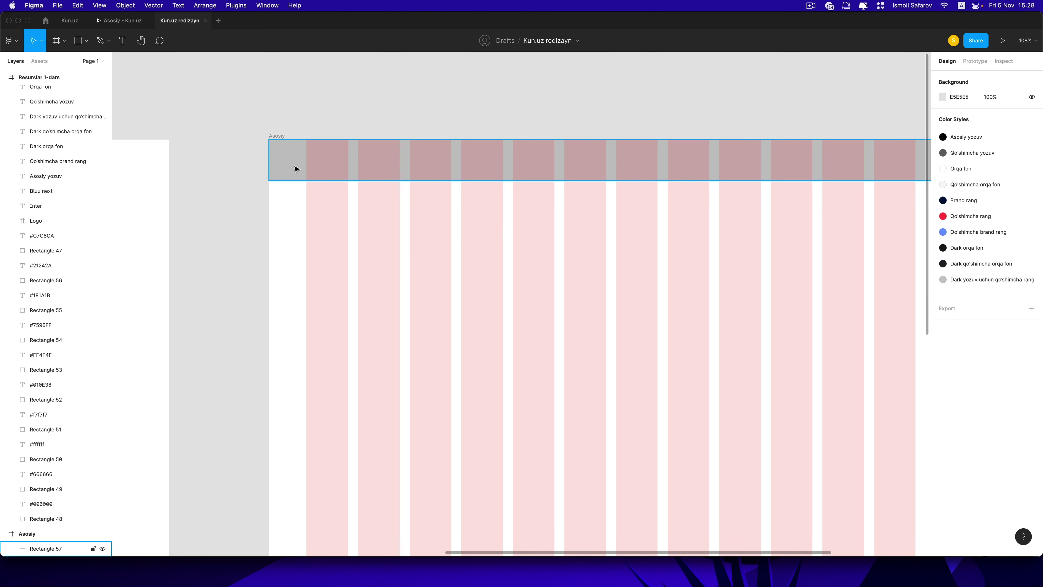
scroll(344, 209, up, 10)
click(386, 228)
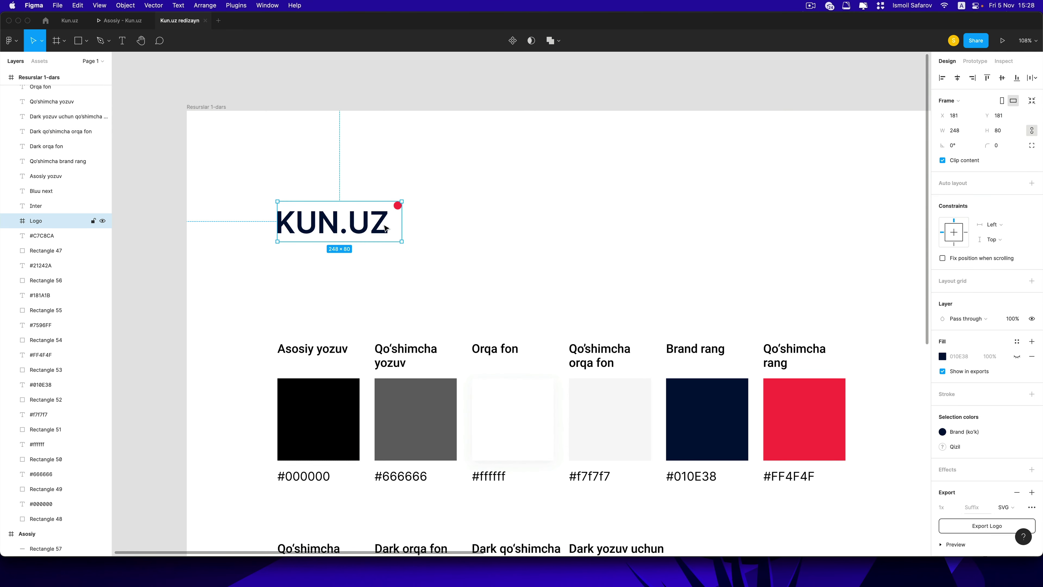
scroll(475, 243, right, 5)
scroll(477, 203, right, 8)
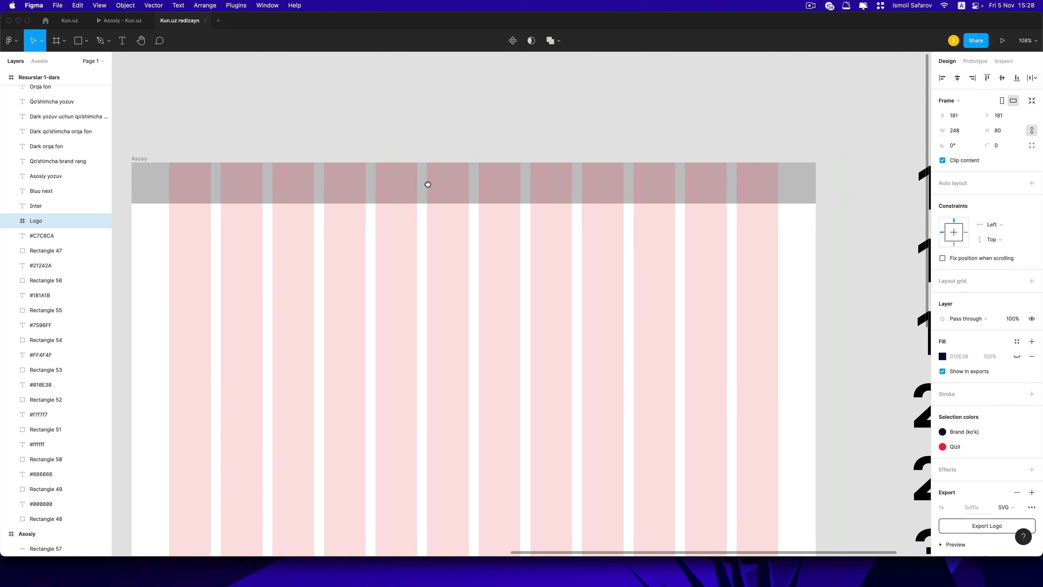
drag(818, 170, 472, 182)
Step: Paste a copy of the KUN.UZ logo into the Asosiy frame
scroll(454, 186, left, 10)
click(750, 121)
key(super+v)
scroll(517, 178, right, 3)
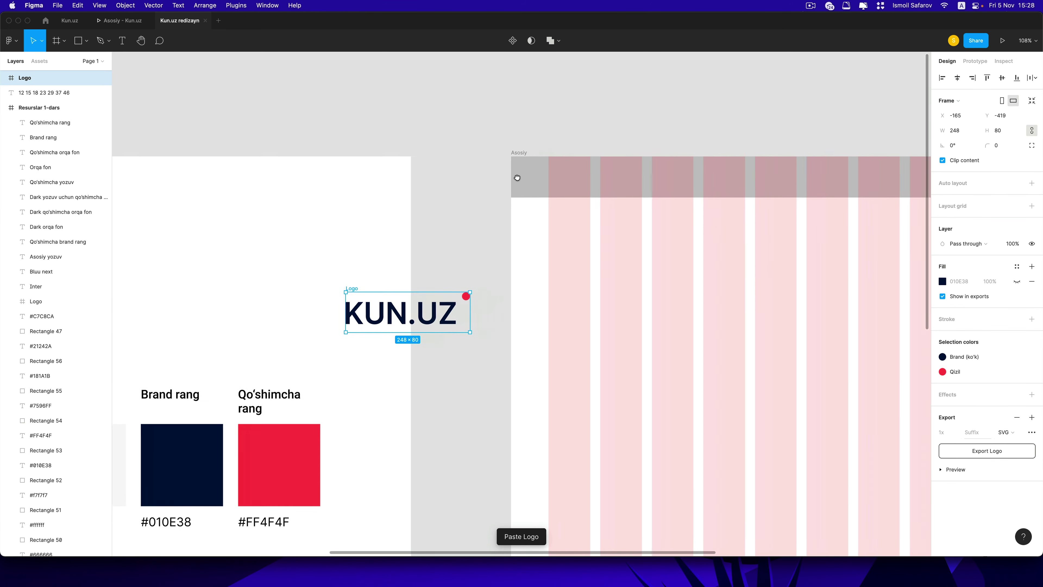
drag(410, 312, 618, 295)
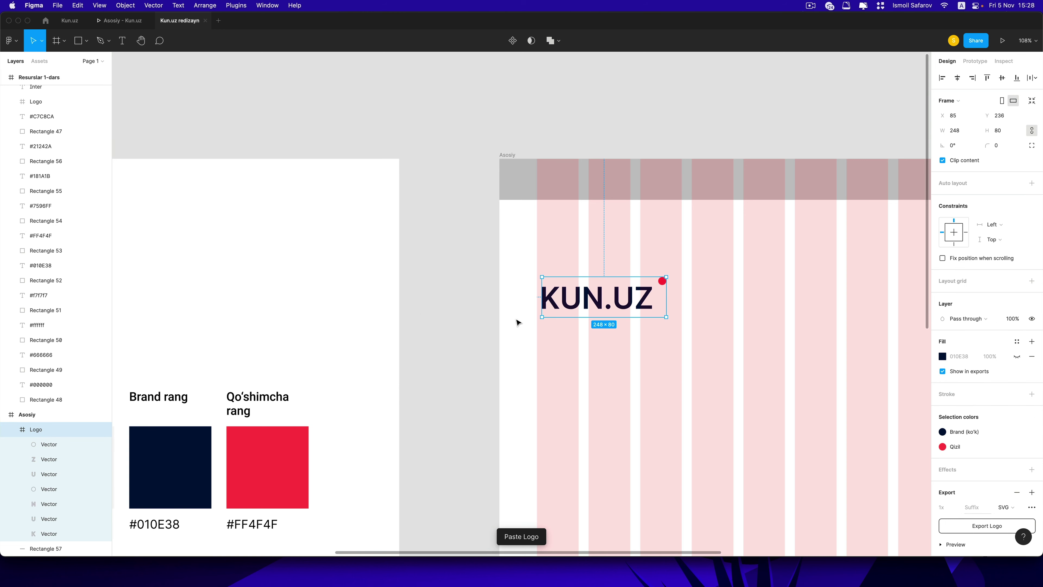
Step: Resize the pasted logo to 124 wide by 42 high
click(970, 134)
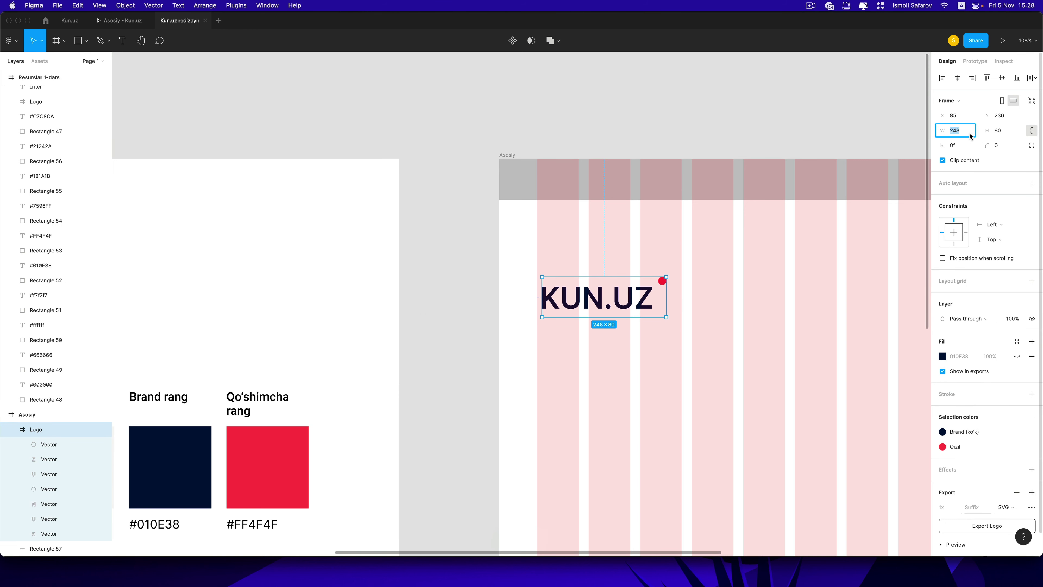
text(12)
click(1018, 131)
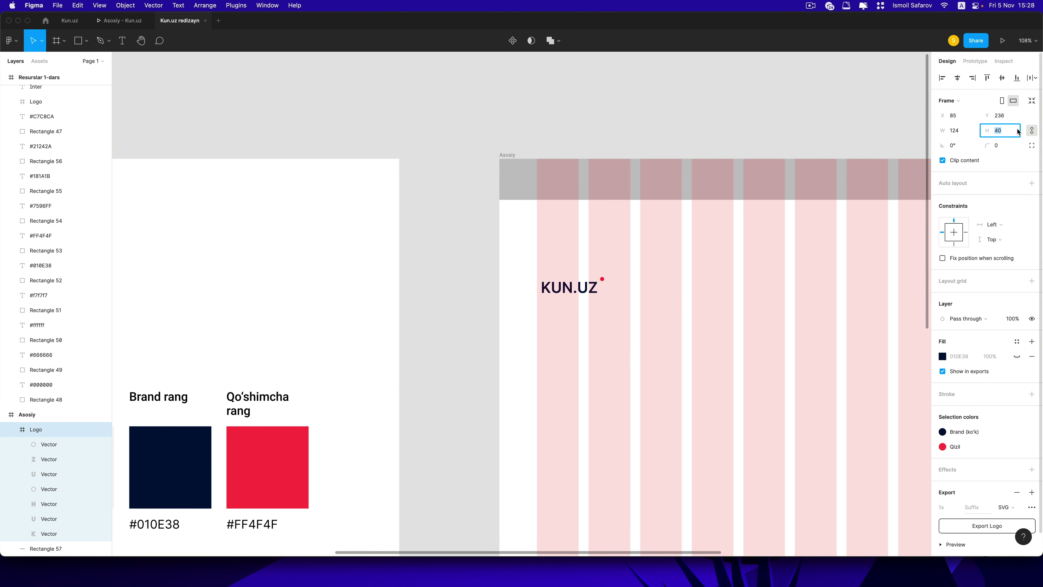
key(Escape)
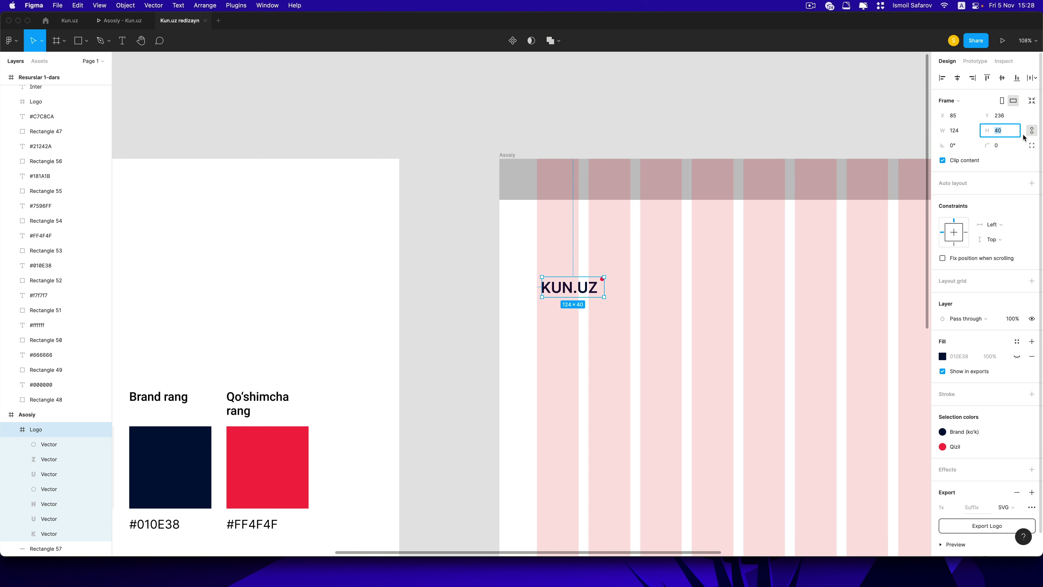
click(1004, 130)
text(42)
key(Return)
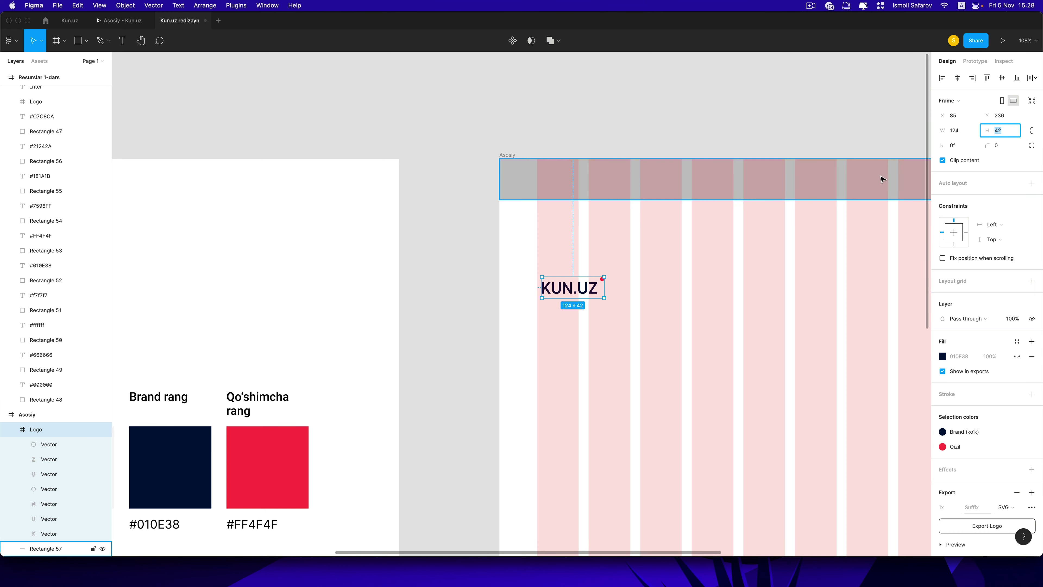
Step: Place the logo at the left of the grey header bar, 20 from the top
scroll(582, 177, up, 5)
click(599, 320)
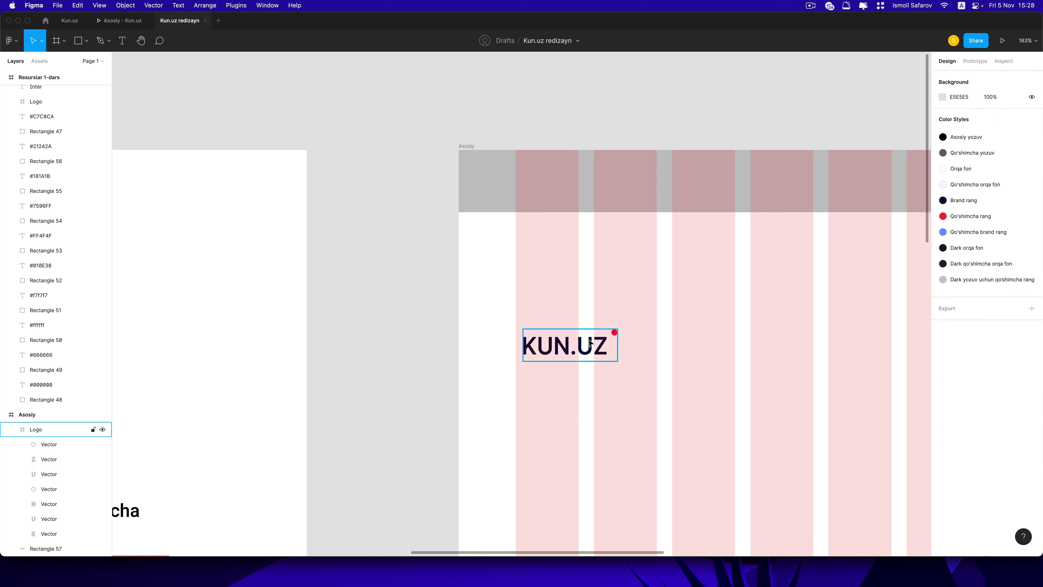
mouse_move(591, 344)
mouse_down()
mouse_move(565, 175)
mouse_move(588, 180)
mouse_move(575, 180)
mouse_up()
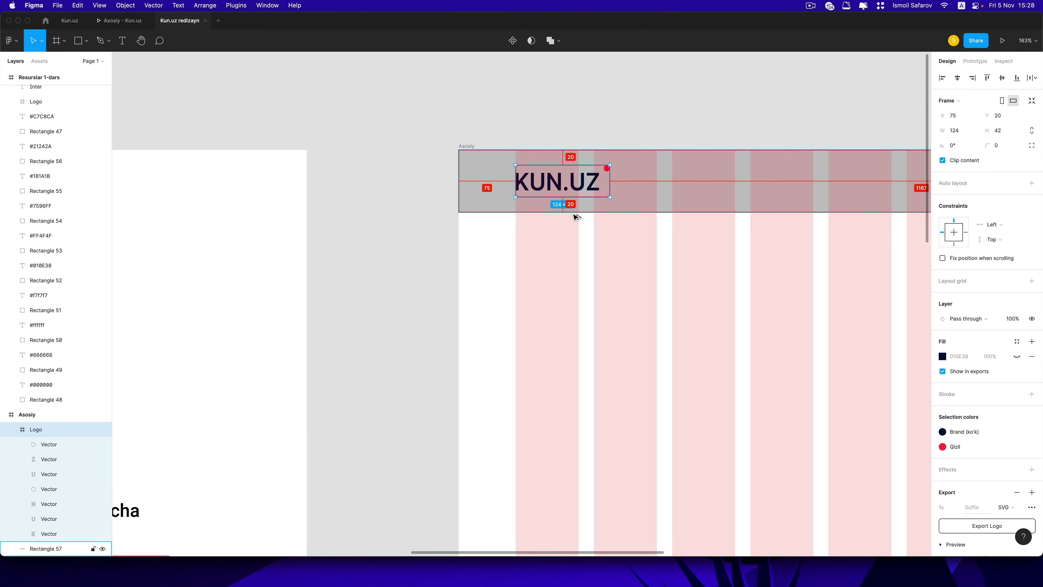
click(631, 234)
scroll(698, 229, left, 5)
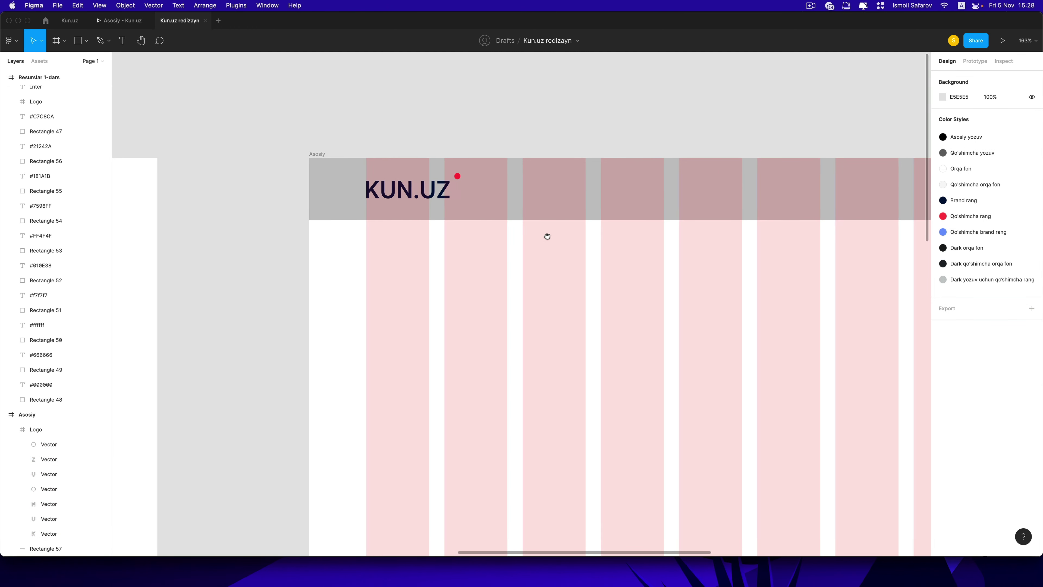
scroll(563, 194, right, 3)
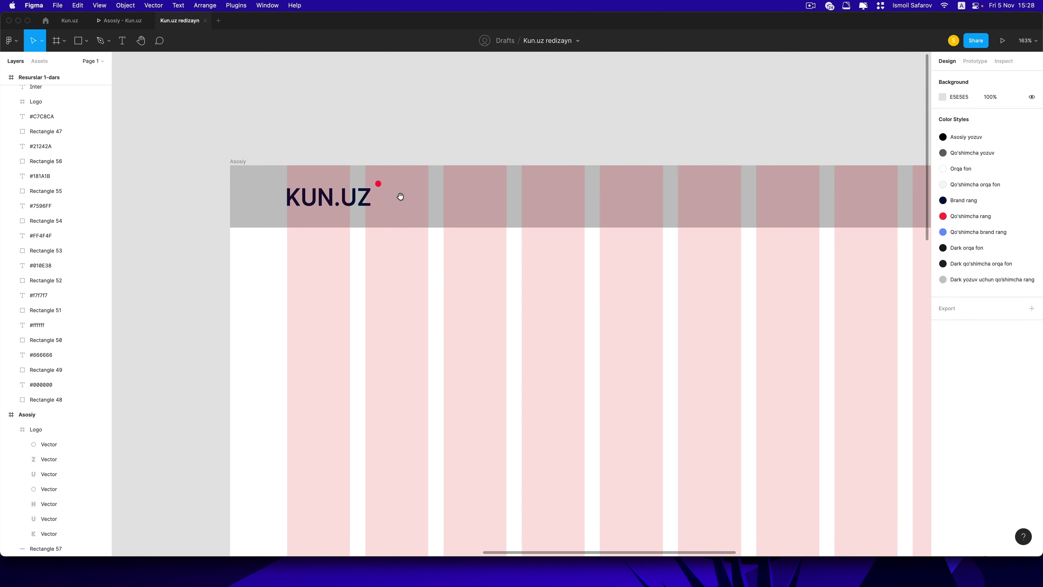
Step: Create a 'Kategoriyalar' text layer and move it lower on the page
click(123, 41)
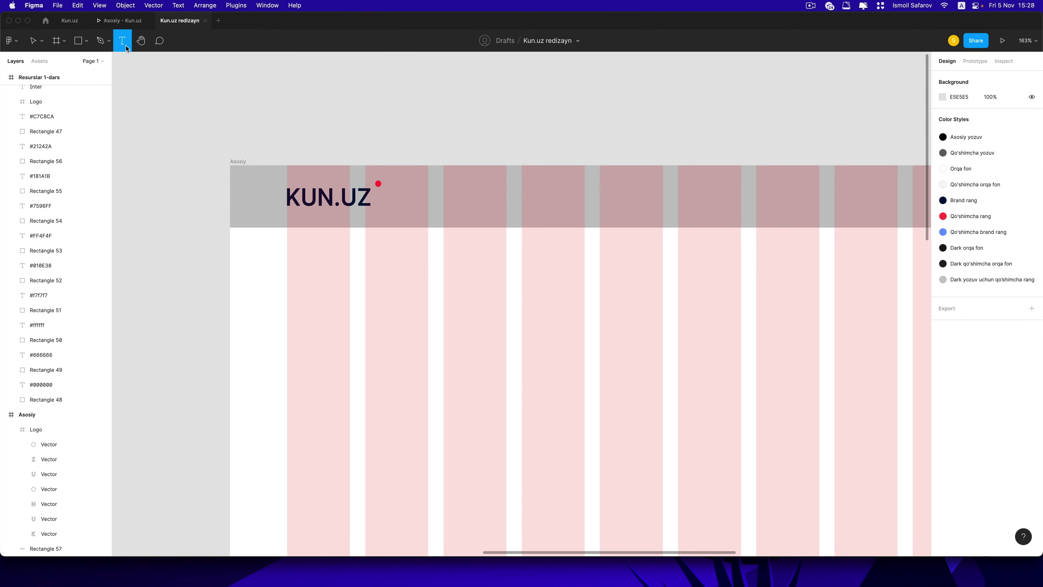
click(349, 184)
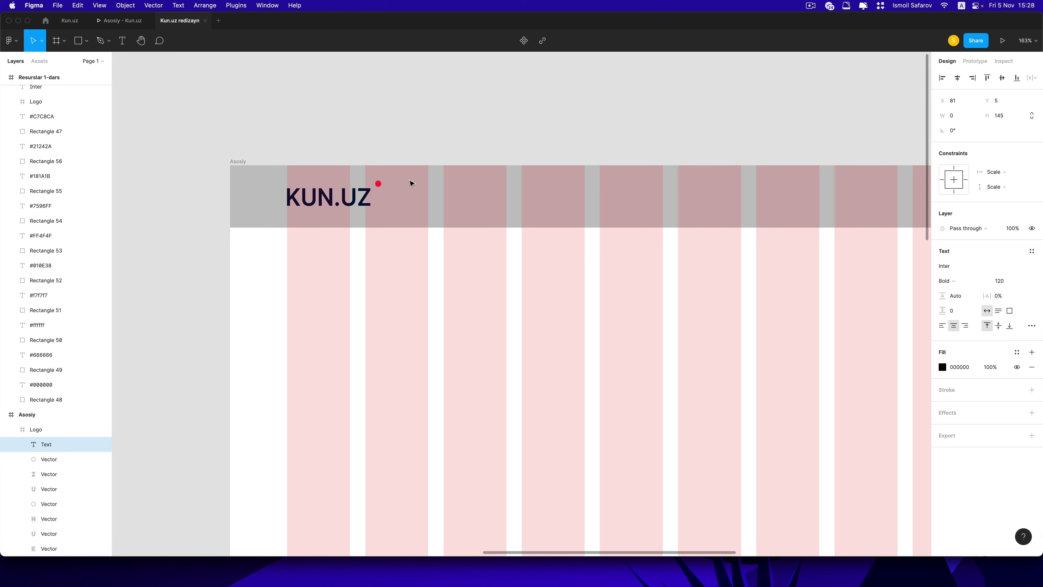
text(Kategoriy)
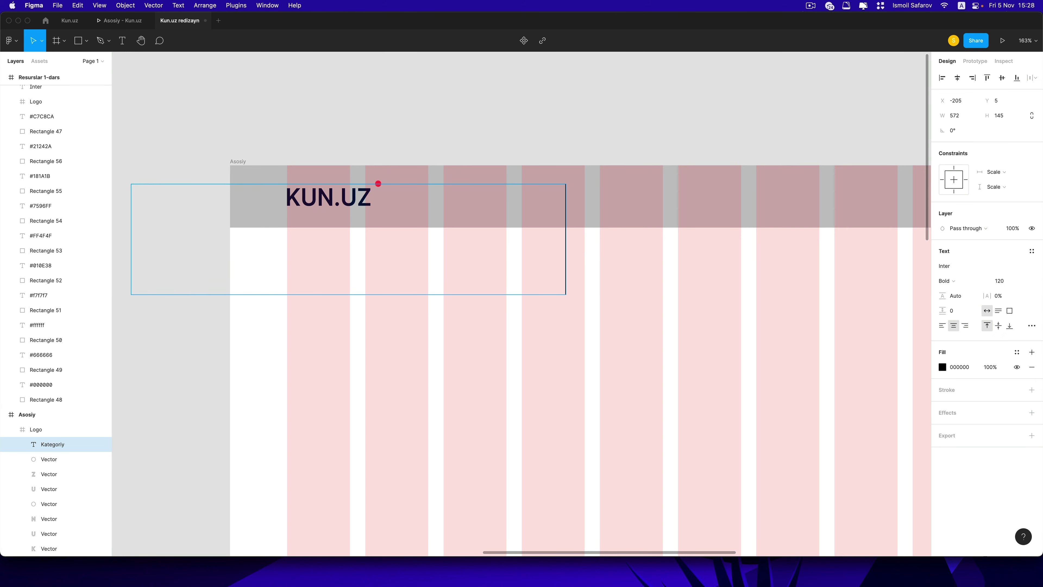
text(alar)
key(Escape)
drag(473, 296, 677, 368)
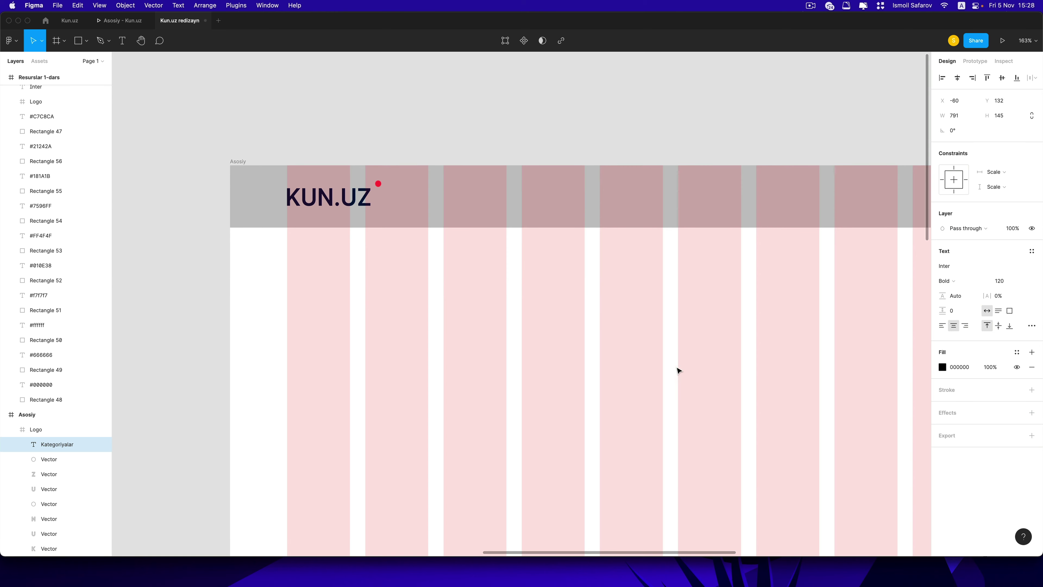
Step: Move the Kategoriyalar text out of the Logo group into the Asosiy frame
scroll(617, 333, down, 3)
scroll(617, 330, down, 3)
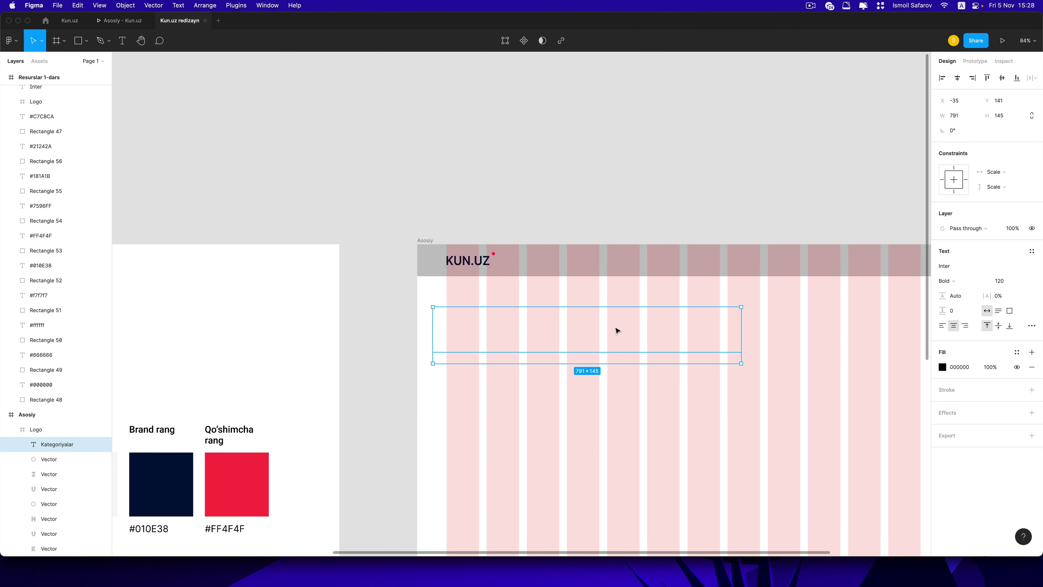
key(Delete)
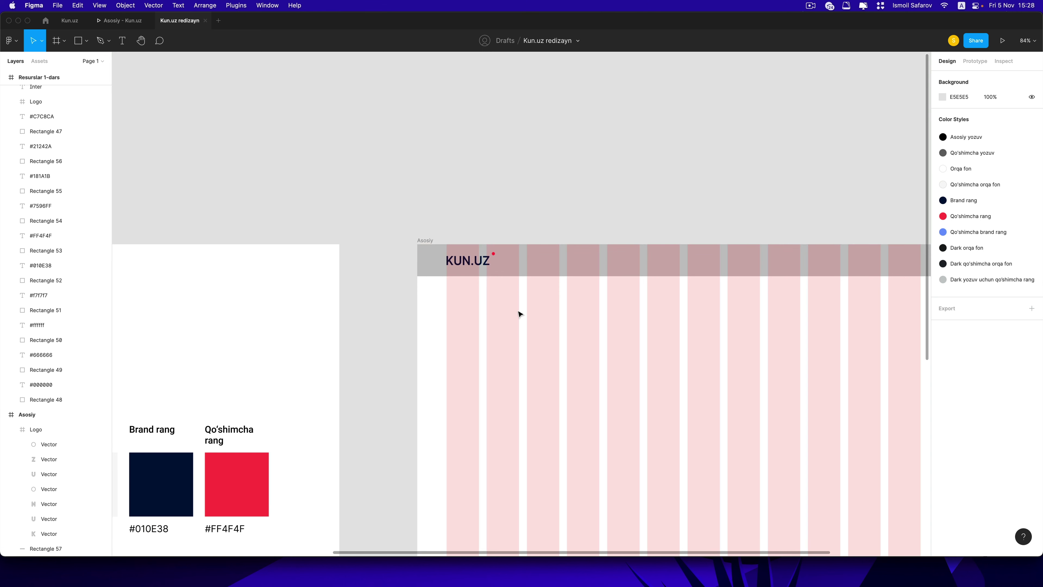
click(643, 350)
key(super+v)
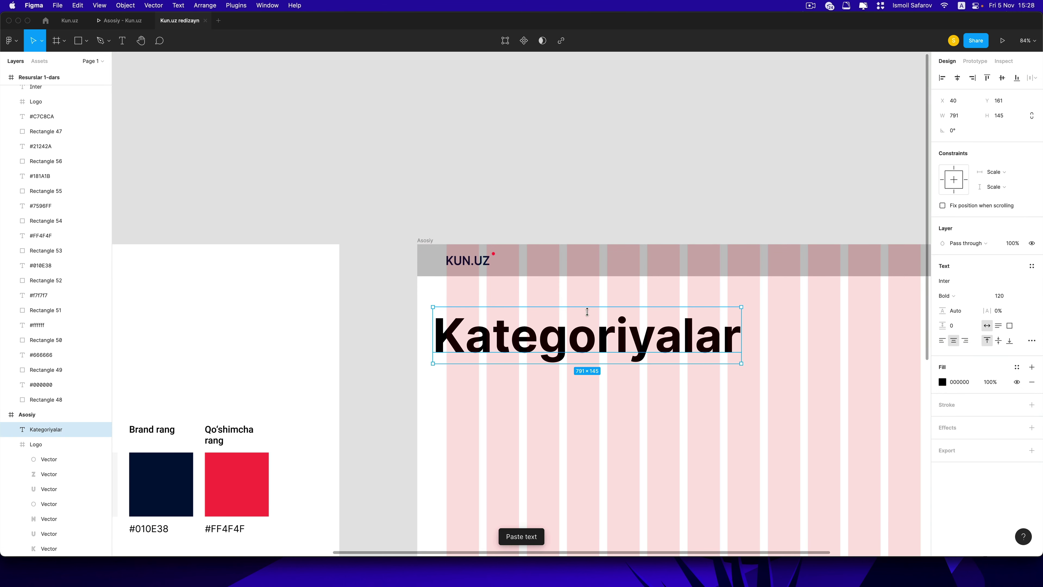
scroll(587, 311, right, 3)
scroll(522, 325, up, 5)
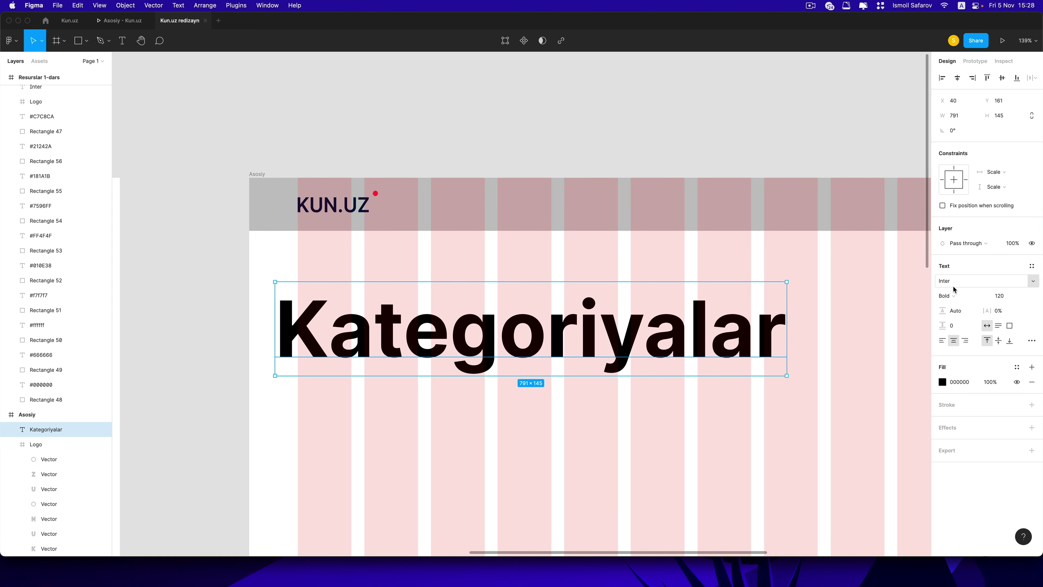
Step: Set the Kategoriyalar text to Inter Regular at size 18
click(954, 295)
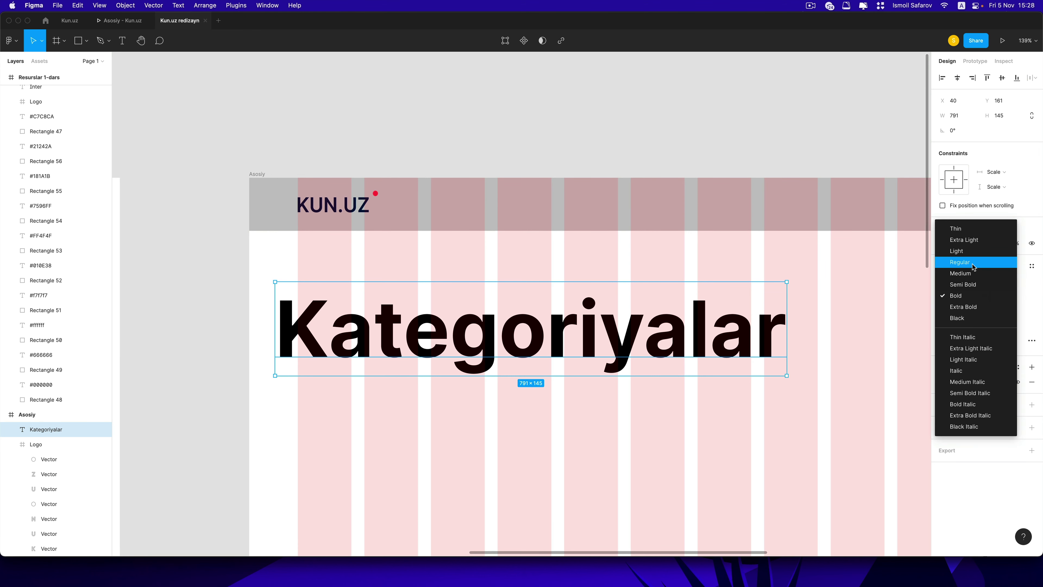
click(962, 269)
click(1002, 296)
text(18)
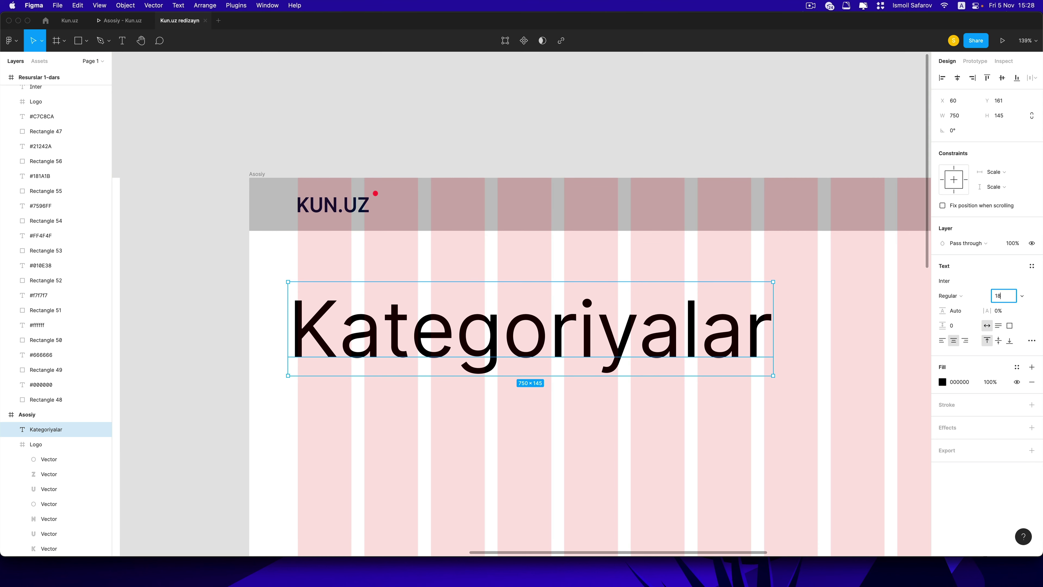
key(Return)
scroll(406, 261, down, 5)
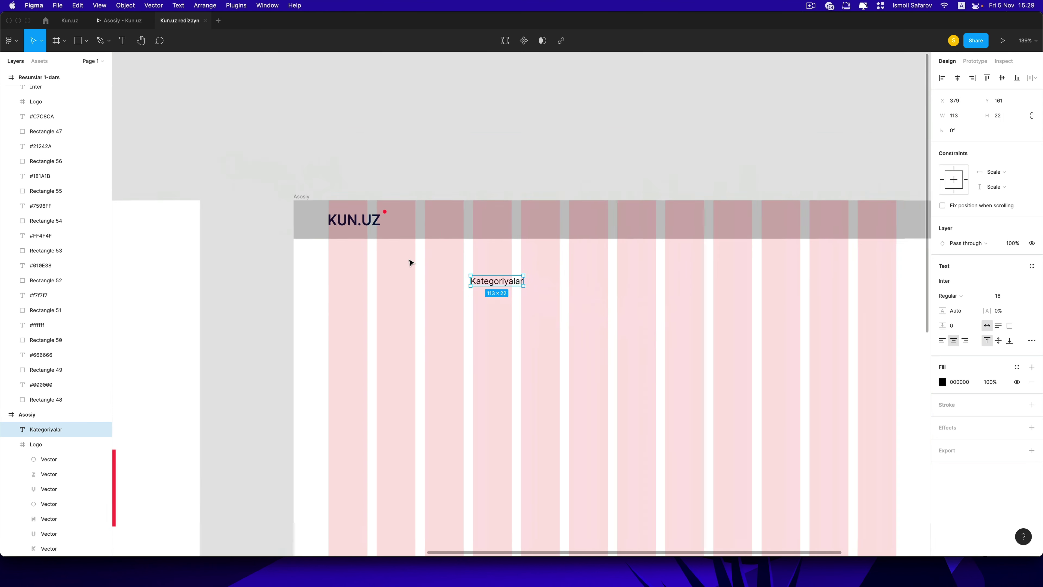
scroll(681, 284, up, 3)
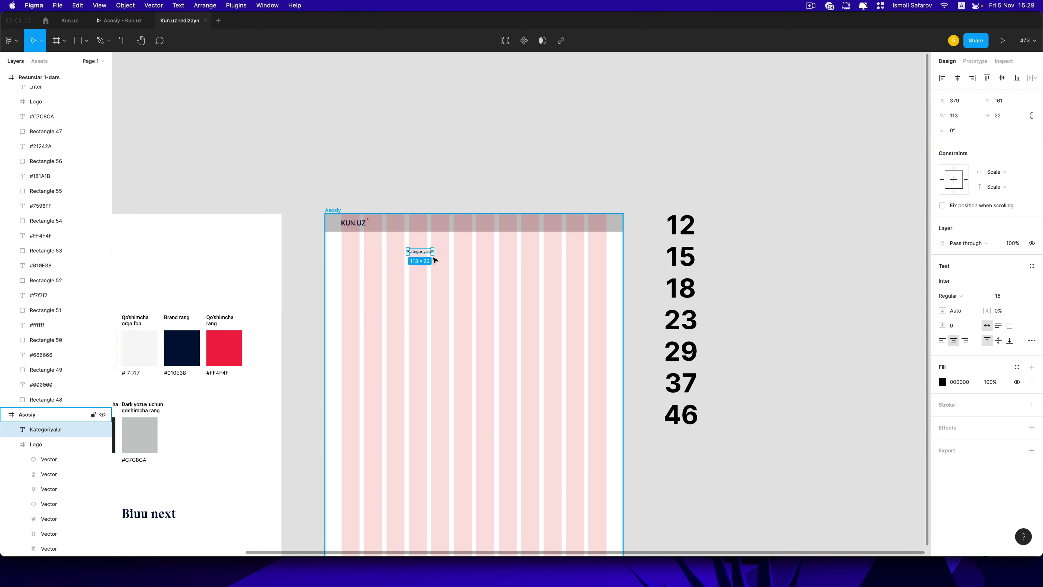
scroll(431, 258, up, 2)
scroll(388, 264, up, 2)
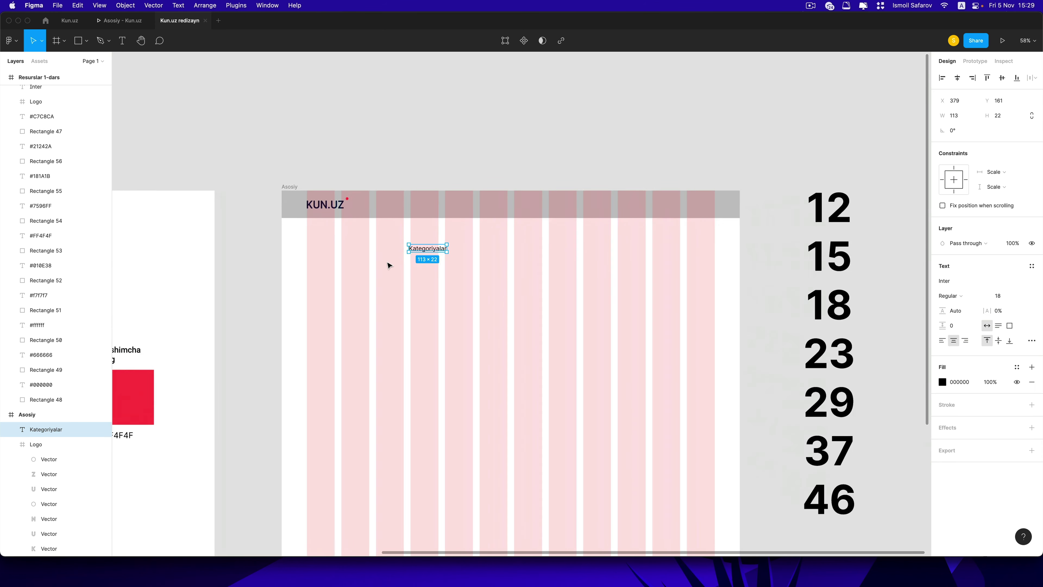
scroll(369, 260, up, 3)
scroll(369, 260, up, 3)
scroll(451, 296, up, 3)
click(569, 302)
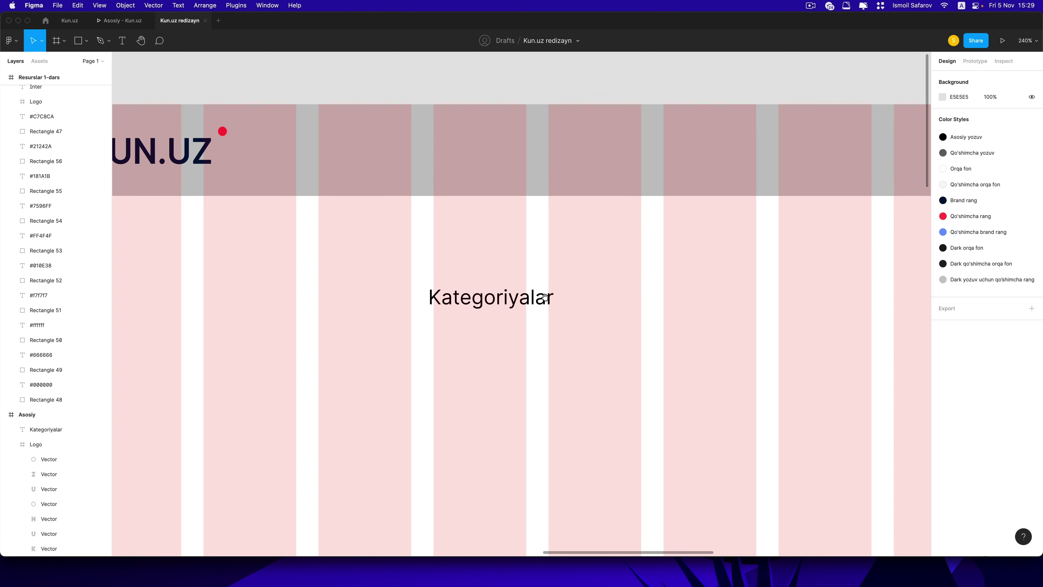
scroll(506, 293, up, 2)
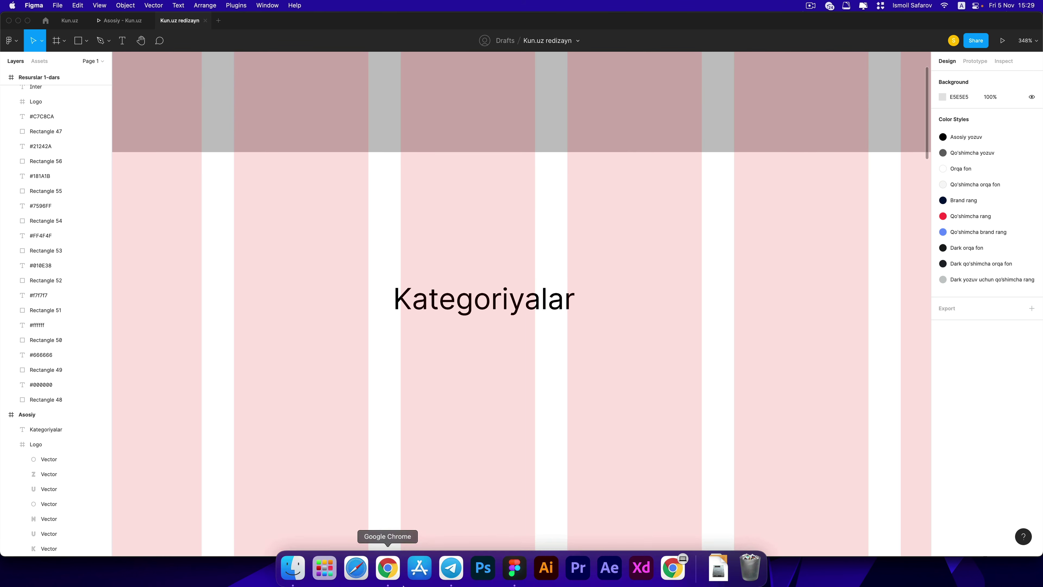
Step: Open tablericons.com in a new browser tab
key(super+Tab)
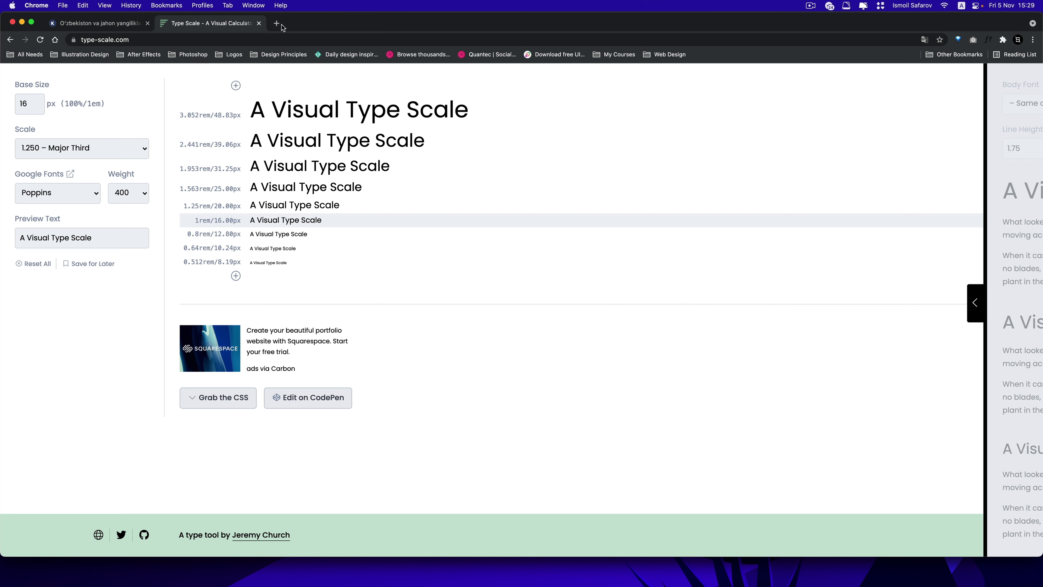
click(283, 25)
text(tablericons.com)
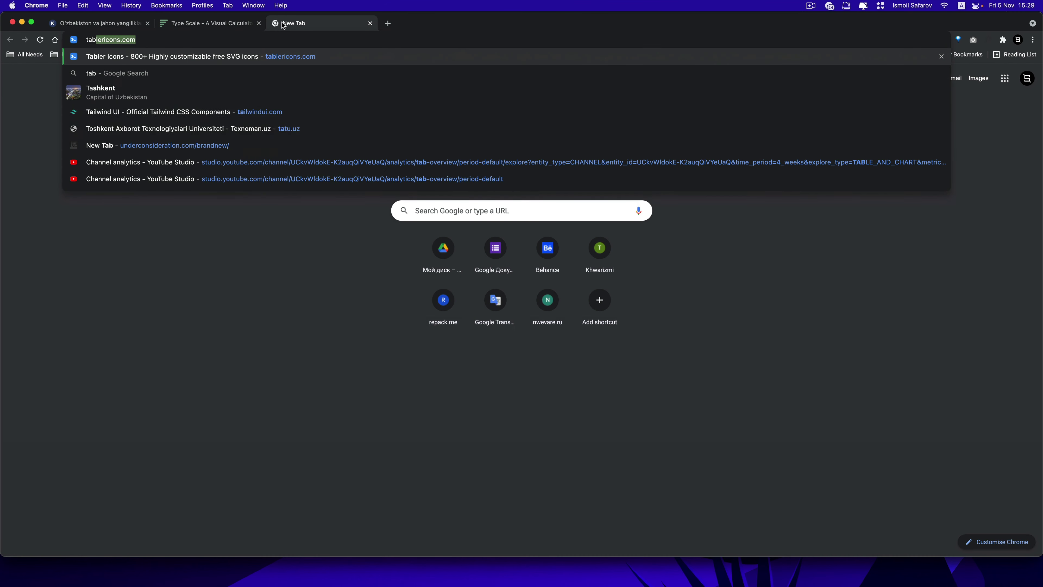
key(Return)
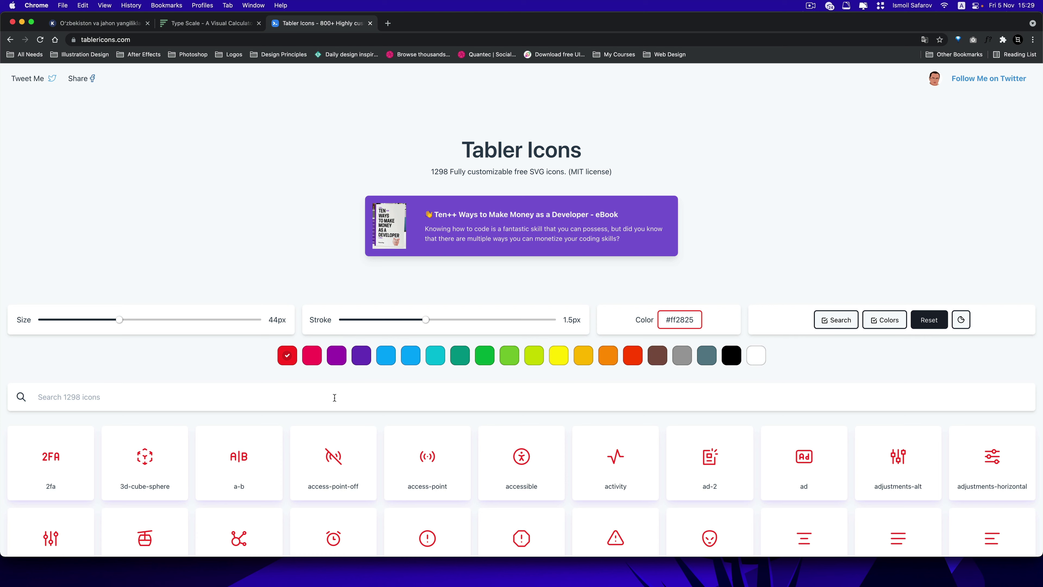
Step: Search Tabler Icons for 'down' and copy the chevron-down icon
click(325, 396)
scroll(205, 362, down, 2)
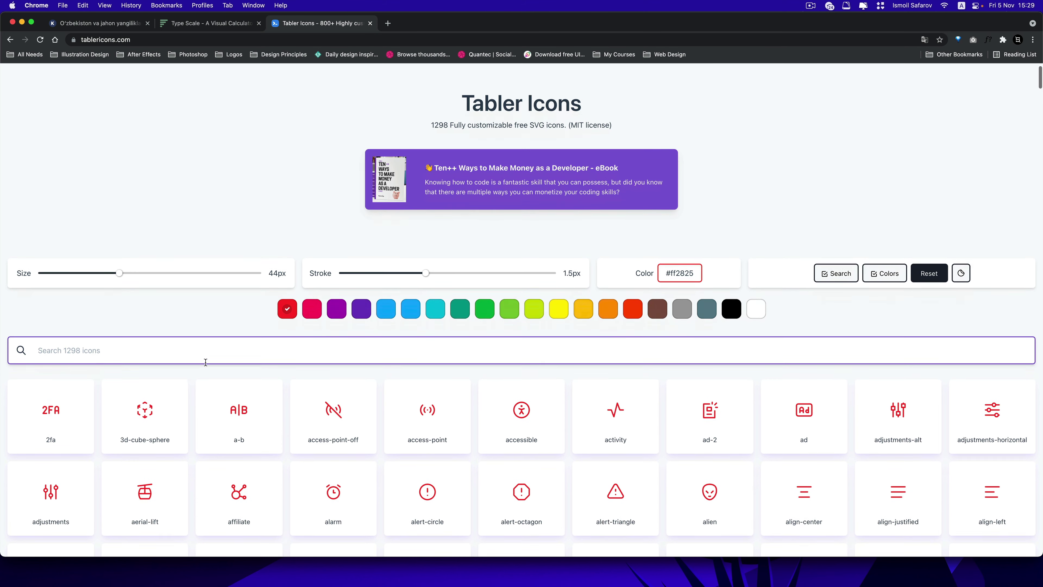
text(down)
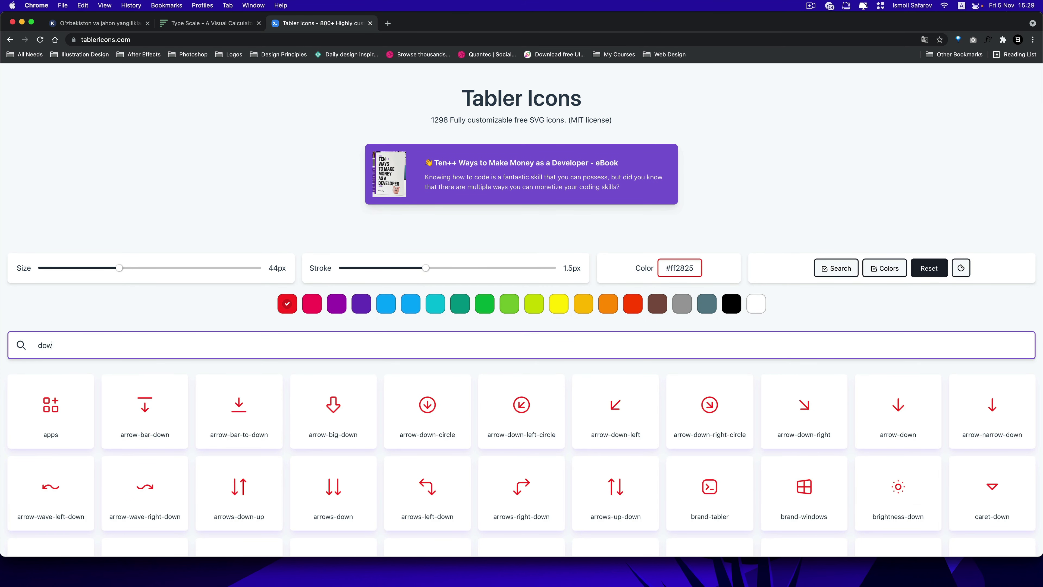
scroll(169, 369, down, 2)
scroll(169, 369, down, 4)
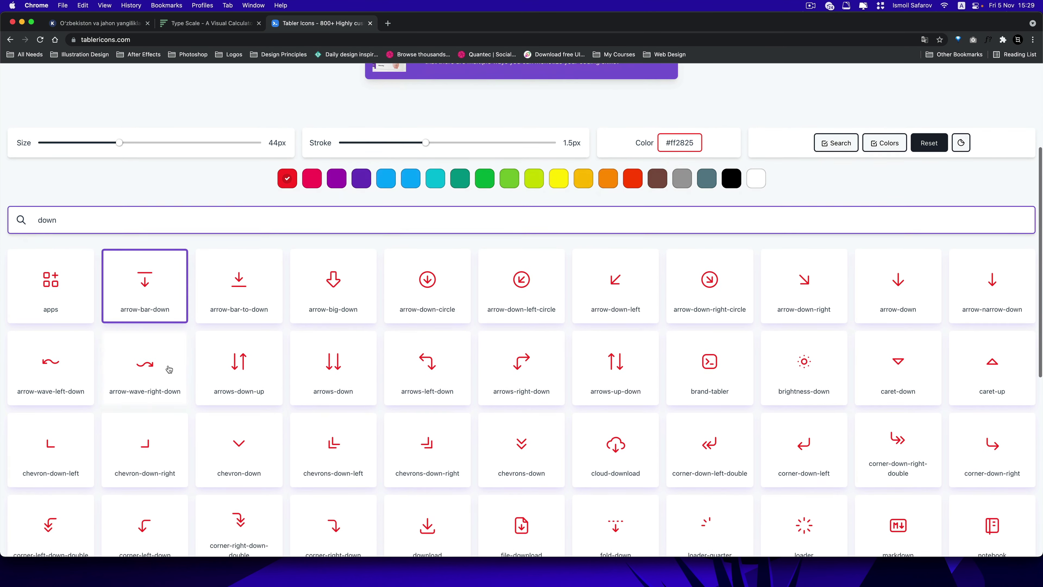
click(238, 414)
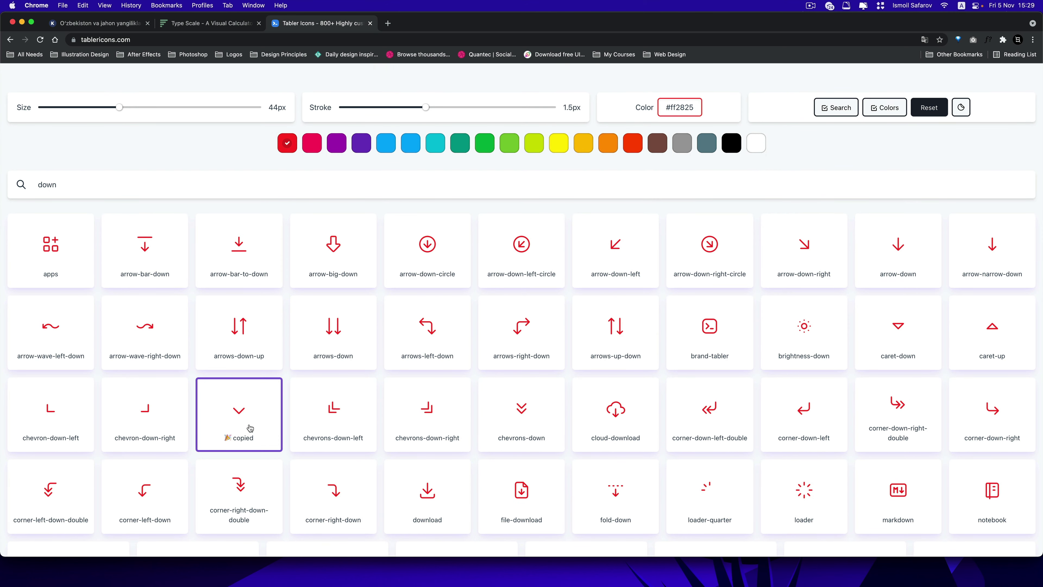
key(super+Tab)
Step: Paste the chevron-down icon and resize it to 24×24
key(super+v)
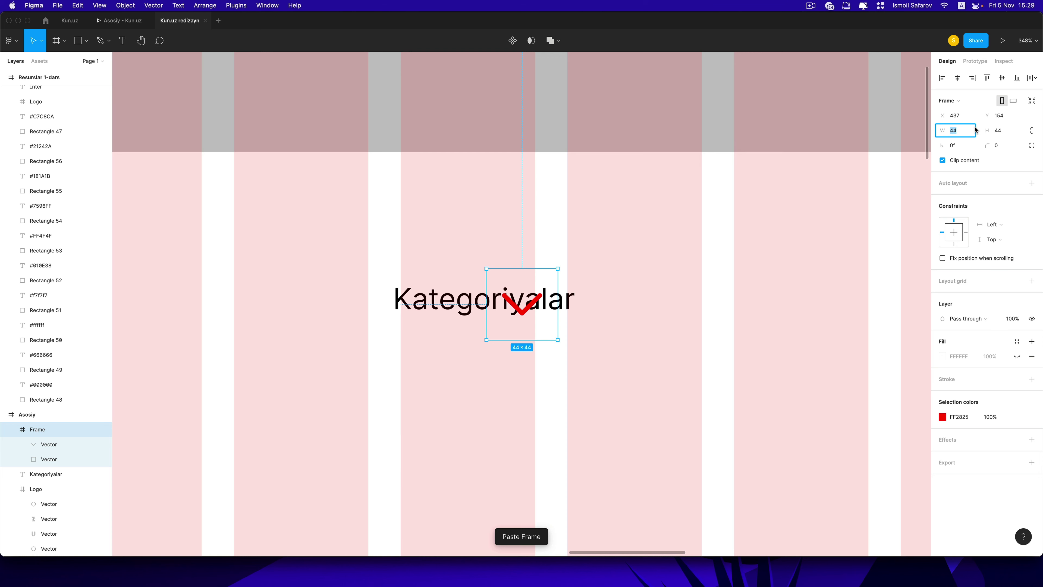
key(Tab)
text(2)
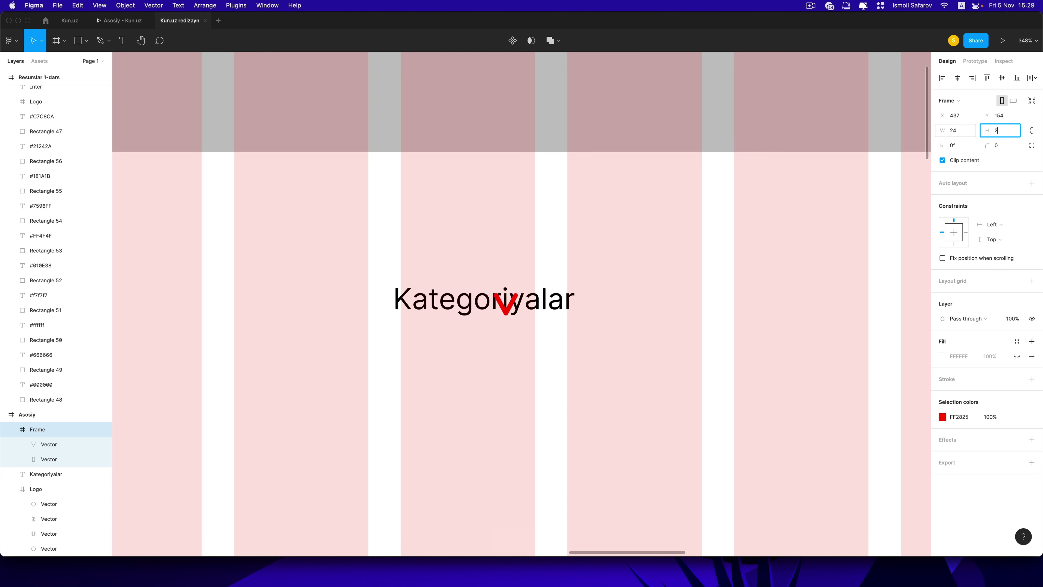
text(4)
key(Return)
Step: Position the chevron just right of Kategoriyalar with a 6 gap
drag(535, 270, 649, 278)
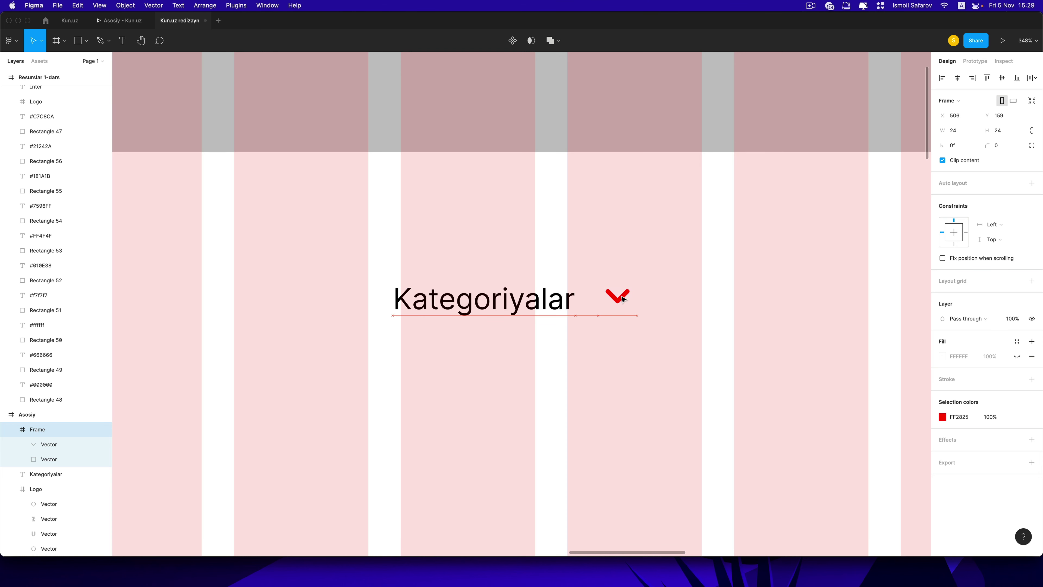
scroll(587, 309, up, 2)
scroll(587, 309, up, 2)
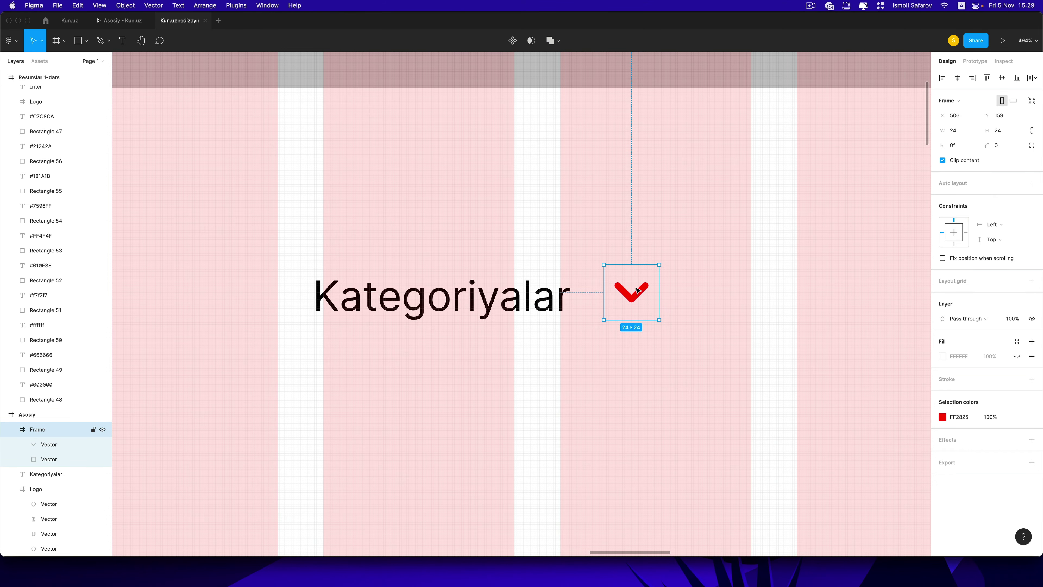
scroll(637, 295, up, 1)
drag(638, 295, 630, 300)
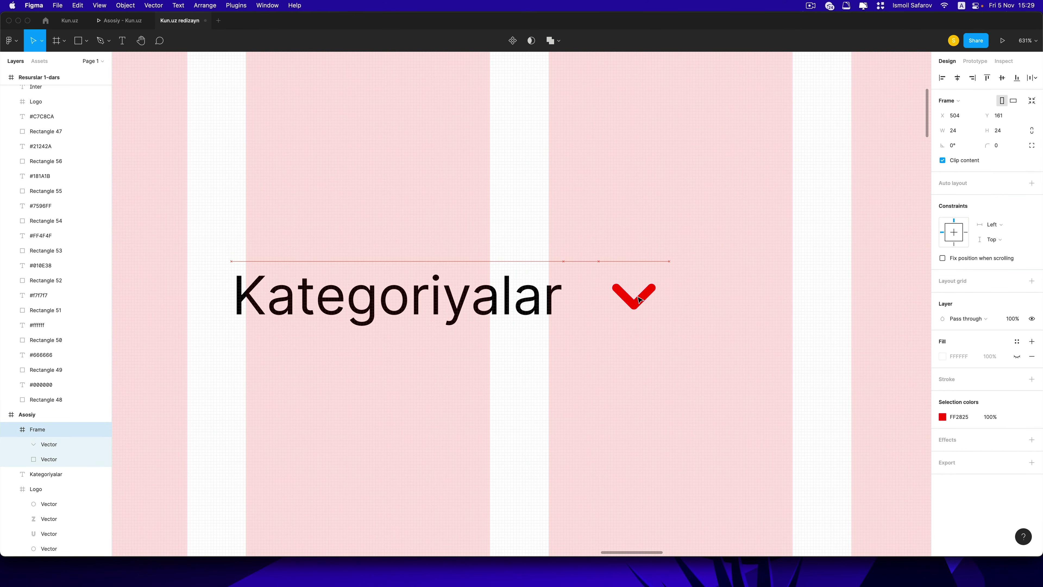
key(Left)
key(Left)
key(Left)
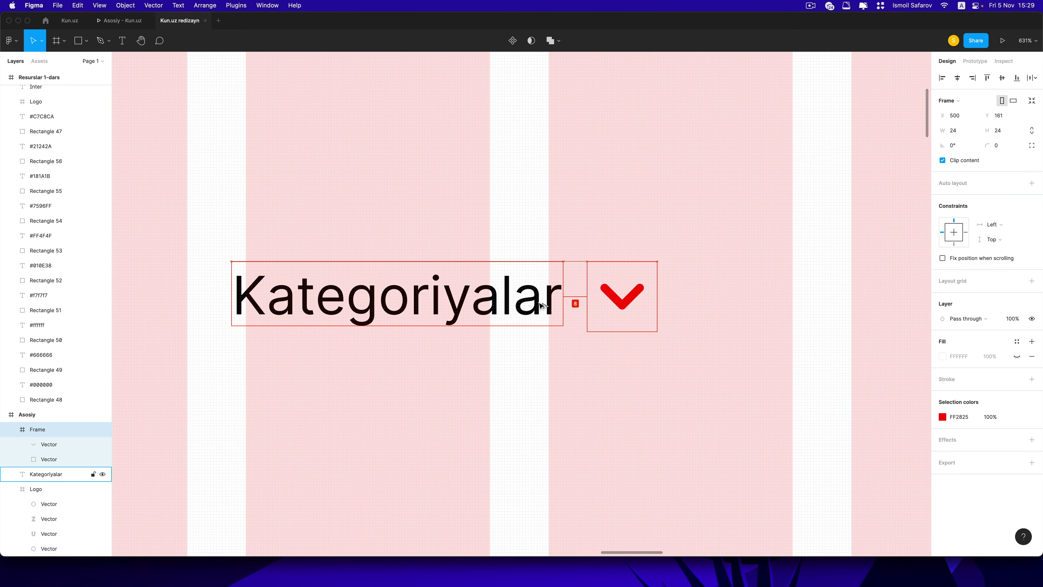
key(Left)
key(Left)
key(Left)
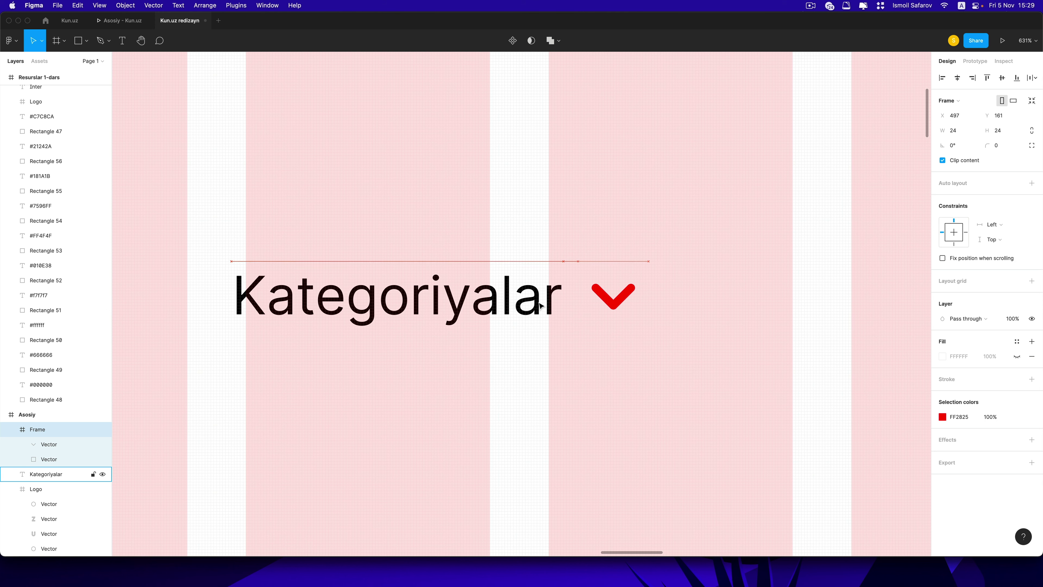
Step: Set the chevron's stroke width to 1.5
double_click(625, 295)
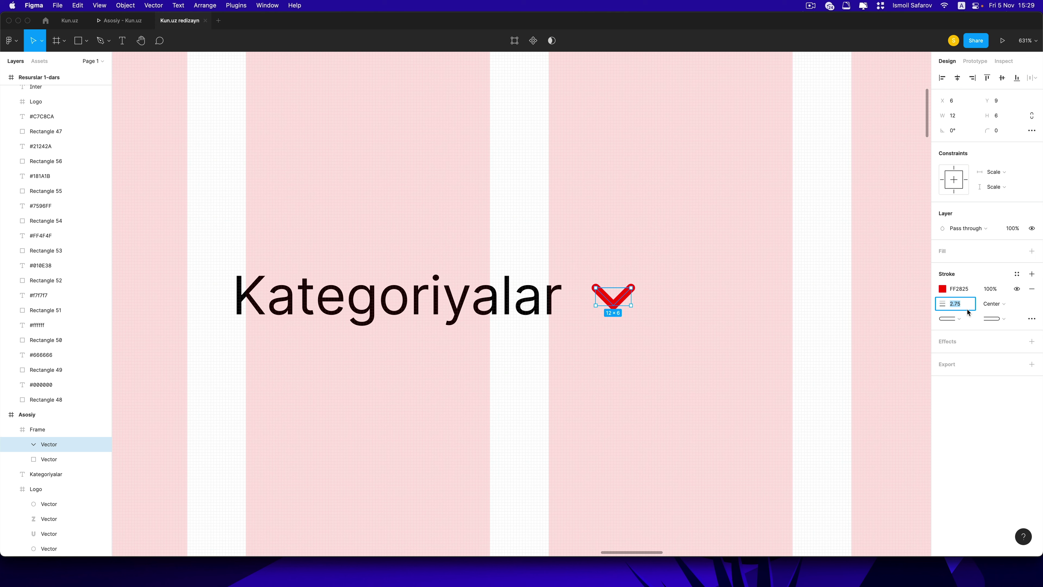
key(Return)
key(Return)
key(Escape)
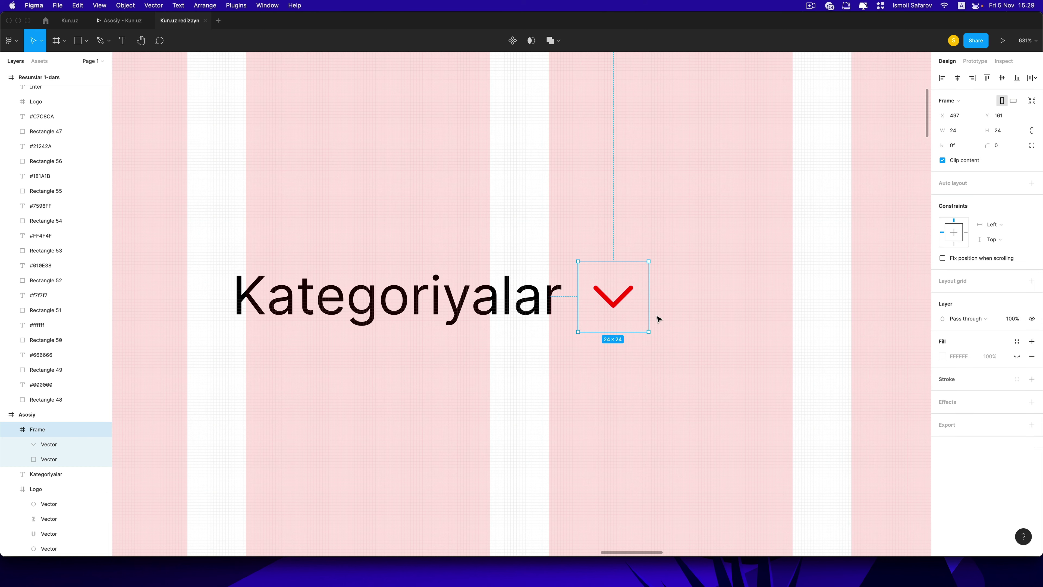
key(Escape)
click(625, 296)
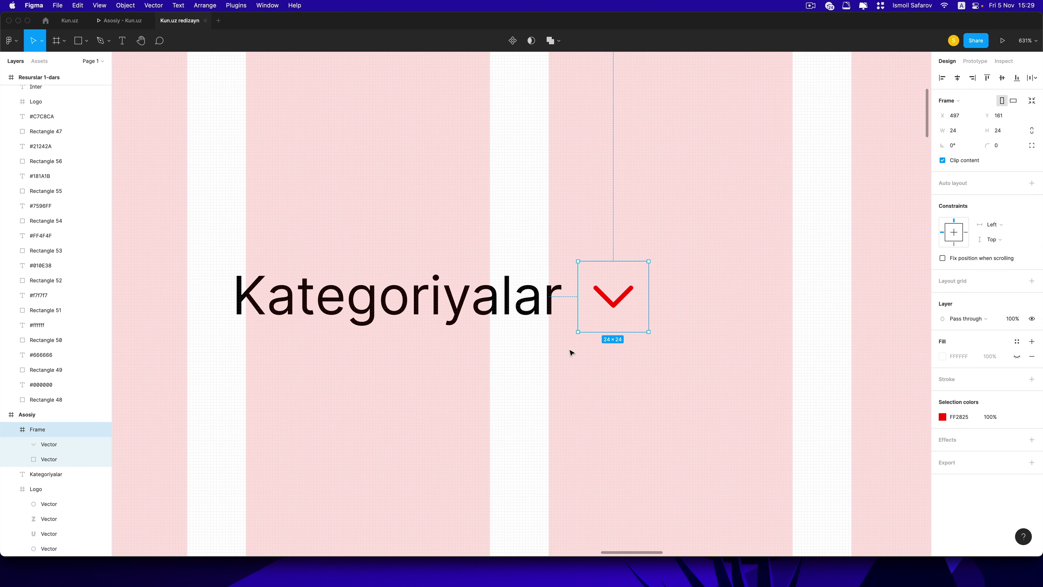
Step: Apply the black Asosiy yozuv colour style to the text and the chevron
click(530, 316)
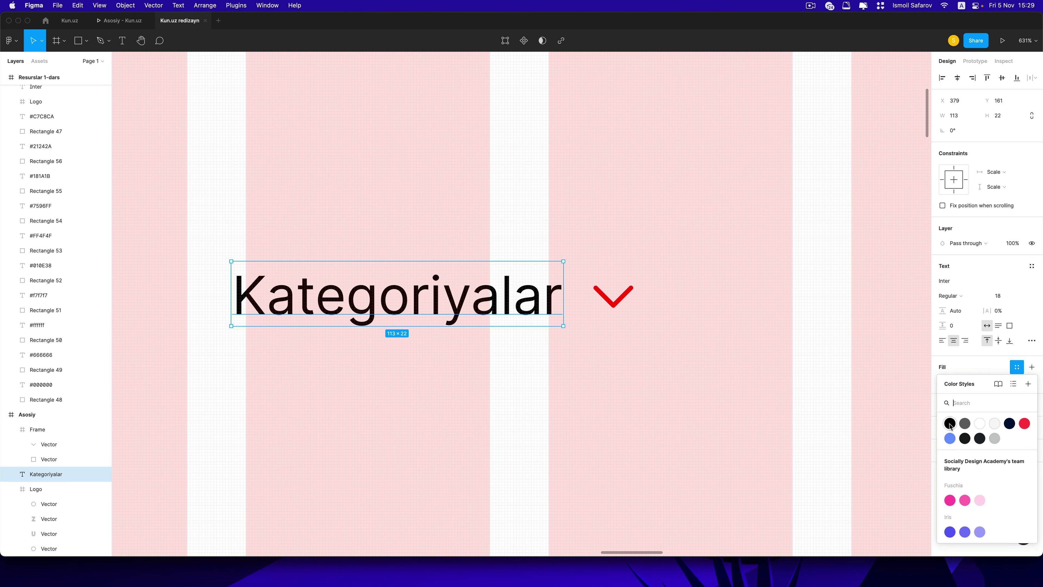
click(950, 426)
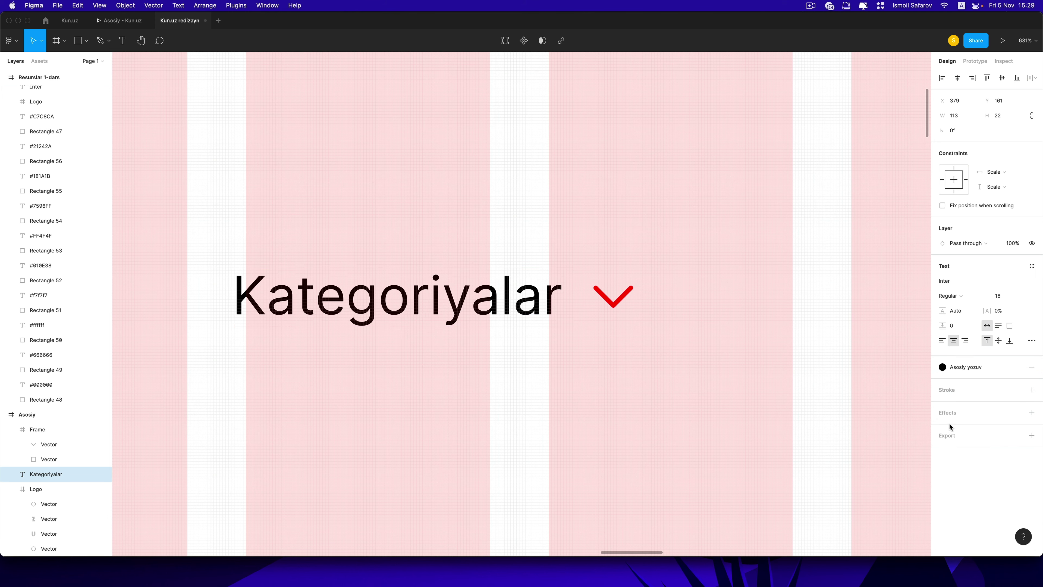
key(shift+Tab)
click(1015, 416)
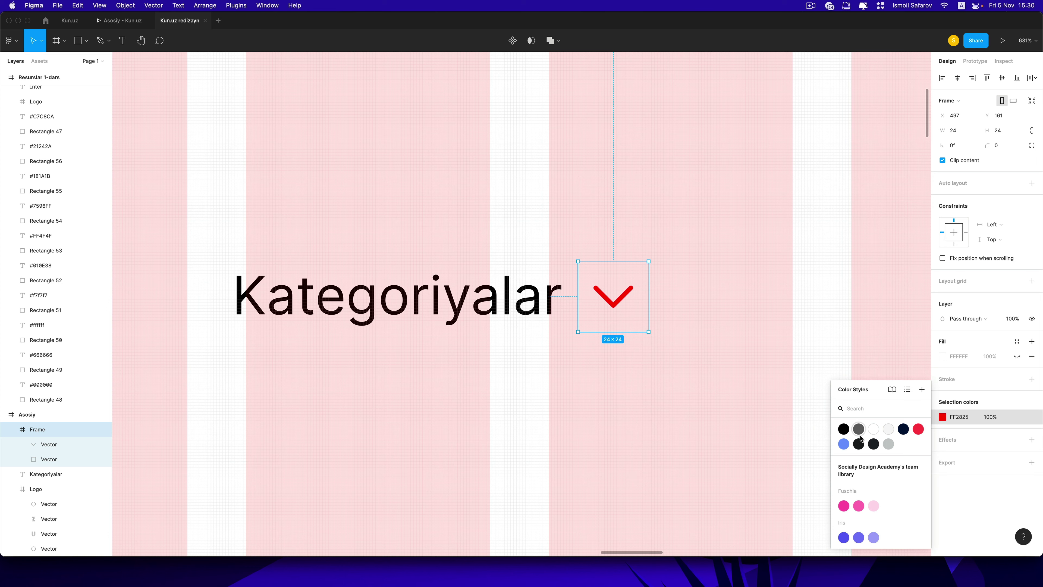
click(843, 429)
shift+click(46, 474)
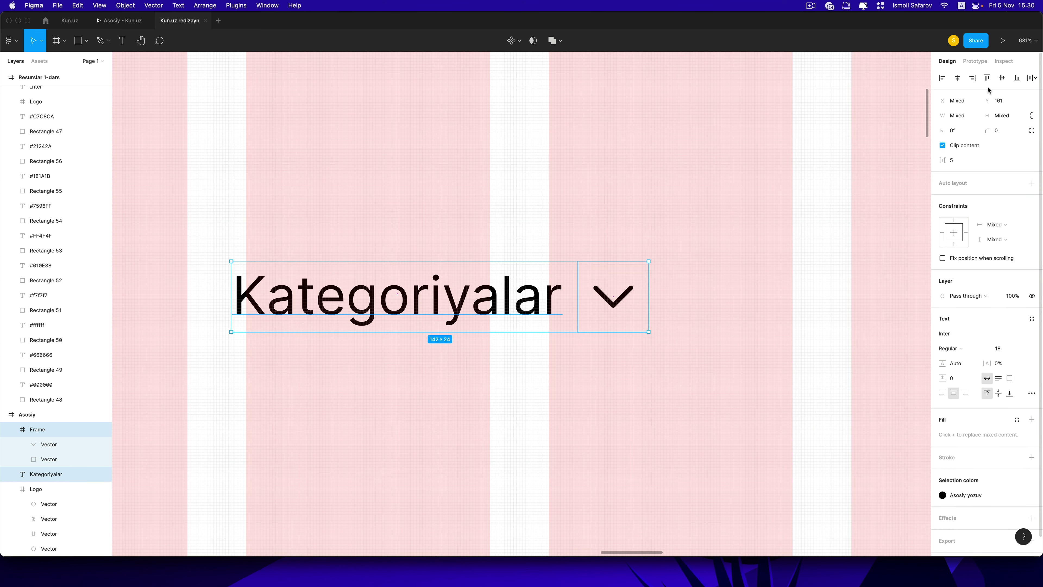
click(744, 295)
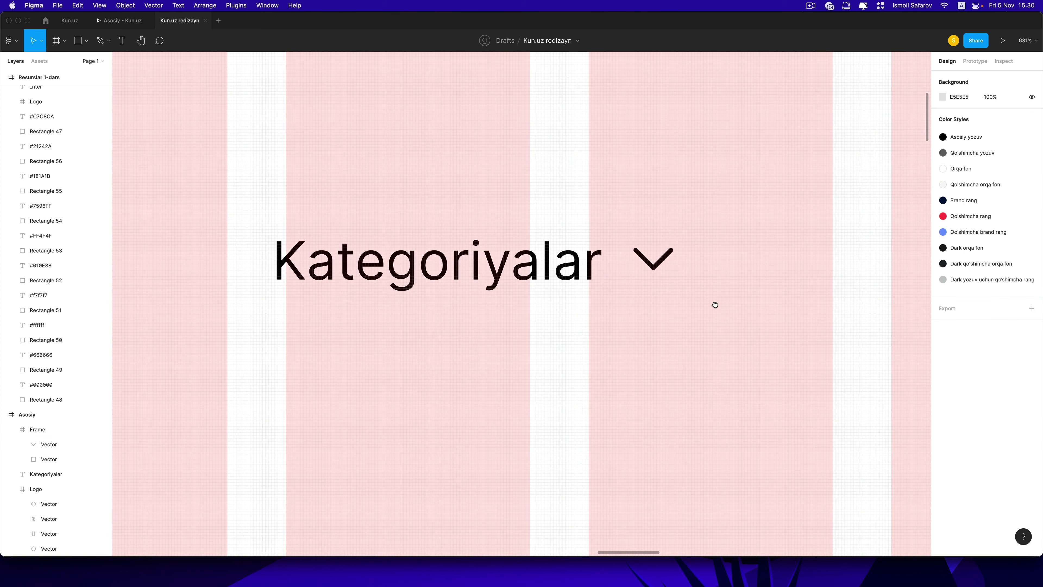
scroll(645, 303, up, 3)
scroll(645, 302, down, 5)
Step: Group the Kategoriyalar text and chevron and name the group Bo'lim
click(644, 288)
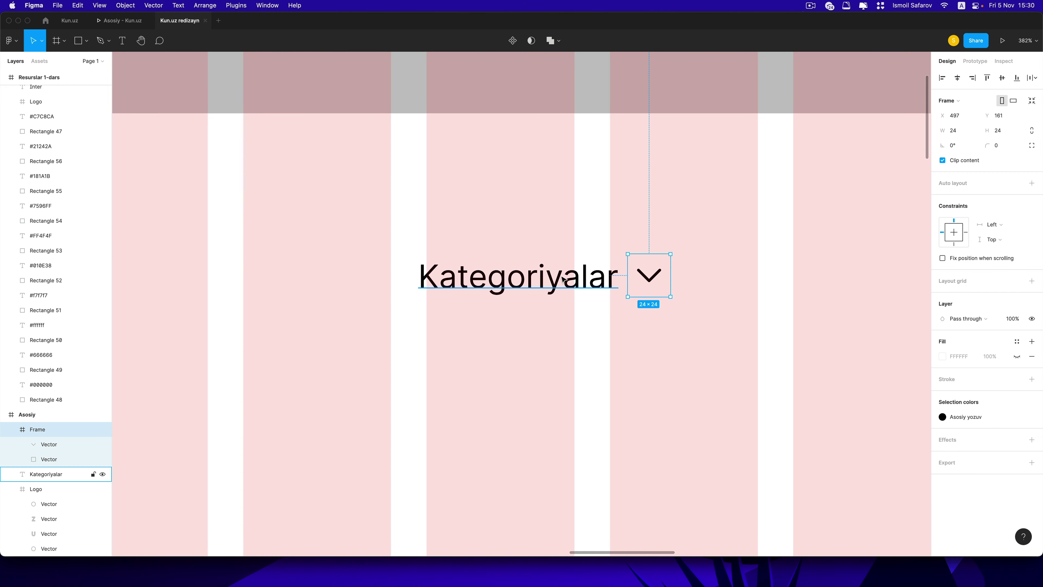
click(586, 278)
click(682, 303)
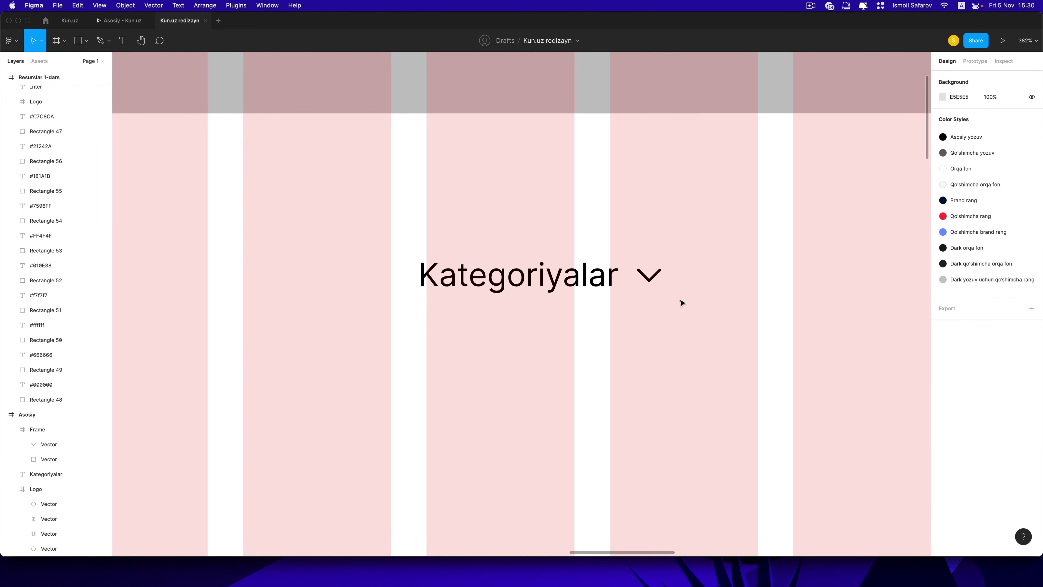
drag(715, 318, 482, 221)
key(super+g)
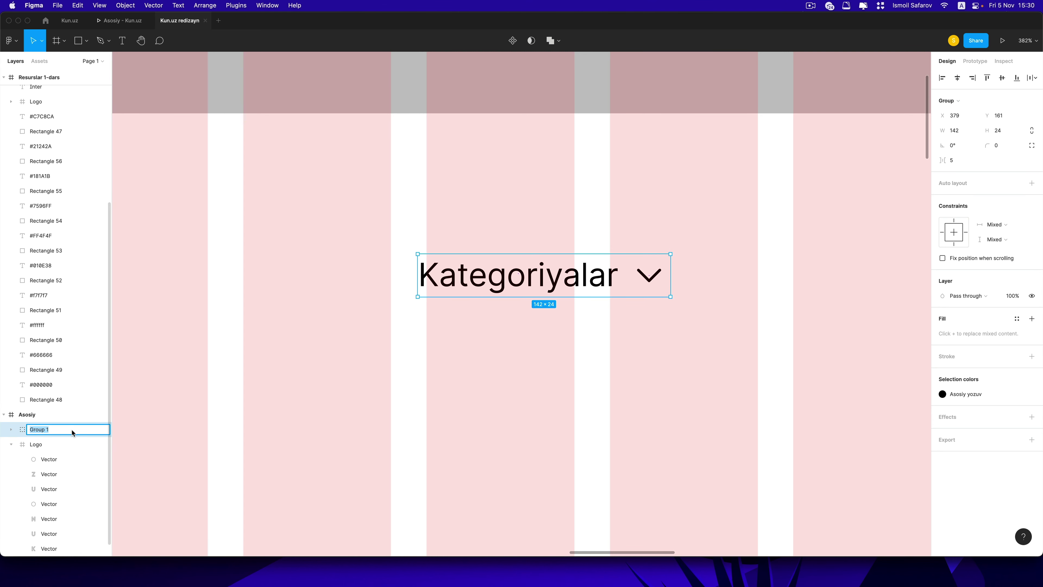
text(Bo'lim)
key(Return)
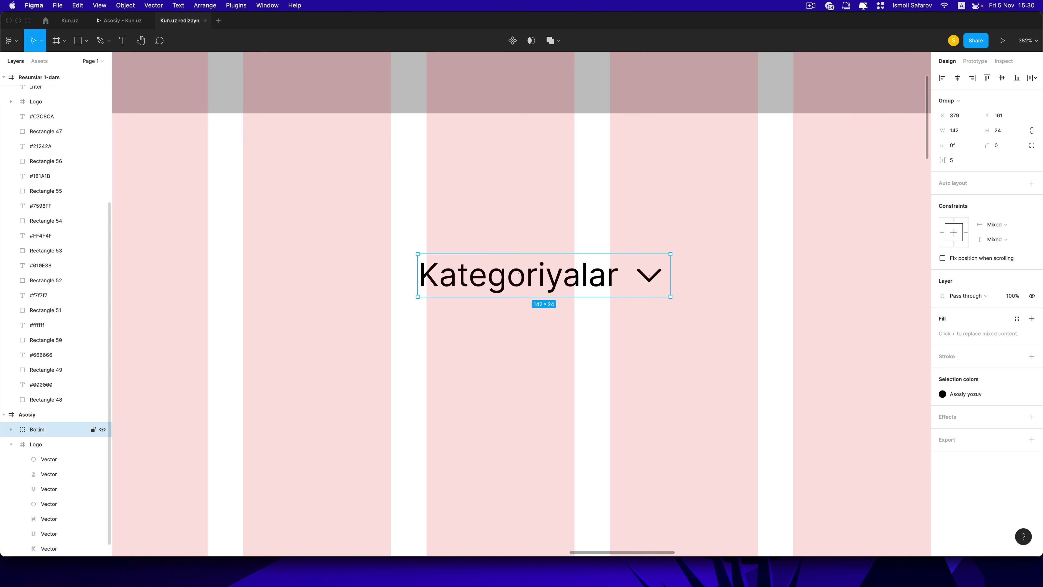
click(474, 410)
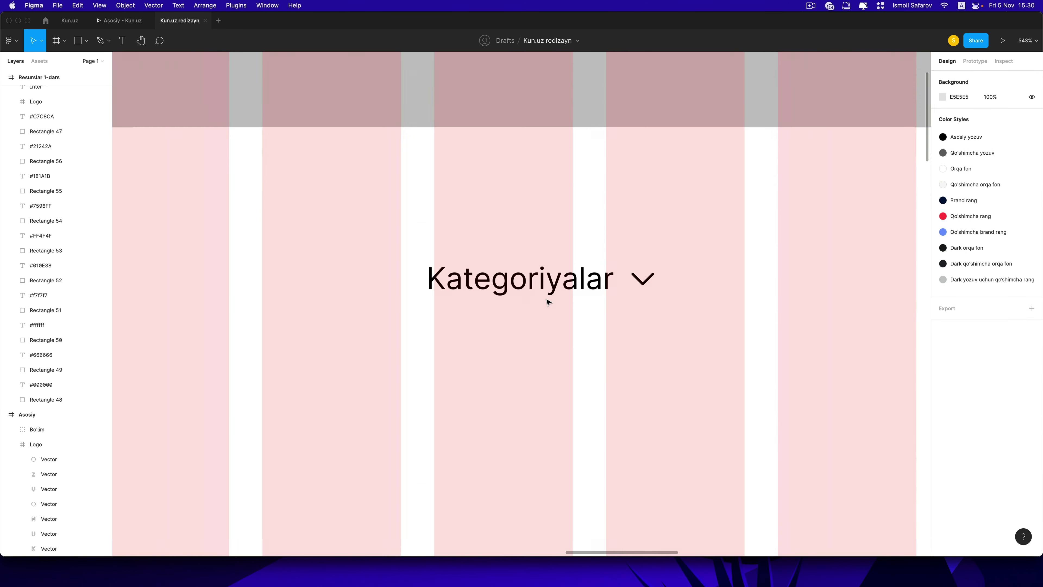
Step: Duplicate the Kategoriyalar item to its right
scroll(548, 299, down, 5)
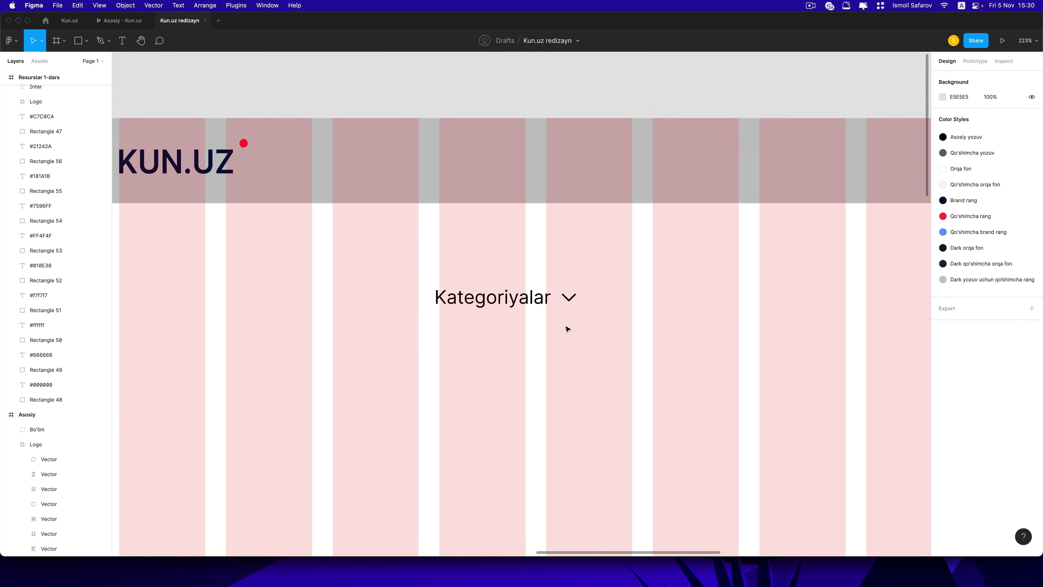
scroll(540, 324, right, 2)
click(479, 304)
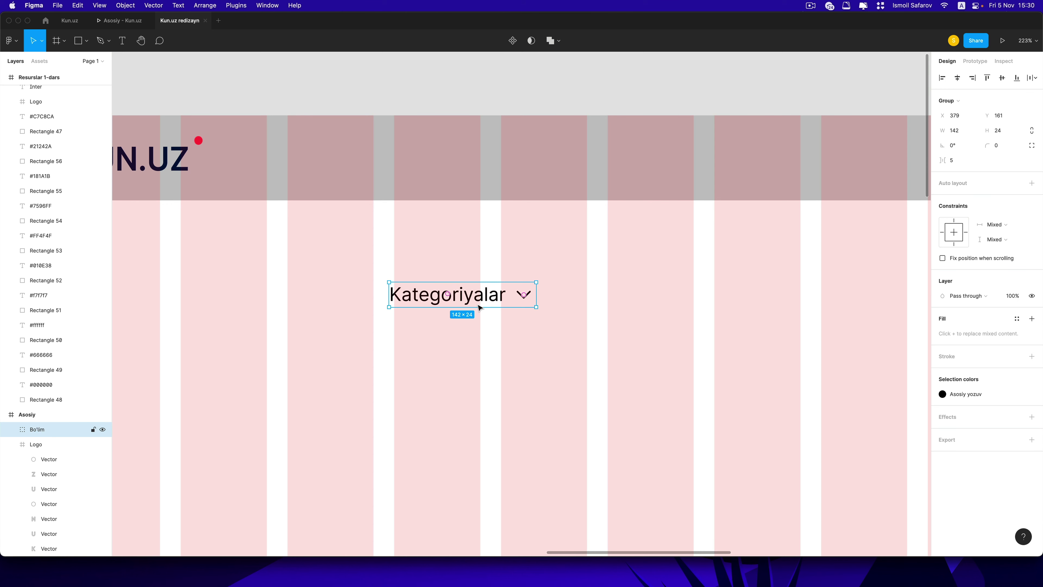
scroll(475, 306, down, 1)
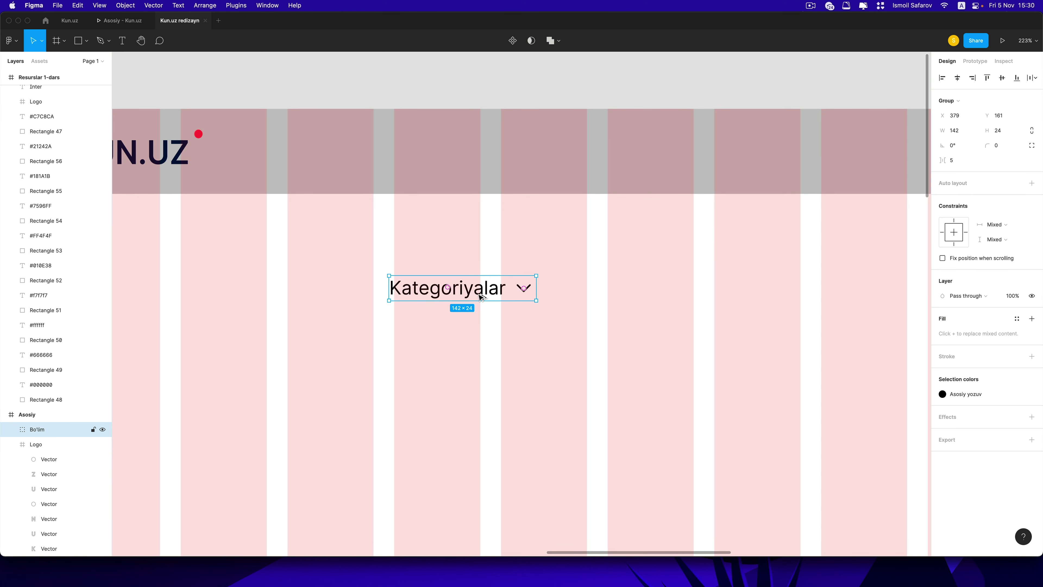
drag(477, 294, 667, 284)
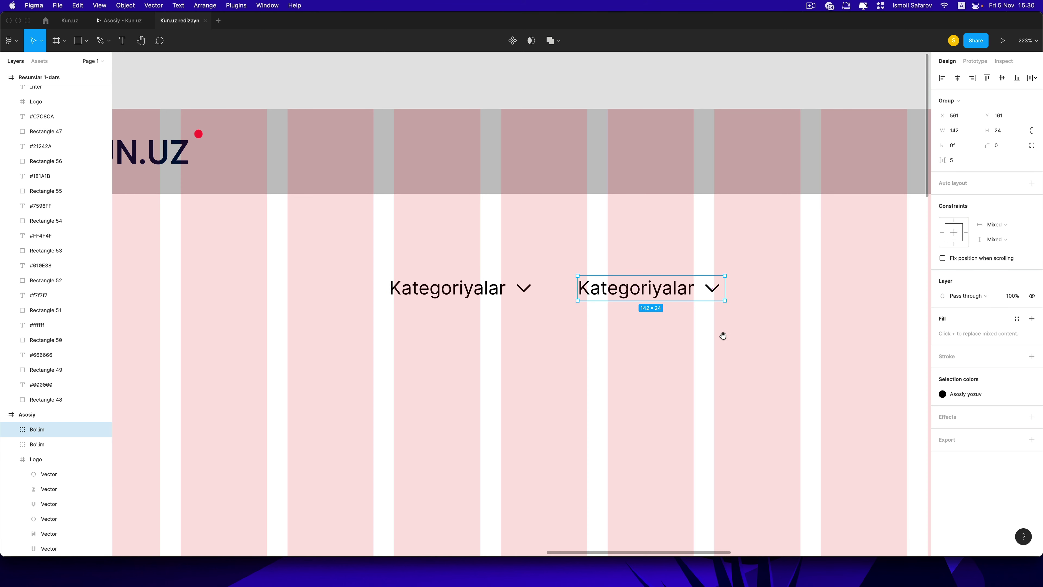
scroll(721, 333, right, 3)
Step: Retype the copy as 'Hudud' and snug its chevron against the text
double_click(590, 286)
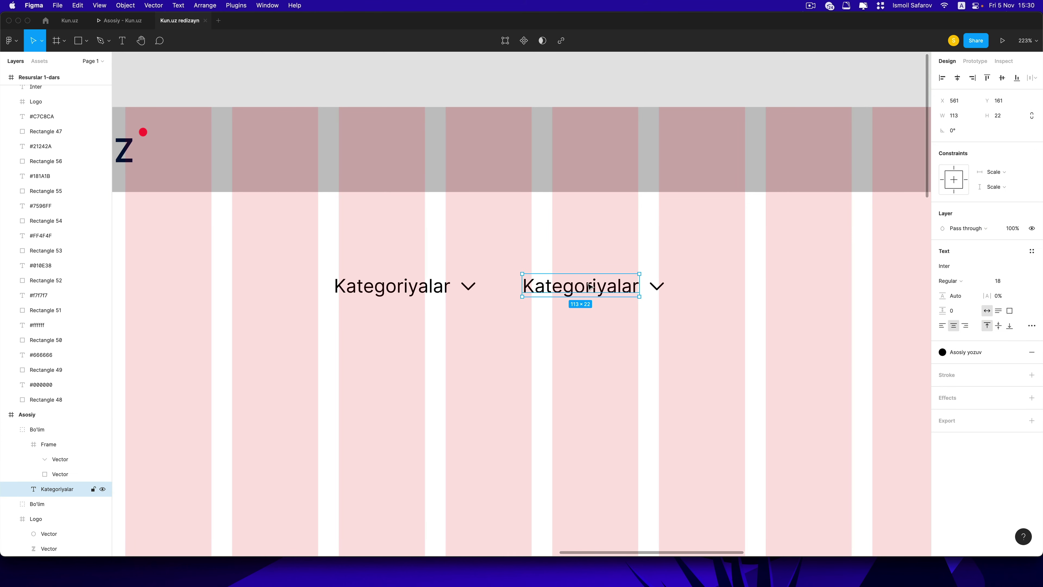
double_click(602, 286)
text(Hudu)
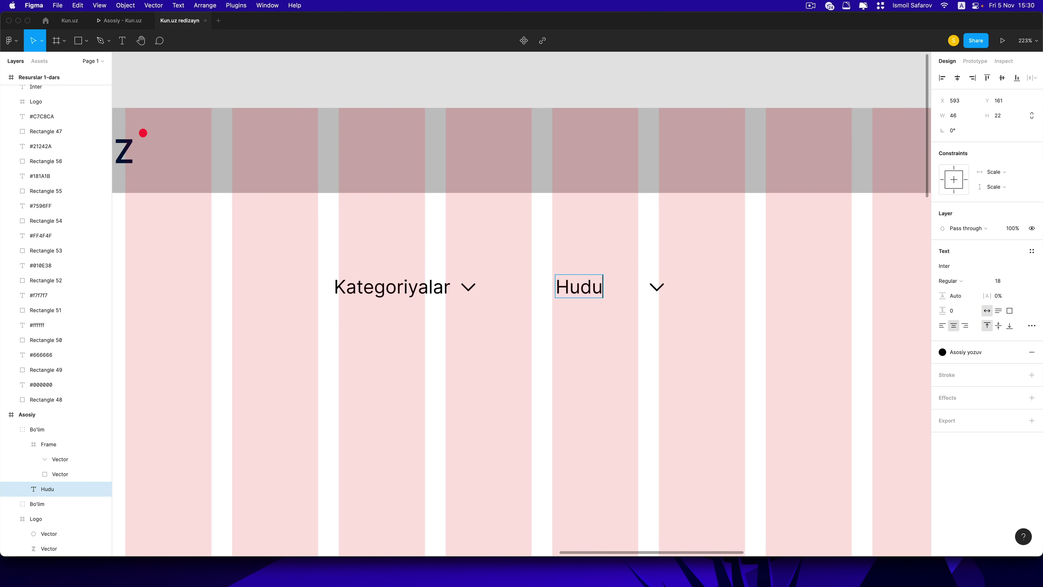
text(d)
click(657, 287)
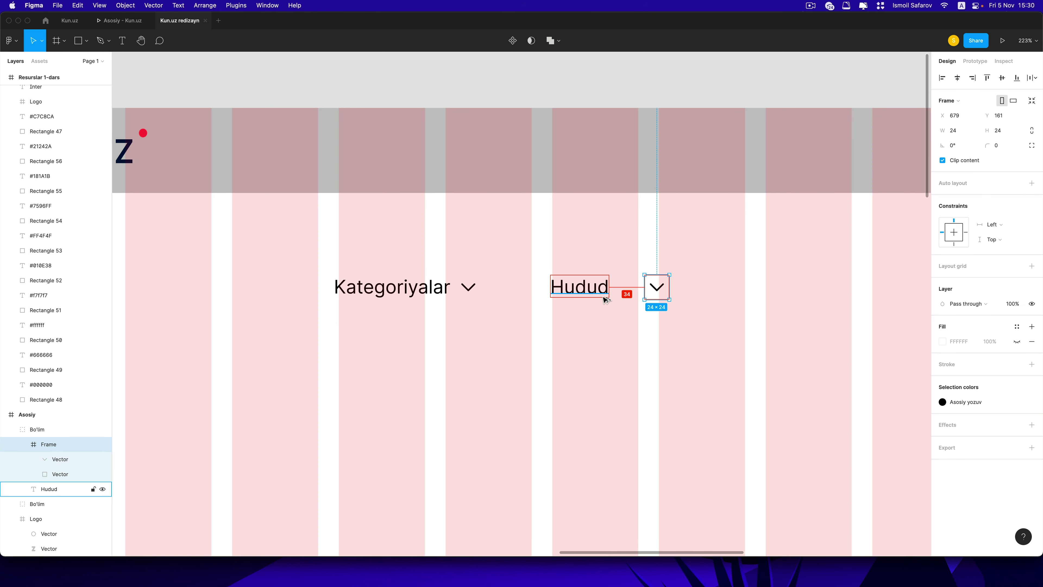
key(Left)
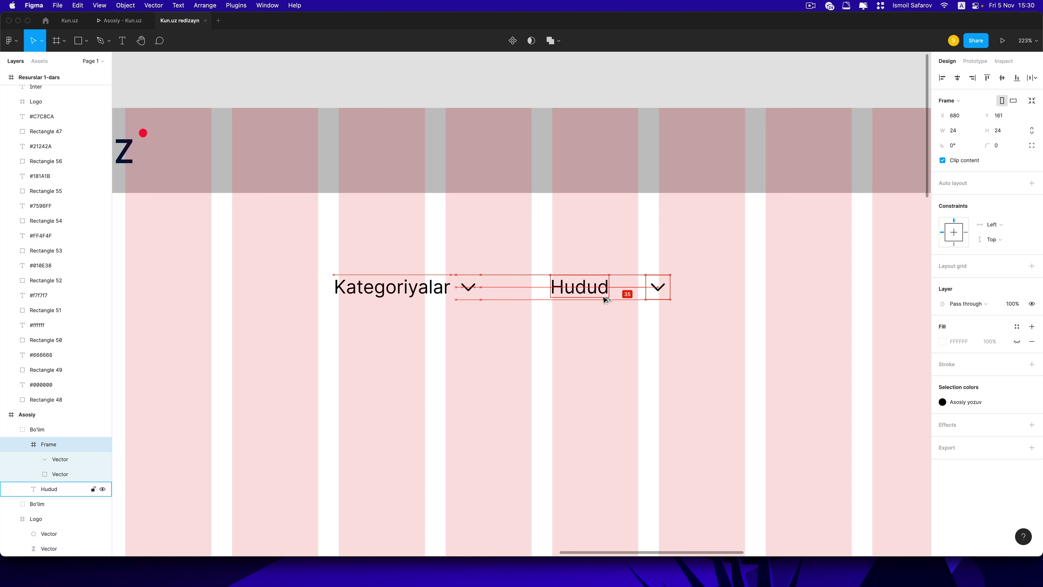
key(shift+Left)
key(shift+Left)
key(Left)
key(Left)
key(Left)
key(Left)
key(Left)
key(Left)
key(Left)
key(Left)
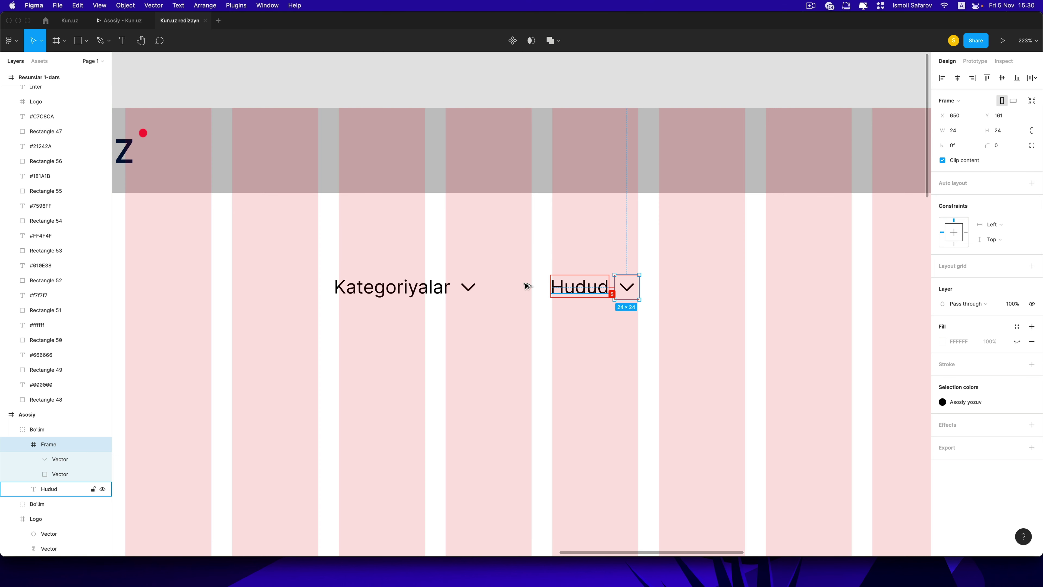
click(655, 258)
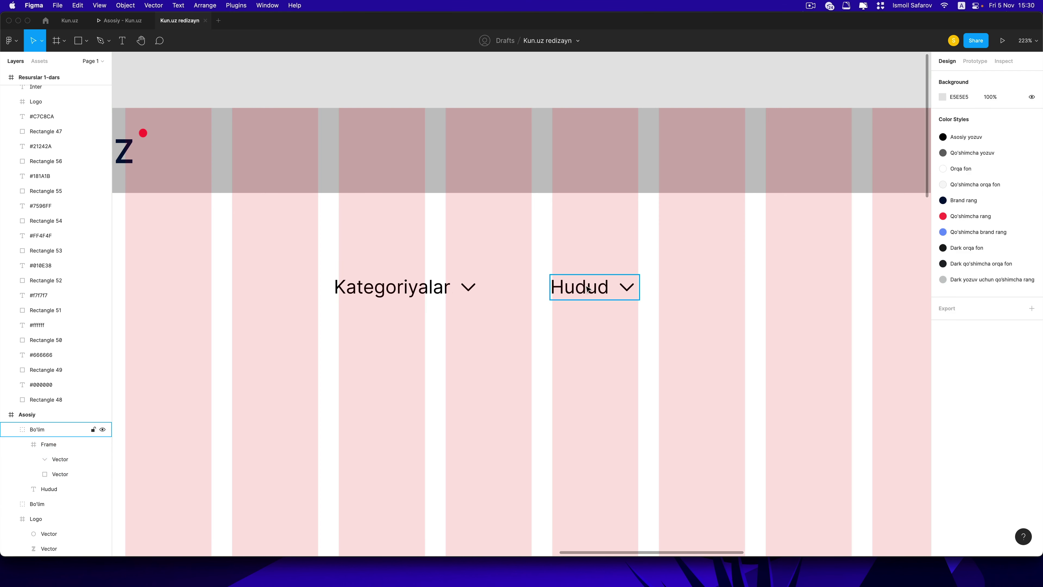
Step: Left-align both menu texts, then duplicate the Hudud item further right
click(579, 288)
shift+click(404, 291)
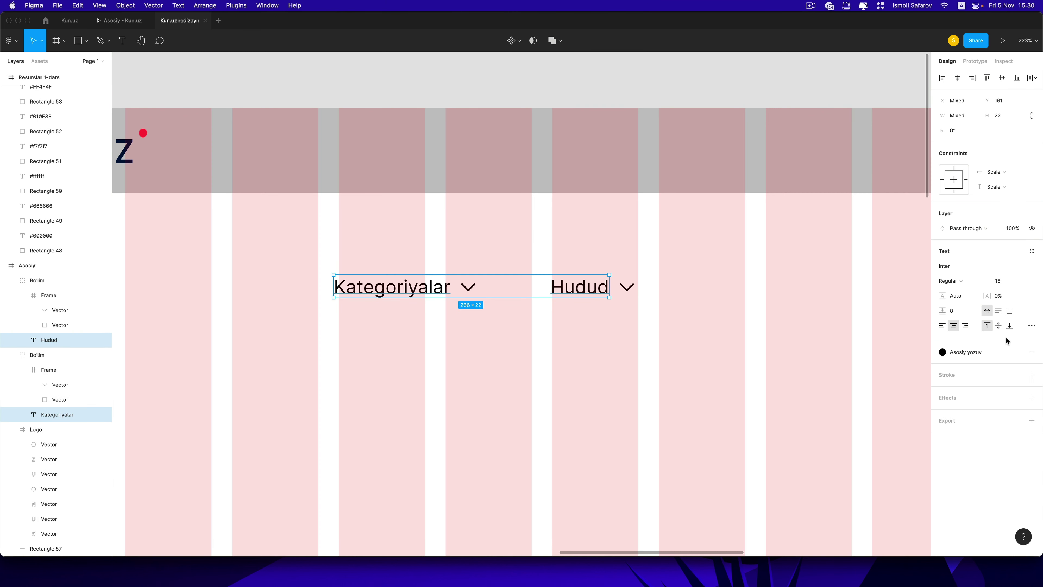
click(943, 325)
click(581, 287)
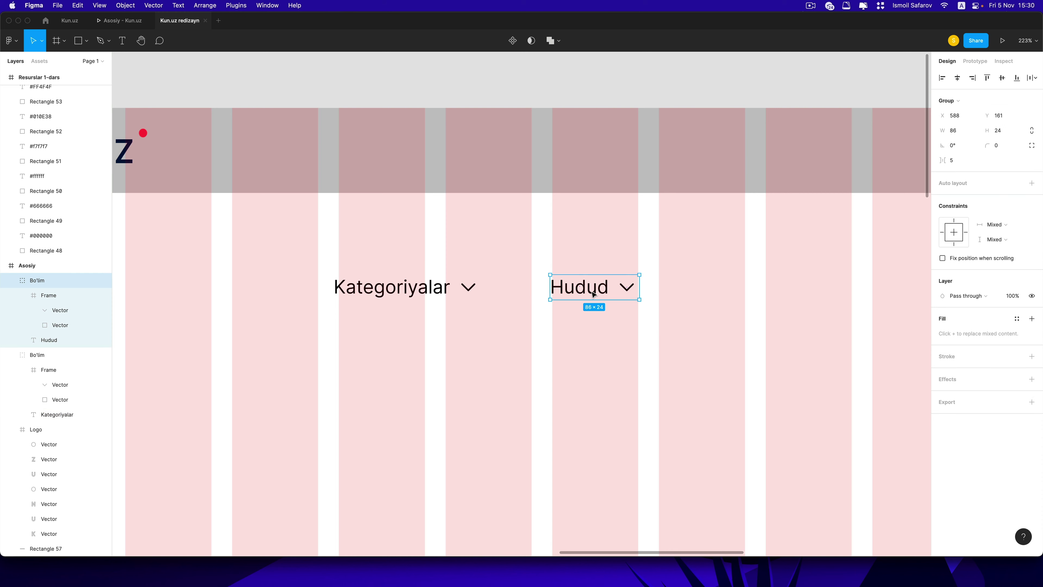
mouse_move(582, 287)
alt+mouse_down()
mouse_move(746, 286)
mouse_move(721, 288)
alt+mouse_up()
click(577, 289)
Step: Even the item spacing, rename the third item 'Media' and delete its chevron
click(475, 287)
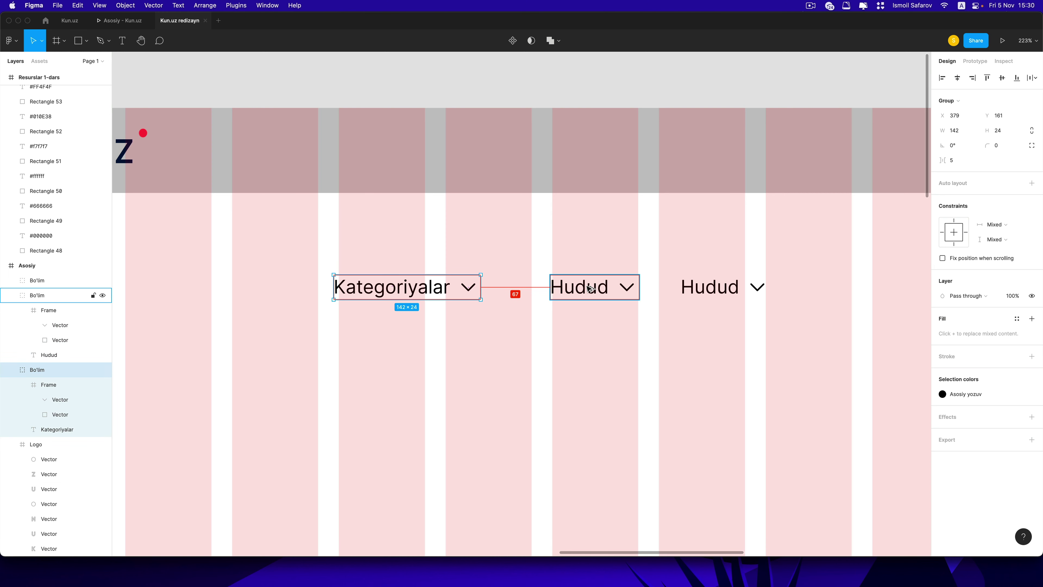
drag(475, 287, 609, 288)
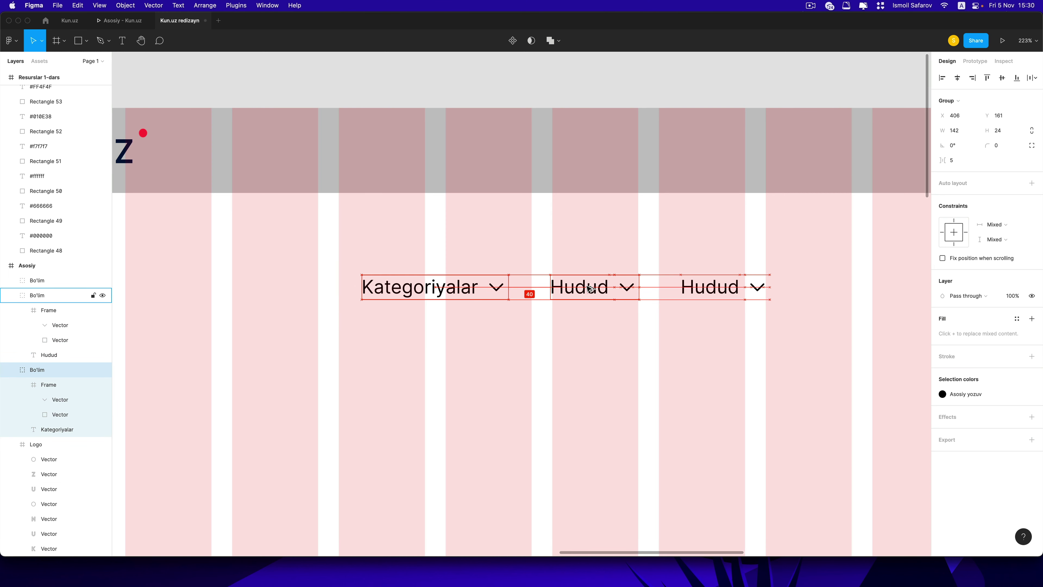
double_click(710, 287)
text(Media)
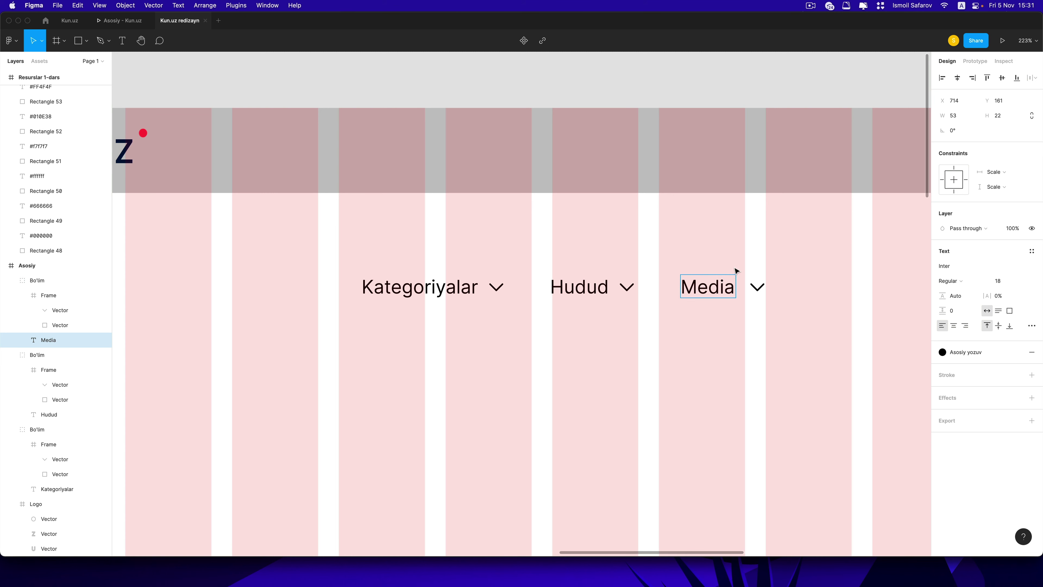
click(751, 289)
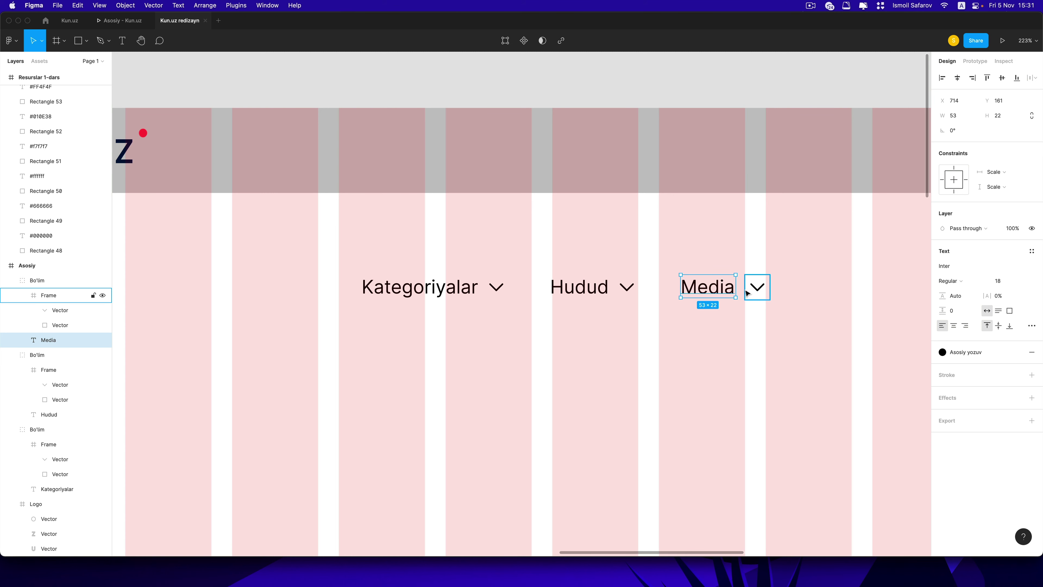
key(Delete)
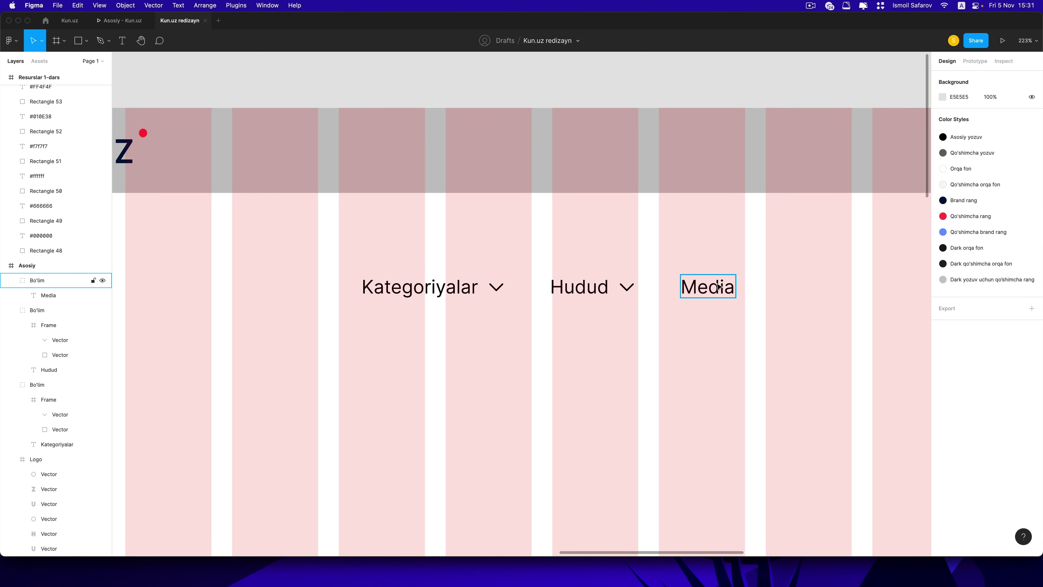
Step: Ungroup Media and group all three menu items as 'Menyu'
right_click(719, 272)
click(731, 405)
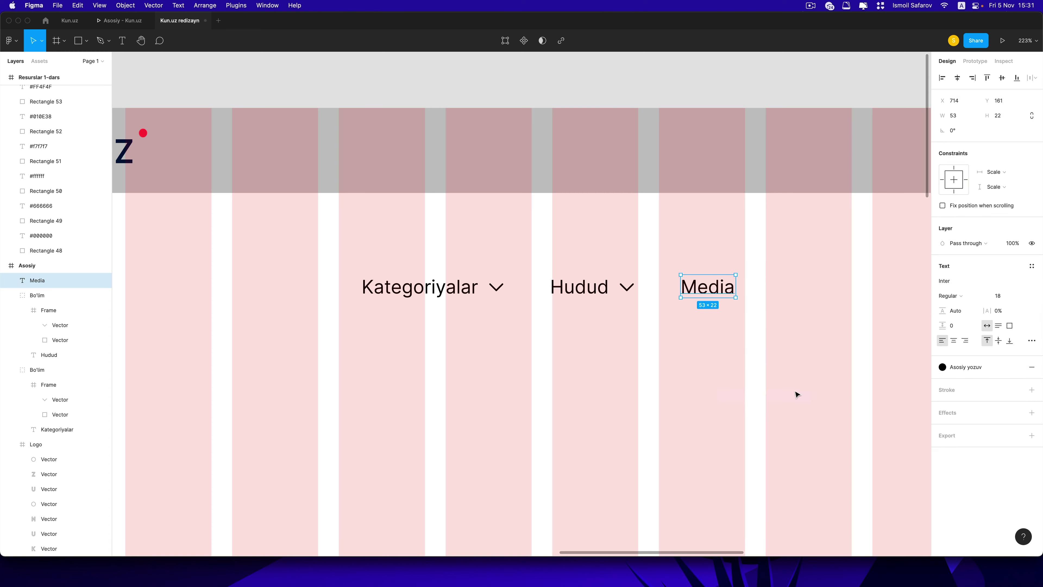
drag(796, 391, 315, 231)
key(super+g)
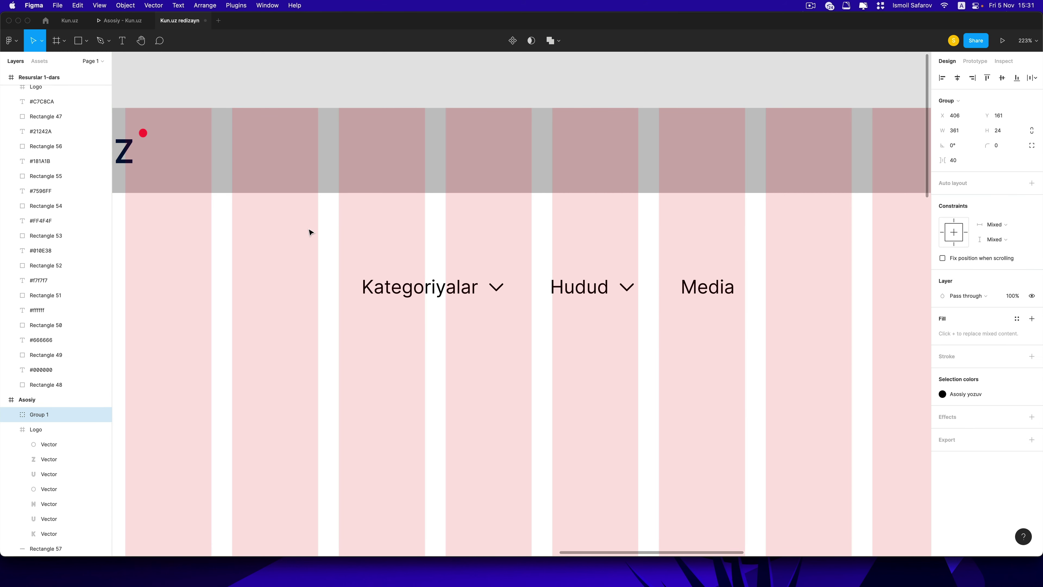
double_click(54, 413)
text(Menyu)
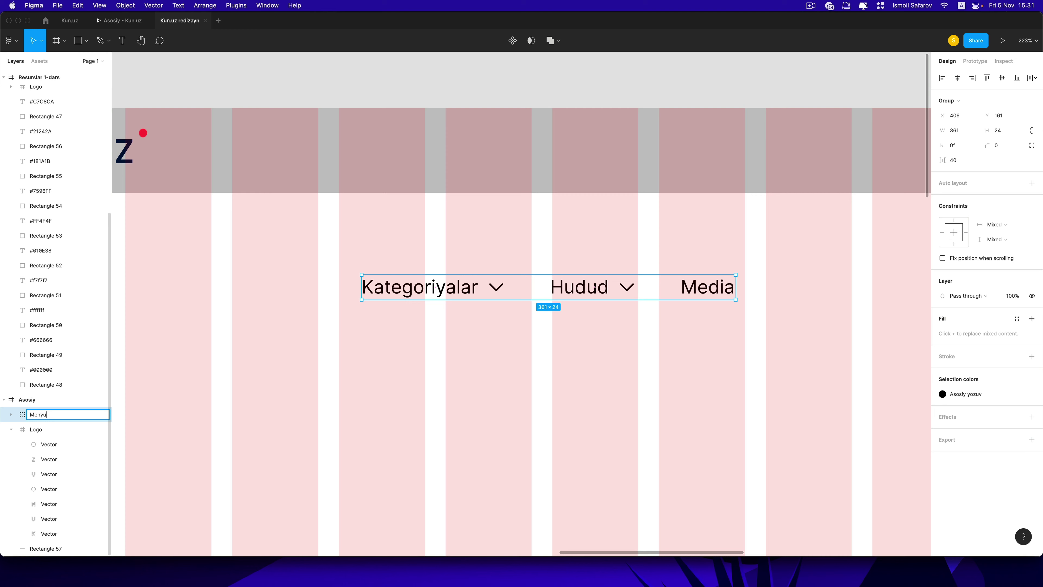
key(Return)
Step: Move the Menyu group up toward the header
click(410, 307)
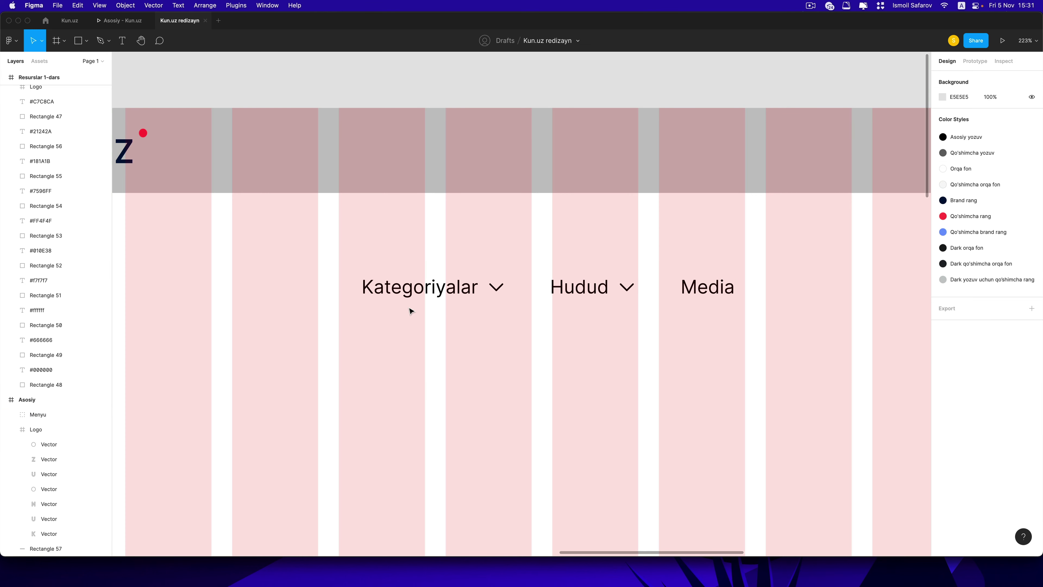
scroll(452, 320, up, 2)
mouse_move(491, 333)
mouse_down()
mouse_move(324, 222)
mouse_move(463, 272)
mouse_up()
Step: Nudge the Menyu group to X 279, leaving an 80 gap after the logo
scroll(321, 214, up, 4)
scroll(321, 214, left, 6)
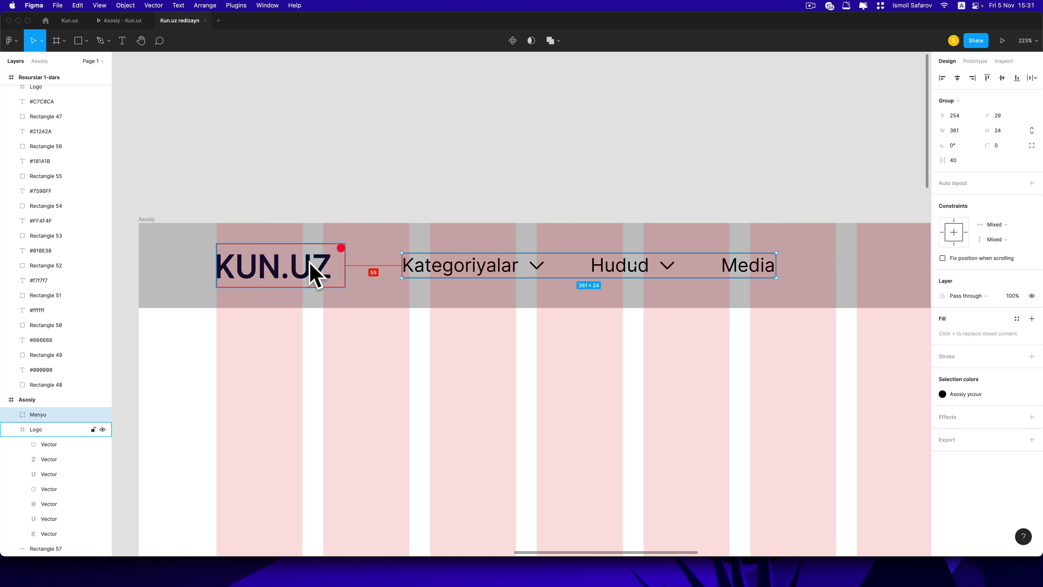
key(Left)
key(Left)
key(Left)
key(Left)
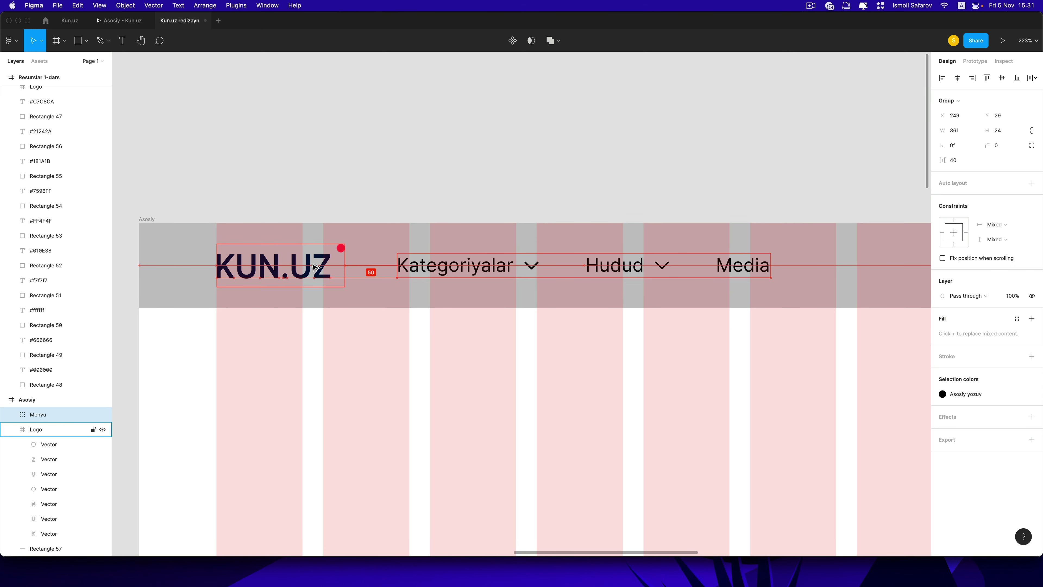
key(shift+Right)
key(shift+Right)
key(shift+Right)
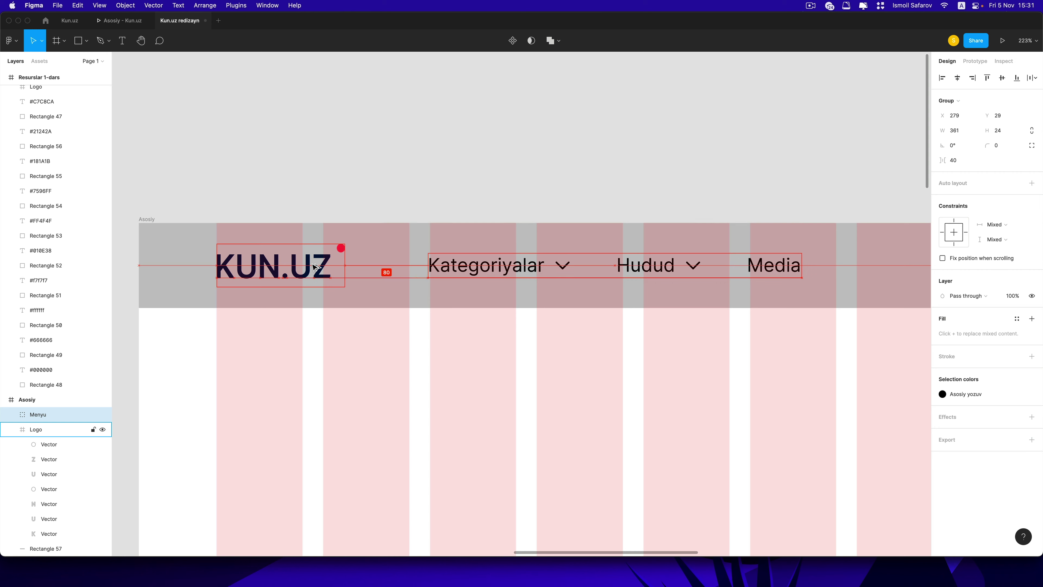
scroll(386, 261, up, 2)
scroll(386, 261, down, 2)
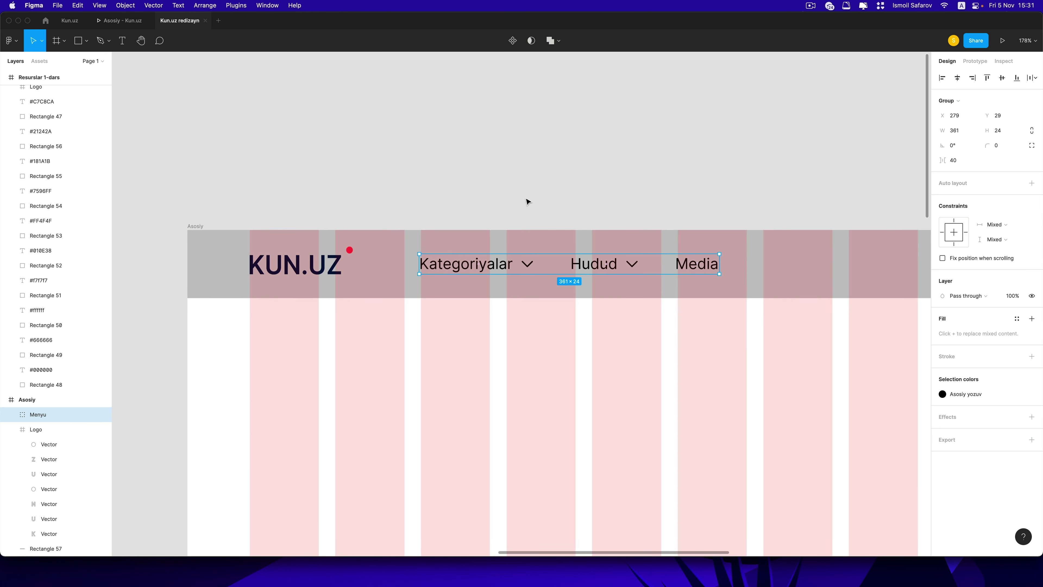
click(524, 211)
scroll(570, 246, right, 3)
scroll(484, 268, down, 3)
scroll(694, 279, down, 2)
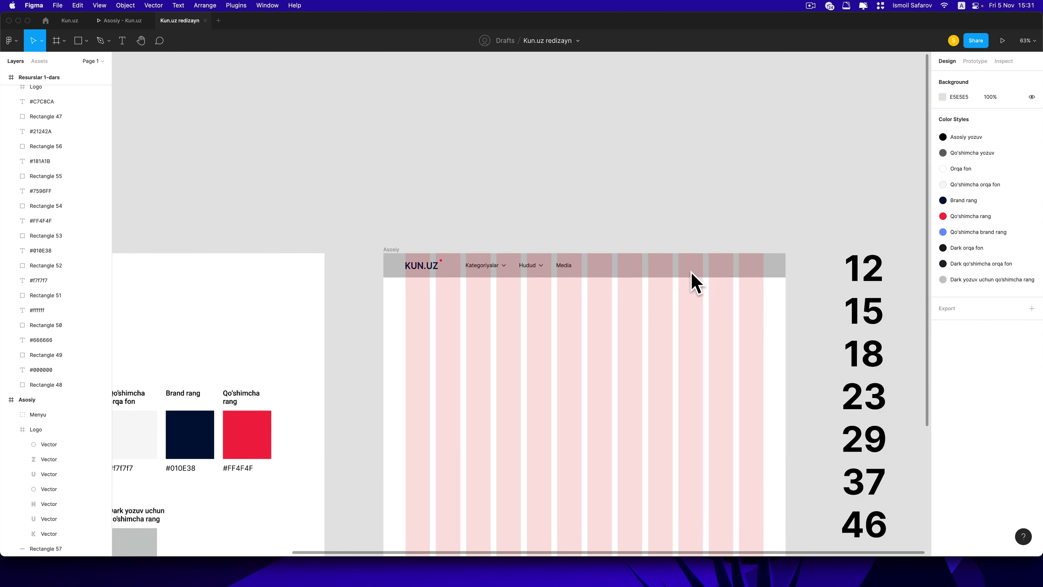
scroll(582, 273, right, 3)
scroll(596, 284, up, 3)
scroll(490, 279, down, 1)
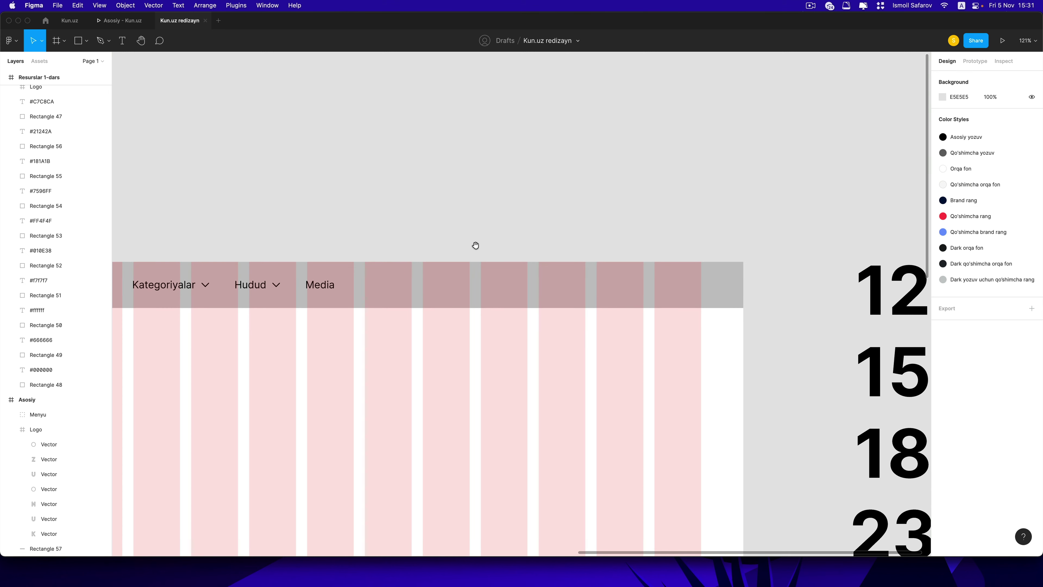
drag(475, 245, 494, 244)
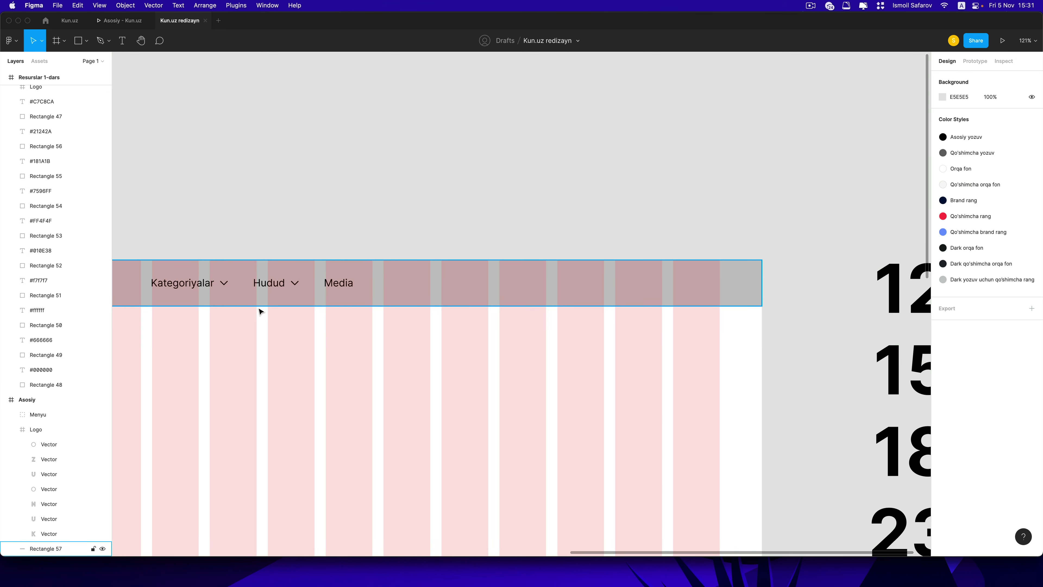
Step: Search Tabler Icons for 'search', copy the red 44px search icon, and return to Figma
key(super+Tab)
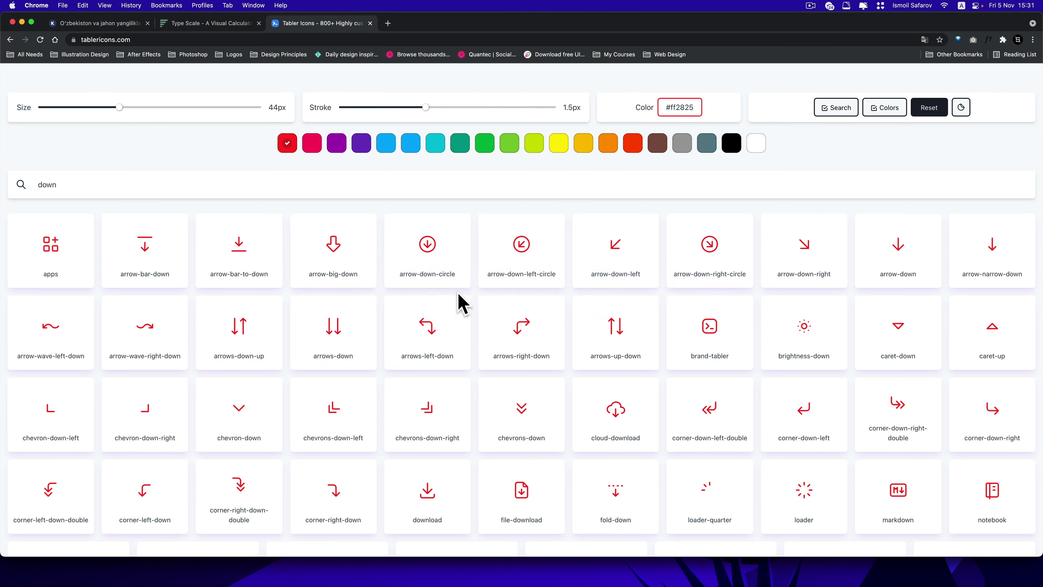
triple_click(354, 187)
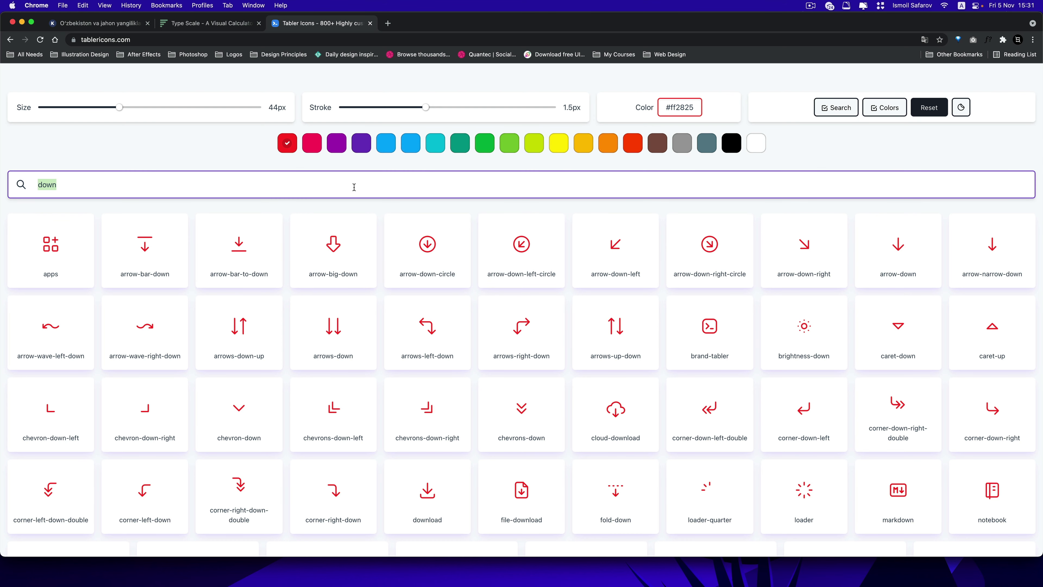
text(Search)
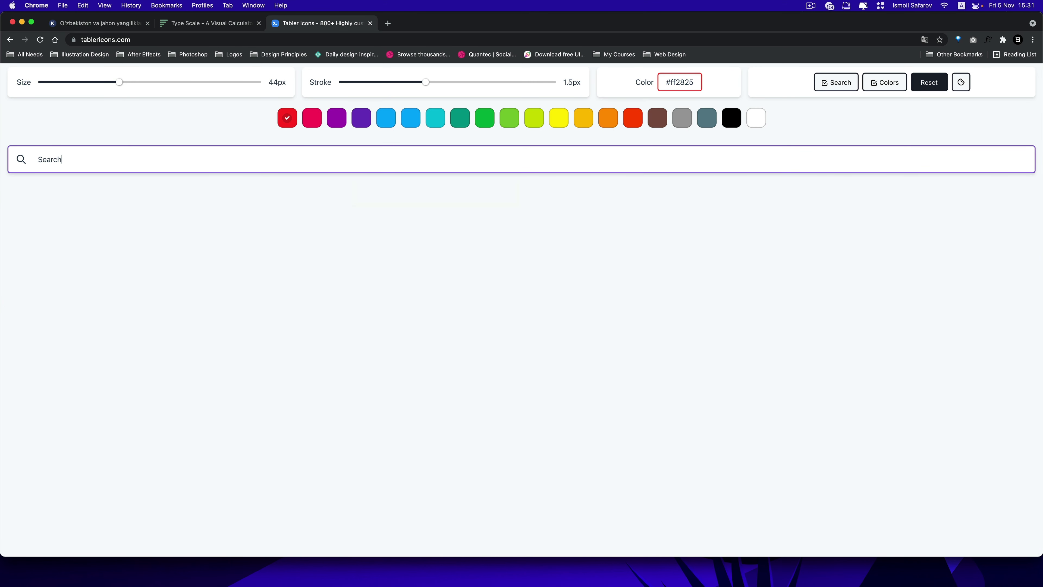
scroll(264, 300, up, 2)
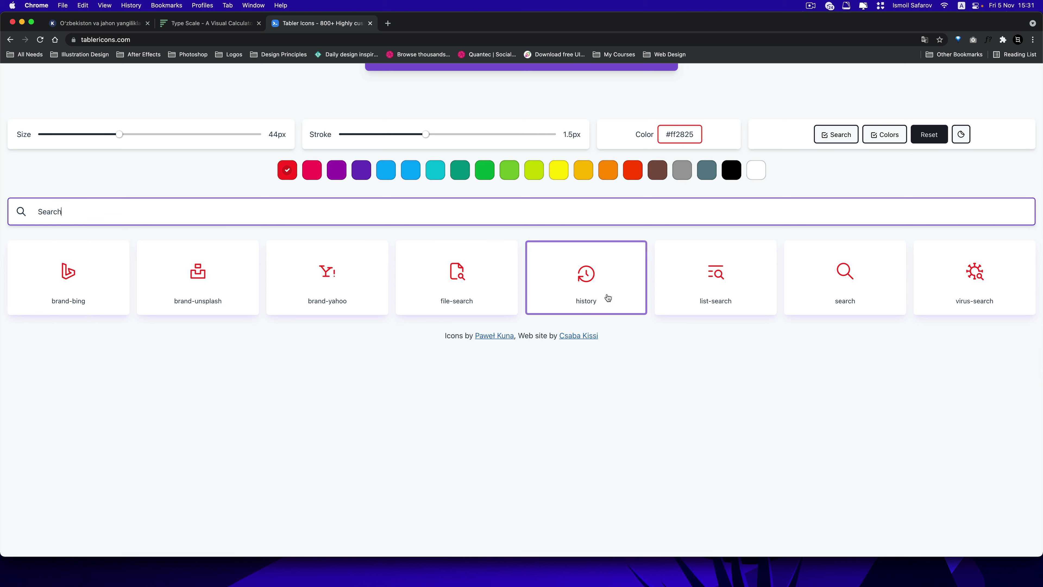
click(878, 268)
key(super+Tab)
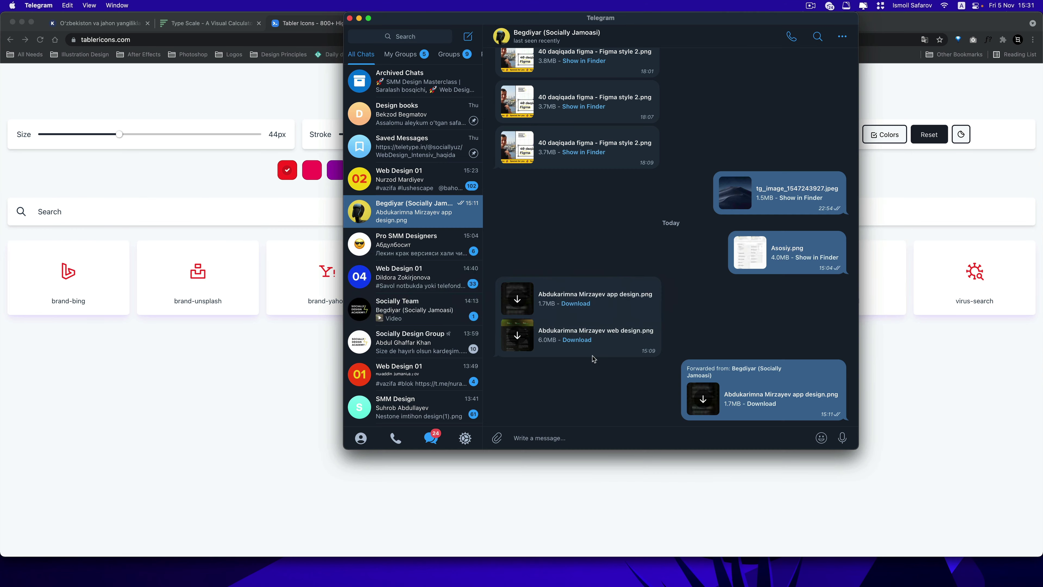
key(super+Tab)
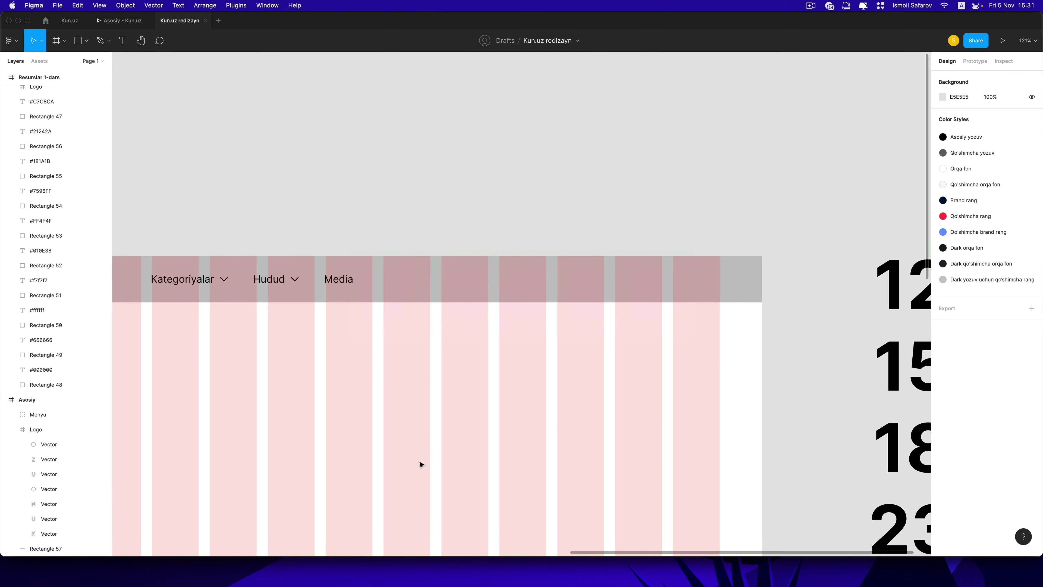
Step: Paste the search icon and resize its frame to 24×24
key(super+v)
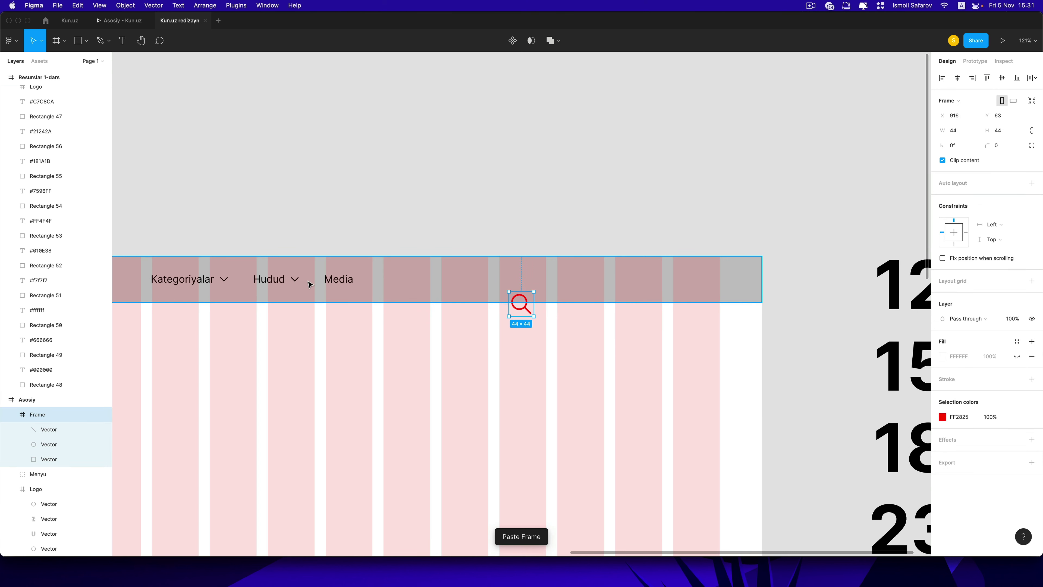
scroll(304, 284, up, 3)
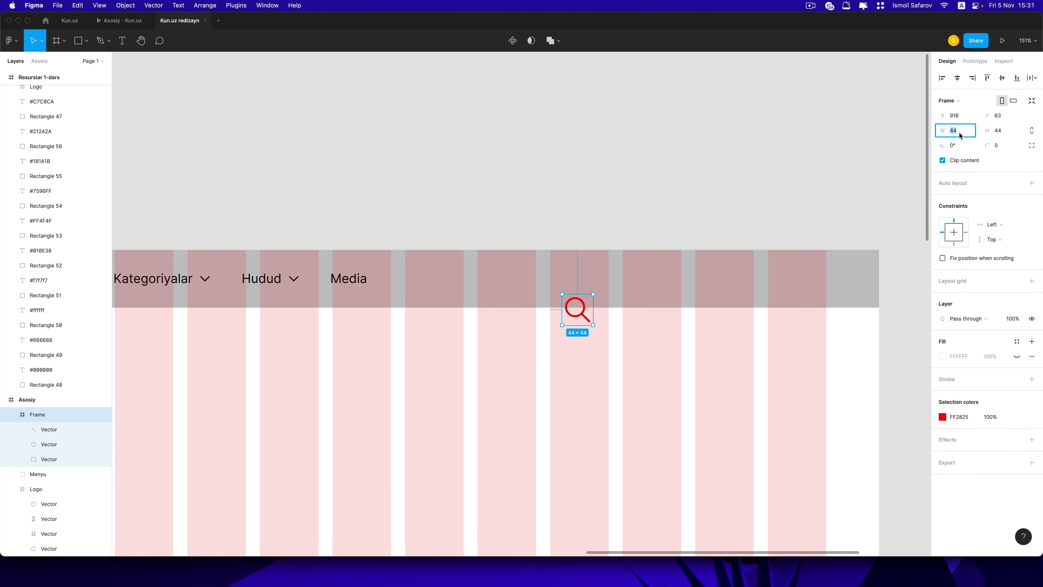
text(24)
key(Tab)
key(Return)
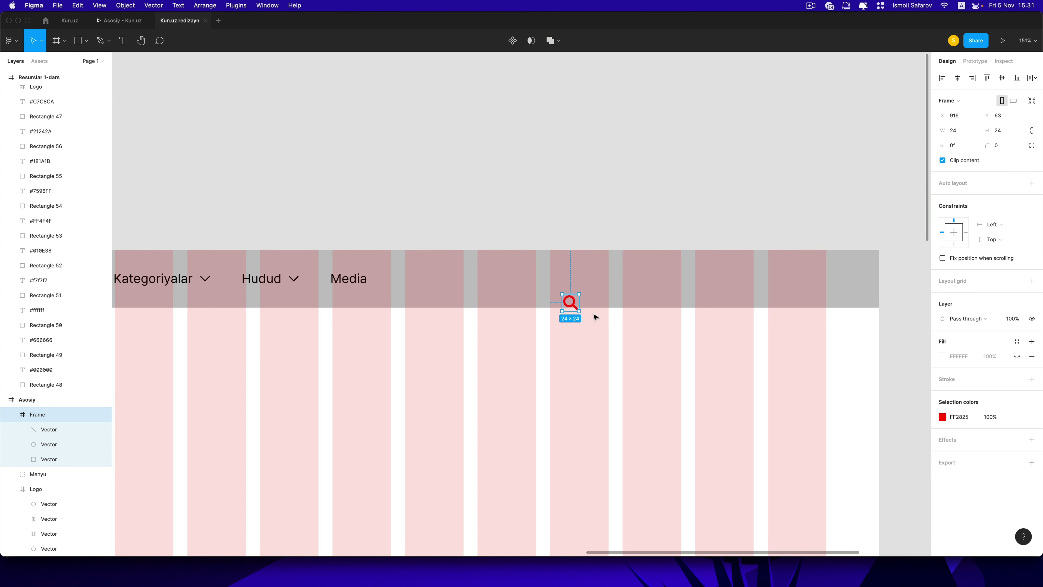
Step: Thin the magnifier's line and circle strokes to 1.5 weight
click(49, 444)
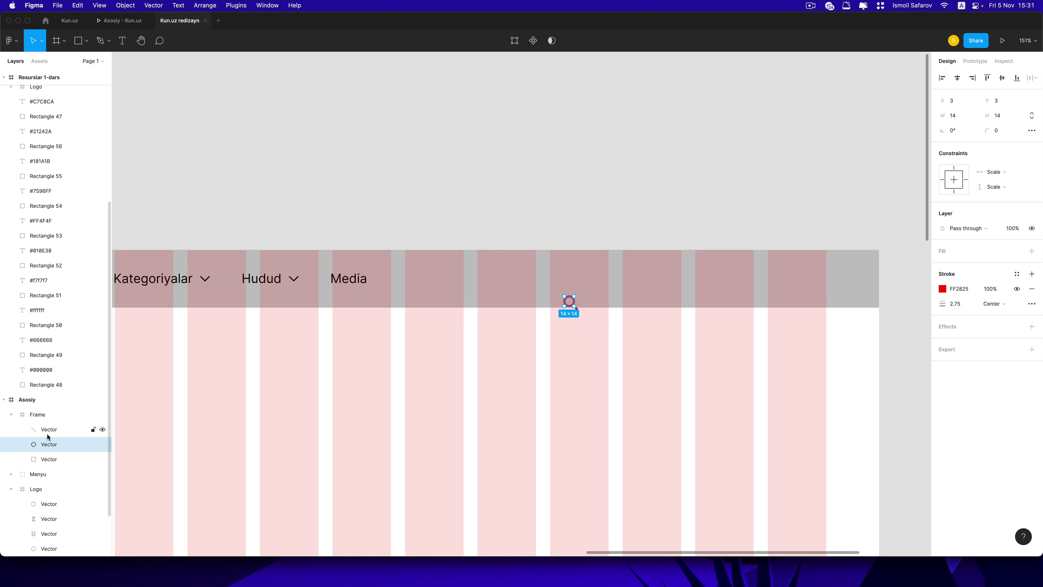
scroll(609, 345, up, 5)
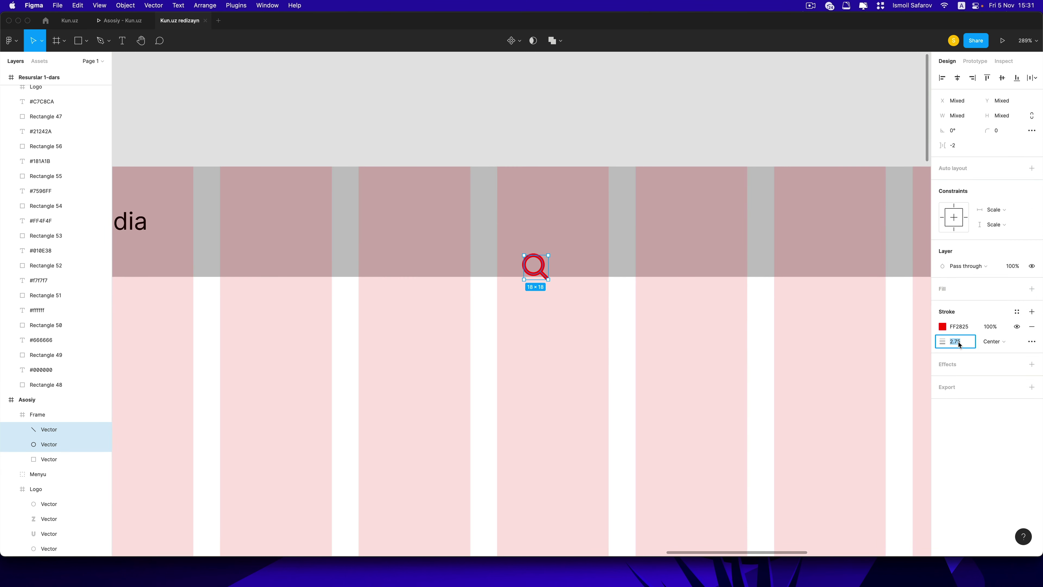
text(1.5)
key(Return)
click(762, 352)
Step: Colour the icon with the Asosiy yozuv style and move it into the header right of Media
click(535, 267)
click(1016, 417)
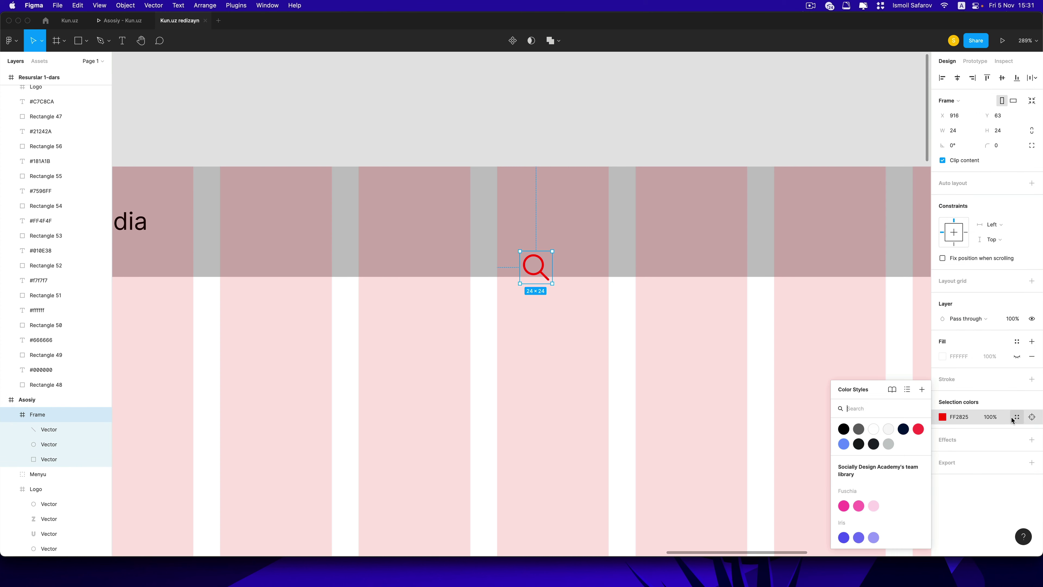
click(847, 429)
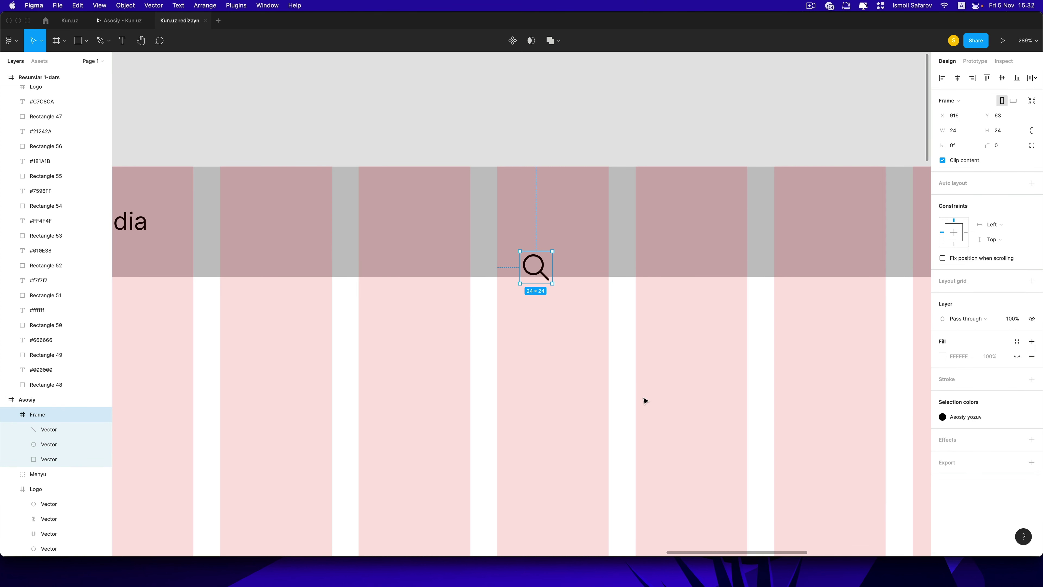
drag(535, 267, 525, 221)
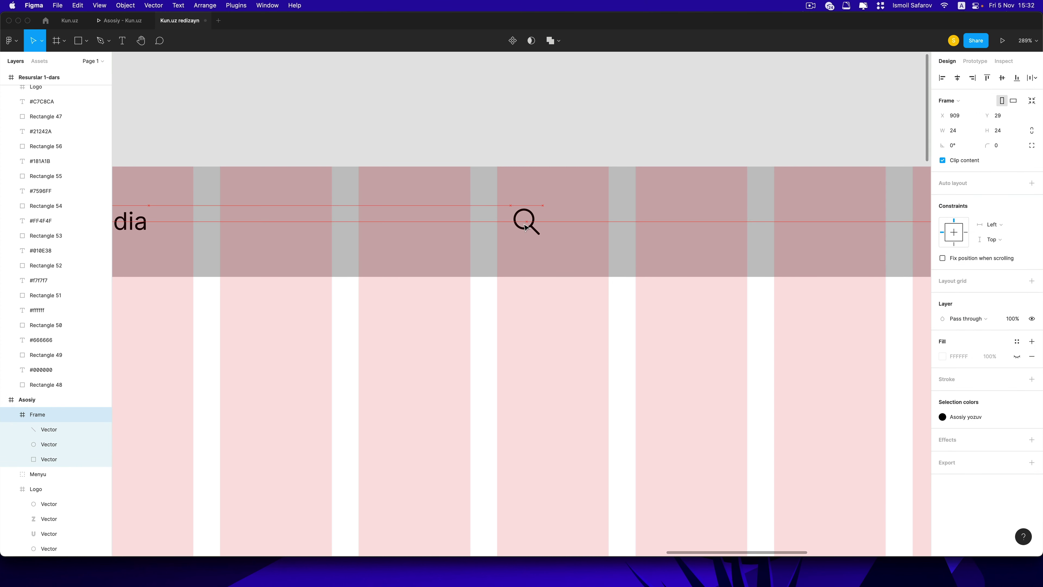
key(alt)
click(607, 364)
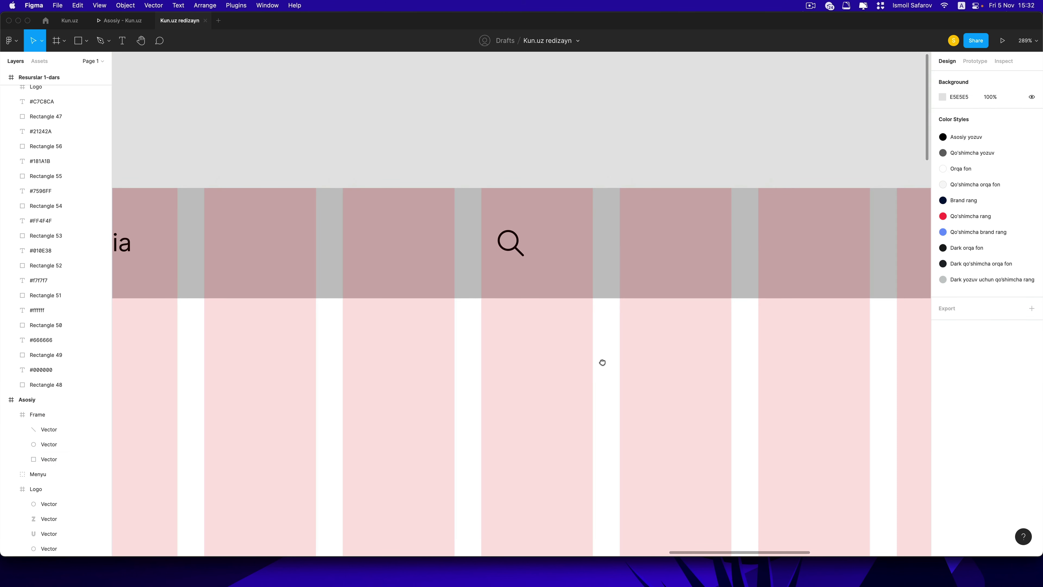
scroll(575, 258, left, 5)
Step: Paste a copy of the Hudud dropdown beside the search icon and relabel it O'zbek tili
double_click(209, 236)
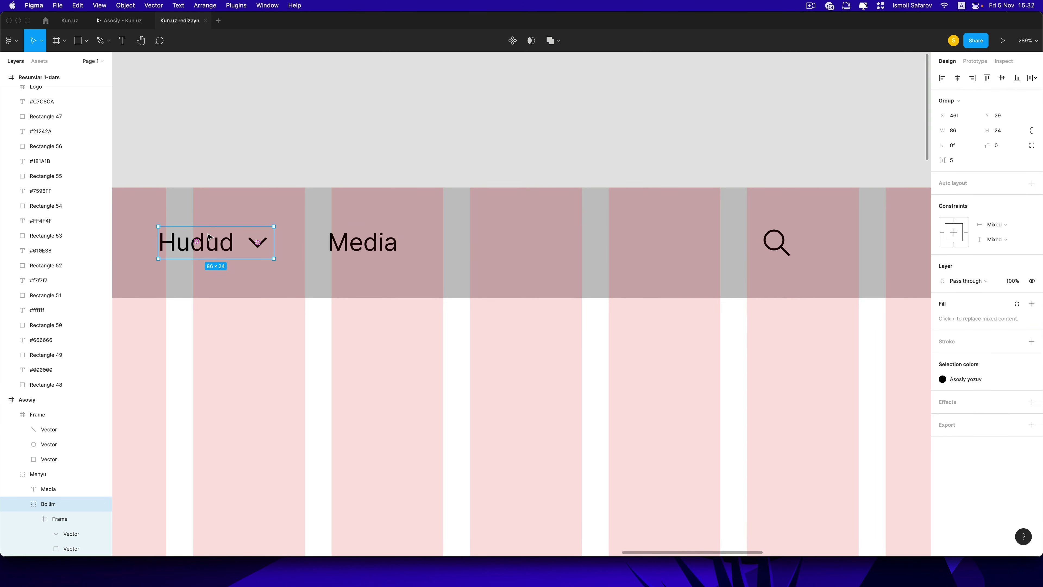
scroll(526, 237, right, 10)
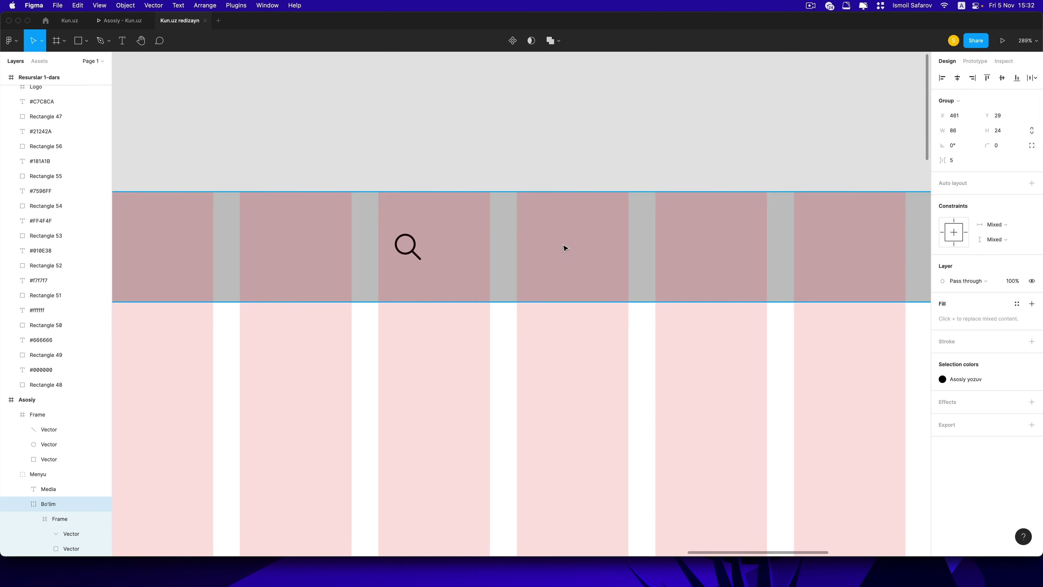
key(ctrl+v)
drag(503, 300, 506, 243)
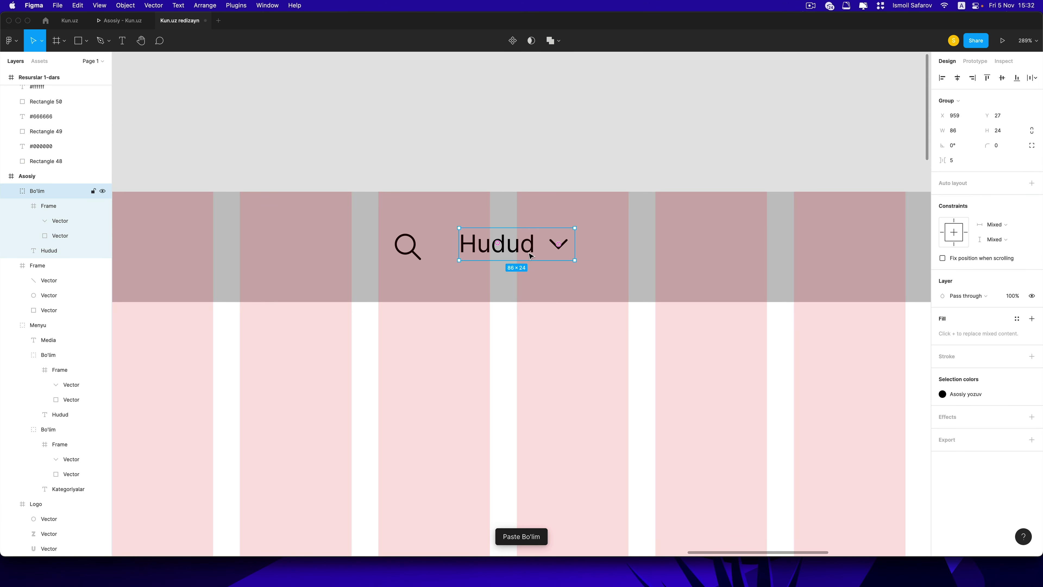
double_click(530, 256)
double_click(529, 256)
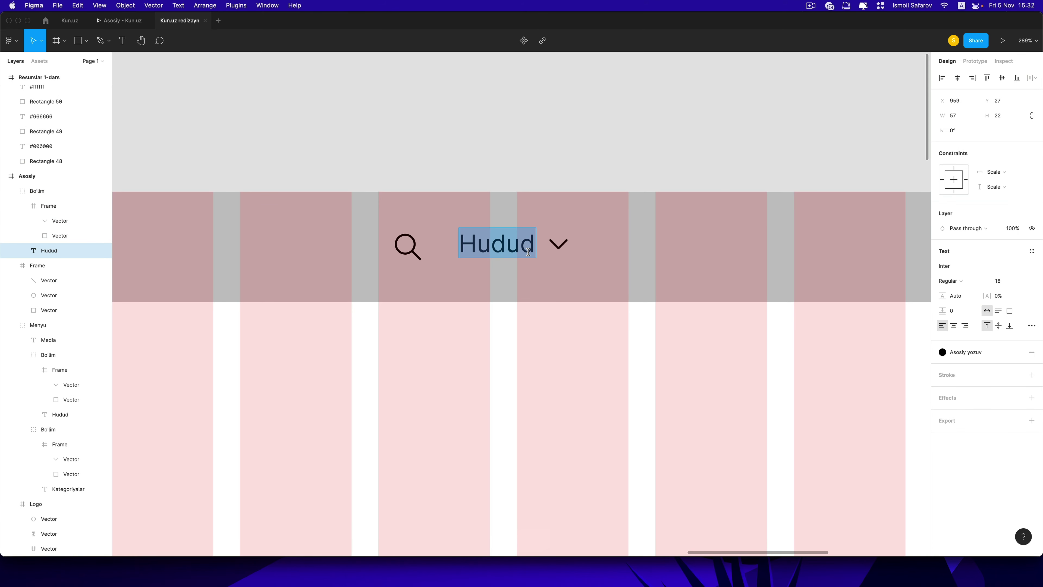
text(O‘zbek tili)
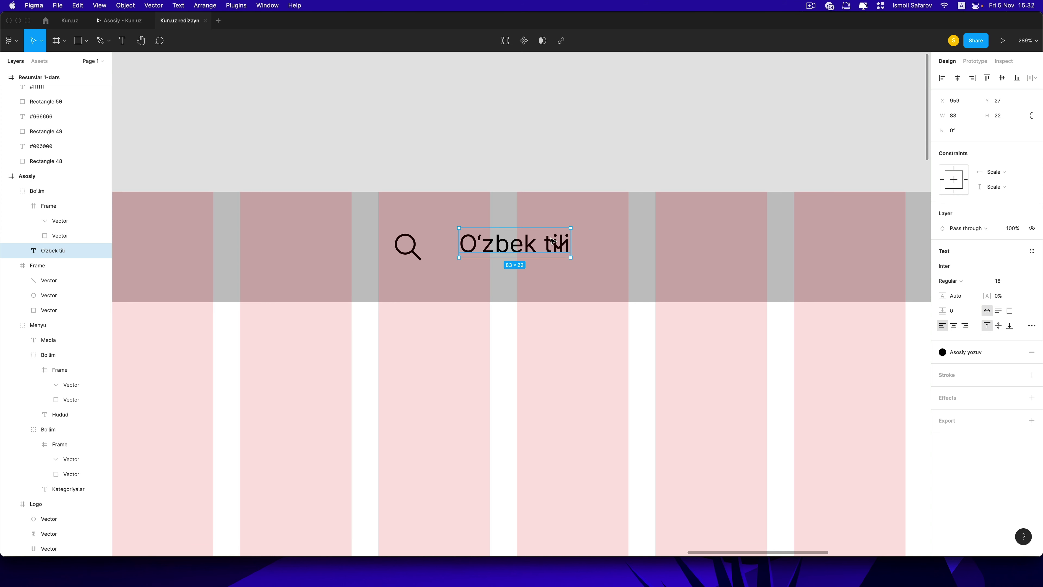
Step: Shift the chevron past the new label and nudge the item about 21 px right of the icon
click(558, 243)
key(shift+Right)
key(shift+Right)
key(shift+Right)
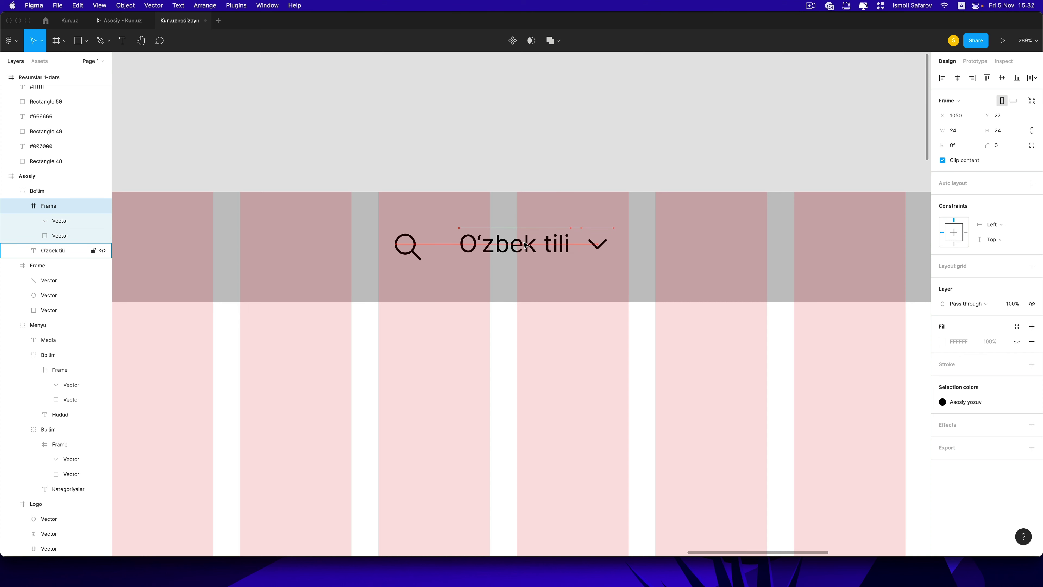
key(Escape)
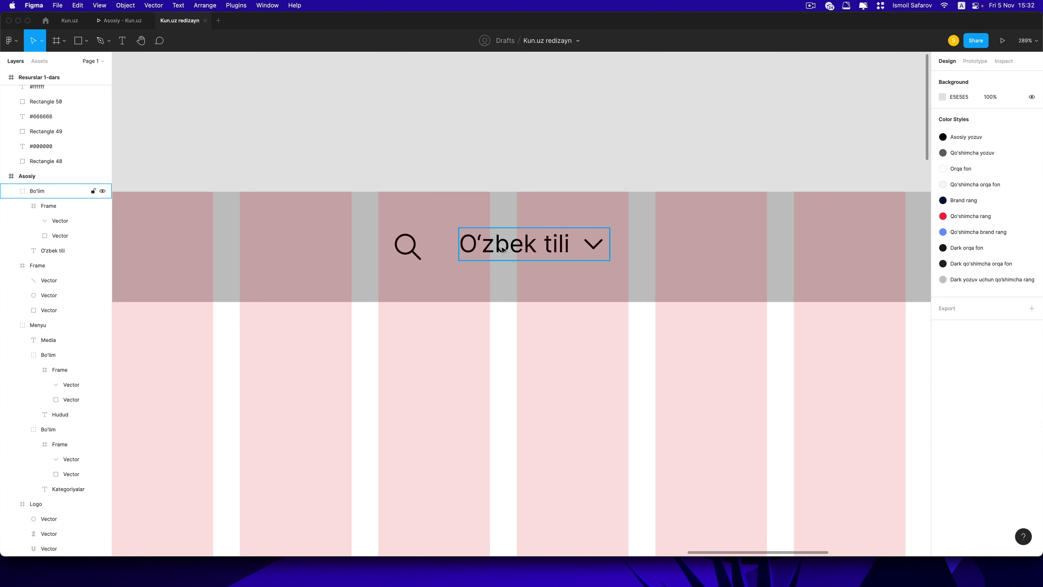
click(581, 243)
key(Down)
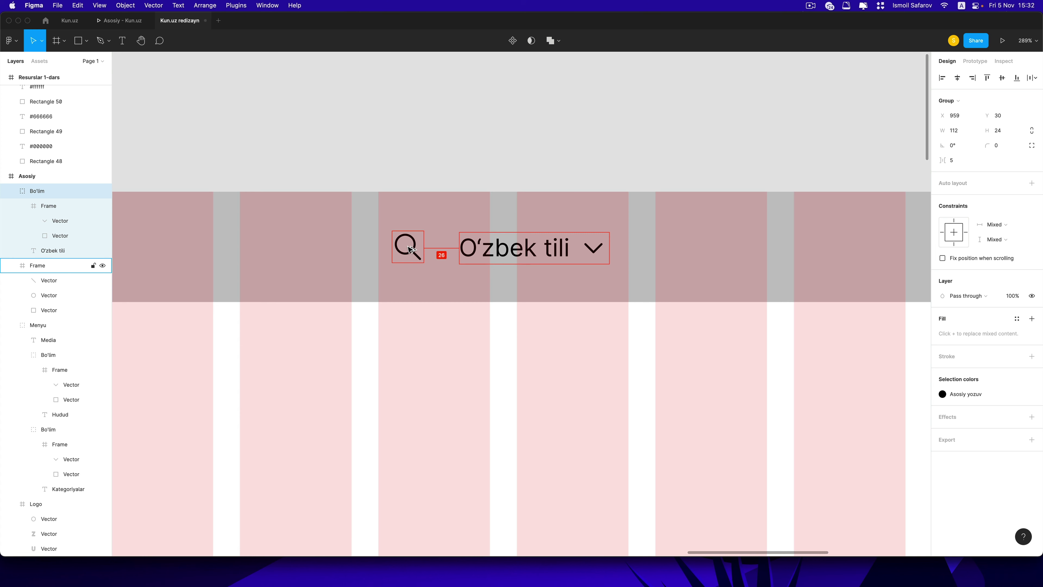
key(Down)
key(Left)
key(Left)
key(Left)
key(Left)
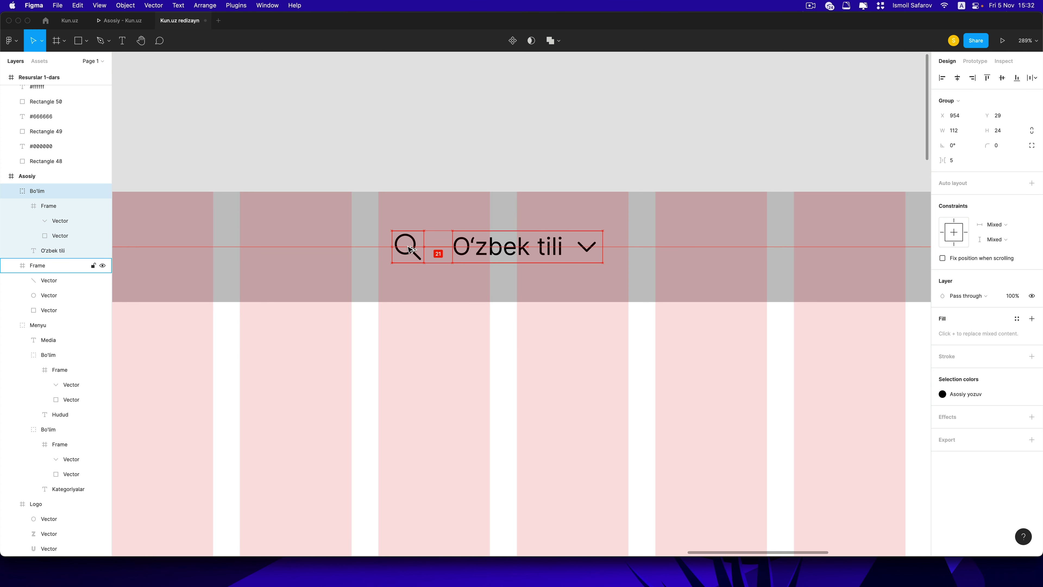
key(Left)
key(Left)
click(482, 182)
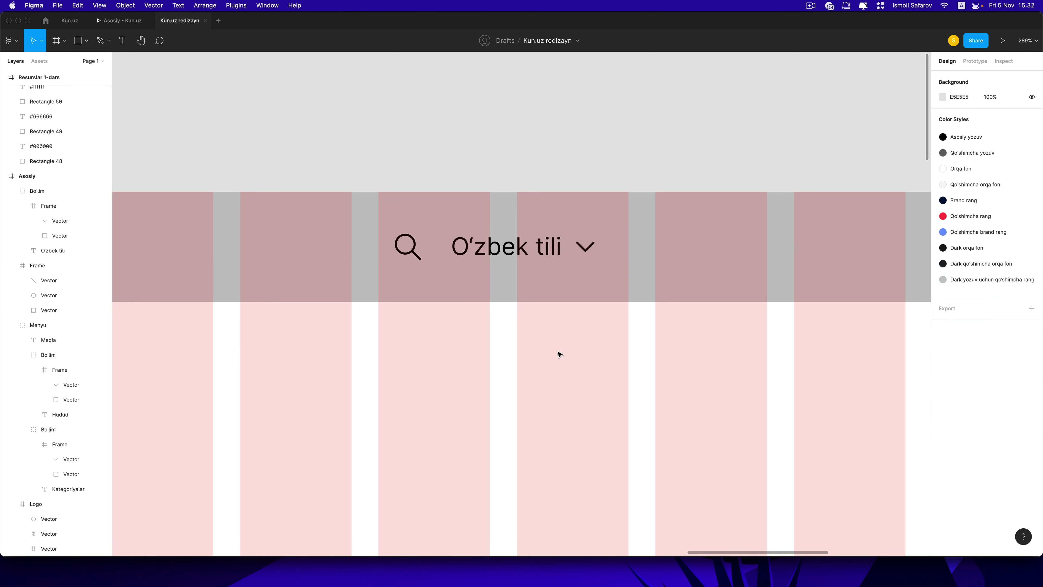
scroll(574, 350, right, 1)
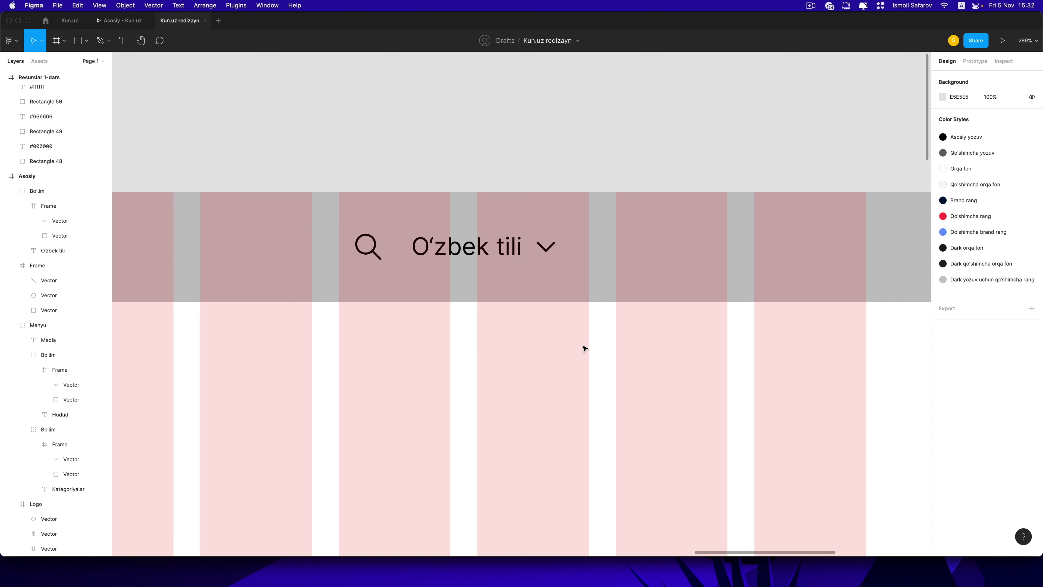
scroll(579, 347, right, 3)
scroll(451, 271, right, 1)
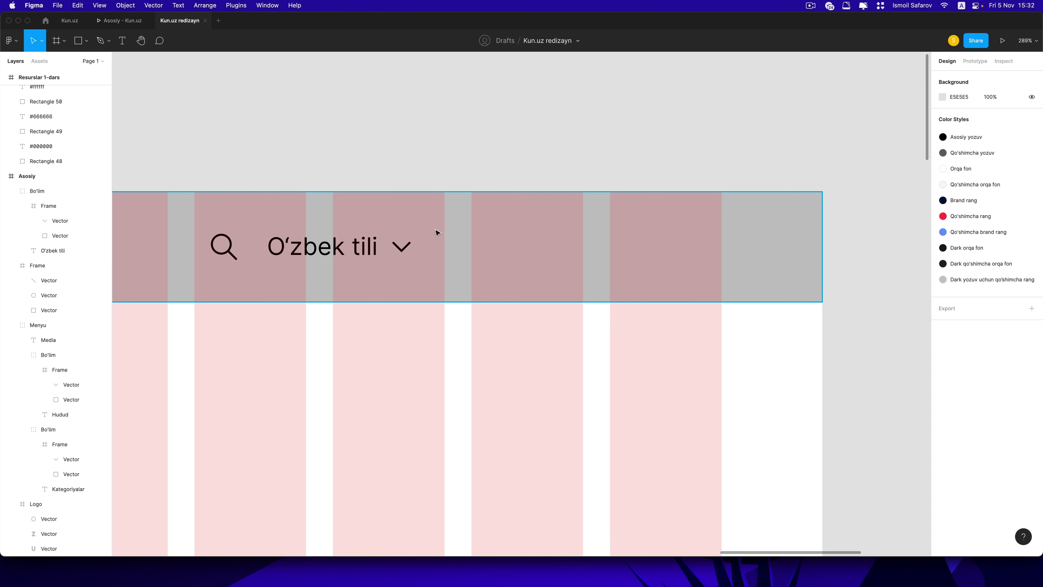
Step: Draw a thin vertical bar right of the dropdown, filled with the Asosiy yozuv colour style
click(78, 40)
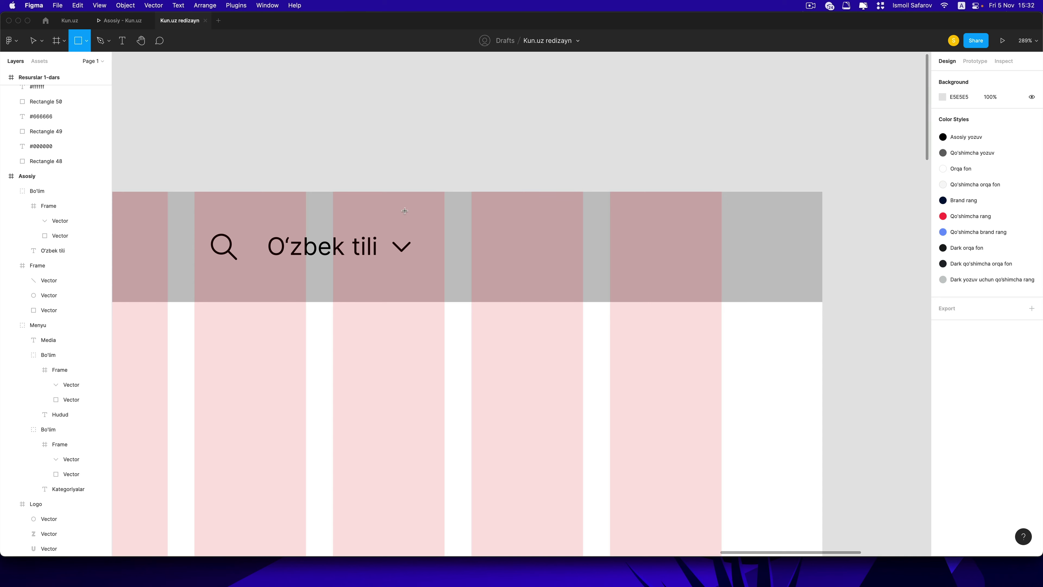
scroll(453, 228, up, 2)
scroll(453, 229, up, 2)
drag(446, 224, 448, 282)
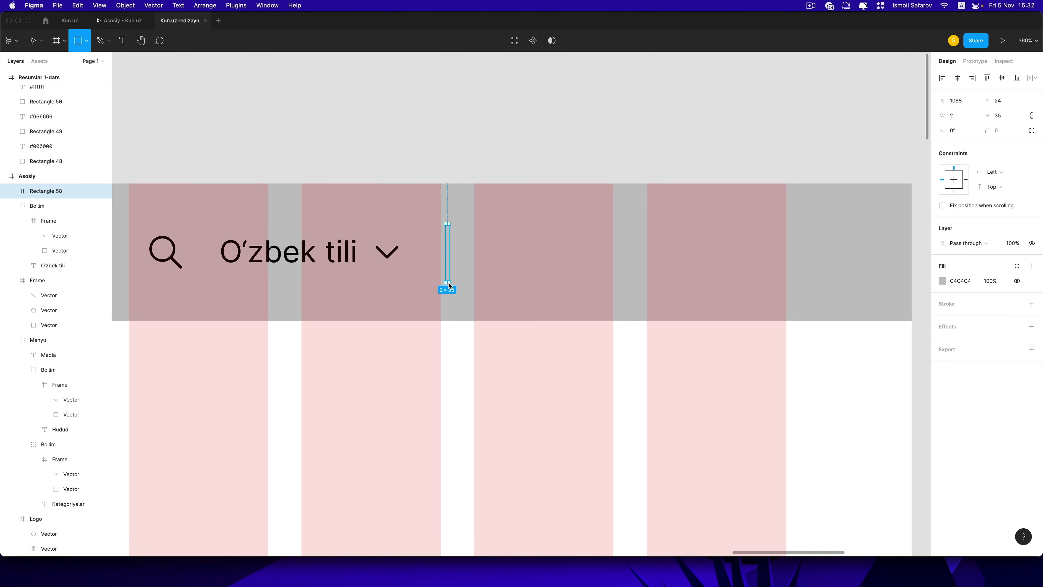
click(1012, 268)
click(945, 320)
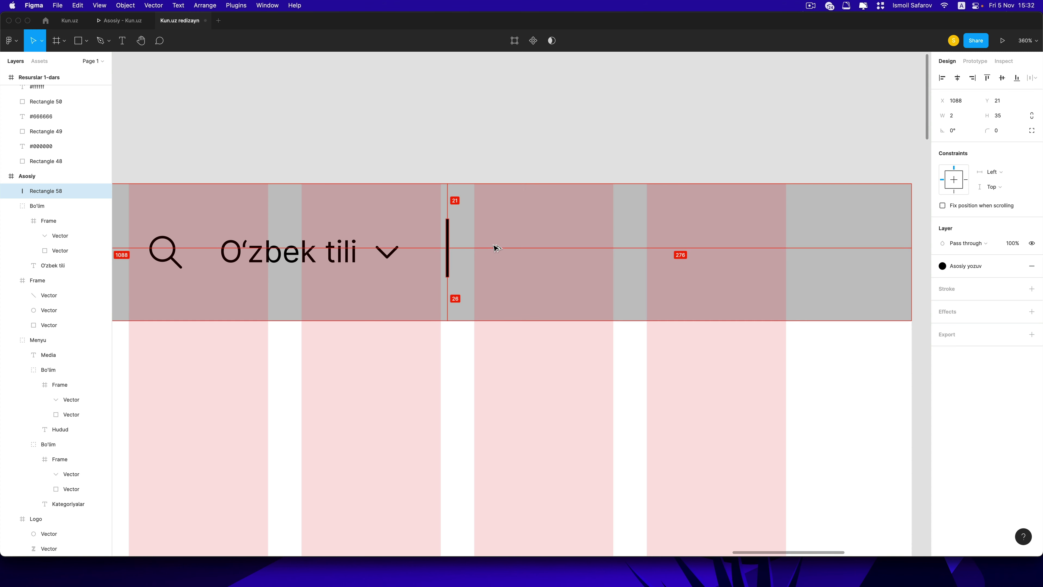
key(Up)
key(Up)
key(Up)
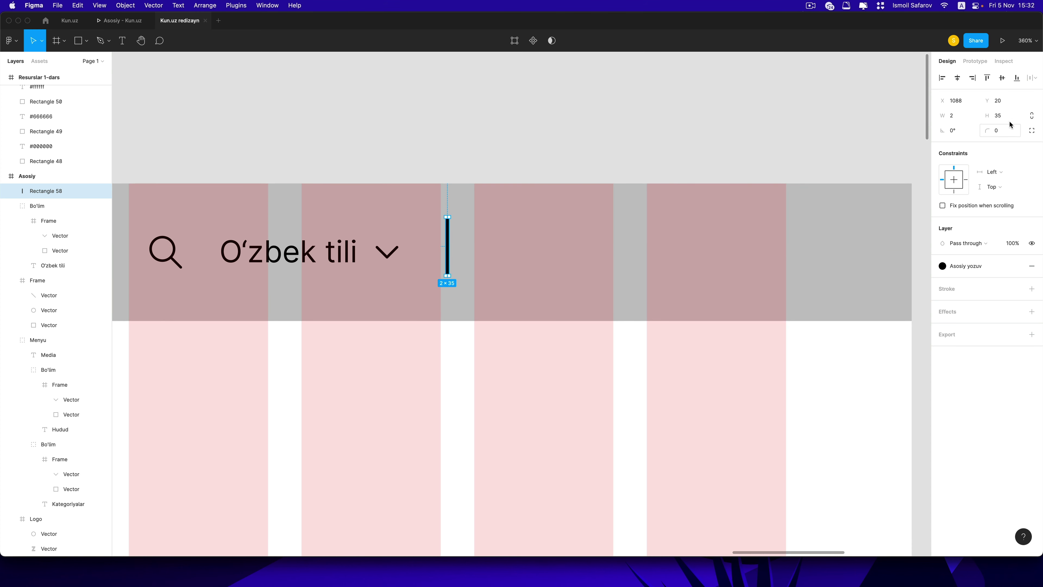
Step: Size the divider bar to height 42 and width 1
click(1011, 119)
text(35)
text(7)
key(Return)
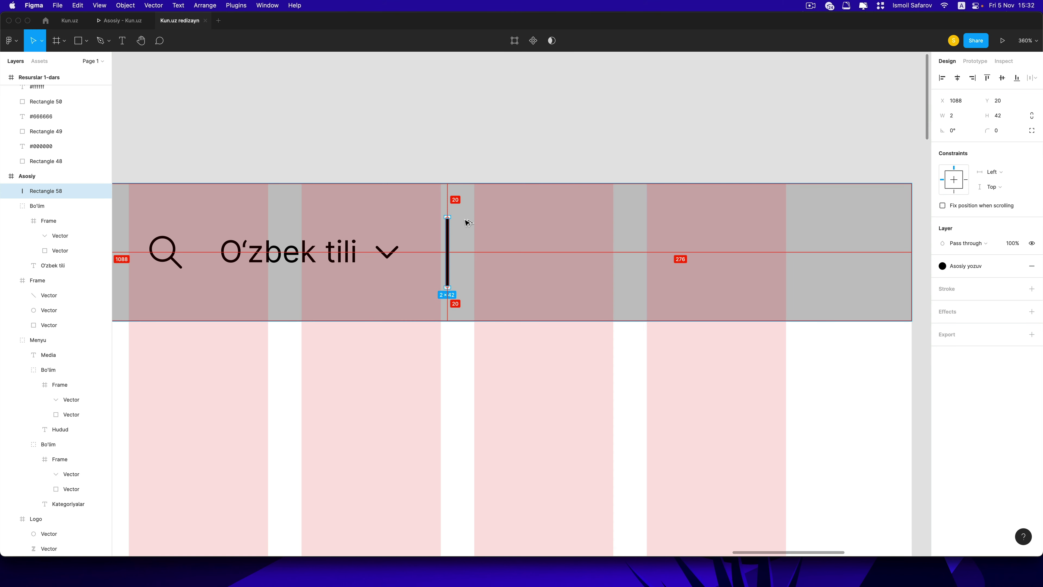
click(969, 119)
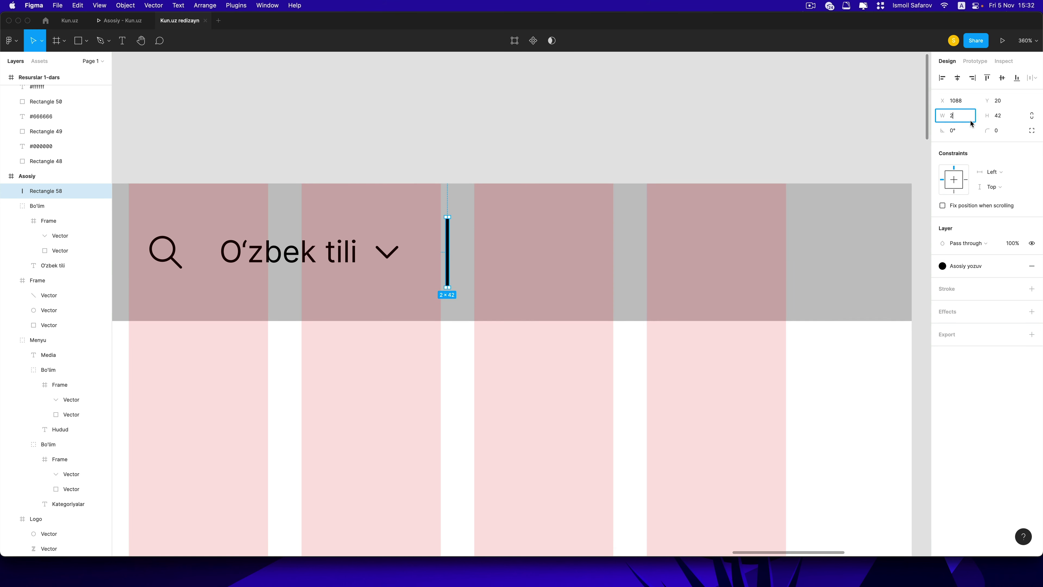
text(1)
key(Return)
scroll(609, 137, down, 3)
Step: Add a text box reading 'Usd' to the right of the divider
scroll(390, 218, right, 3)
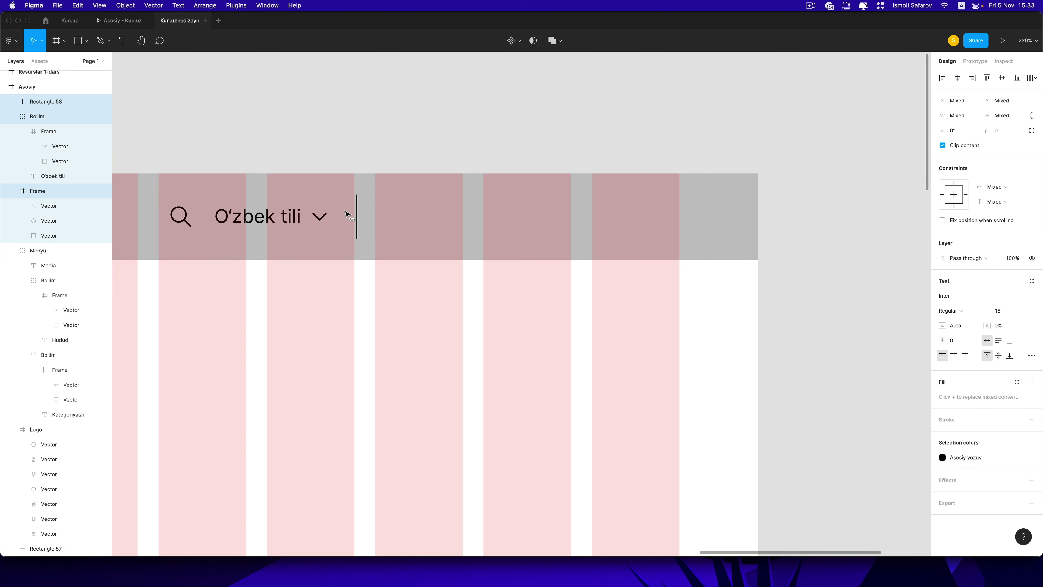
click(389, 219)
scroll(389, 219, up, 2)
scroll(389, 219, left, 4)
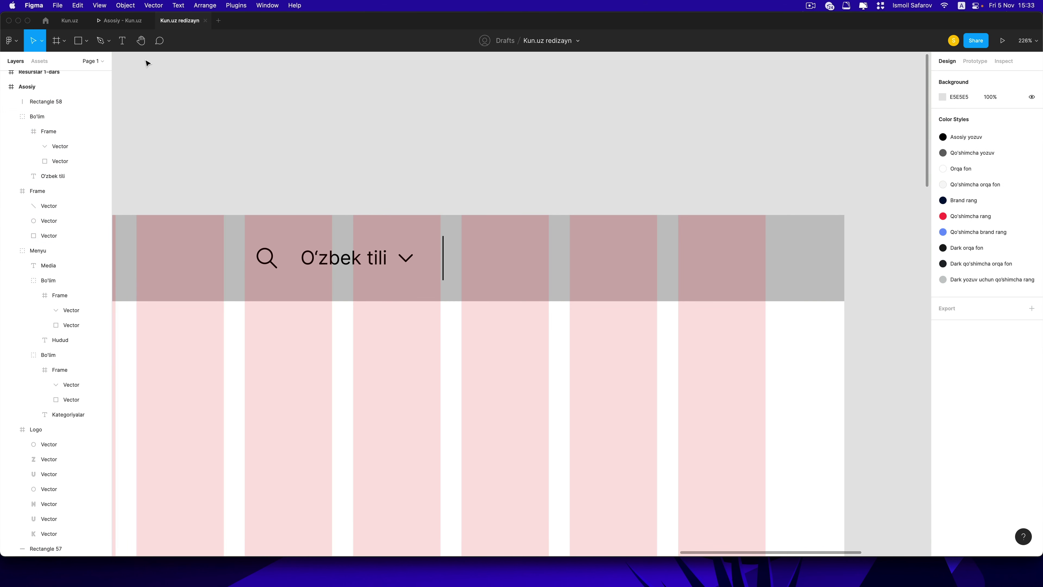
click(125, 45)
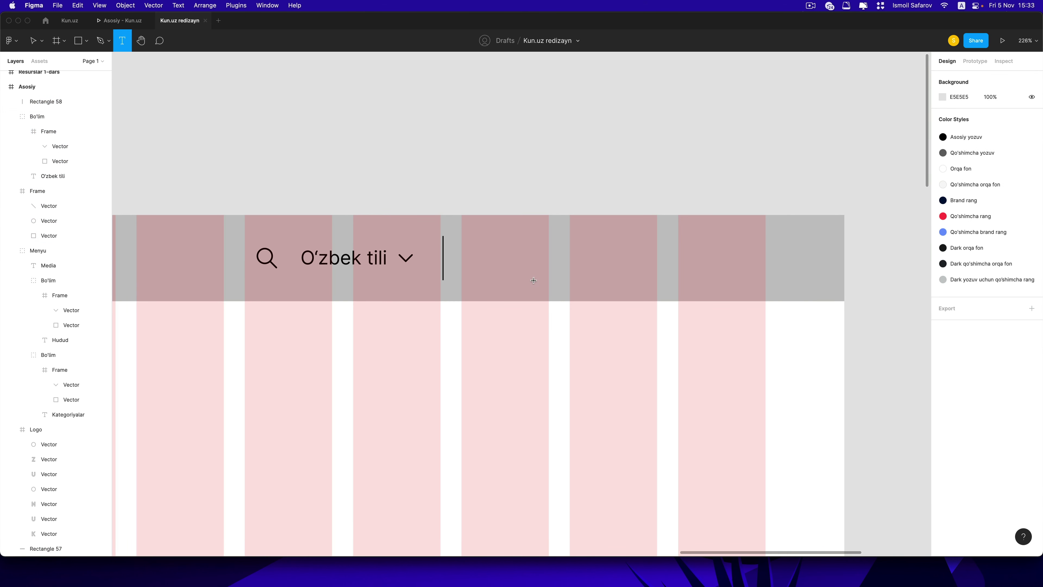
click(511, 269)
text(Usd)
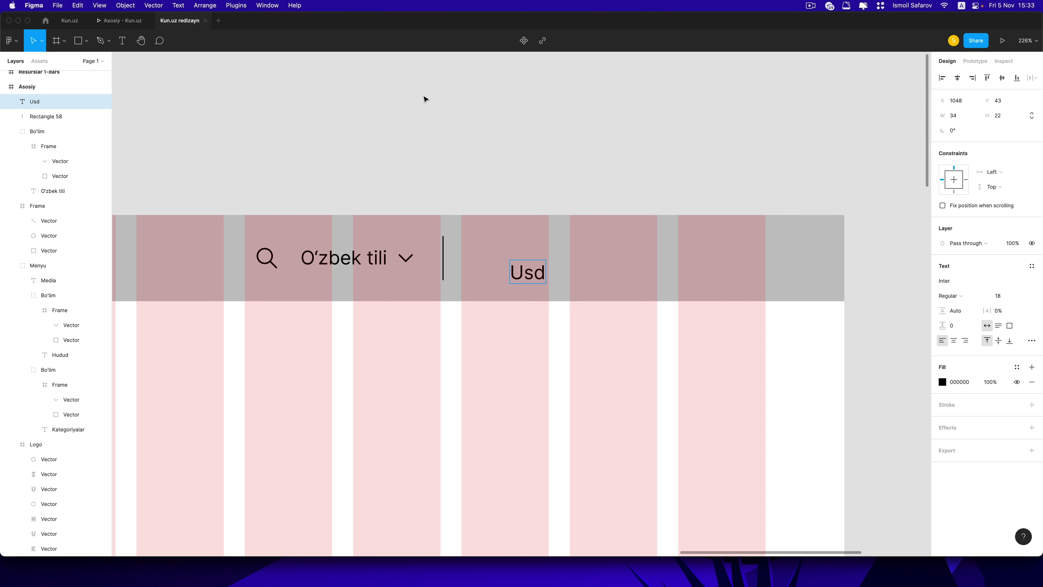
key(Escape)
Step: Align the label with the header, retype it as 'USD', and make it Semi Bold
drag(529, 272, 516, 258)
double_click(515, 258)
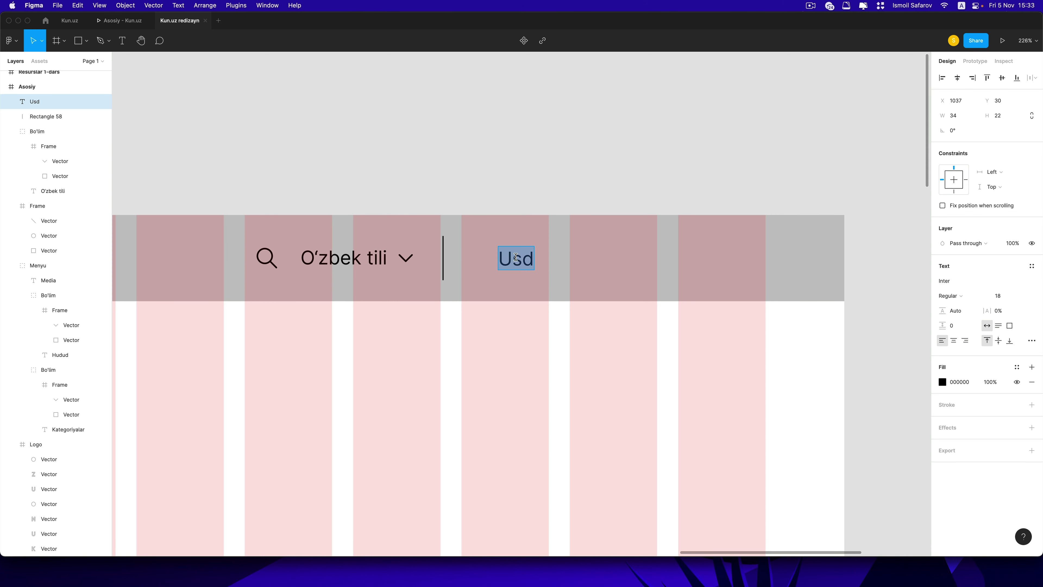
text(USD)
key(Escape)
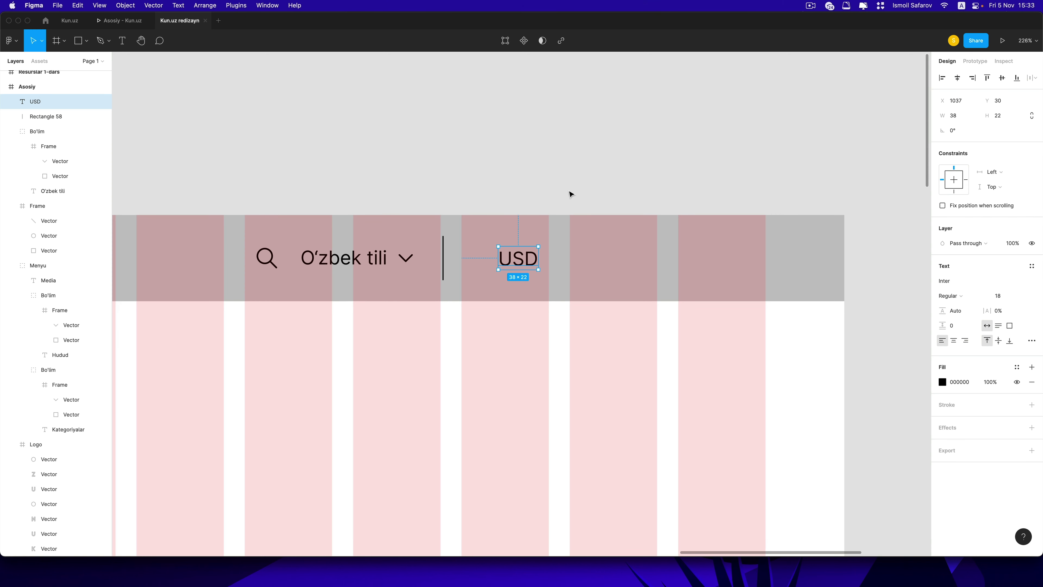
click(962, 297)
click(969, 327)
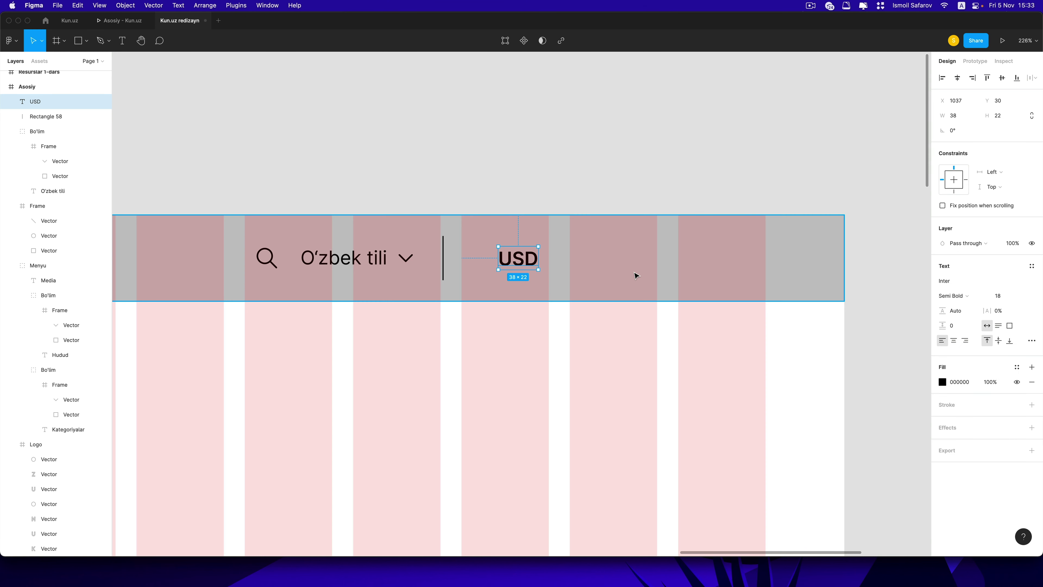
Step: Duplicate the USD label beside it and change the copy to '10,690.08'
click(530, 191)
scroll(482, 230, right, 3)
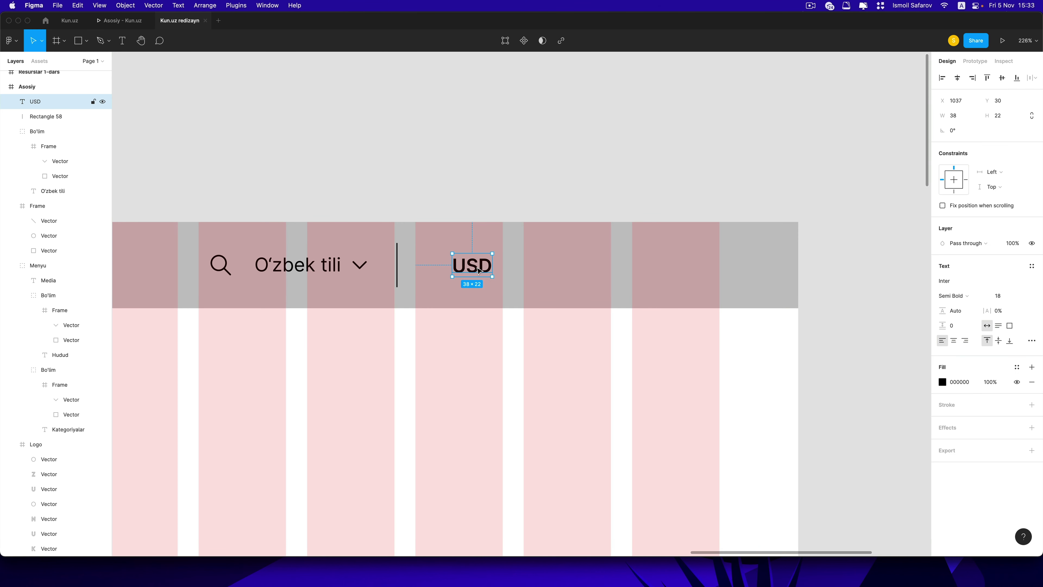
drag(491, 269, 551, 271)
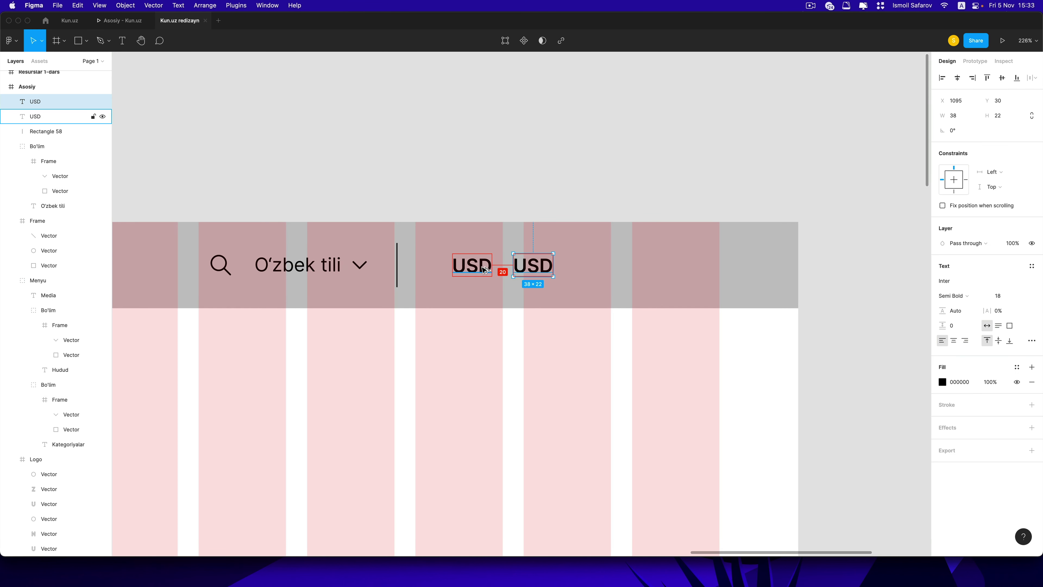
key(shift+Left)
key(Left)
key(Left)
key(Left)
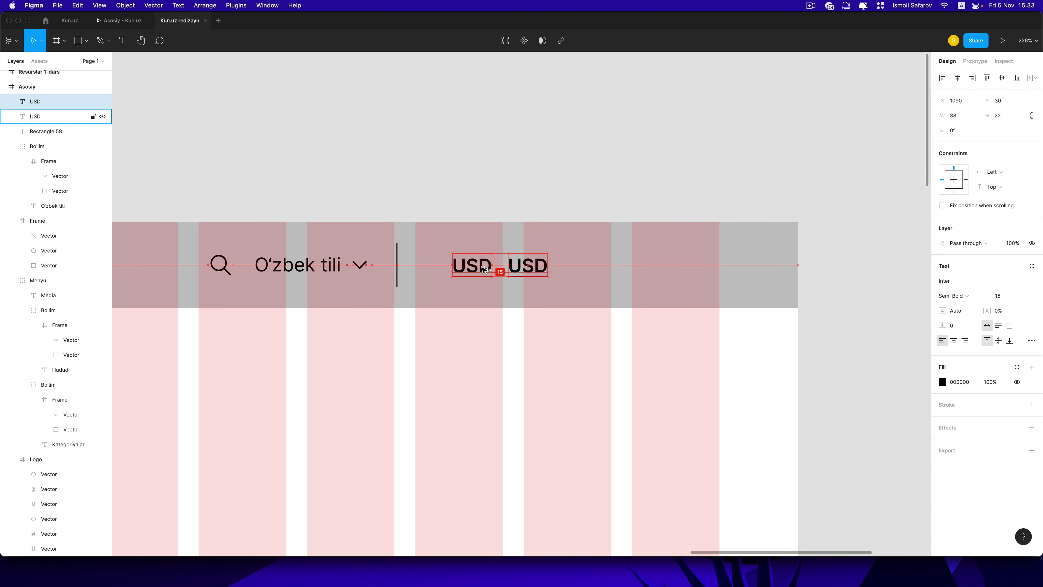
key(Left)
key(Left)
double_click(510, 266)
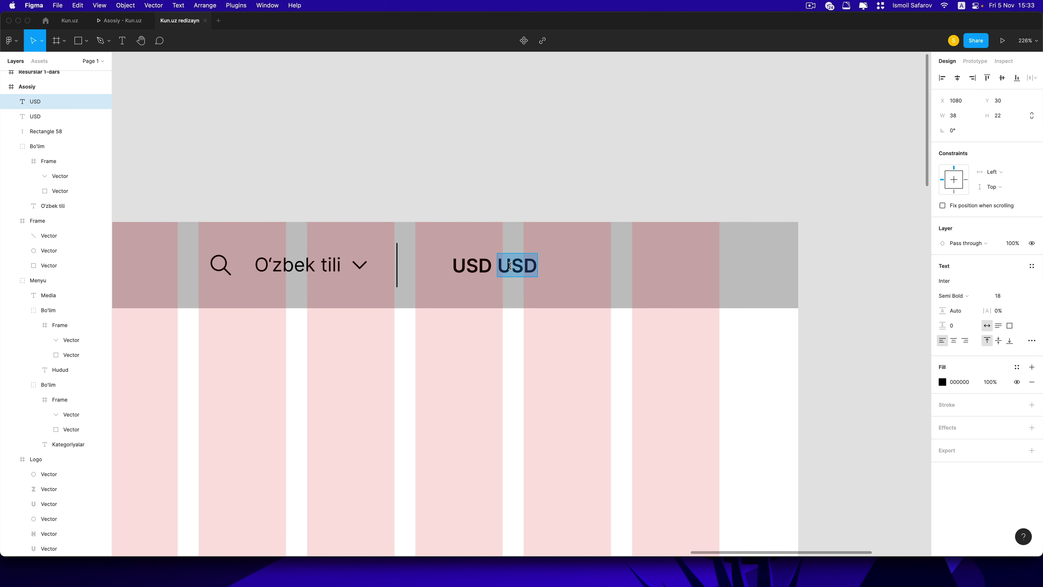
text(1)
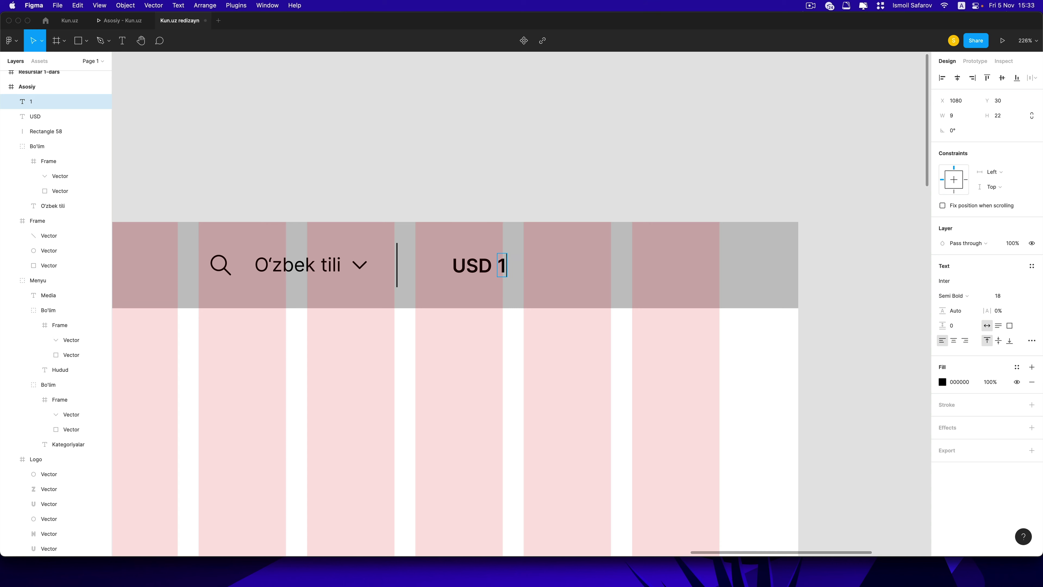
text(0,)
text(690.)
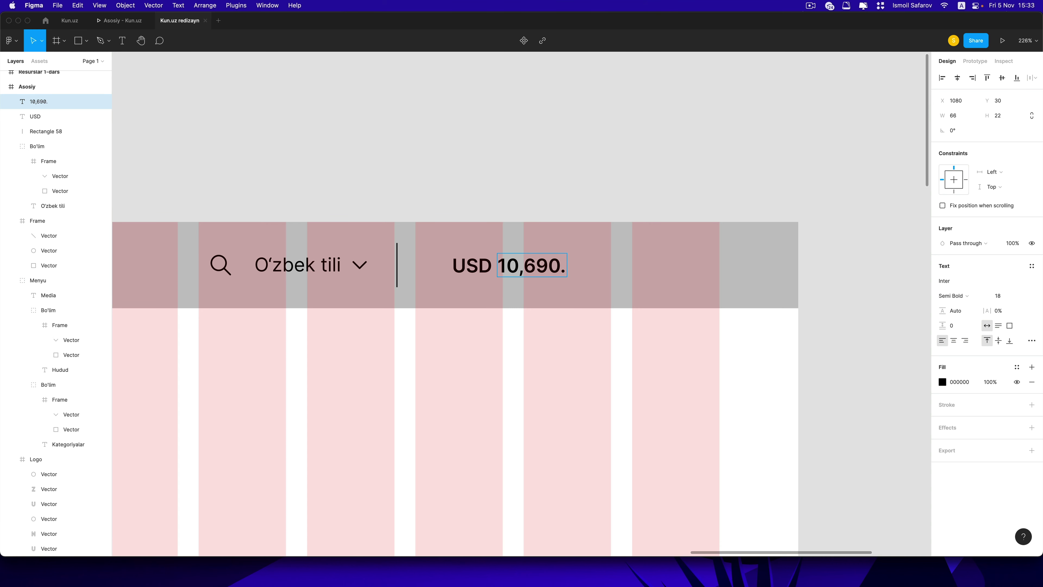
text(08)
key(Escape)
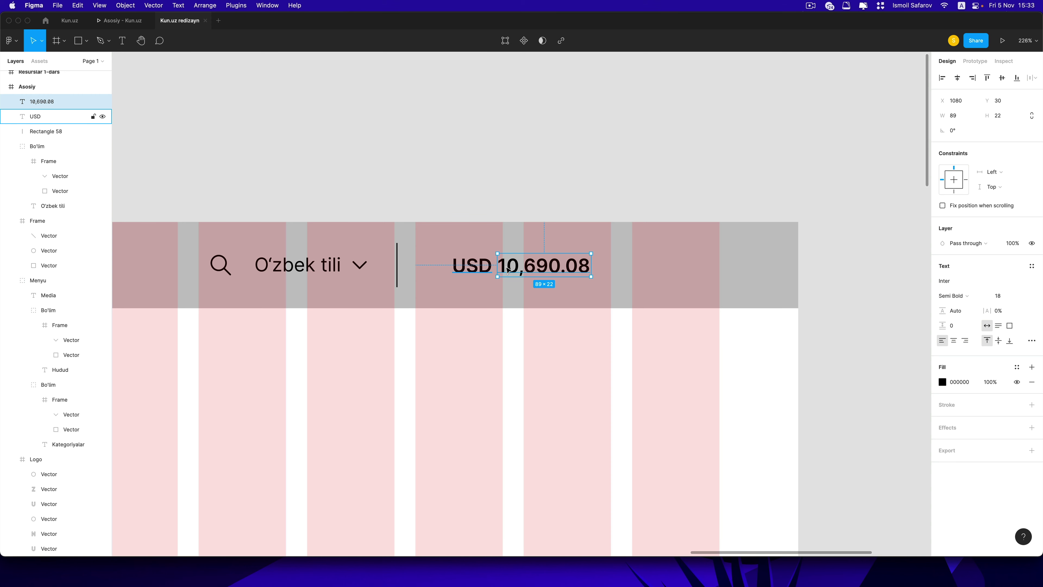
Step: Change the 10,690.08 rate text to Medium weight
scroll(492, 267, up, 2)
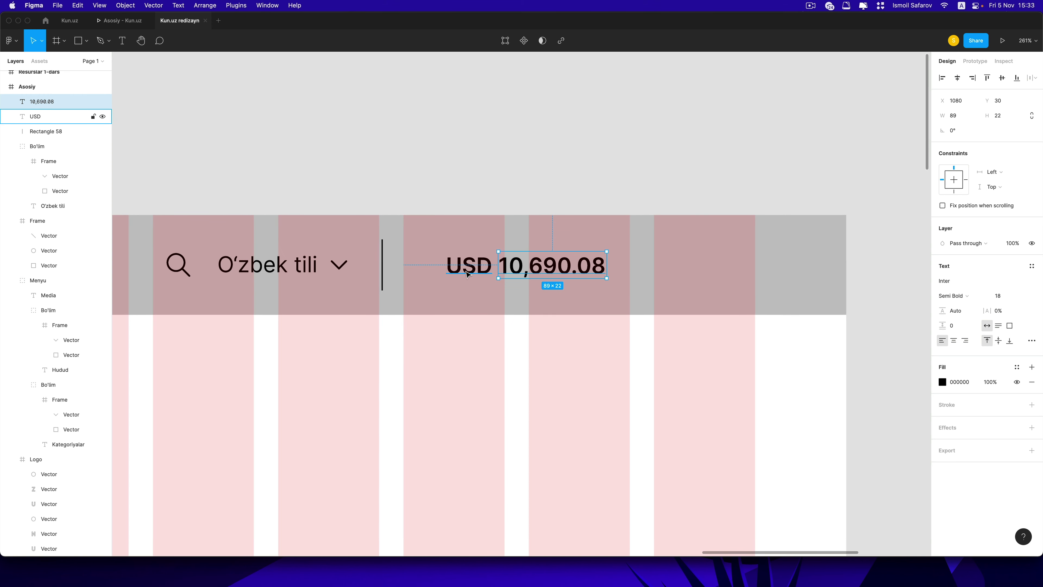
click(965, 294)
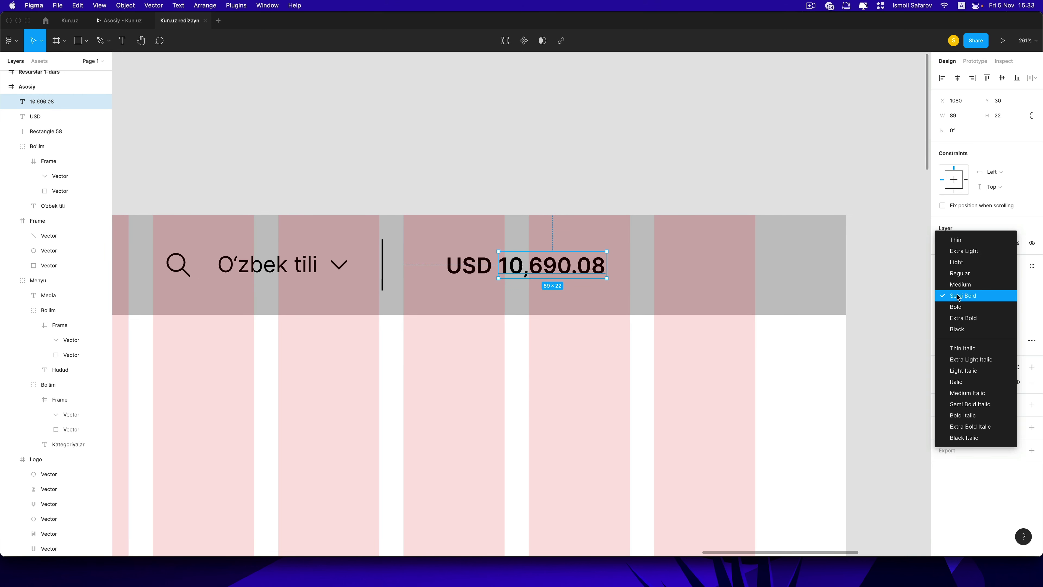
click(967, 283)
key(Escape)
scroll(492, 288, up, 2)
scroll(559, 325, up, 3)
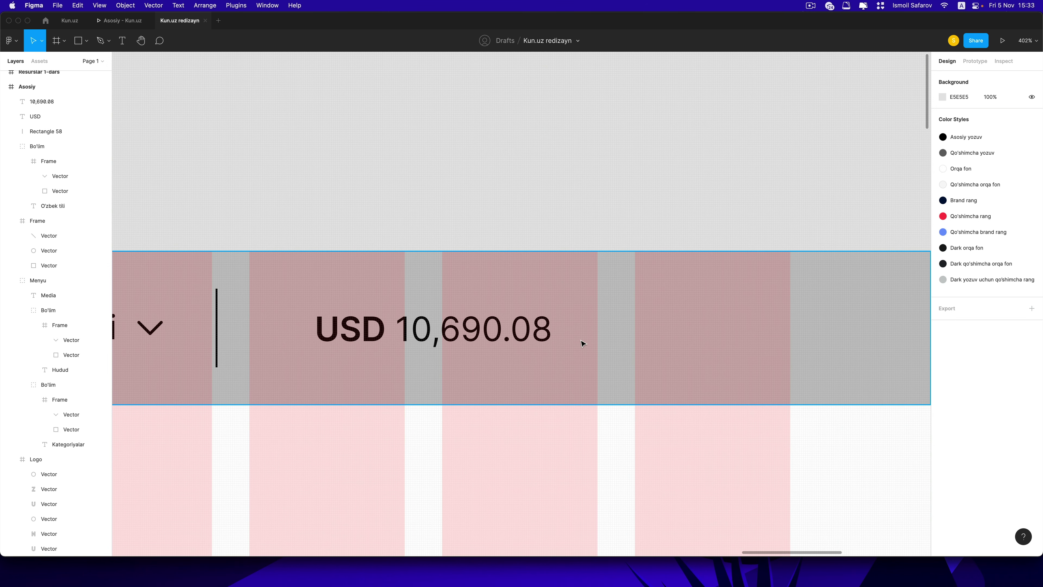
Step: Resize the red down-right arrow icon's frame to 24×24
key(super+Tab)
key(super+Tab)
double_click(955, 130)
text(24)
key(Return)
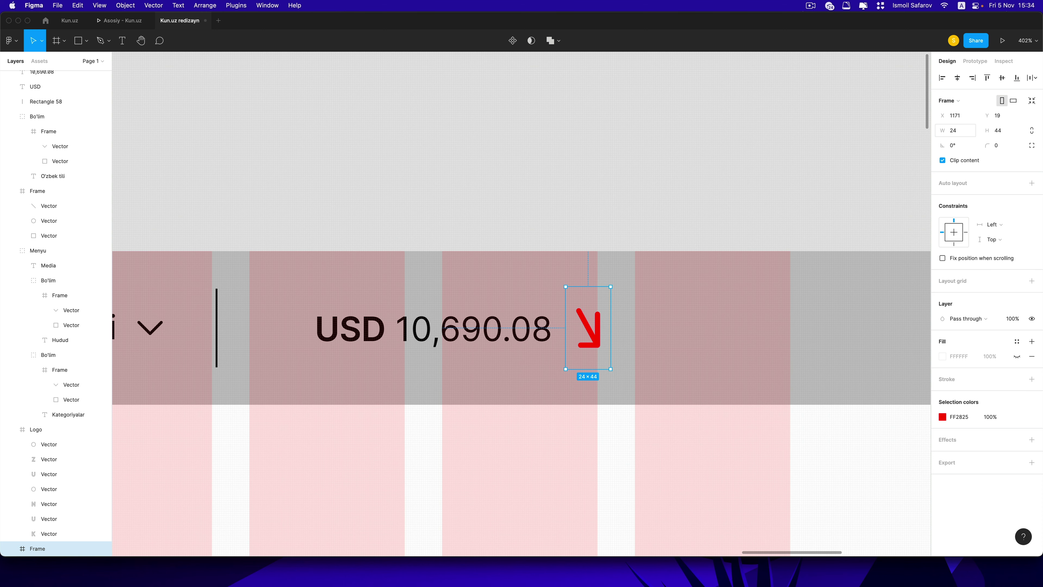
key(Tab)
text(24)
key(Return)
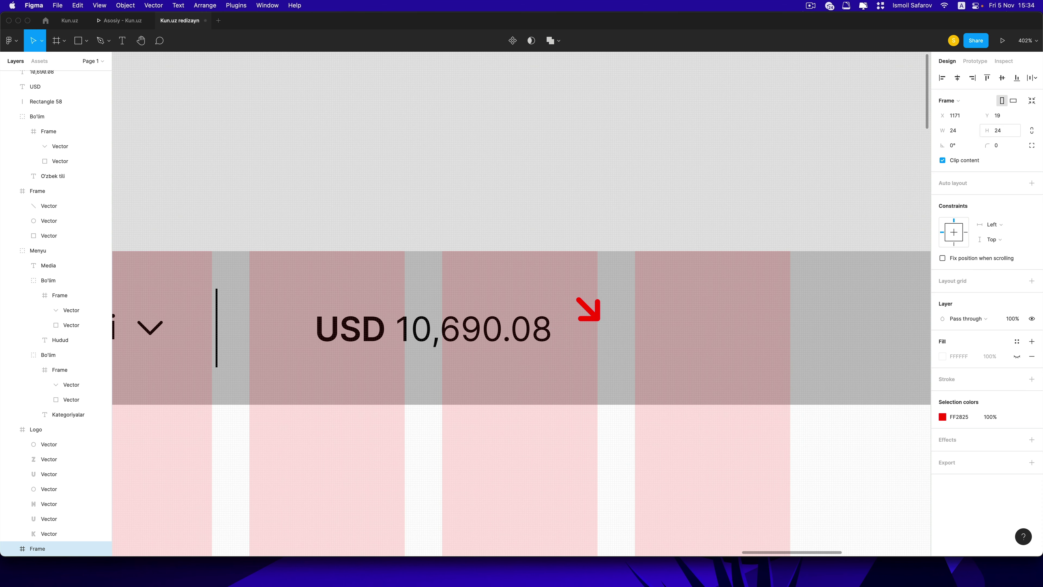
key(super+Tab)
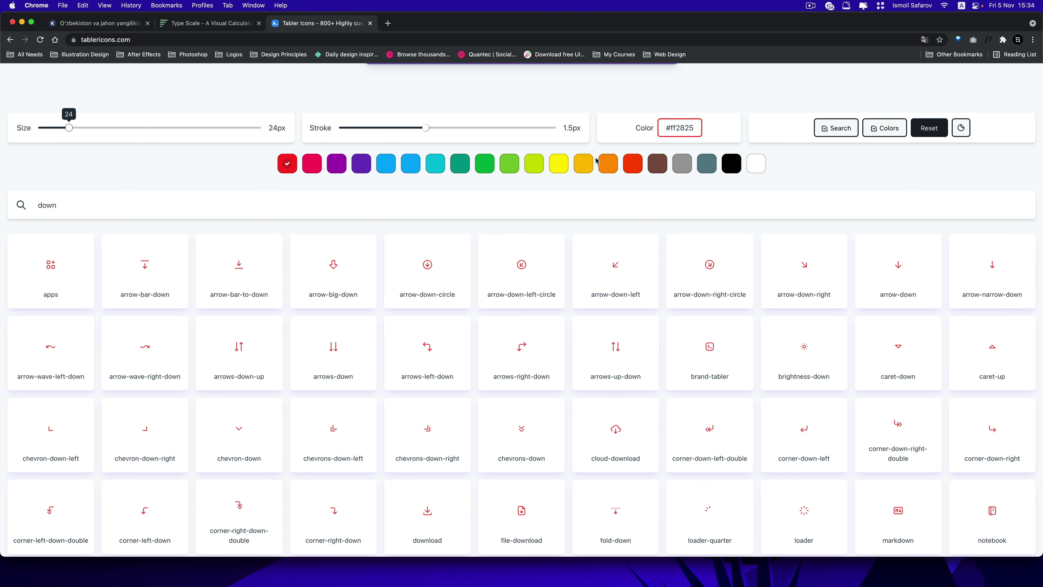
Step: Set the Tabler Icons colour to black #000000 and bring Figma back to the front
click(731, 164)
key(super+Tab)
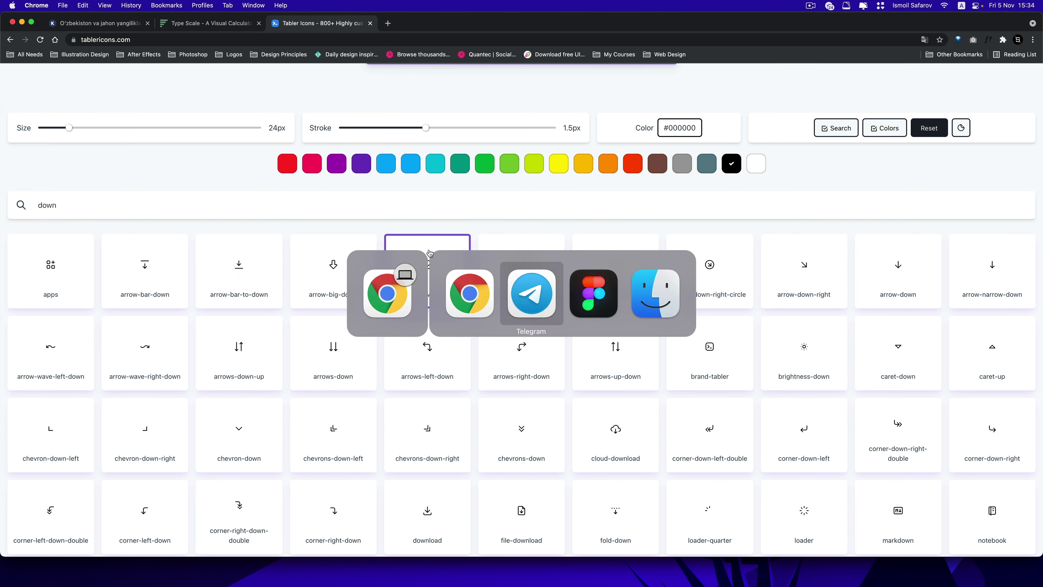
key(super+Tab)
key(super+Tab)
key(super+Tab)
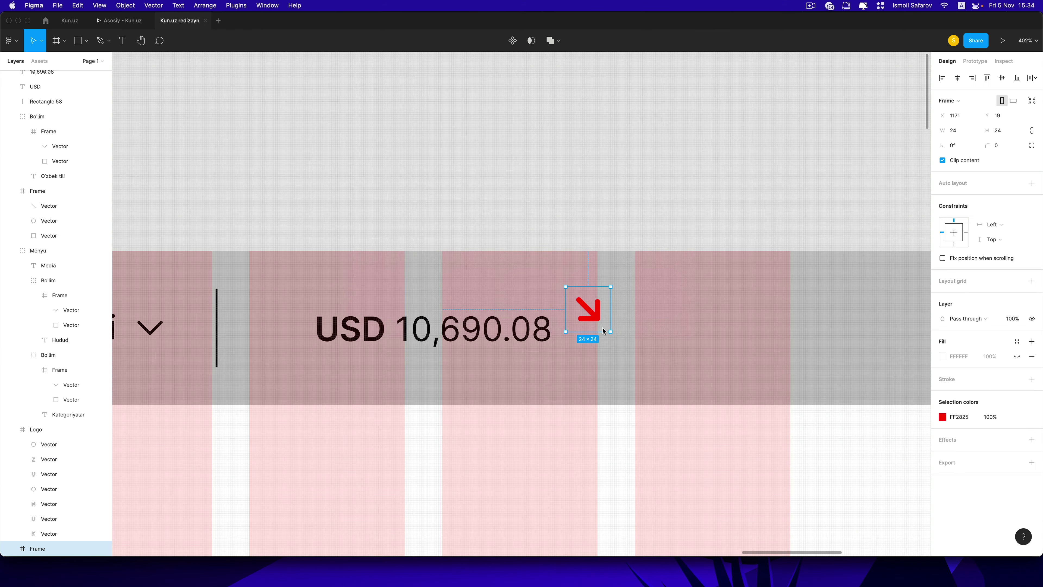
Step: Thin the arrow's two strokes to 1.5 weight
double_click(591, 316)
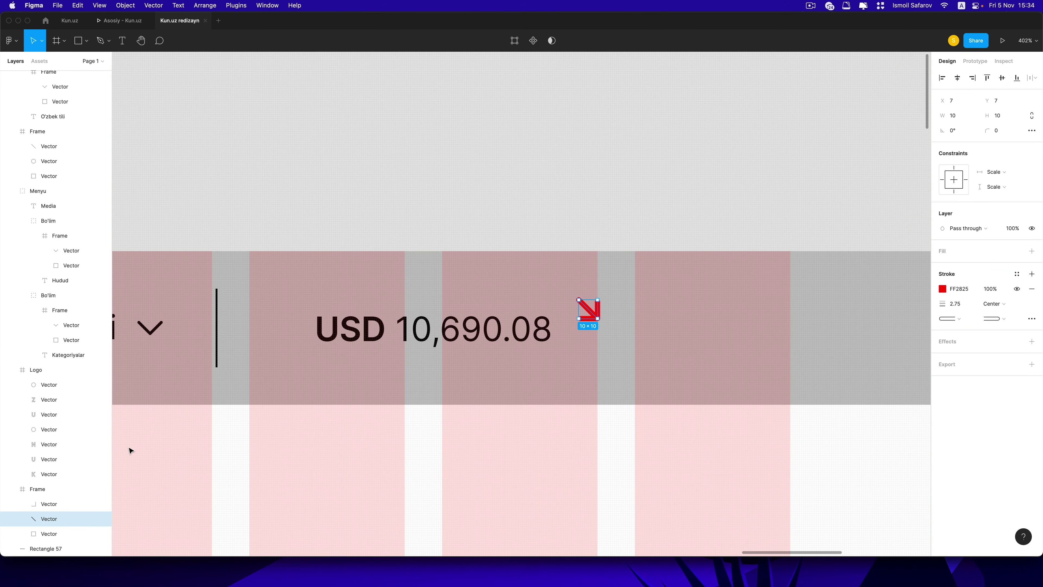
shift+click(57, 509)
click(953, 305)
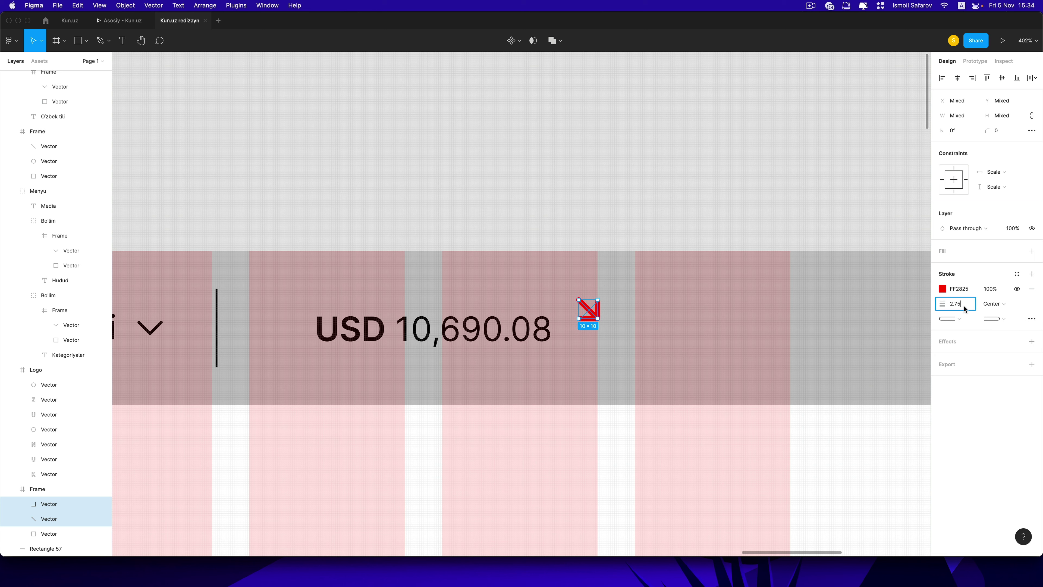
text(1)
key(Return)
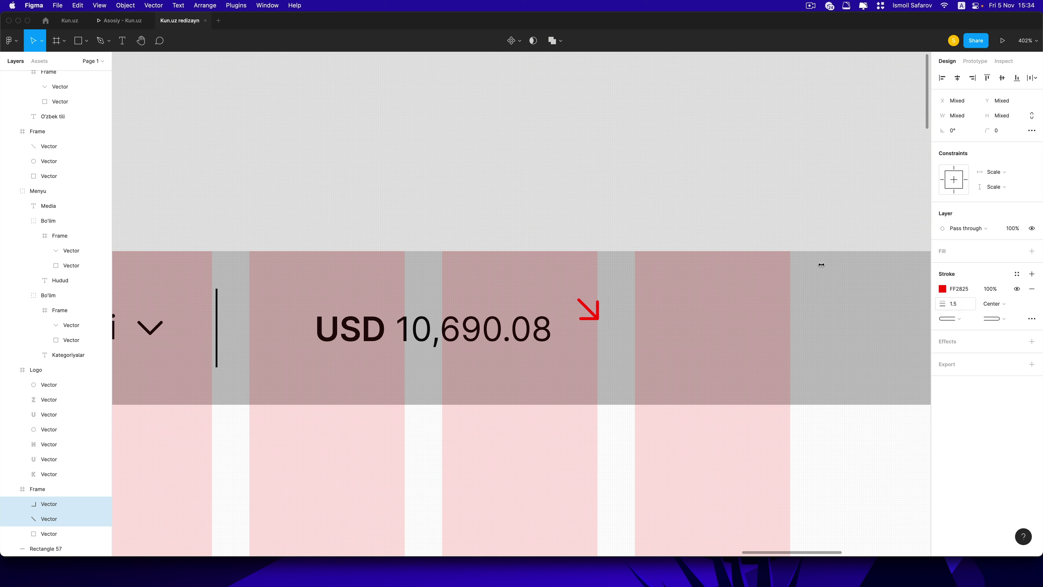
Step: Align the arrow with the rate and apply the Qo'shimcha rang colour style
click(586, 311)
drag(586, 311, 588, 330)
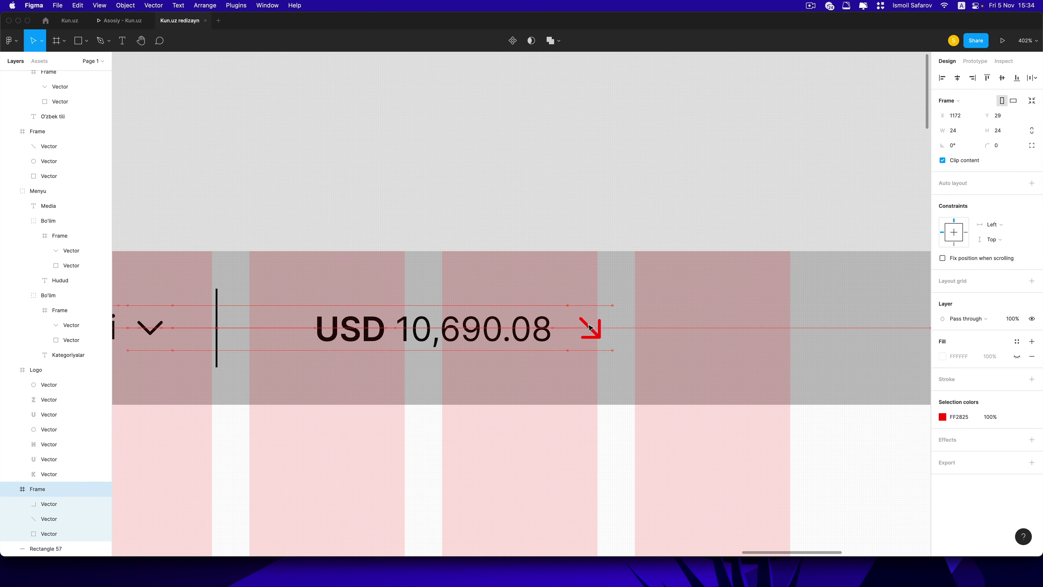
key(Left)
key(Left)
key(Left)
click(1017, 417)
click(917, 430)
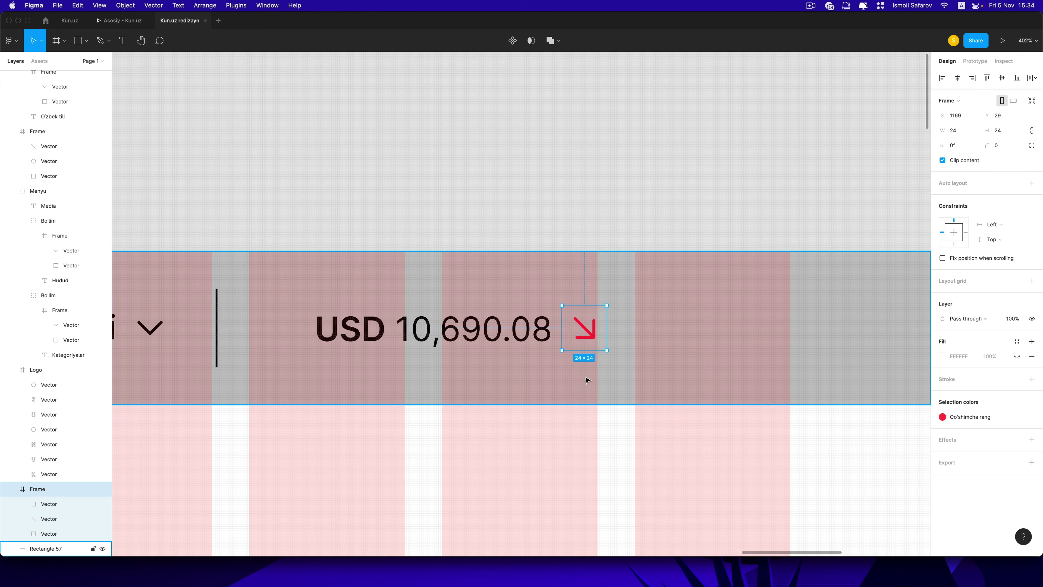
Step: Group the arrow, 10,690.08 and USD together as Group 1
shift+click(502, 337)
shift+click(386, 329)
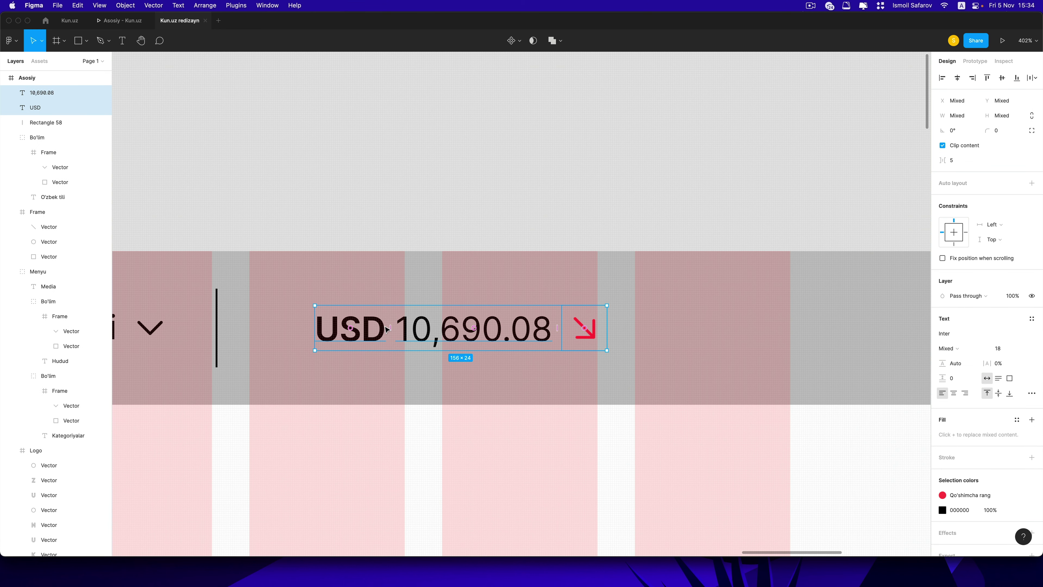
key(super+g)
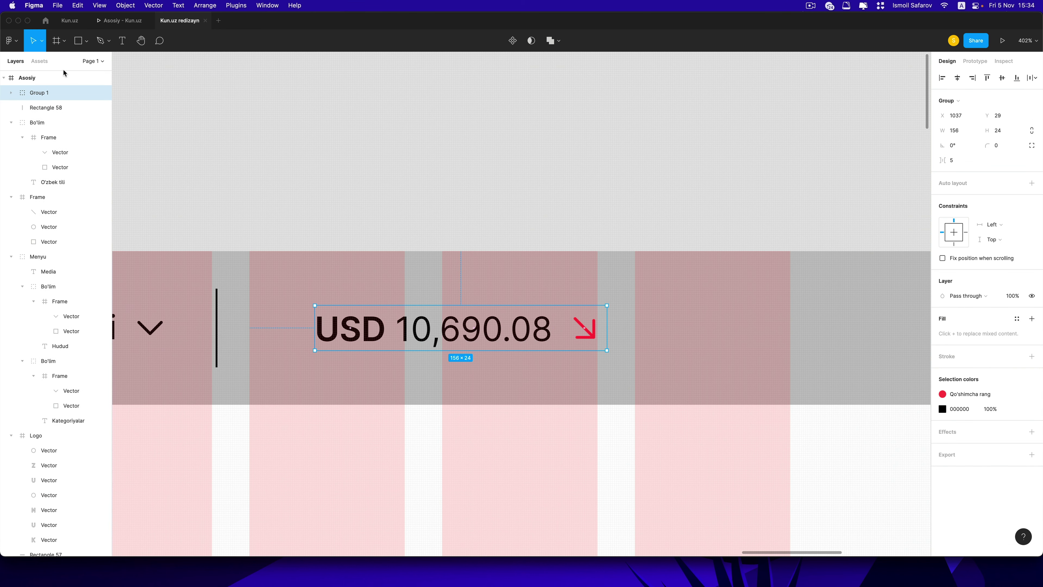
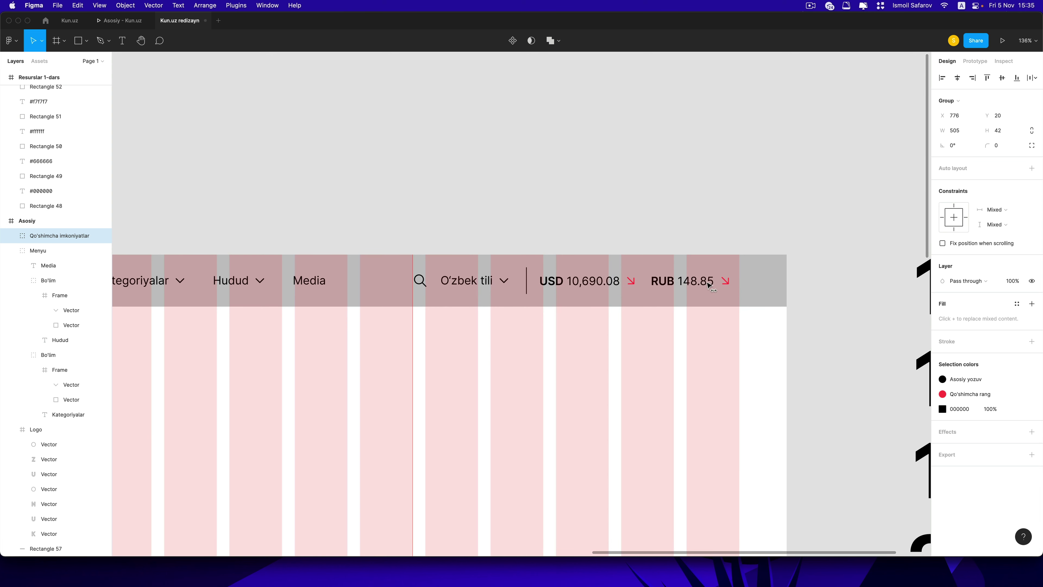
Step: Fill the grey header background rectangle with the white 'Orqa fon' colour style
click(743, 247)
scroll(780, 251, left, 5)
scroll(616, 259, right, 2)
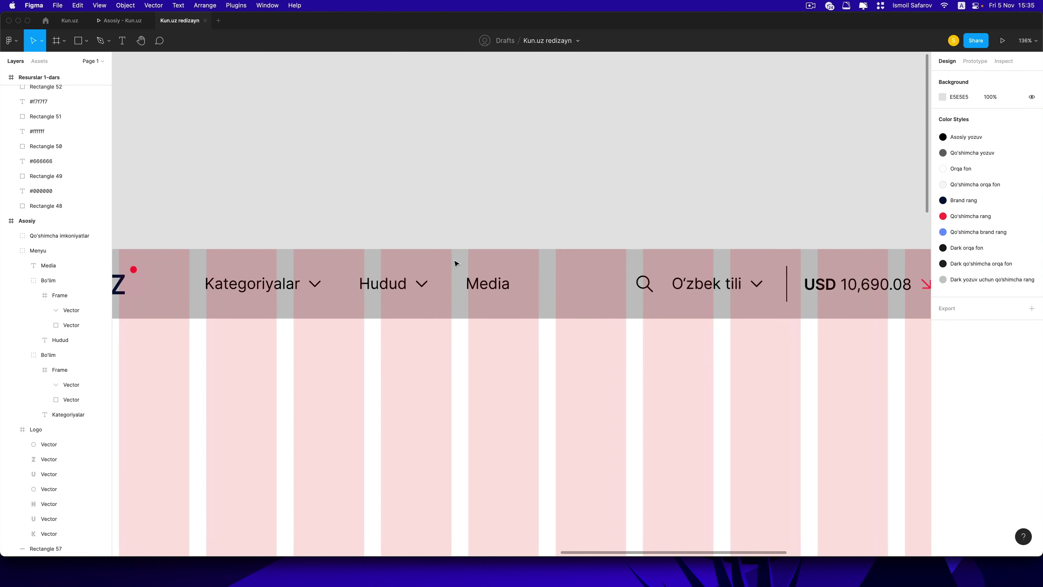
scroll(456, 263, down, 3)
click(535, 291)
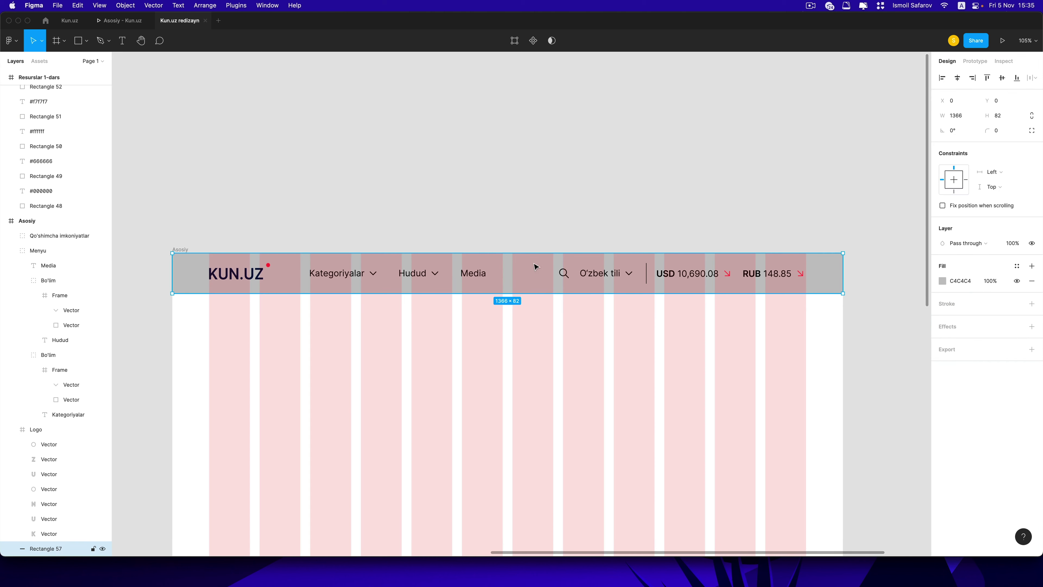
click(1015, 271)
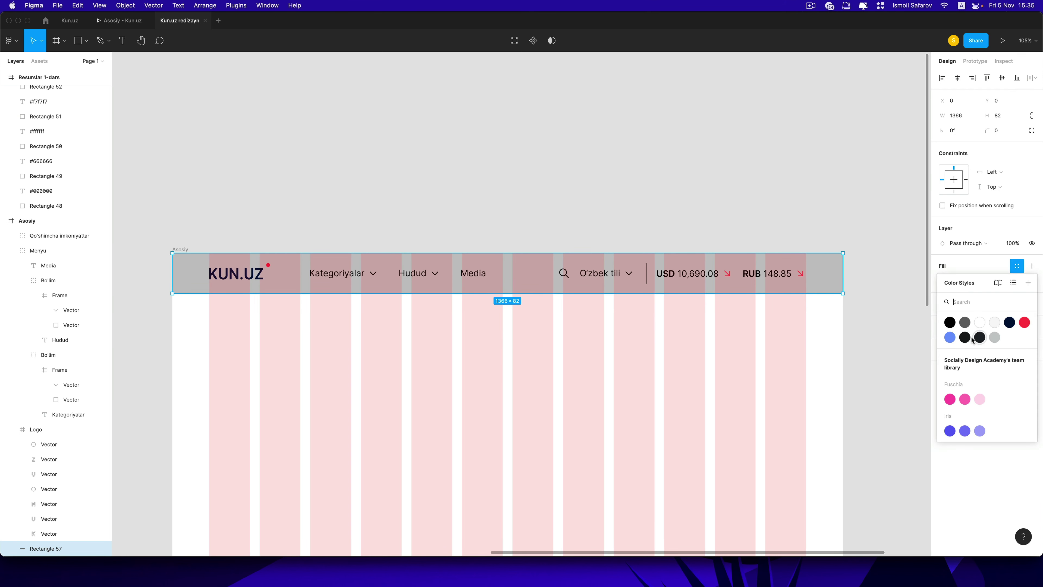
click(977, 328)
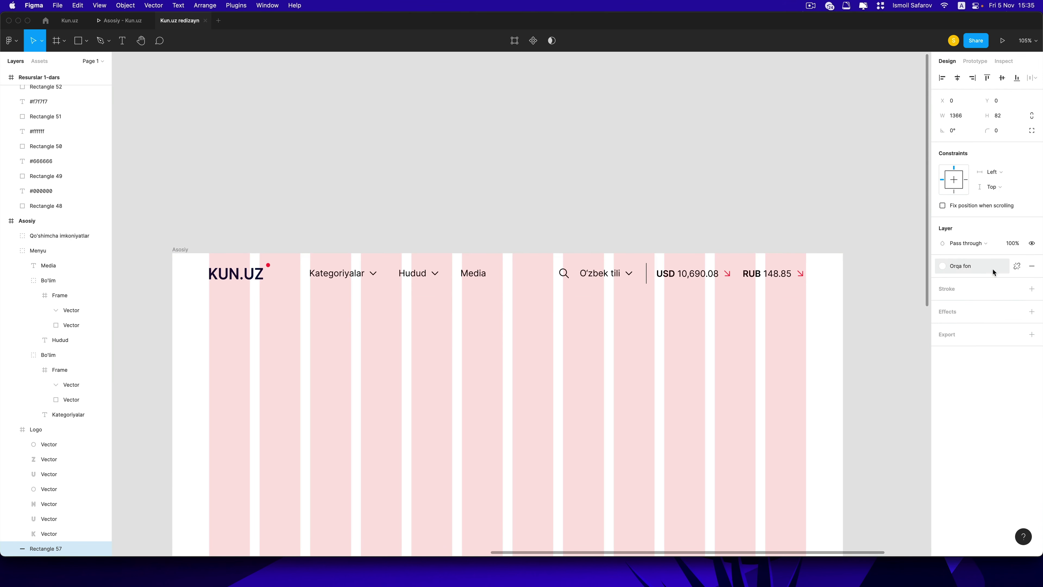
Step: Add a 'Barchasi' text label beneath the header
click(619, 342)
text(Barchasi)
key(Escape)
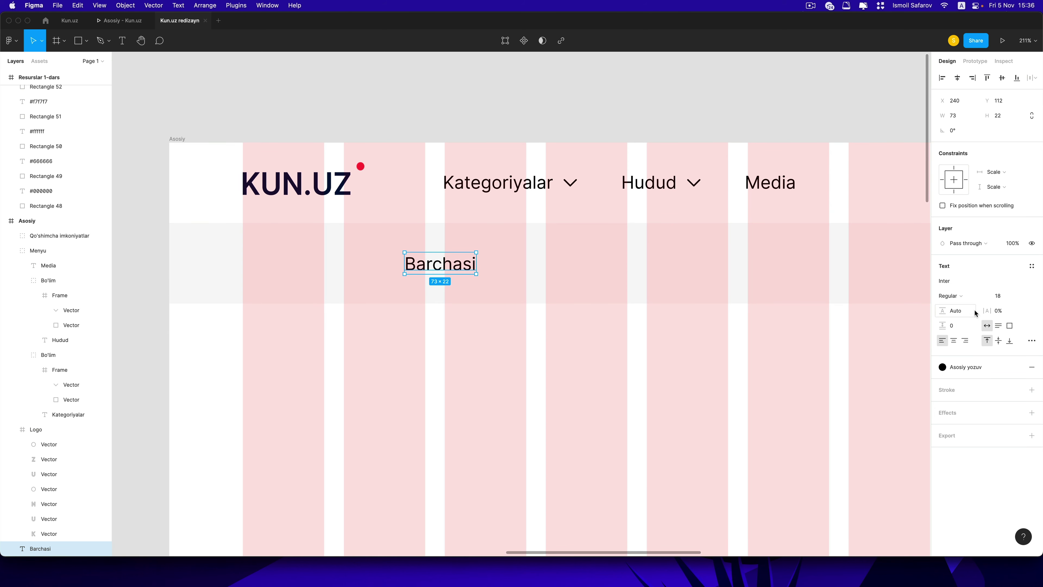
Step: Set the Barchasi label's font weight to Semi Bold, then select the full-width background band
click(965, 299)
click(962, 317)
scroll(453, 288, up, 2)
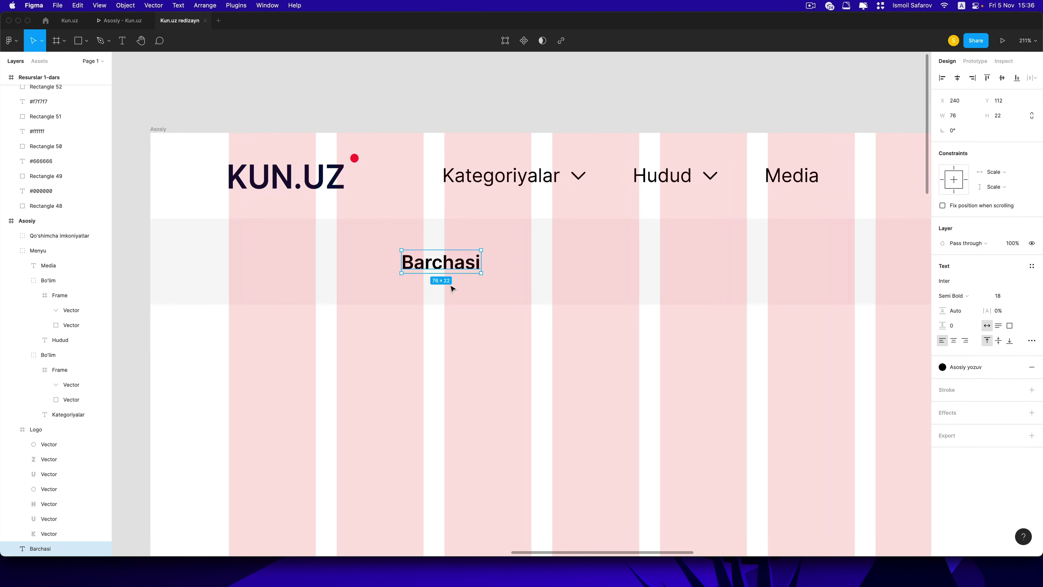
scroll(453, 288, up, 3)
scroll(453, 288, up, 5)
click(557, 288)
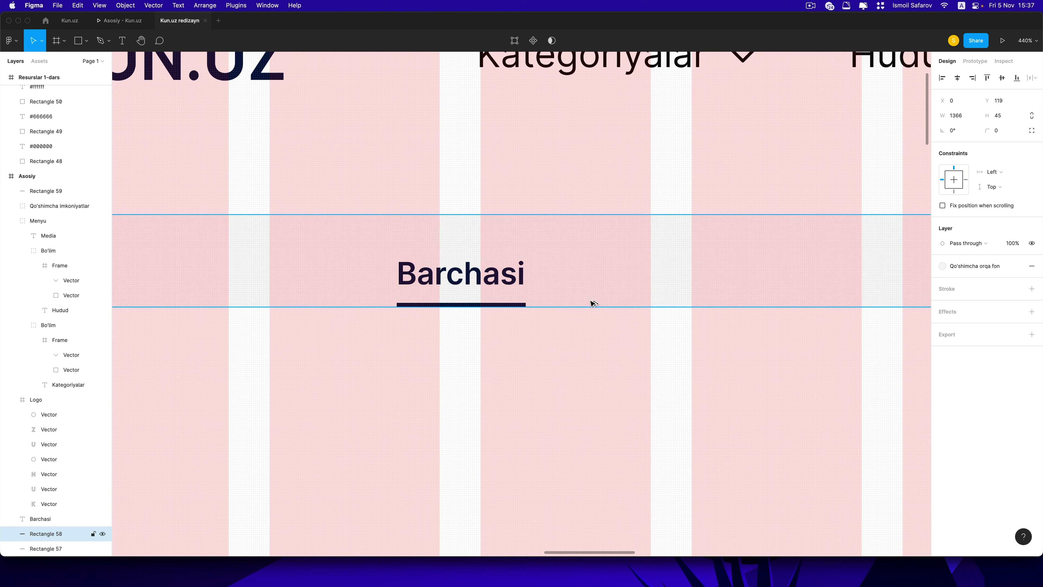
Step: Make the light background band 58 px tall and move the underline to its bottom
drag(558, 314, 558, 338)
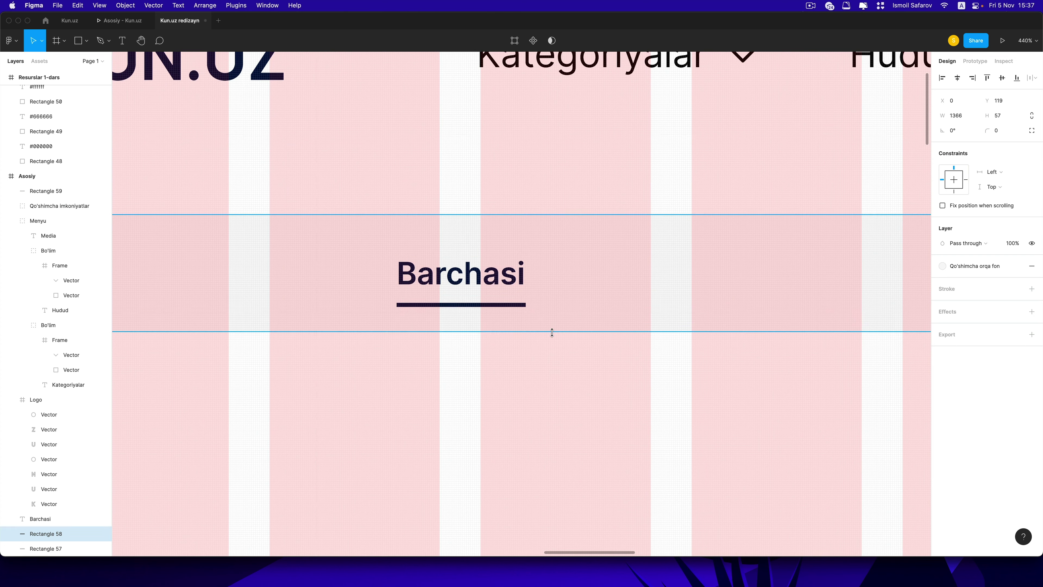
click(1000, 115)
key(Up)
drag(453, 304, 453, 331)
Step: Place a copy of the Barchasi label to its right and start editing its text
click(491, 285)
alt+drag(490, 287, 655, 288)
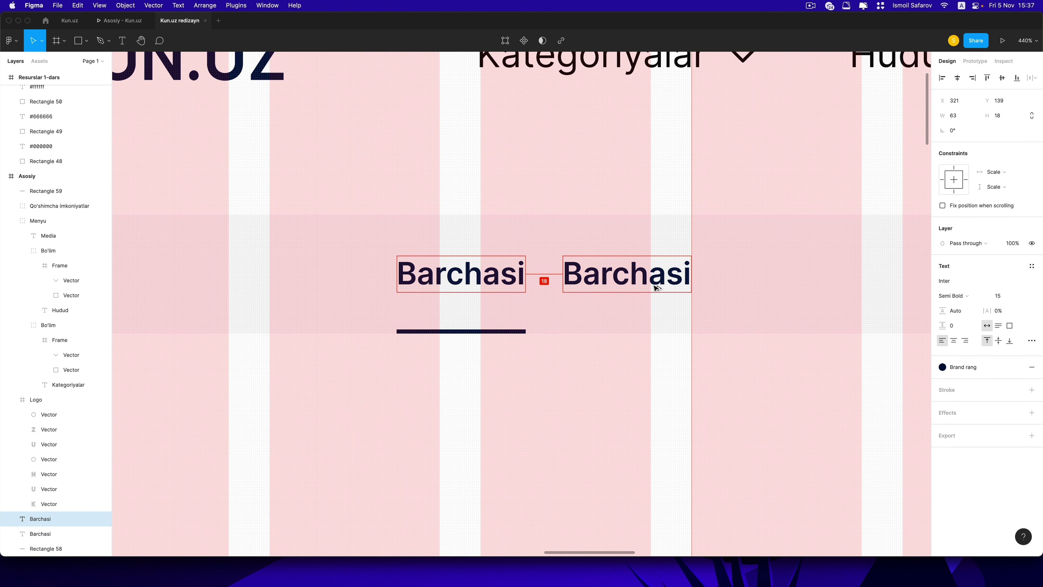
key(Right)
key(Right)
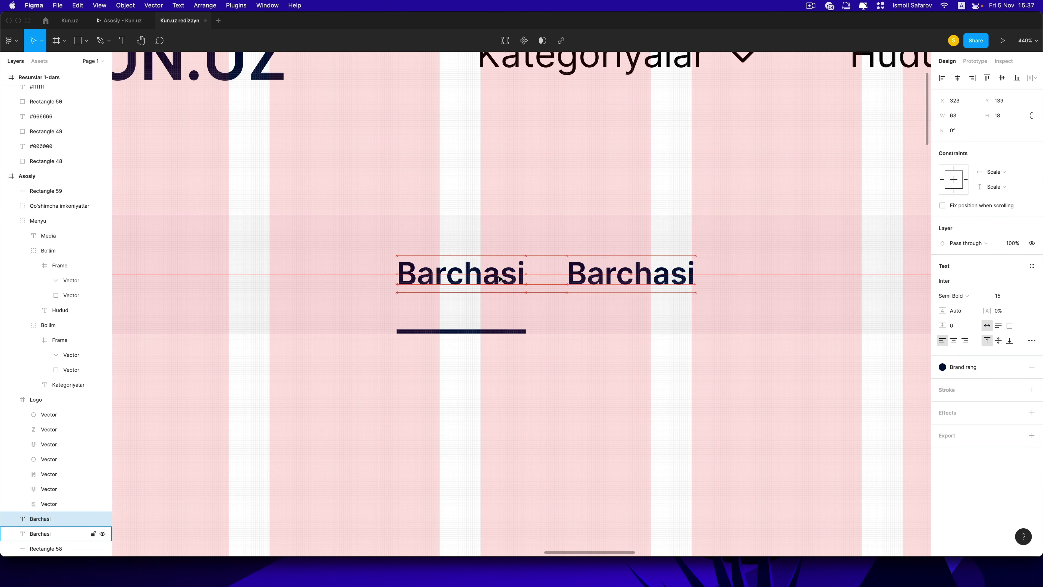
double_click(658, 286)
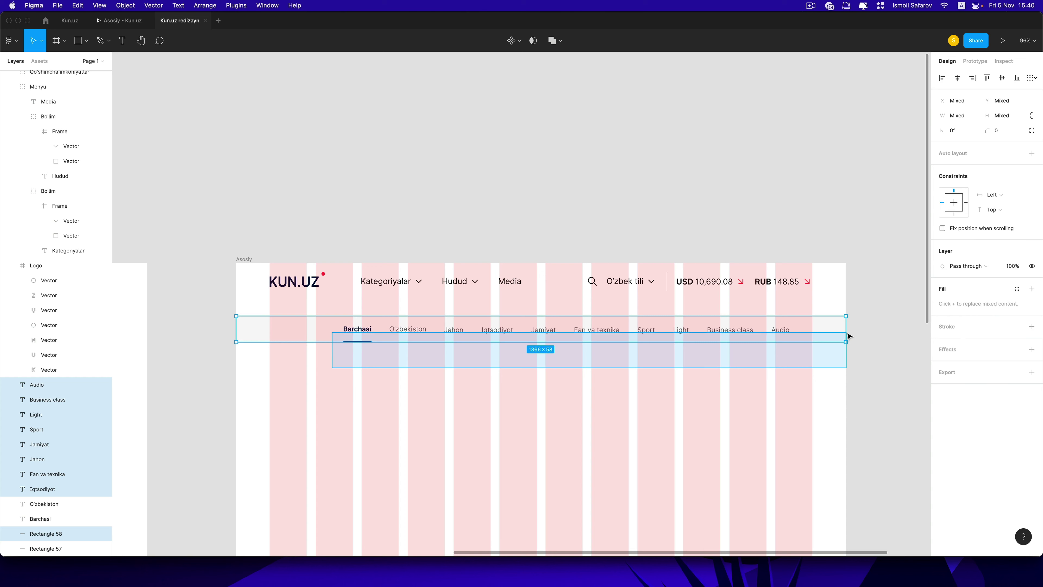
Step: Group Barchasi with its underline and name the group 'Aktiv'
click(383, 296)
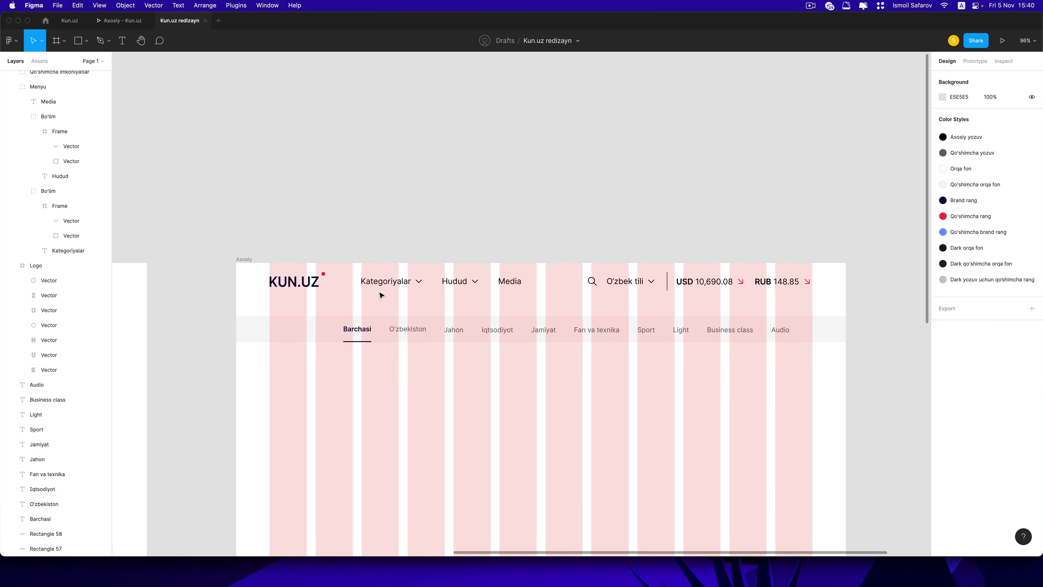
scroll(394, 362, up, 3)
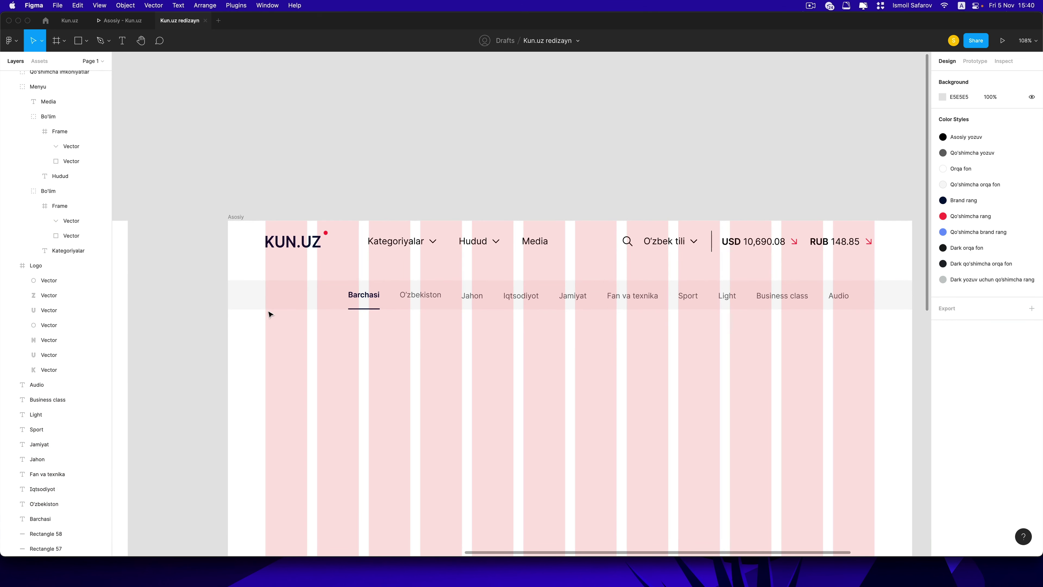
scroll(353, 296, up, 5)
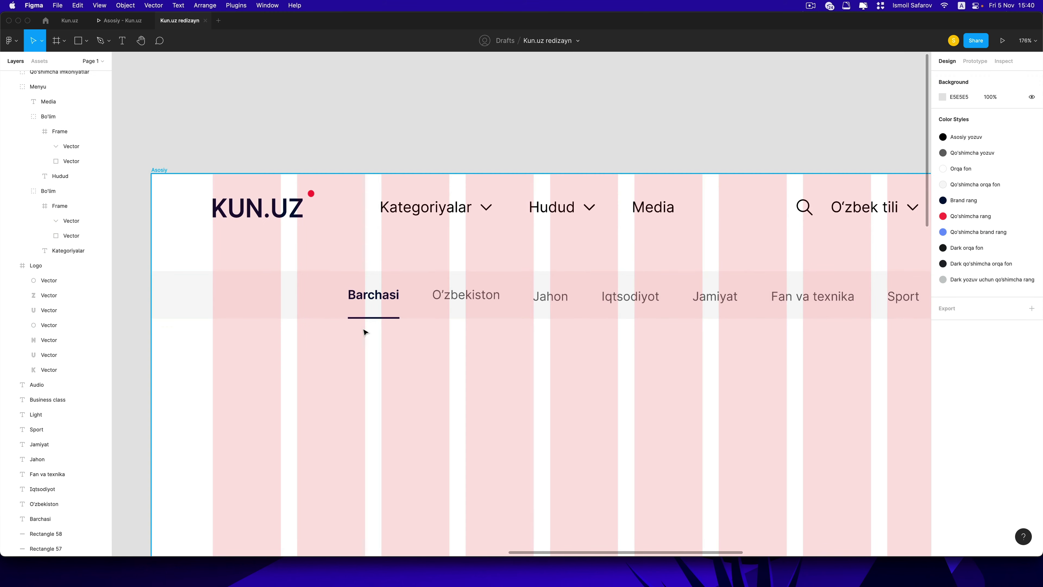
click(371, 299)
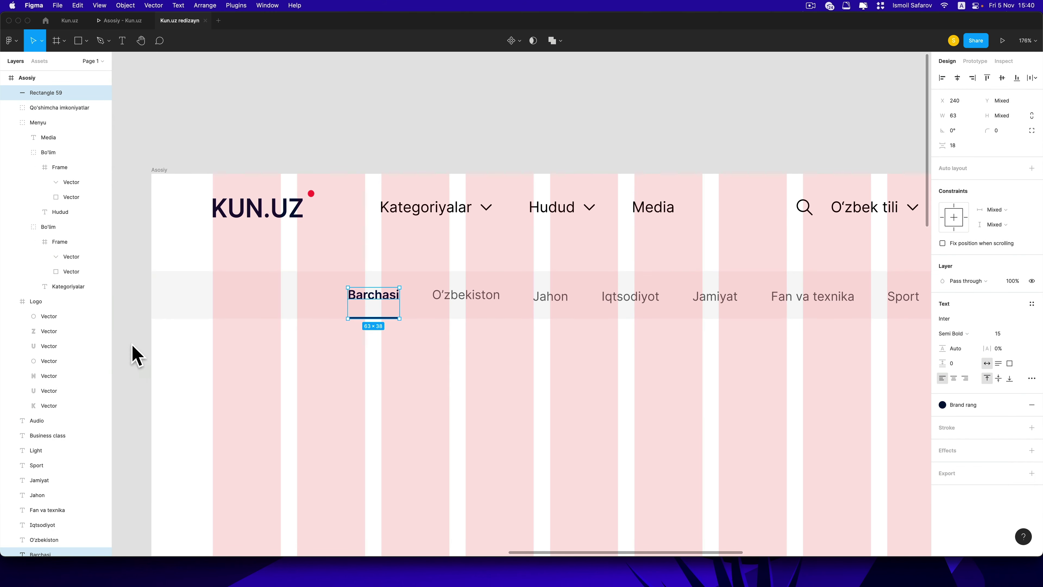
key(super+g)
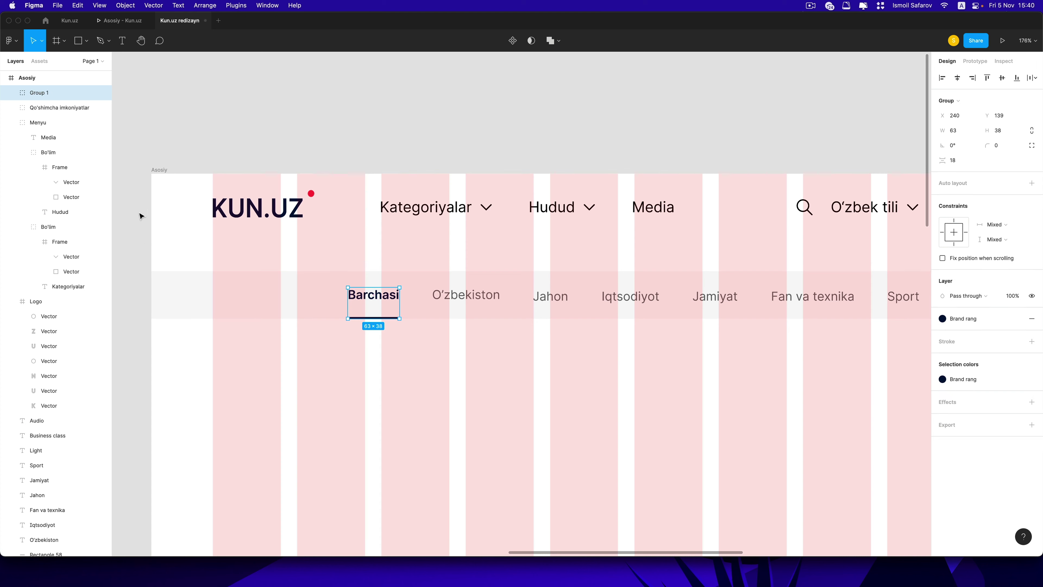
double_click(50, 96)
text(A)
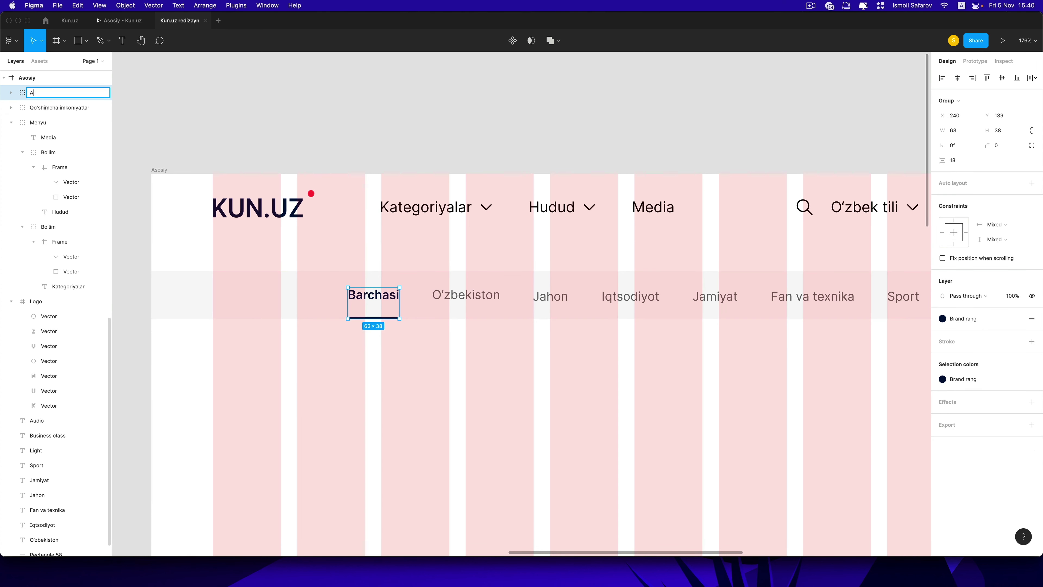
text(ktiv)
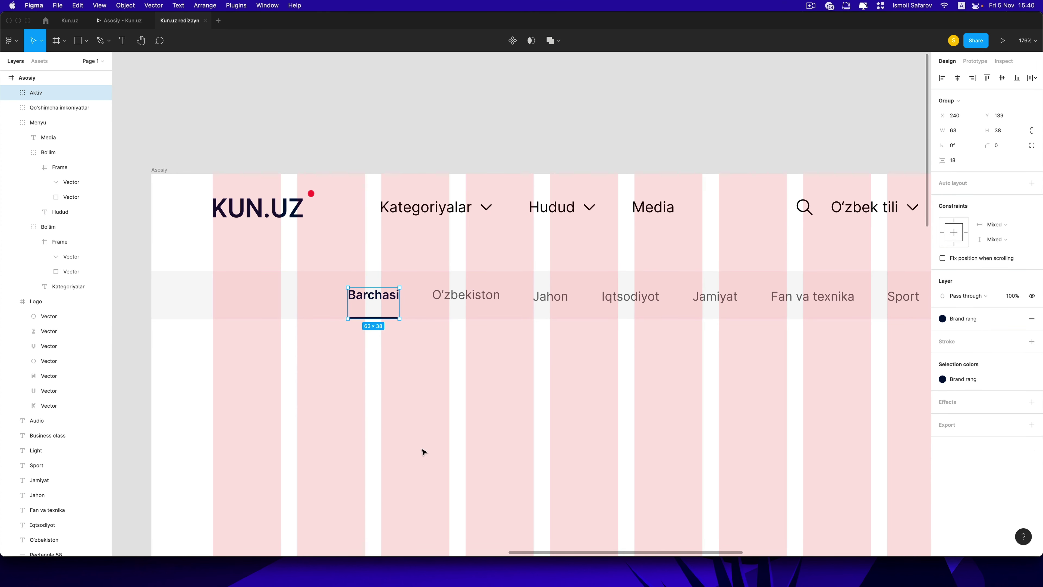
Step: Centre the row of category labels across the page
mouse_move(291, 412)
mouse_down()
mouse_move(601, 332)
mouse_move(873, 291)
mouse_up()
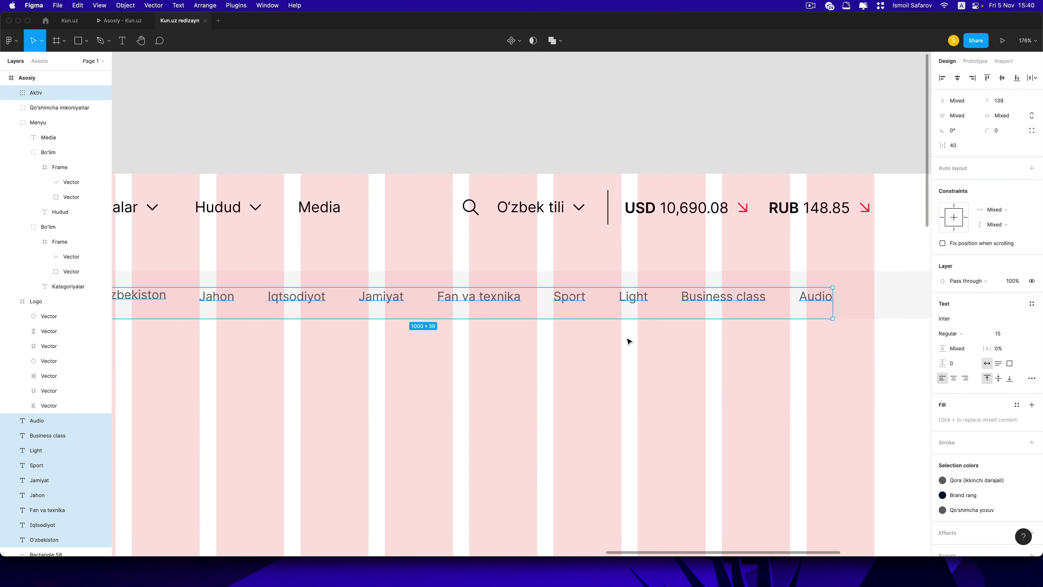
scroll(629, 341, up, 1)
scroll(630, 339, down, 5)
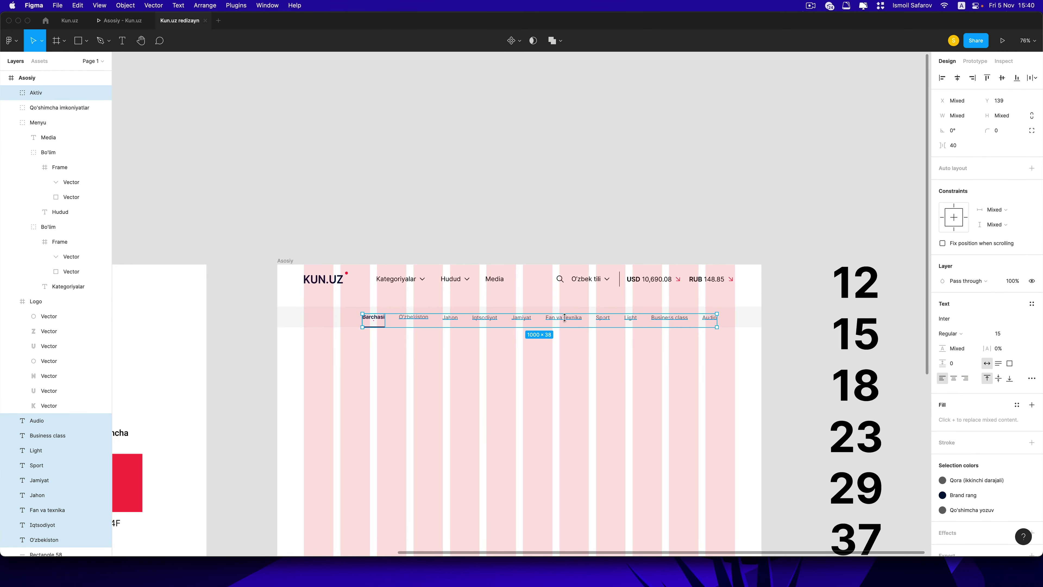
drag(575, 323, 563, 323)
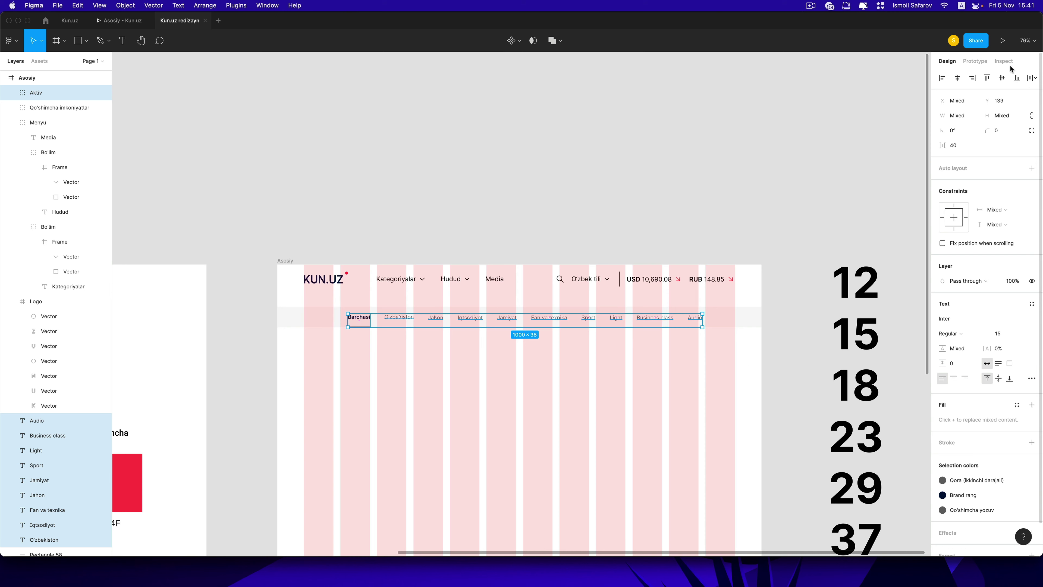
key(super+g)
click(956, 79)
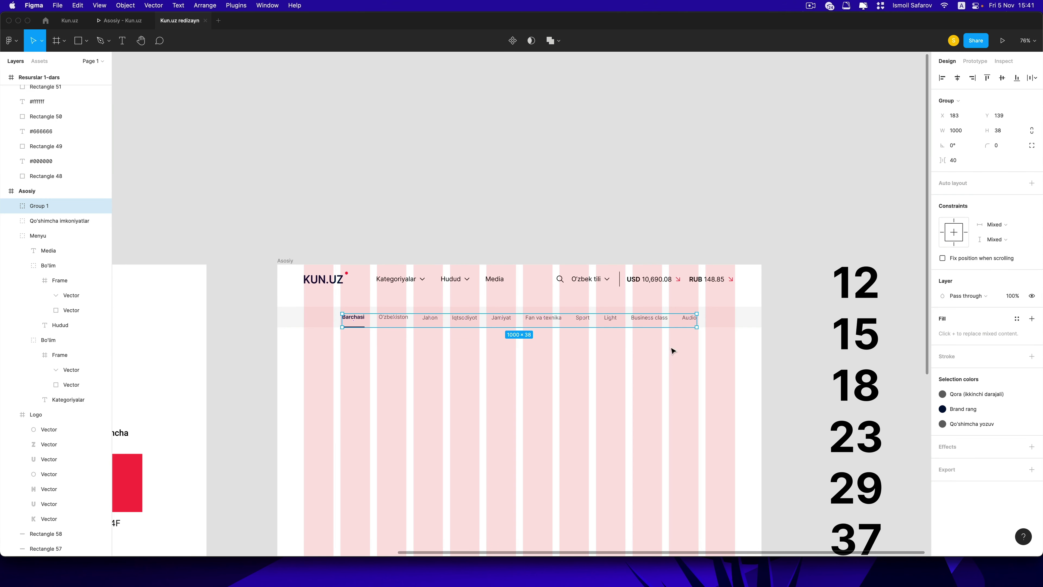
key(alt)
right_click(469, 316)
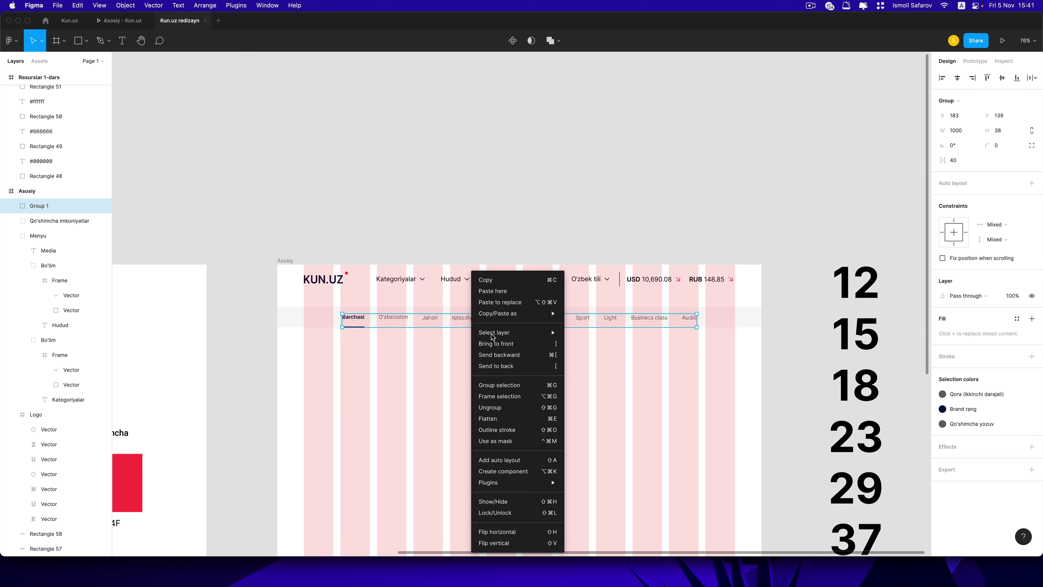
click(495, 409)
Step: Group the category row with its band as 'Menyu' and move it under the header
drag(320, 372, 709, 315)
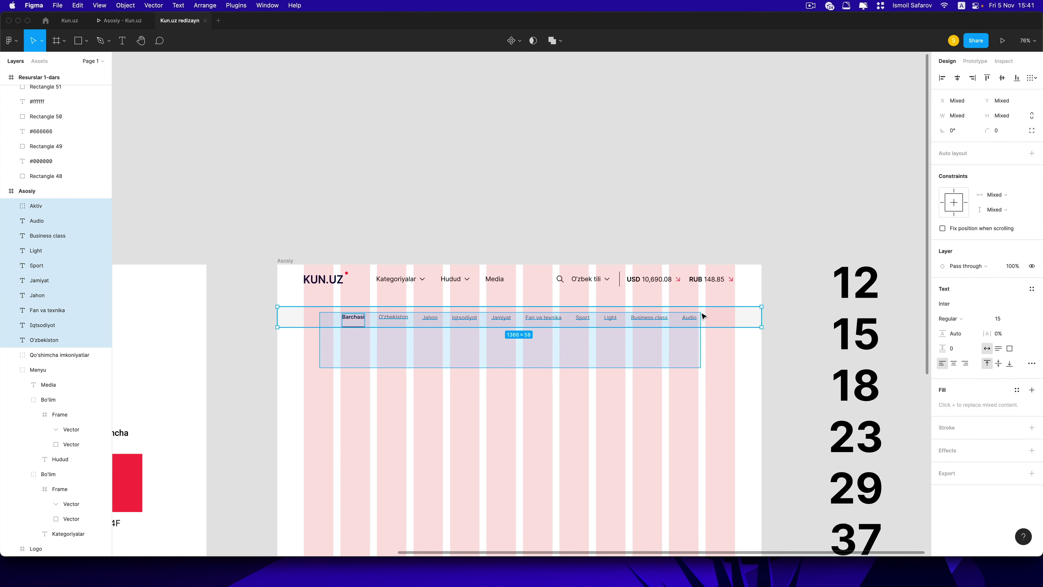
key(super+g)
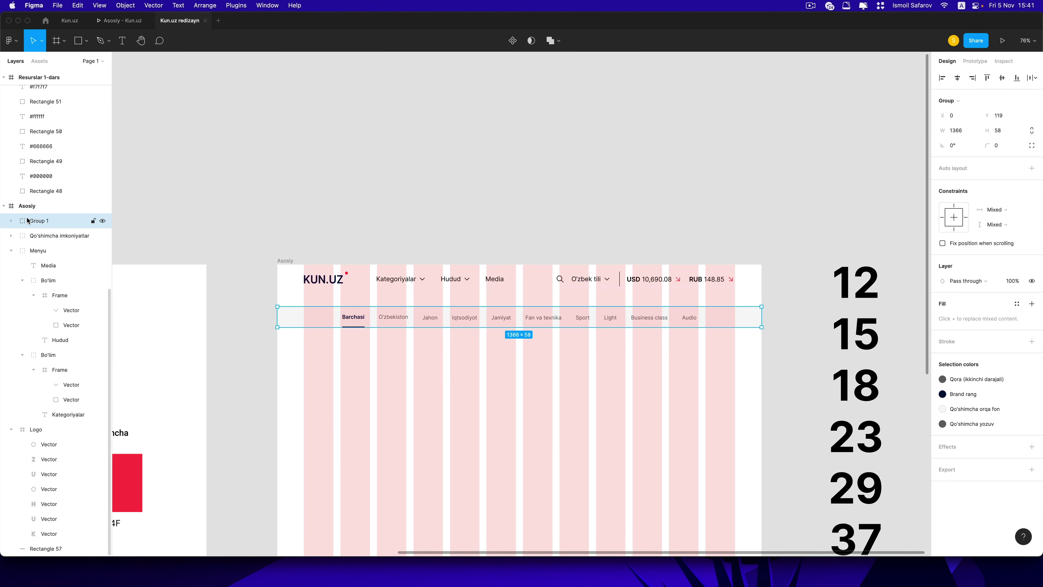
double_click(32, 220)
text(Menyu)
drag(361, 213, 583, 369)
Step: Group the top bar layers and name the group 'tepa qism'
click(778, 263)
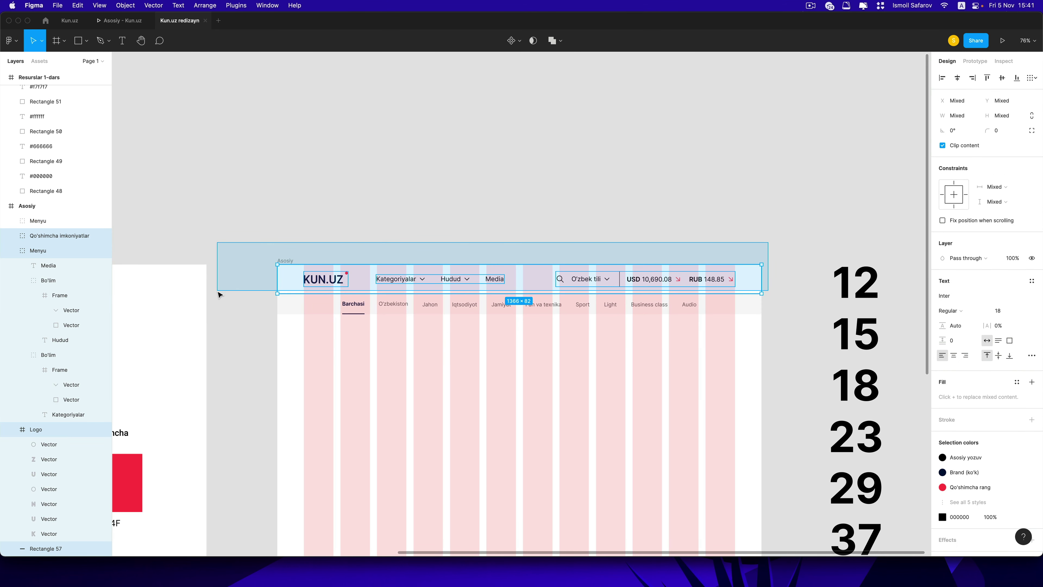
drag(744, 261, 220, 295)
key(super+g)
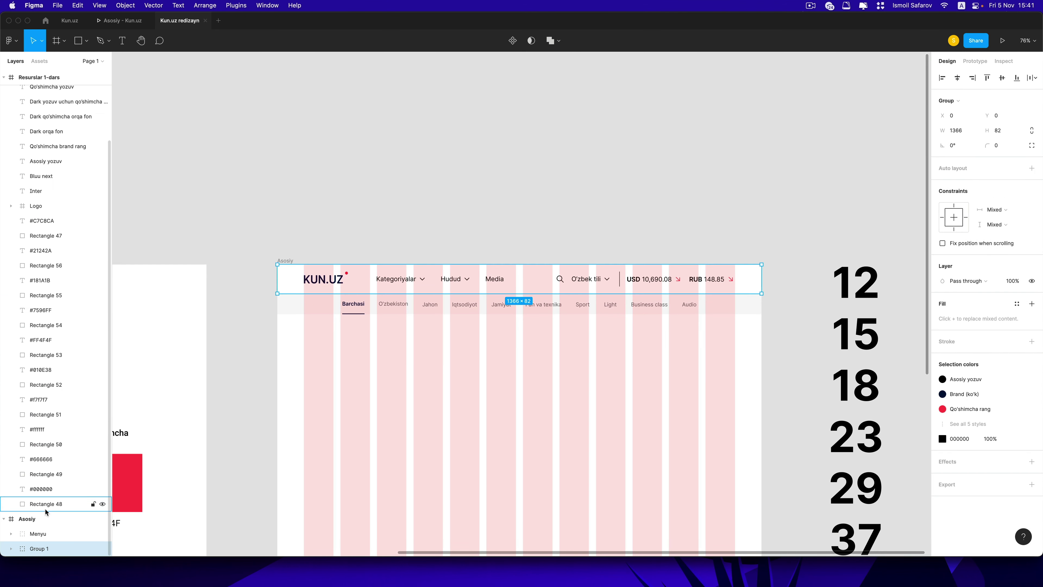
double_click(40, 549)
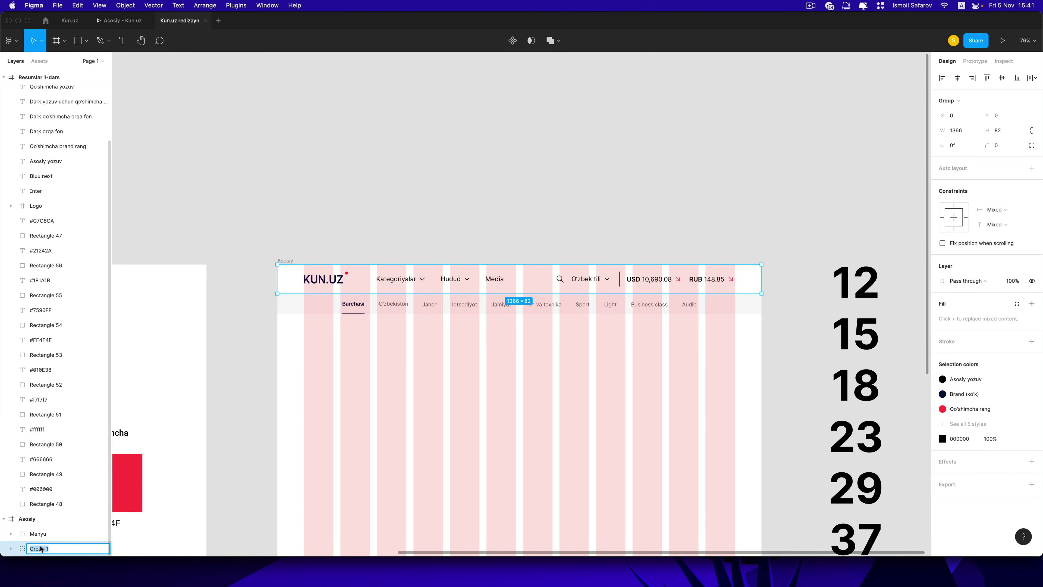
text(tepa qism)
key(Return)
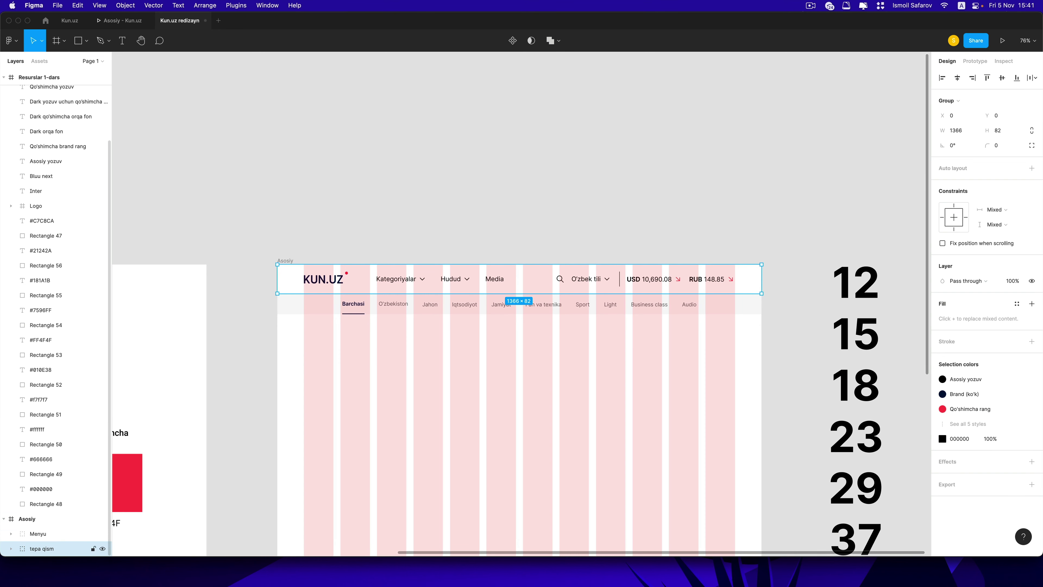
Step: Group 'tepa qism' with Menyu into one group named 'Header'
drag(333, 391, 535, 252)
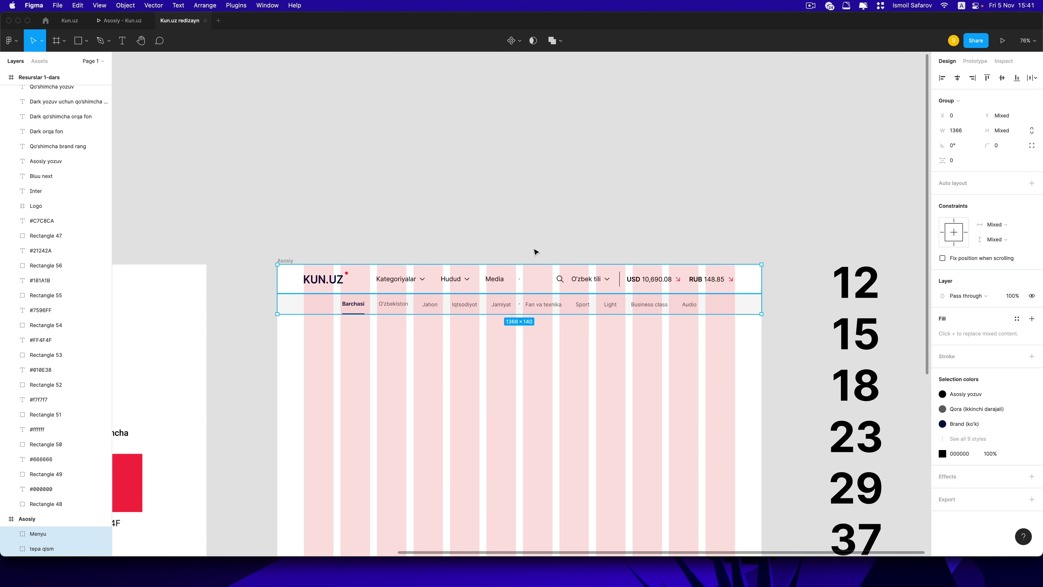
key(super+g)
double_click(52, 549)
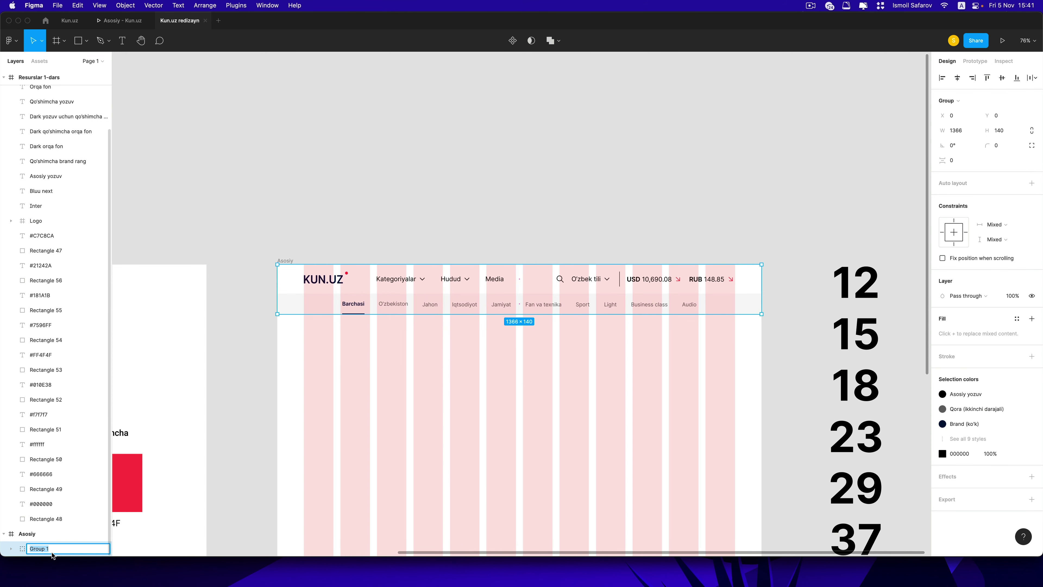
text(Header)
key(Return)
click(273, 272)
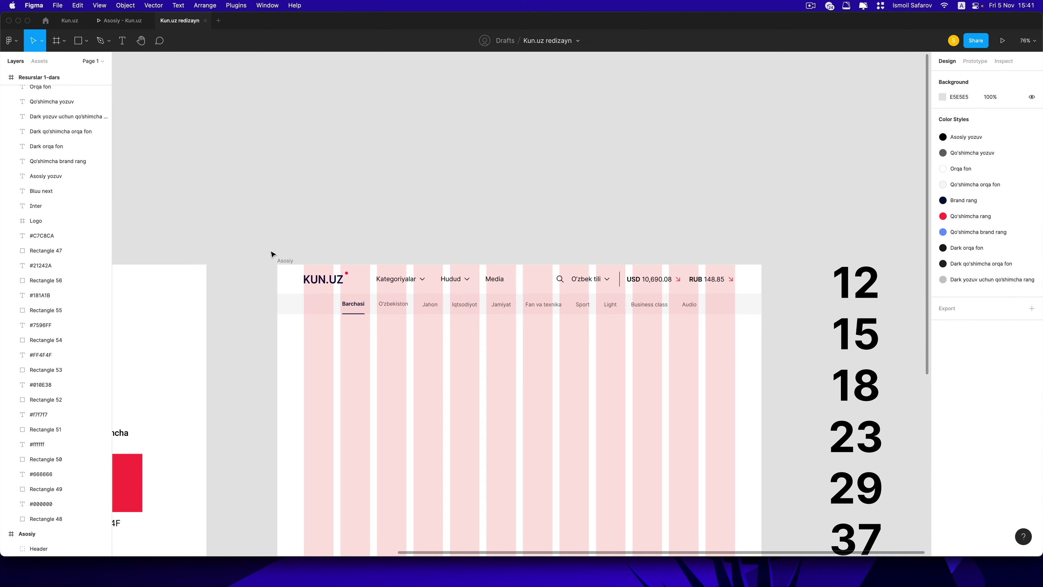
Step: Present the Asosiy frame, compare with the original Kun.uz page, then close the prototype tab
click(283, 262)
click(1002, 40)
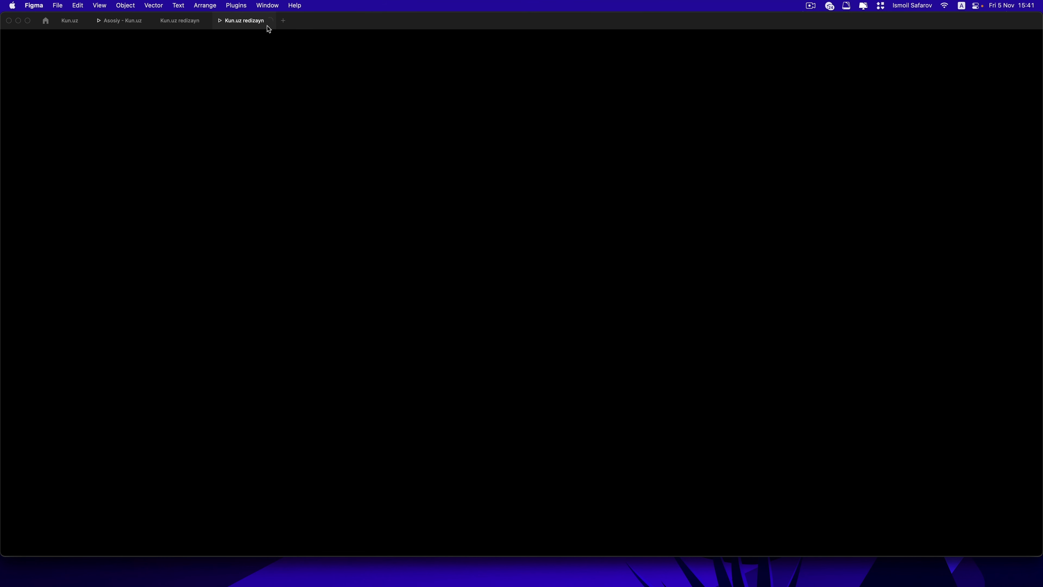
click(182, 22)
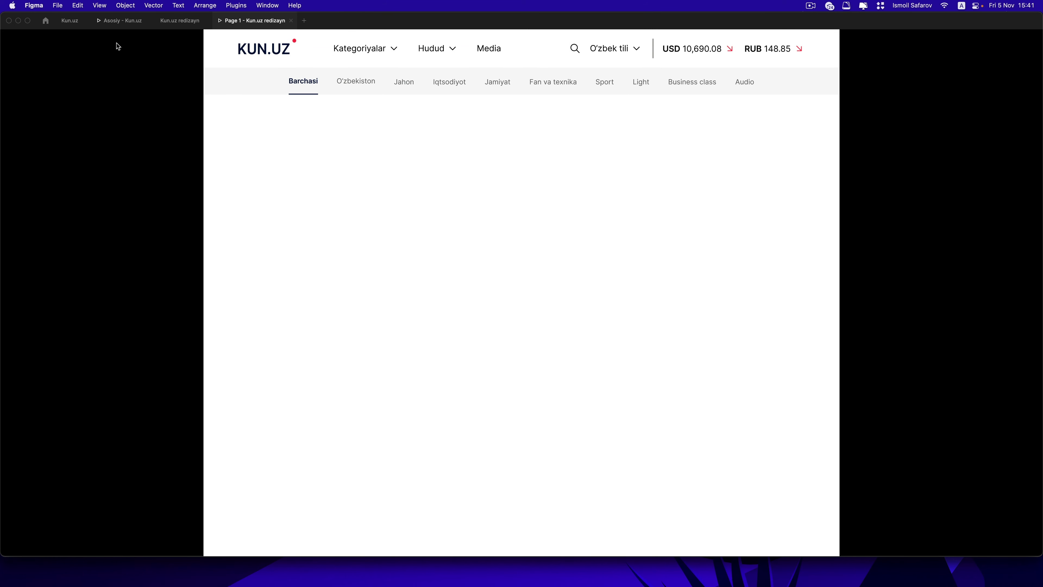
click(179, 20)
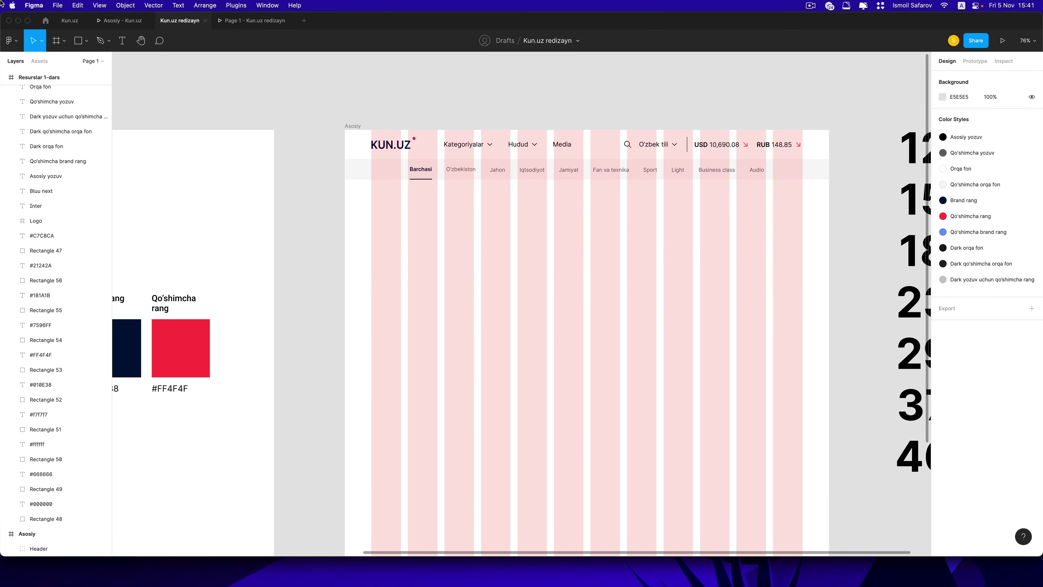
click(123, 20)
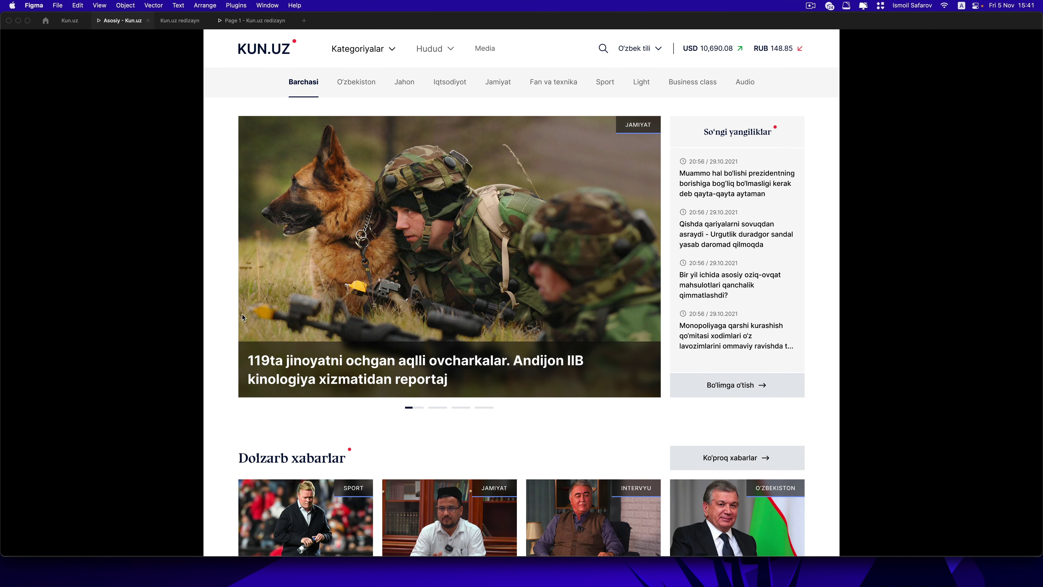
click(148, 21)
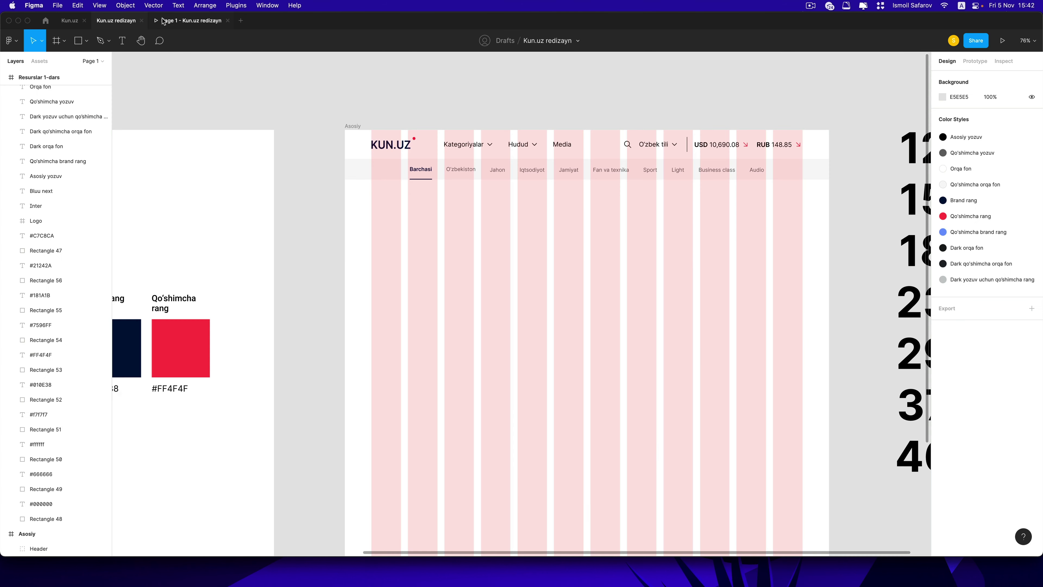
Step: Draw placeholder squares: a 186×186 square, a duplicate beside it, and a 372×372 one
scroll(452, 288, down, 1)
scroll(452, 287, right, 2)
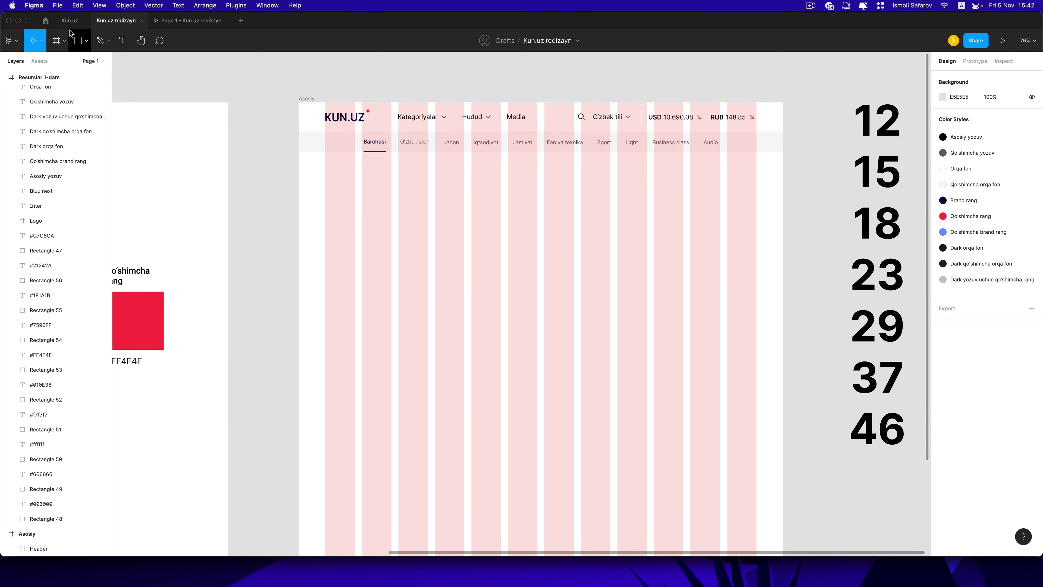
click(77, 41)
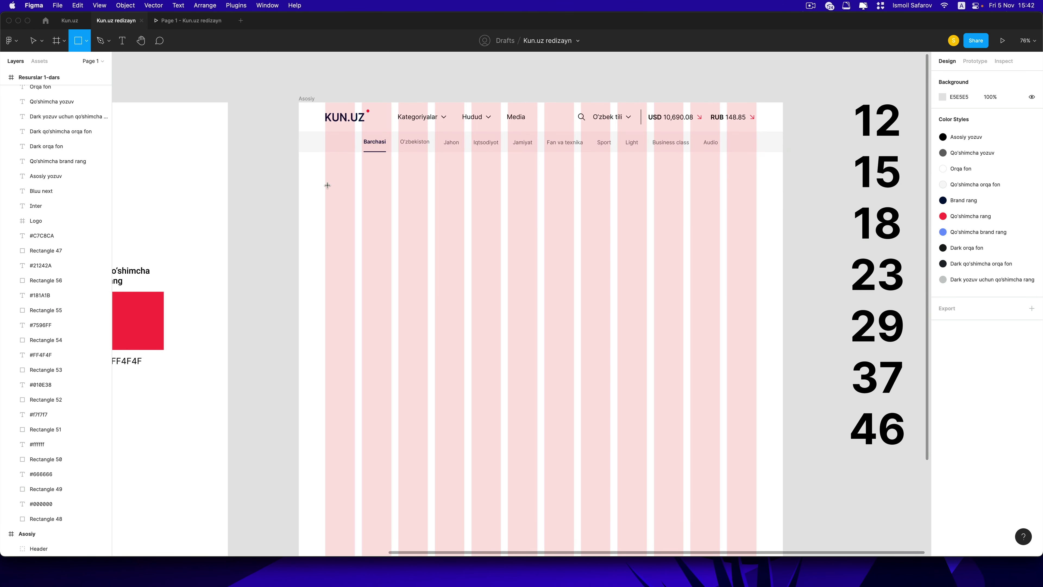
drag(327, 186, 391, 253)
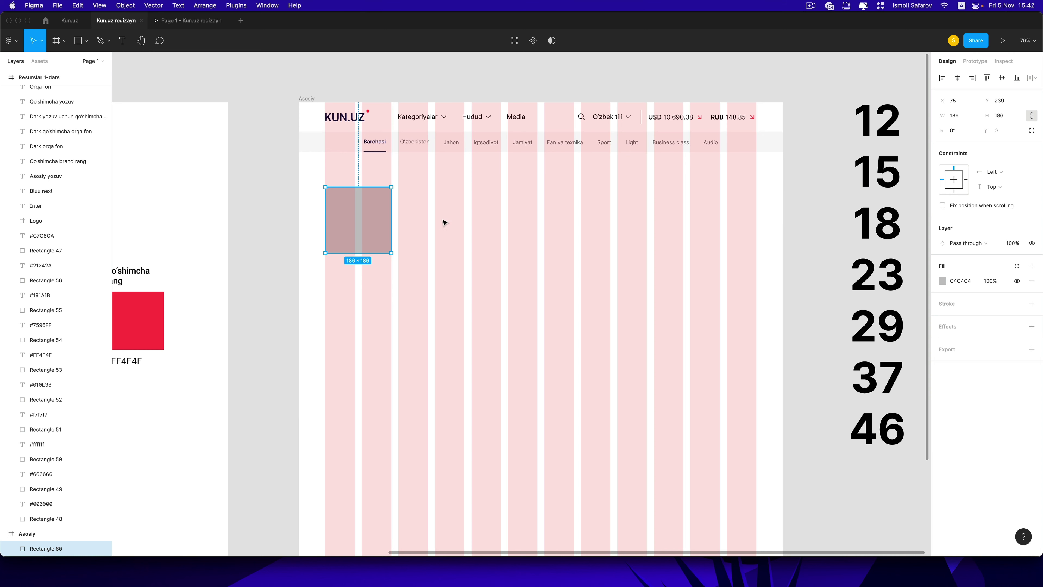
scroll(408, 213, down, 1)
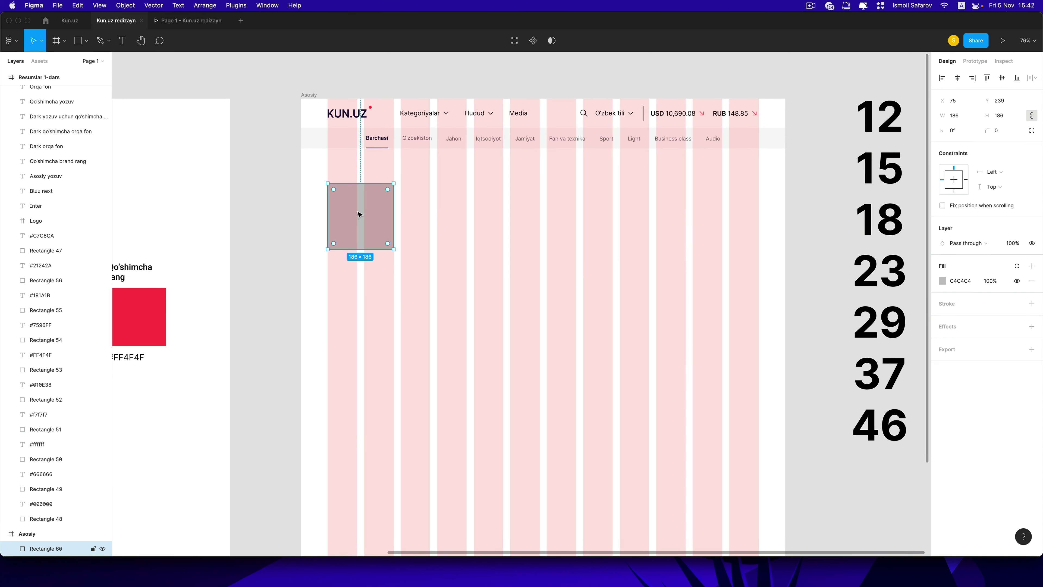
mouse_move(342, 212)
alt+mouse_down()
mouse_move(409, 212)
mouse_move(425, 273)
alt+mouse_up()
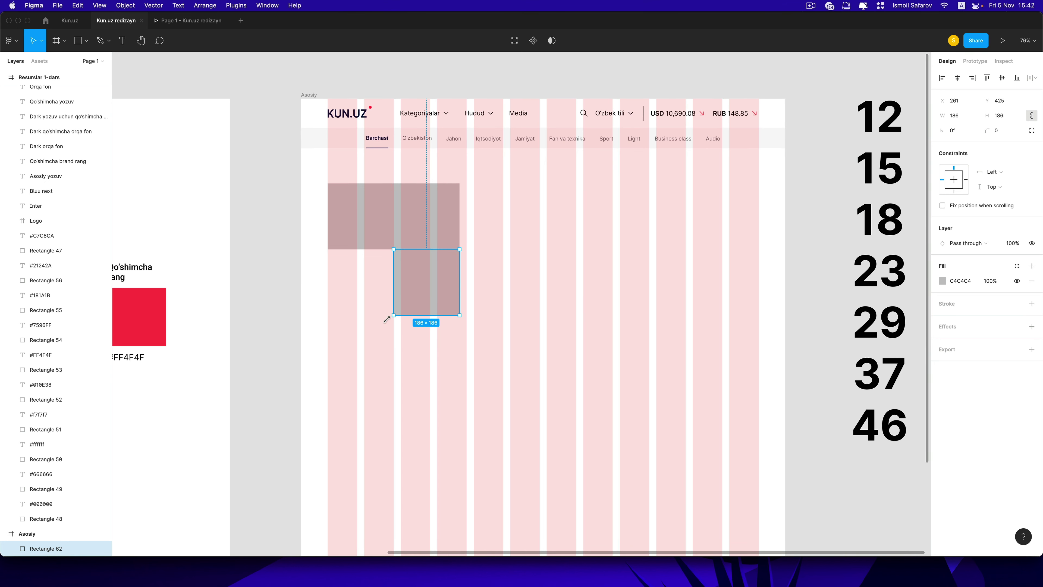
drag(386, 319, 327, 381)
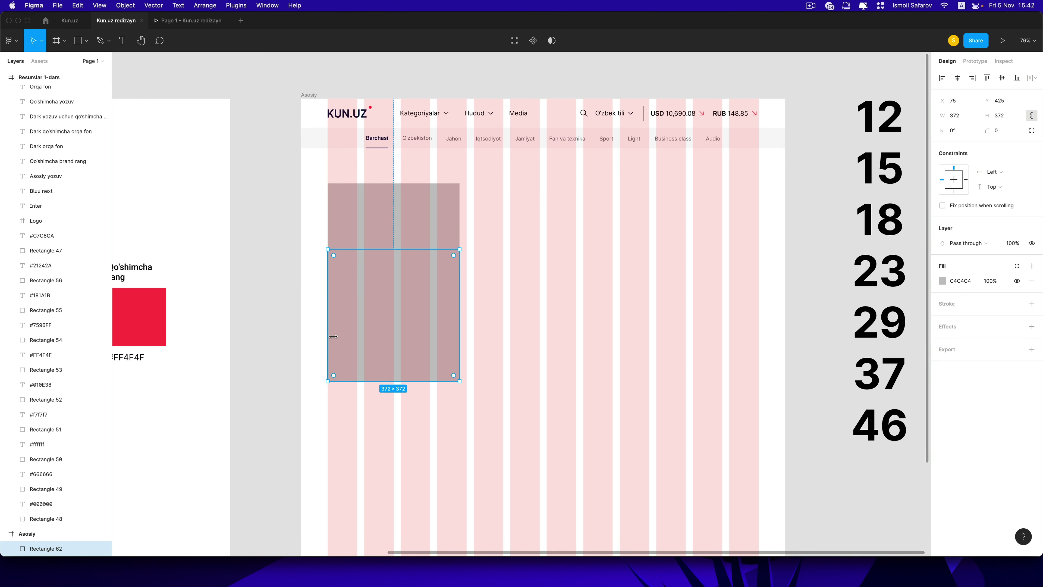
Step: Group the three squares, rotate the group 90° and enlarge it to 604.67×907
click(454, 196)
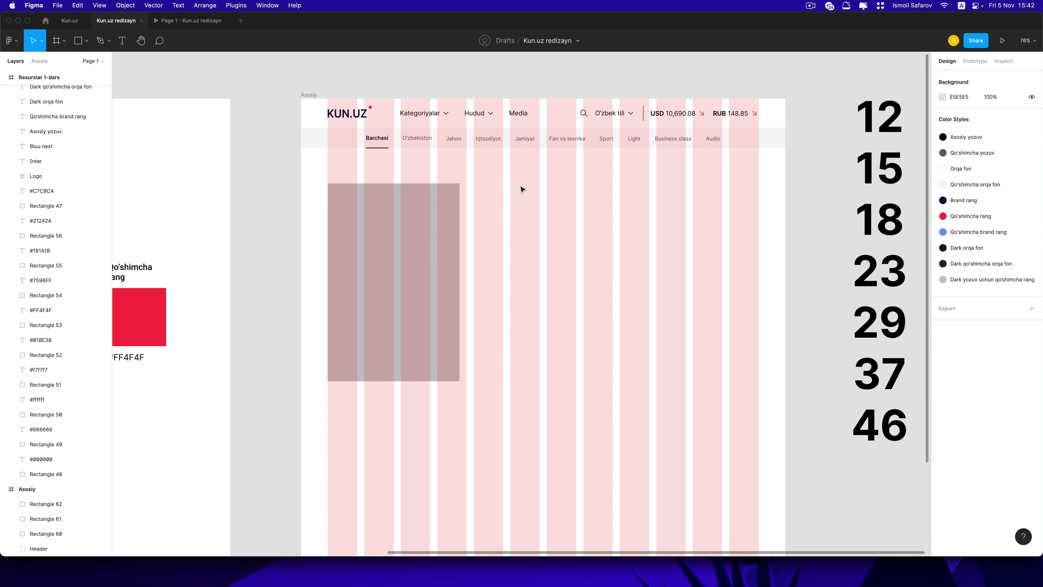
drag(521, 186, 325, 295)
key(super+g)
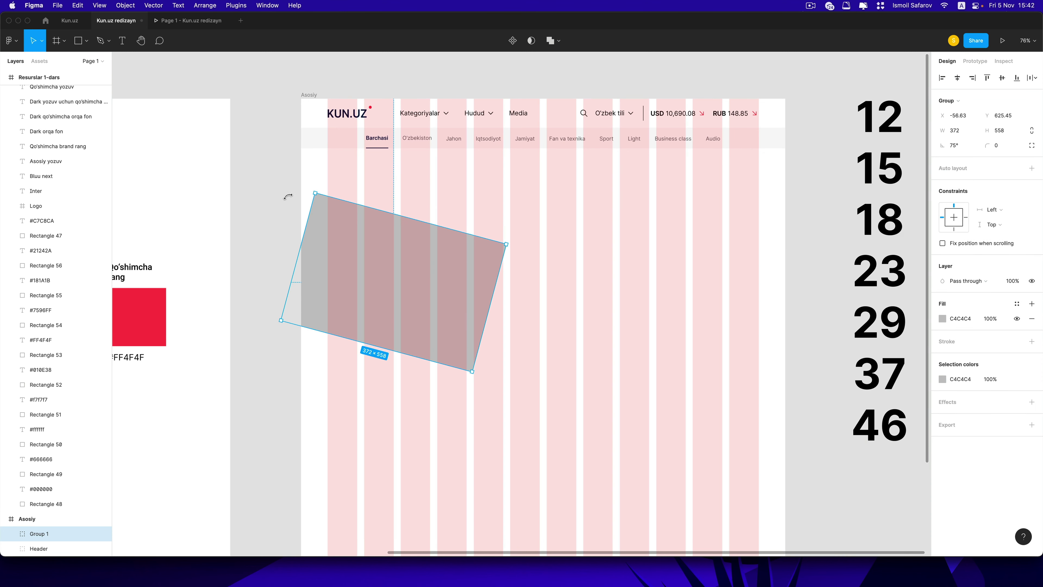
drag(463, 178, 287, 197)
drag(358, 243, 407, 223)
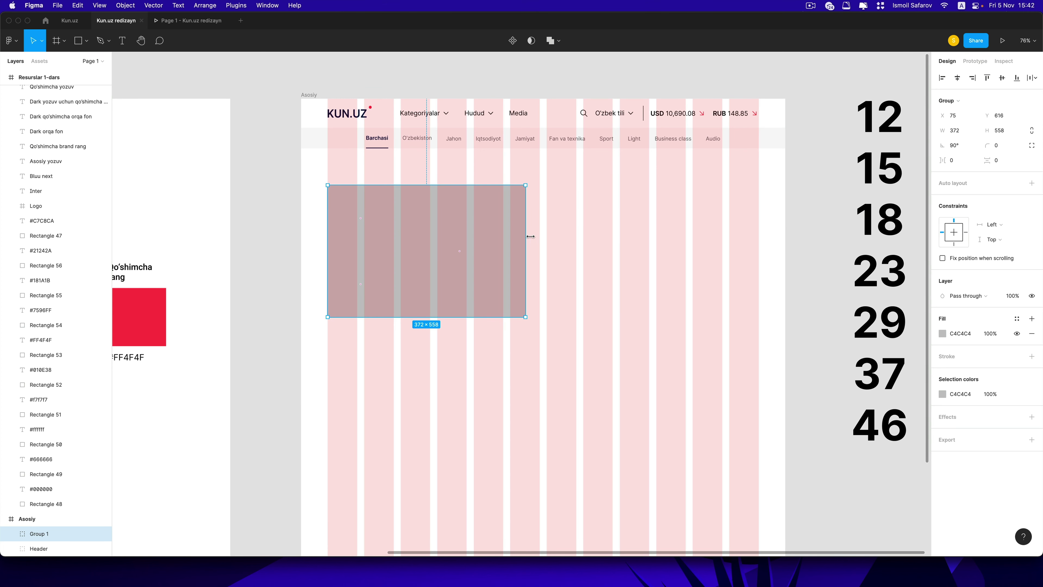
mouse_move(531, 237)
mouse_down()
mouse_move(624, 220)
mouse_move(596, 205)
mouse_up()
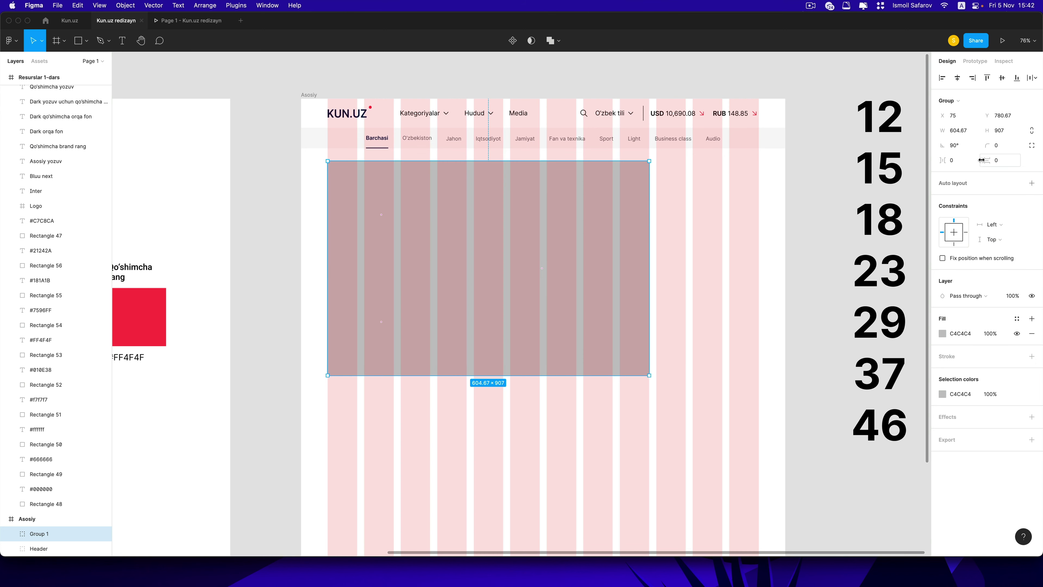
scroll(739, 193, down, 3)
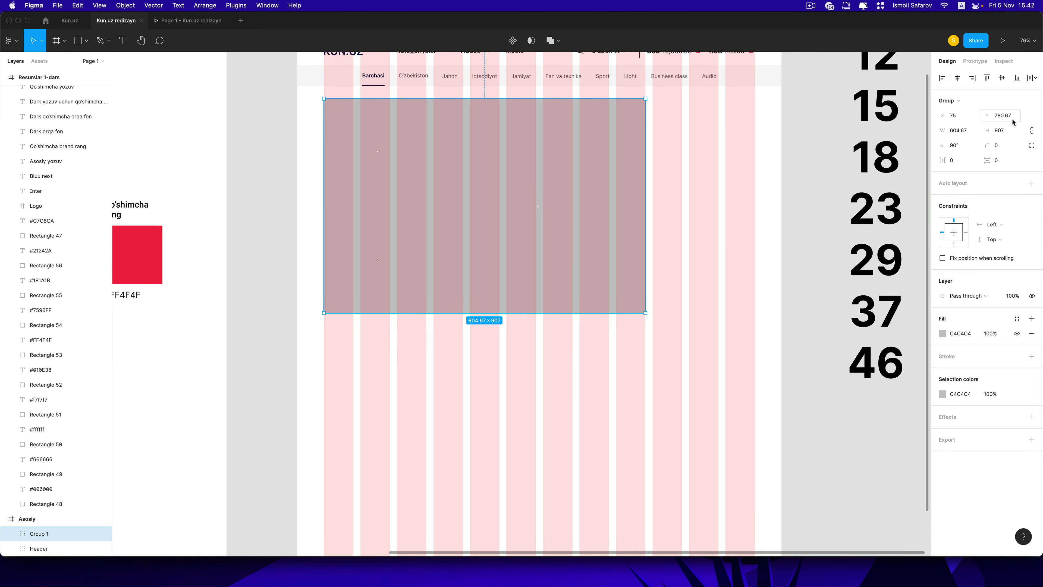
Step: Draw a wide rectangle below the group, widen it to 905 and set height 907
click(78, 40)
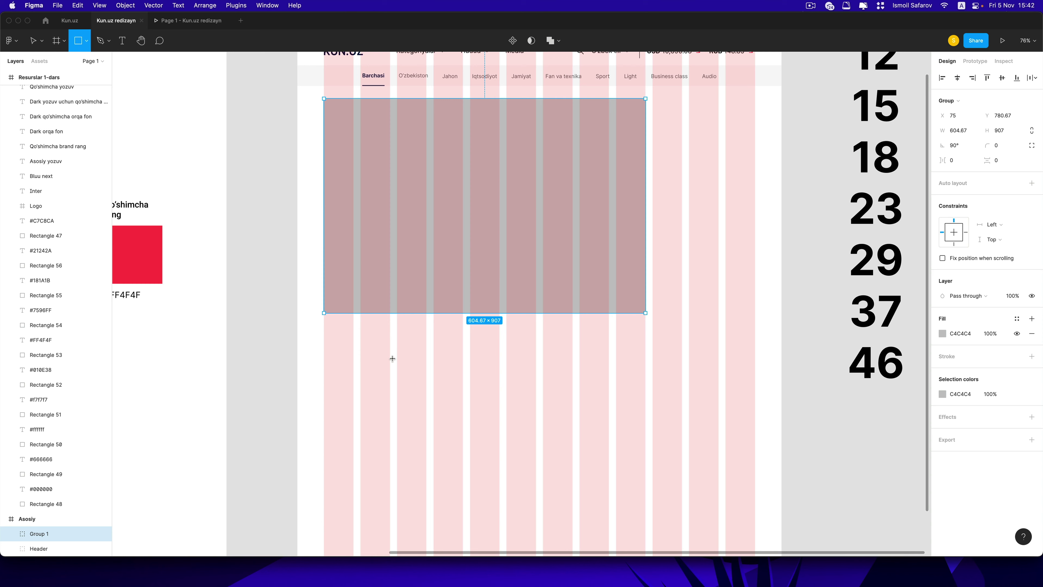
drag(325, 337, 640, 447)
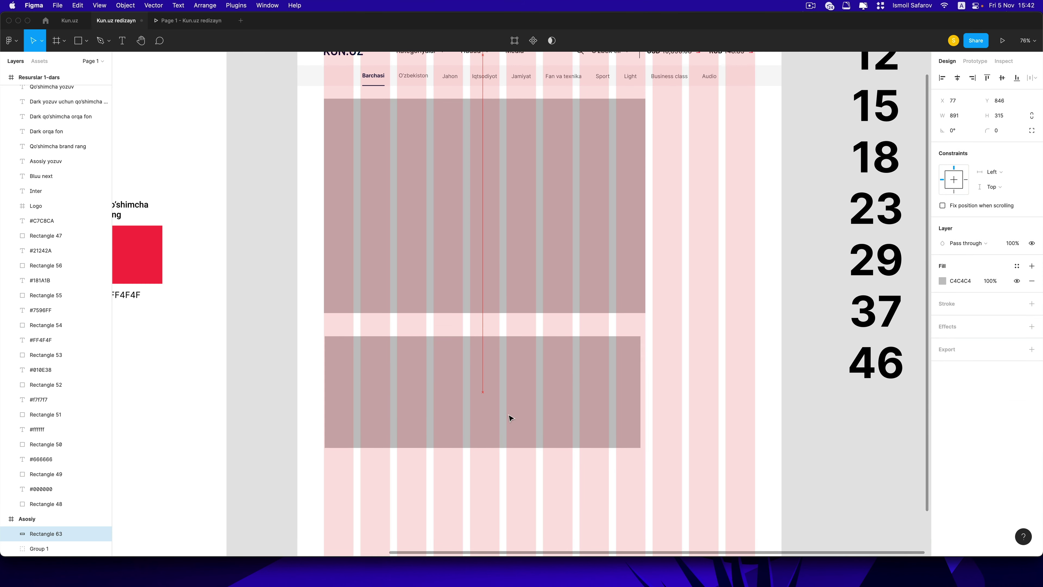
double_click(419, 263)
click(435, 243)
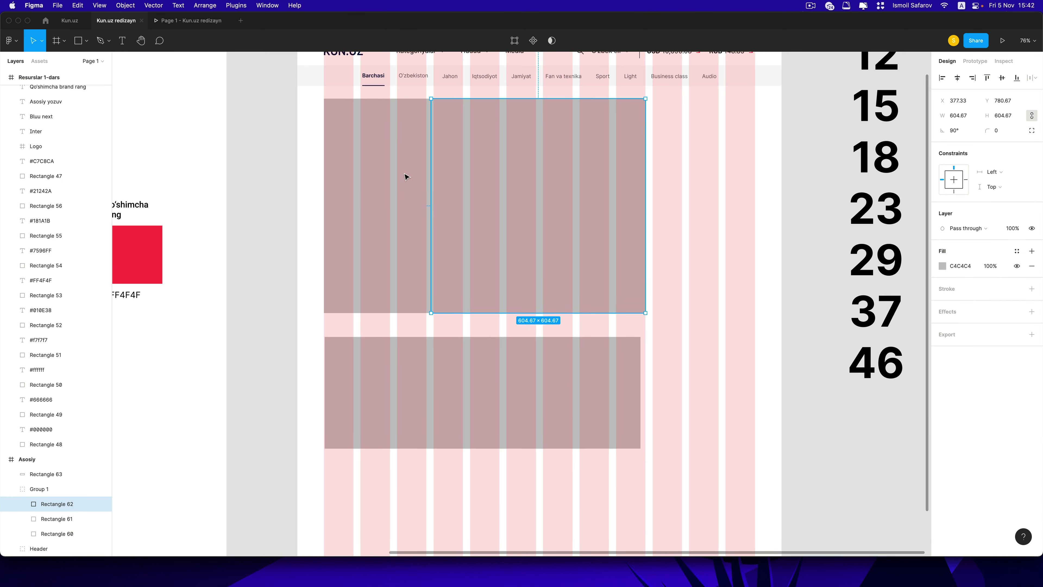
click(405, 174)
click(496, 359)
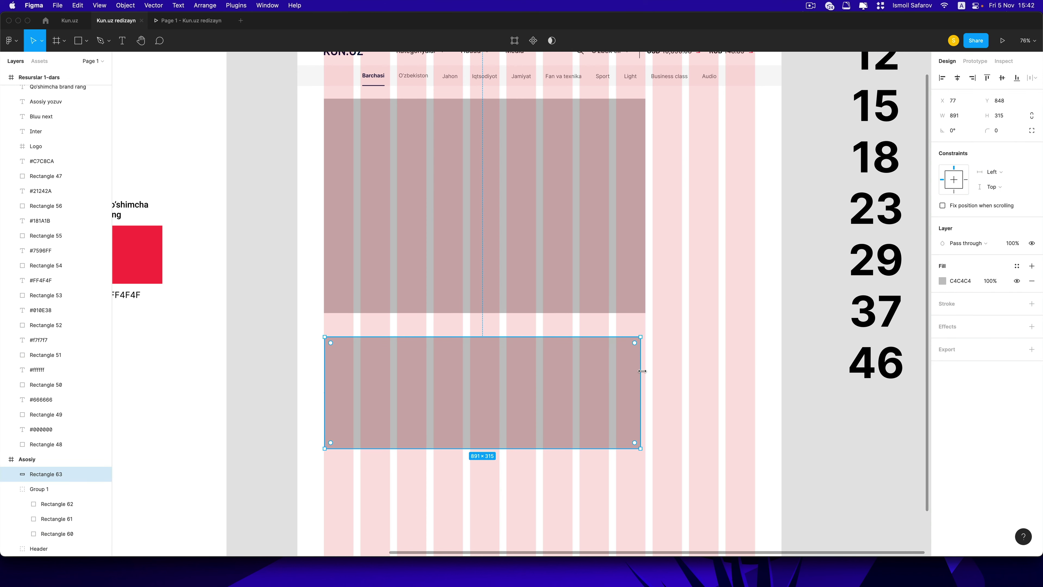
drag(642, 371, 645, 370)
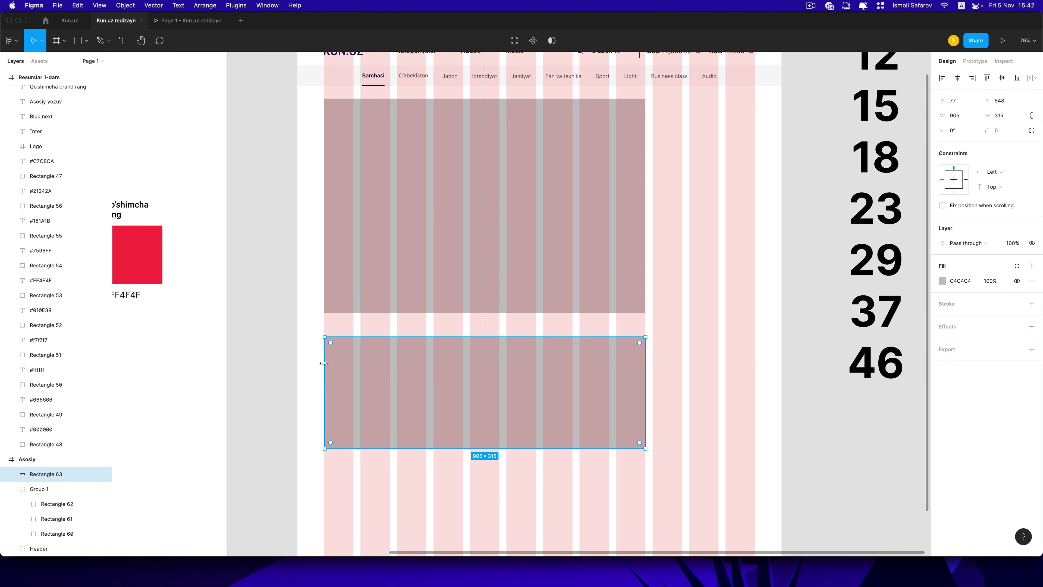
click(424, 278)
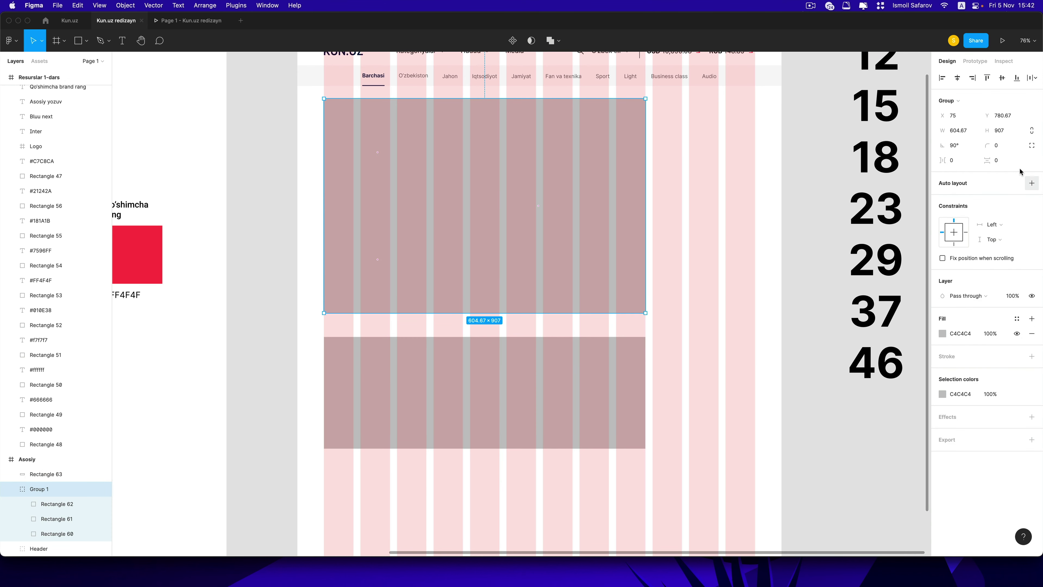
click(536, 407)
click(1003, 116)
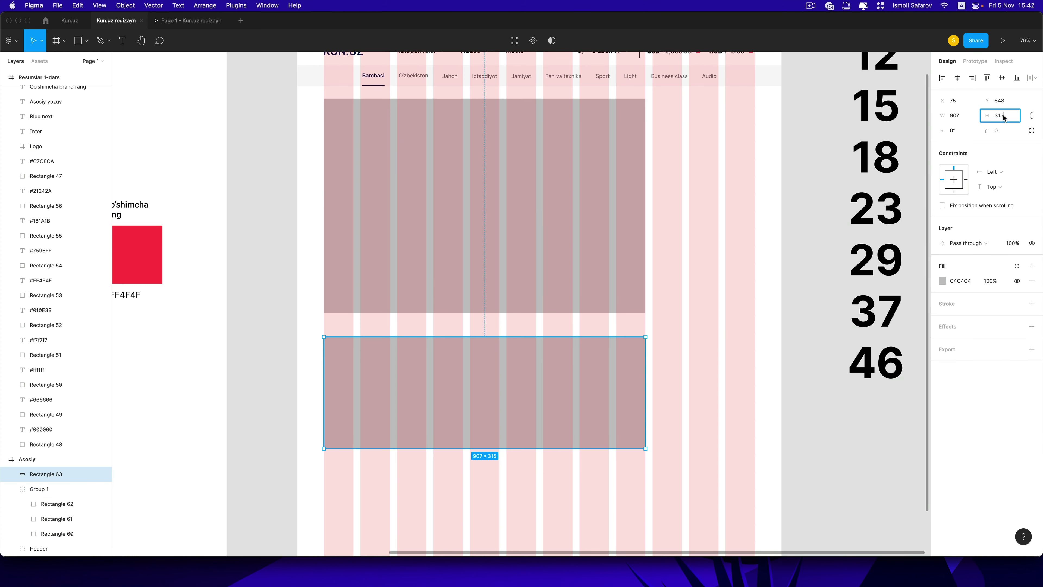
text(7)
key(Return)
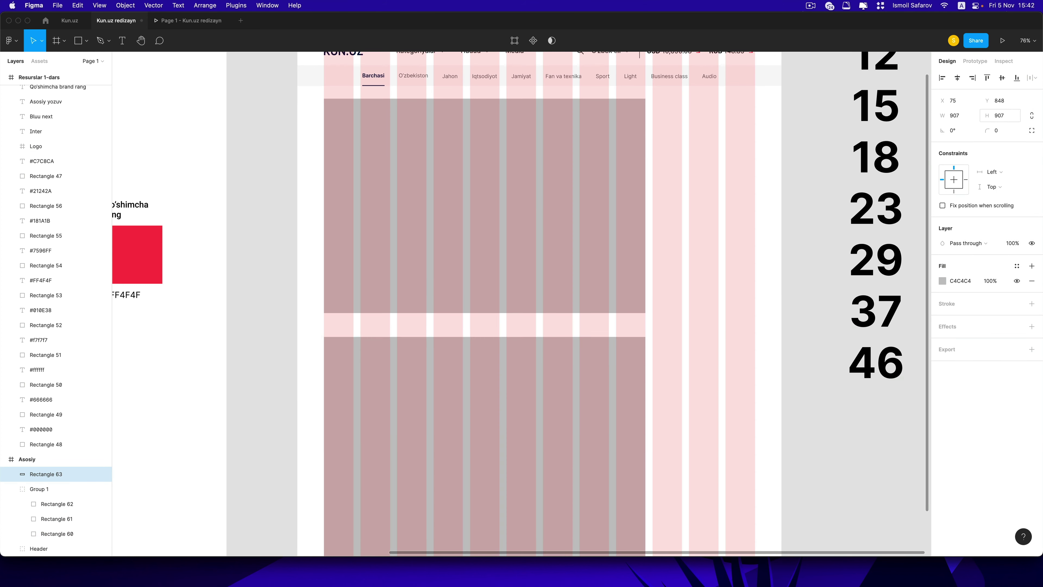
Step: Delete the grouped squares, leaving only the large grey placeholder rectangle
click(642, 171)
key(Delete)
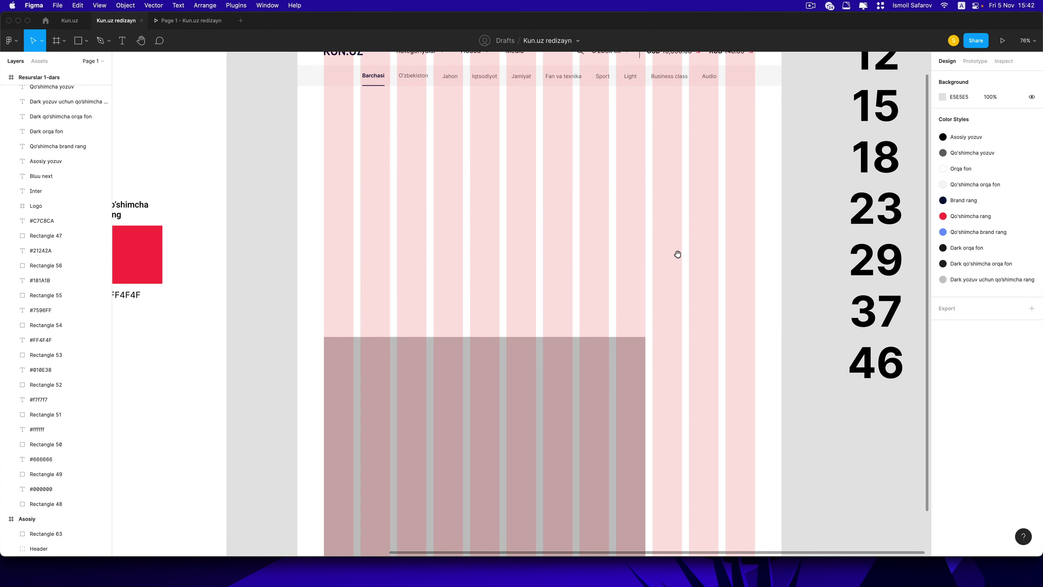
scroll(678, 254, down, 2)
click(493, 296)
scroll(518, 230, down, 3)
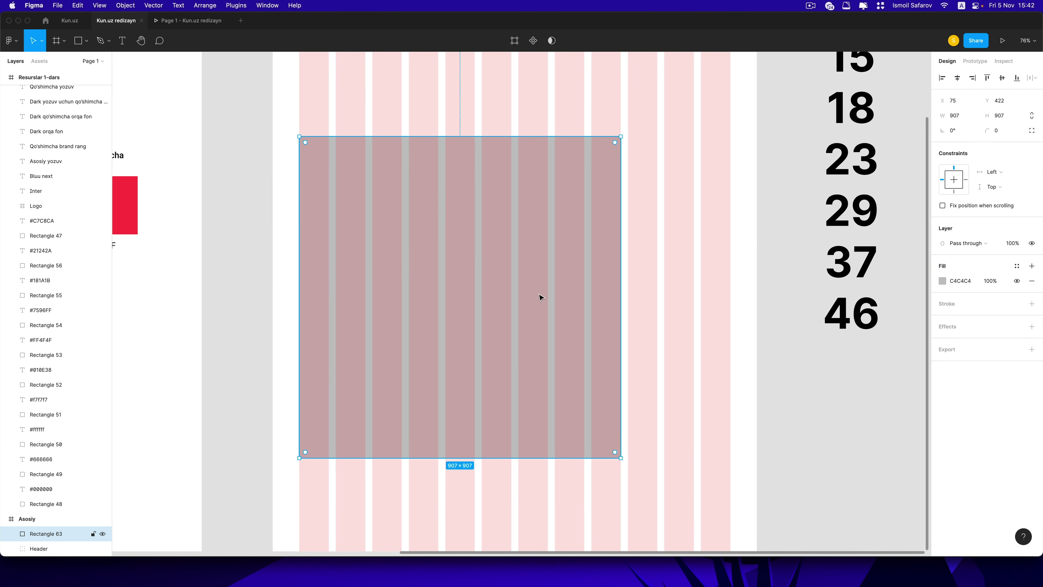
Step: Undo the recent edits to return to the single 907×907 placeholder rectangle
click(642, 232)
scroll(647, 205, up, 2)
click(542, 306)
click(637, 318)
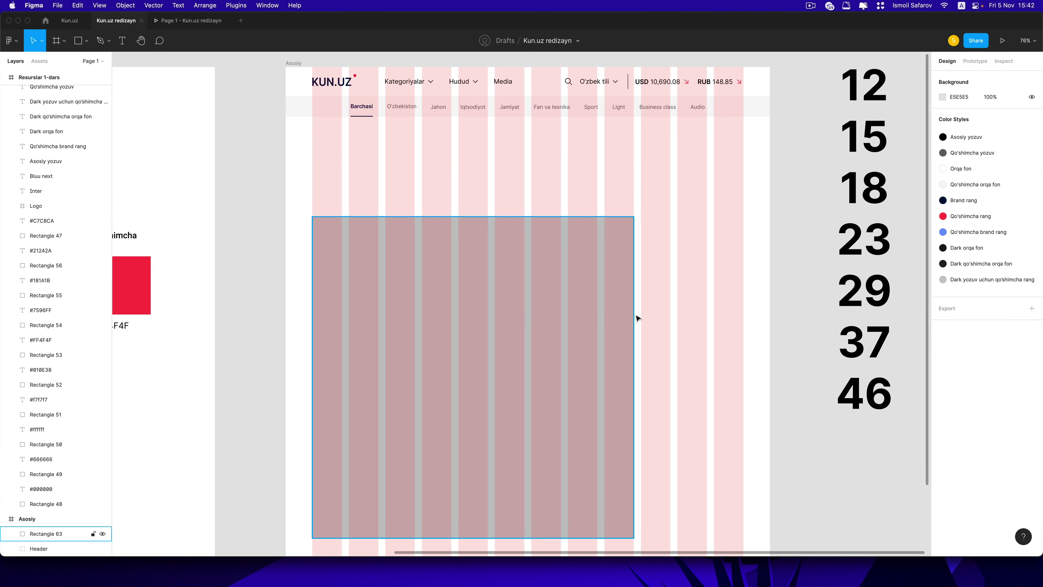
click(602, 302)
click(739, 206)
click(631, 220)
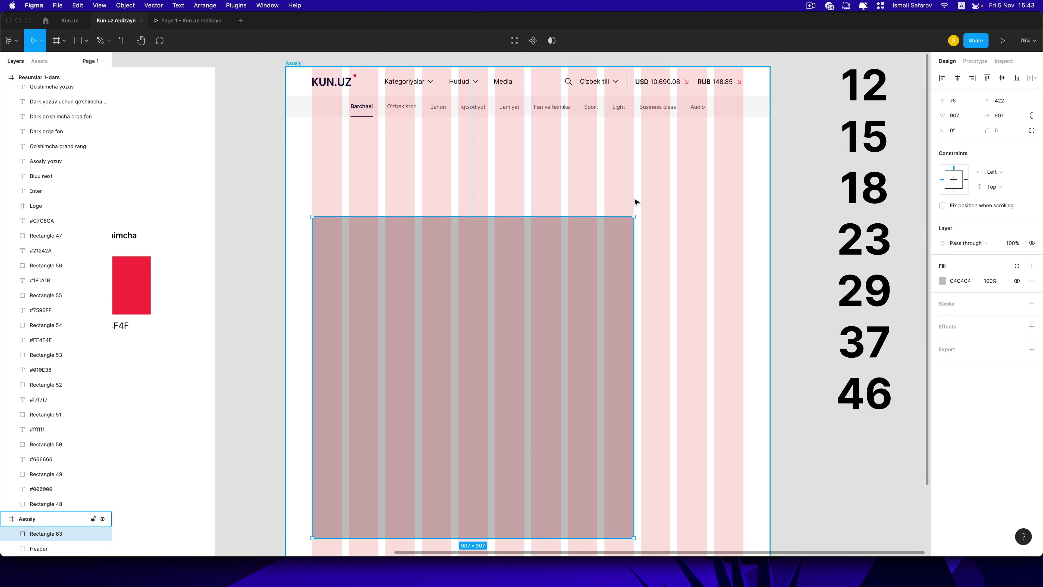
key(ctrl+z)
key(ctrl+z)
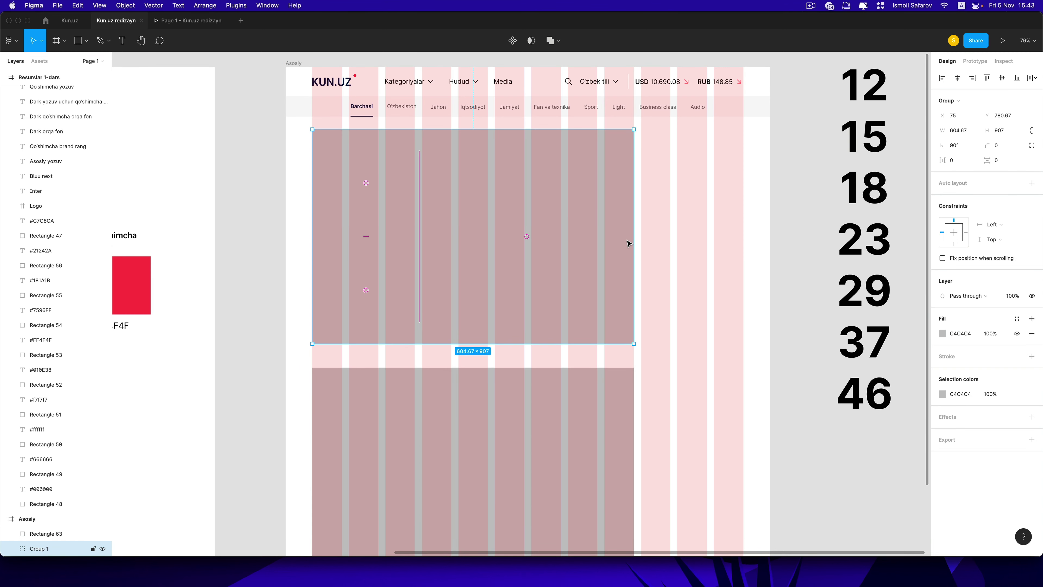
key(ctrl+z)
key(ctrl+z)
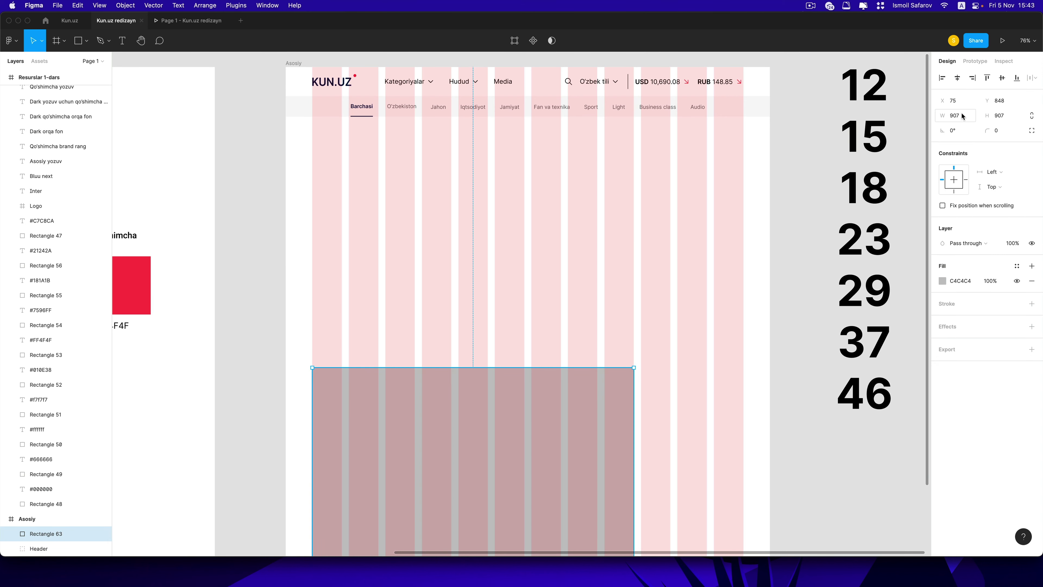
Step: Set the rectangle's height to 604 and move it just below the header
click(962, 116)
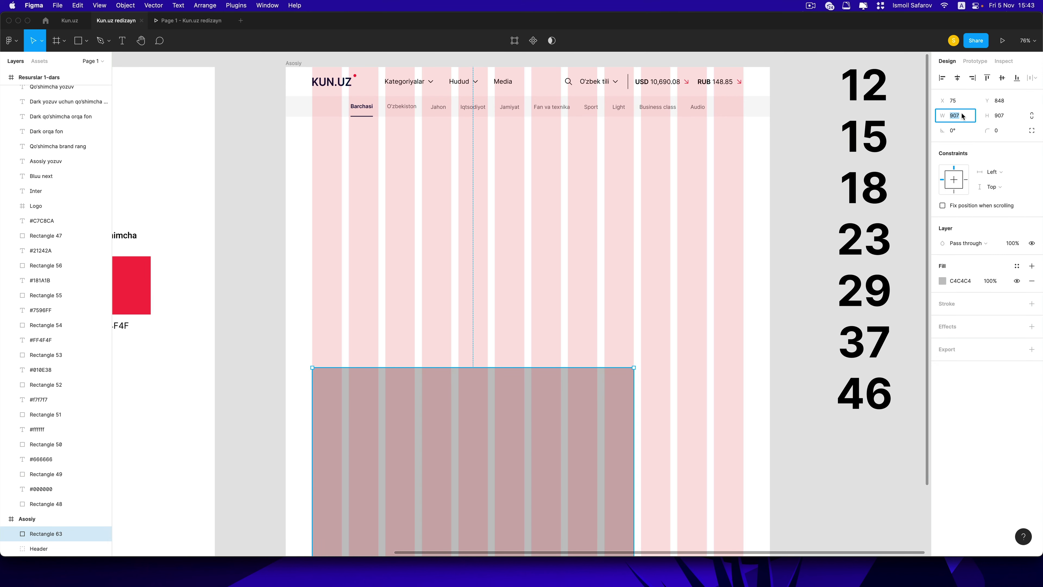
click(1015, 113)
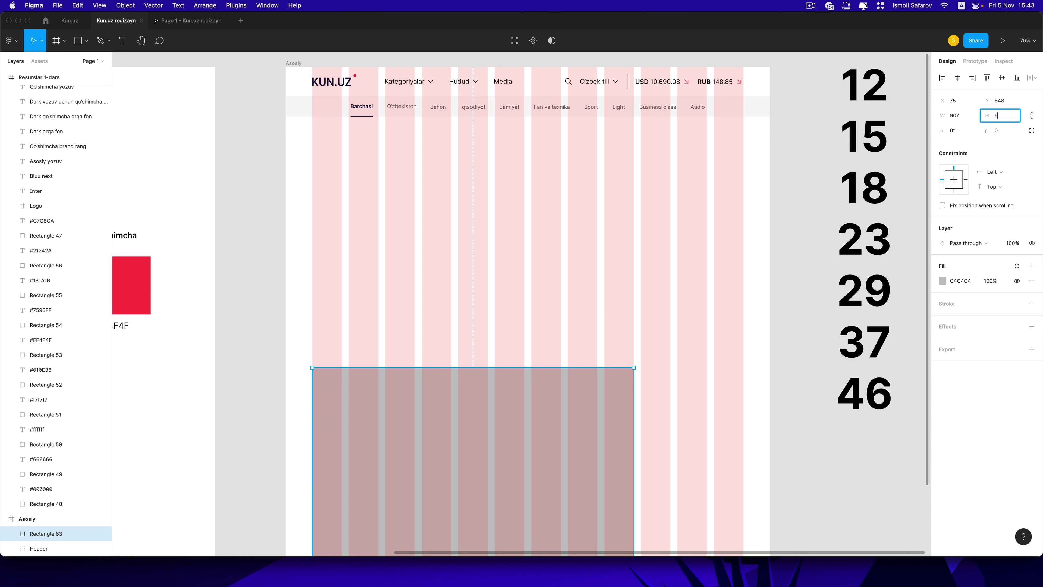
text(4)
key(Return)
drag(542, 468, 543, 271)
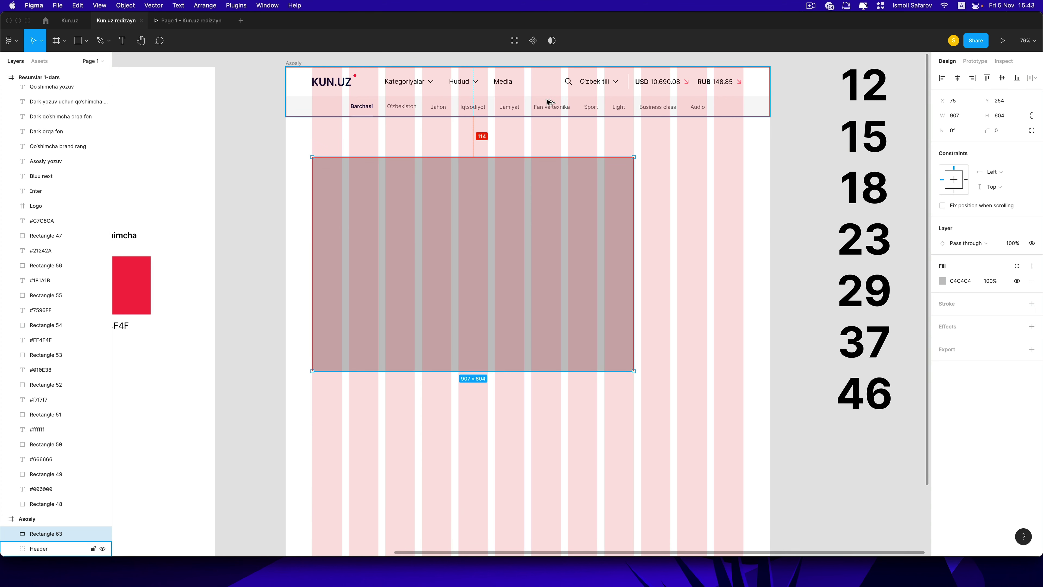
key(super+Tab)
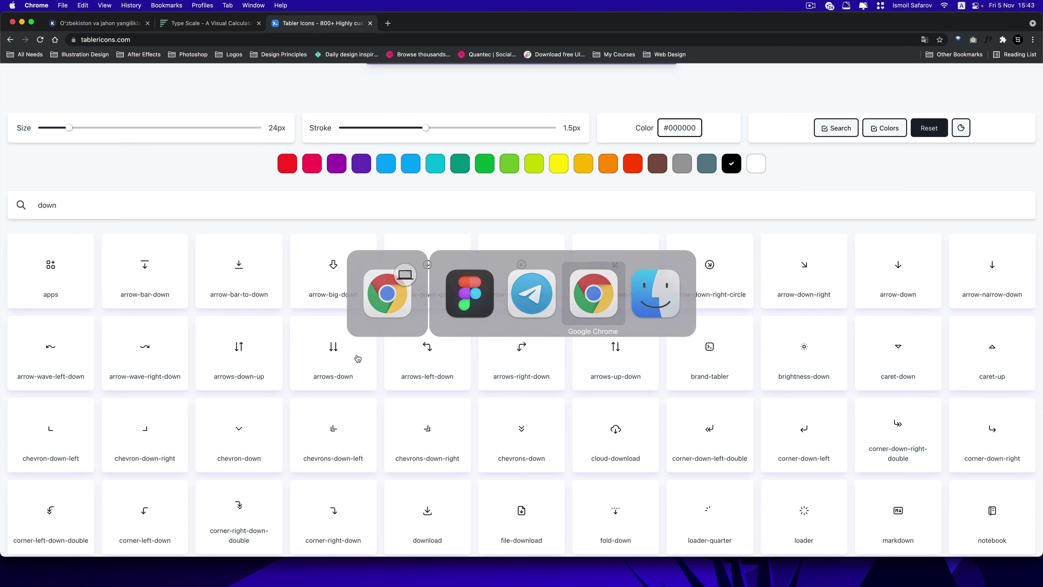
Step: Open the kun.uz article about the Tashkent fog from the homepage
click(98, 26)
scroll(339, 351, up, 10)
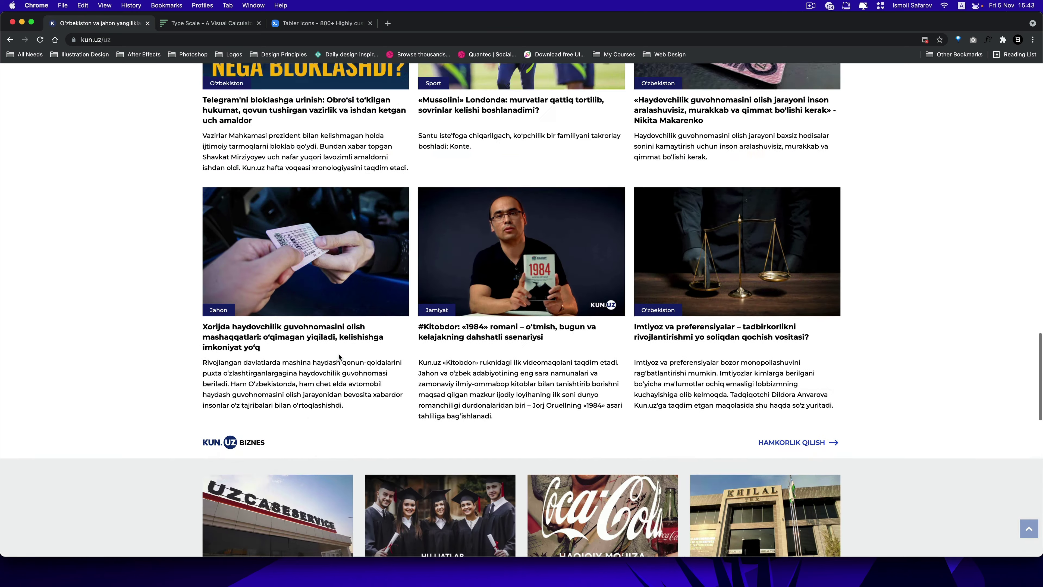
scroll(338, 354, up, 10)
scroll(408, 280, up, 10)
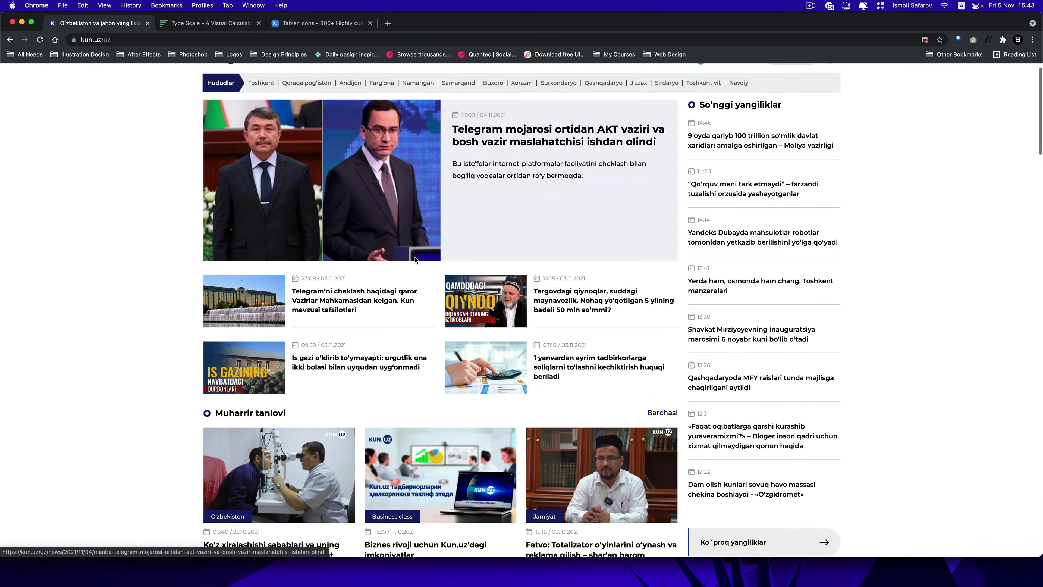
scroll(410, 267, down, 5)
scroll(415, 256, down, 2)
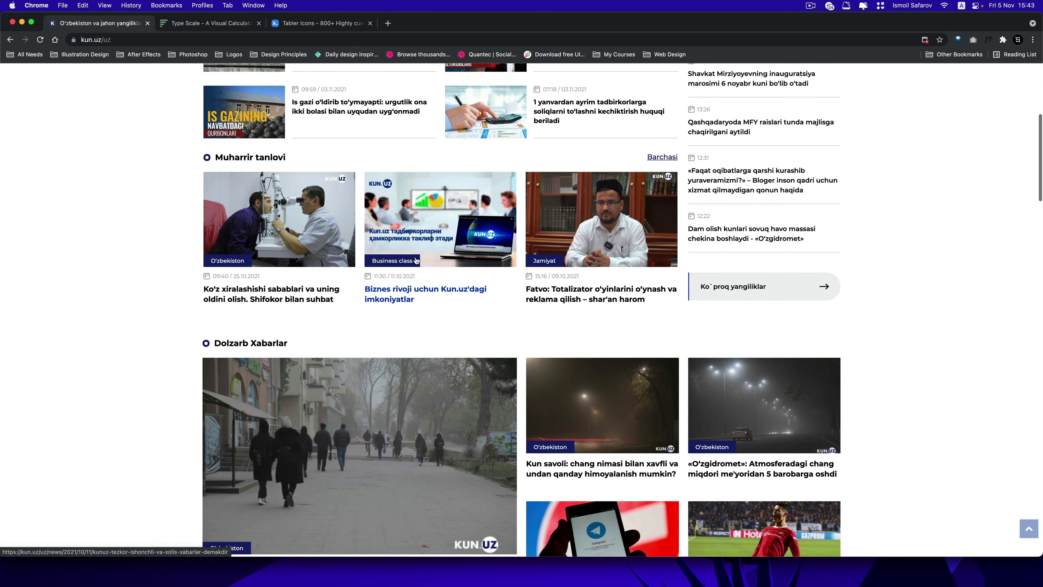
scroll(292, 338, down, 5)
click(292, 337)
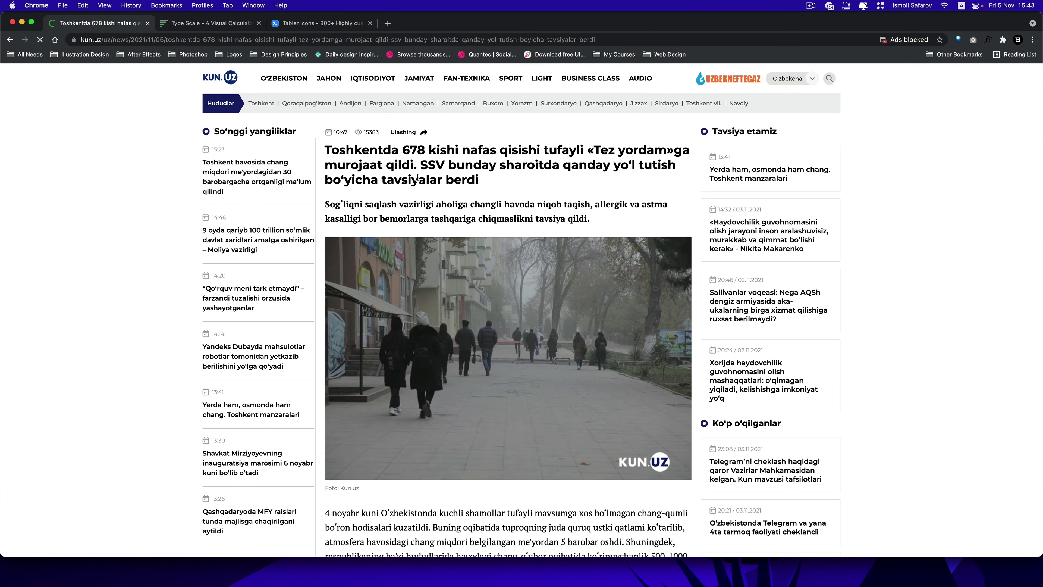
Step: Copy the article's street photo to the clipboard
drag(477, 176, 319, 148)
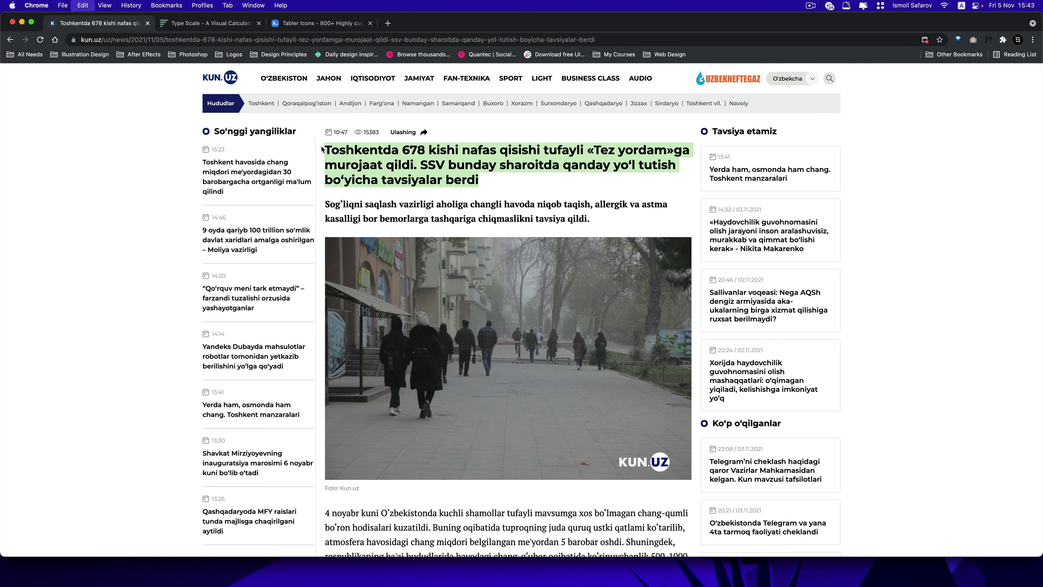
right_click(497, 292)
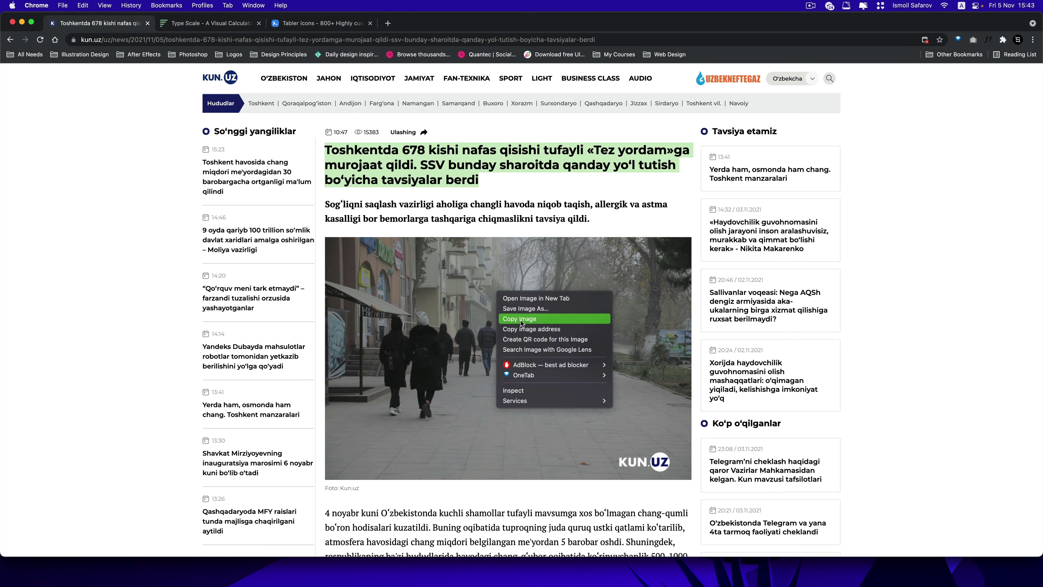
click(521, 330)
key(super+Tab)
key(super+Tab)
key(super+Tab)
key(super+Tab)
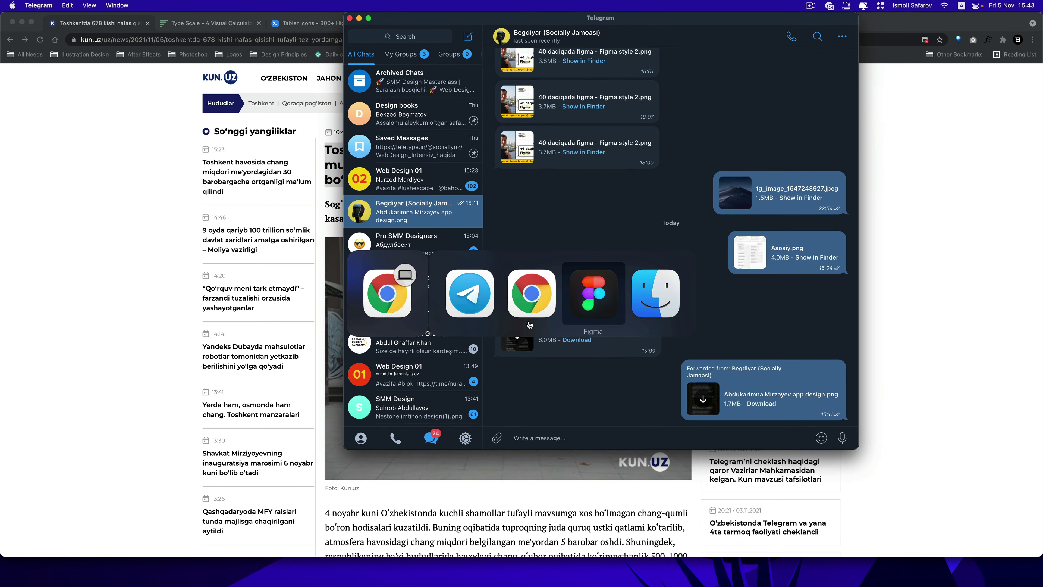
Step: Paste the Tashkent street photo into the main placeholder rectangle
key(super+v)
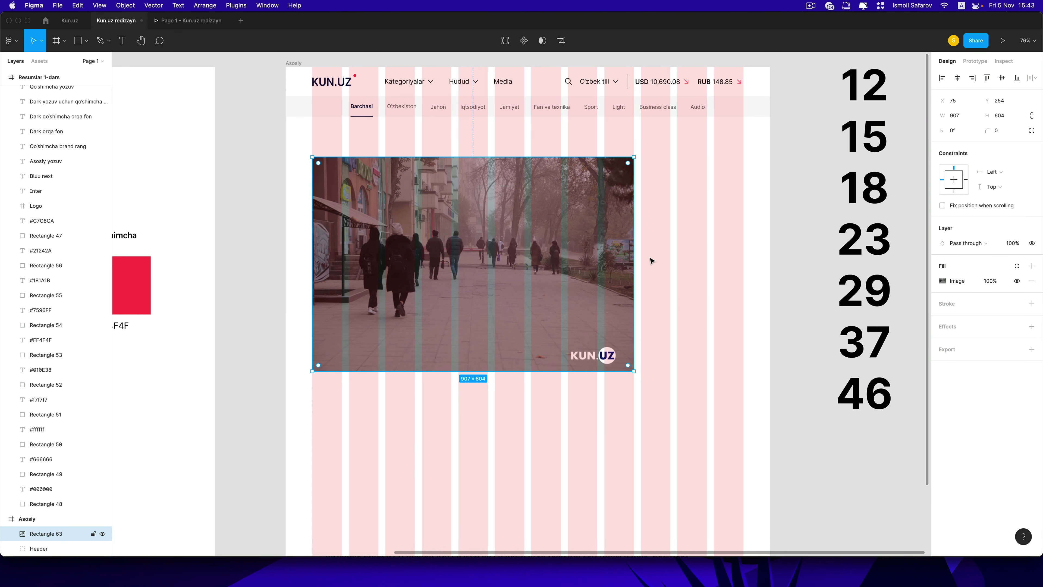
key(Escape)
click(473, 263)
click(648, 172)
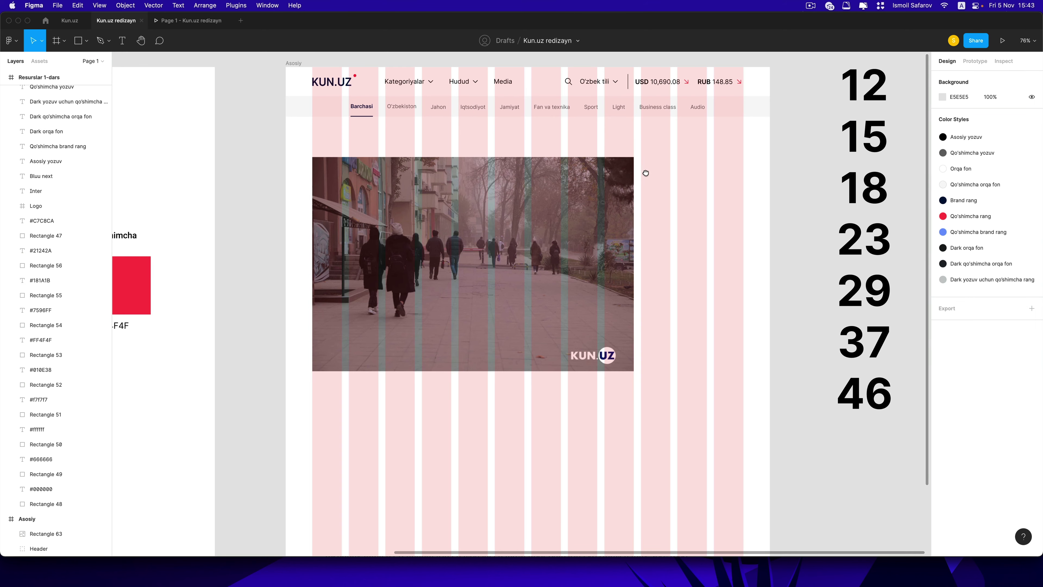
drag(645, 172, 636, 192)
scroll(628, 161, up, 5)
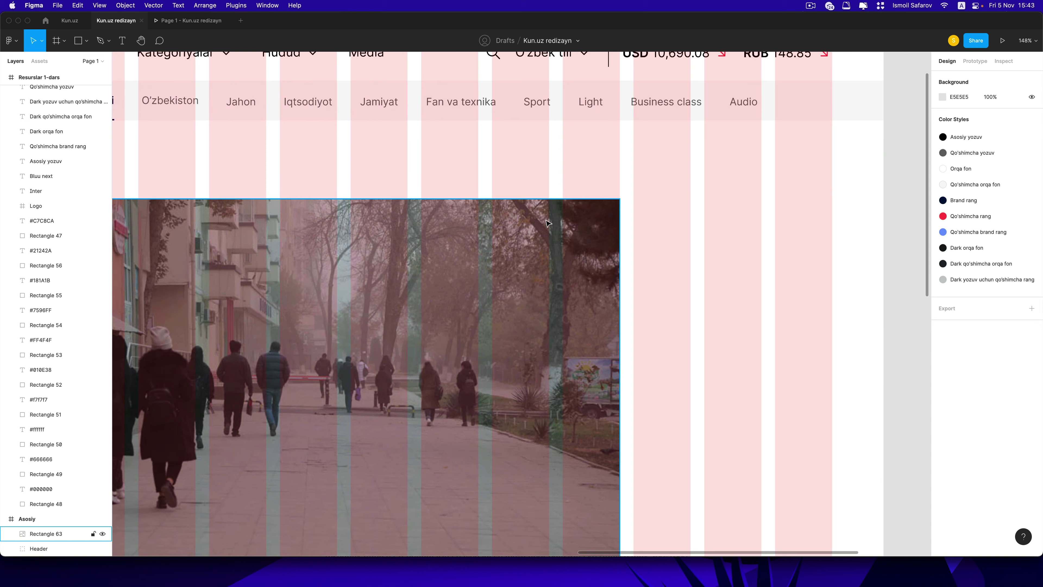
scroll(548, 223, up, 1)
Step: Draw a box over the photo filled with 000000 black at 50% opacity
key(r)
mouse_move(379, 213)
mouse_down()
mouse_move(465, 269)
mouse_move(622, 297)
mouse_up()
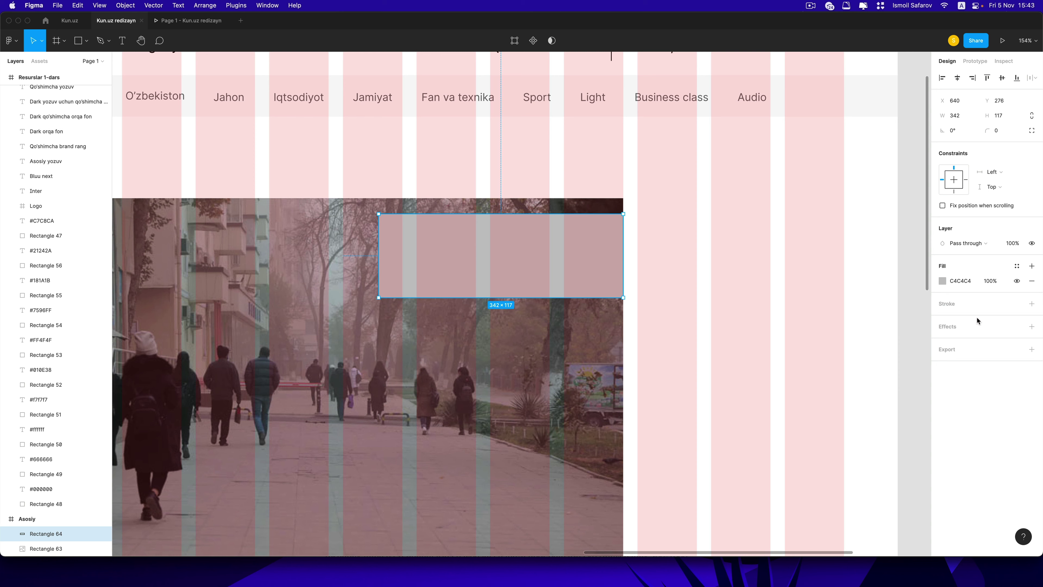
click(1016, 266)
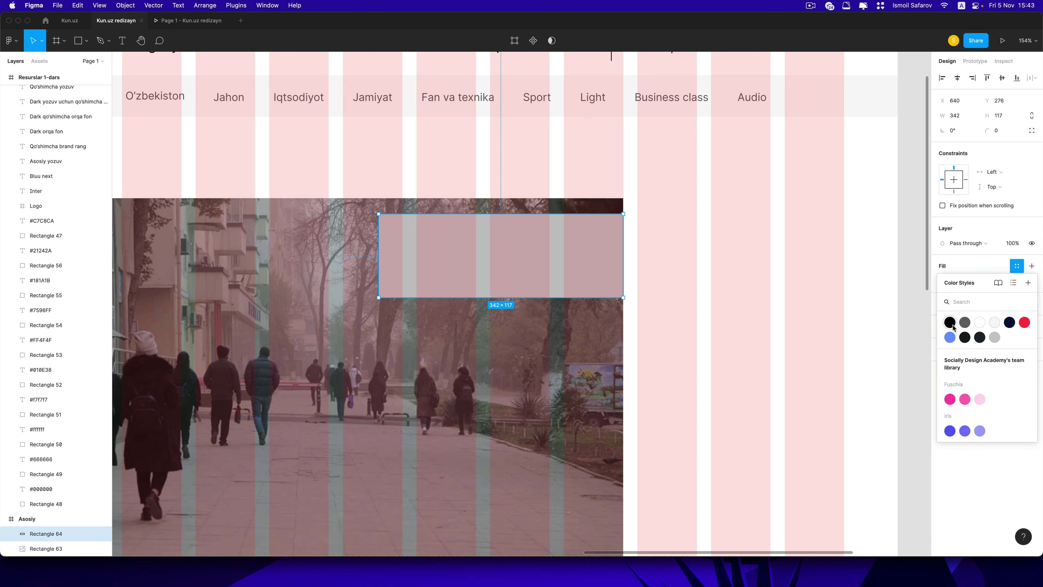
click(945, 320)
click(1016, 266)
text(50)
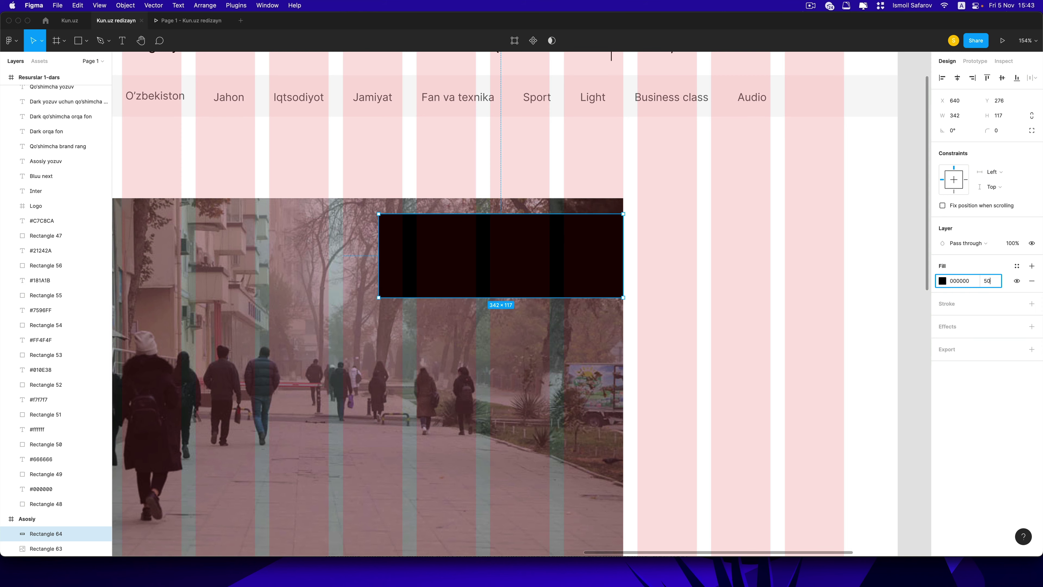
key(Return)
Step: Give the dark box a background blur of 14 and snap it to the photo's top edge
scroll(449, 224, up, 3)
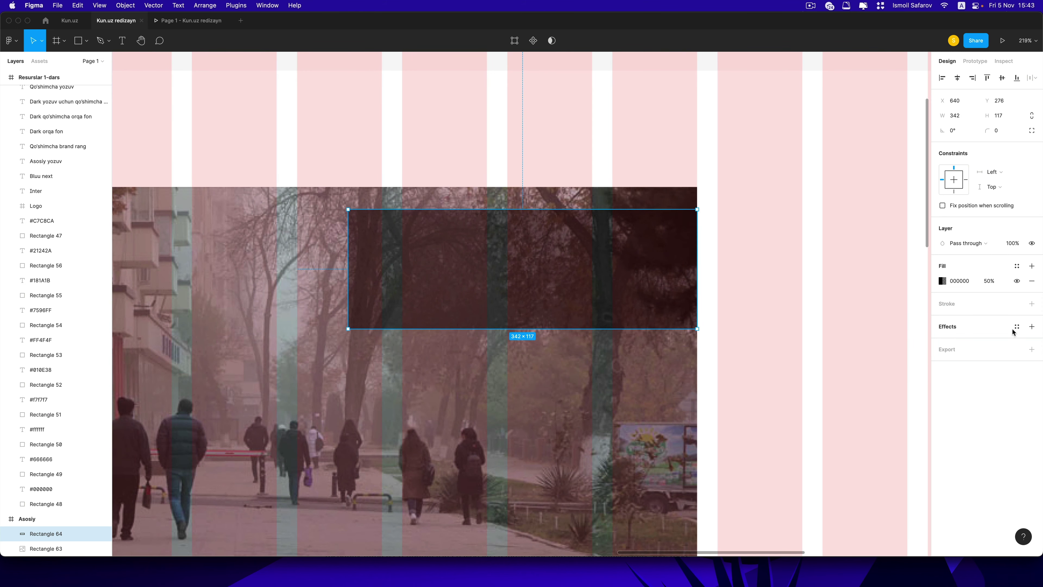
click(1031, 326)
click(964, 341)
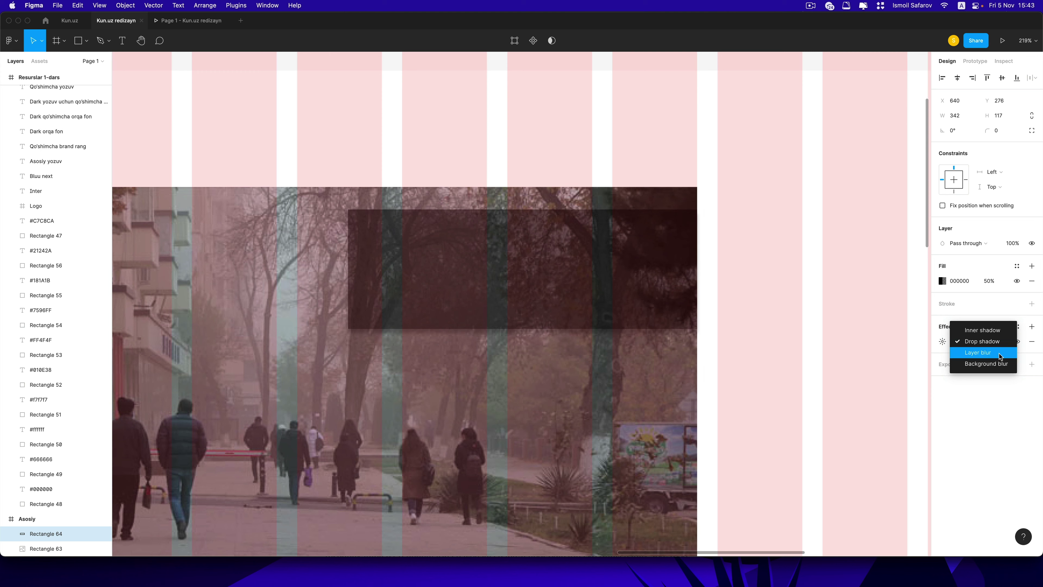
click(993, 363)
click(942, 341)
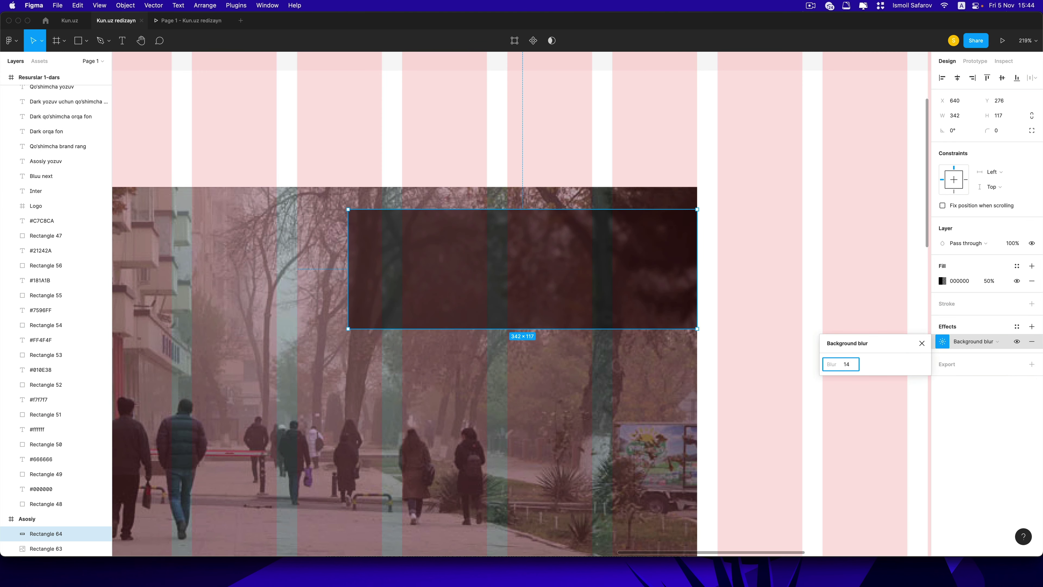
click(701, 261)
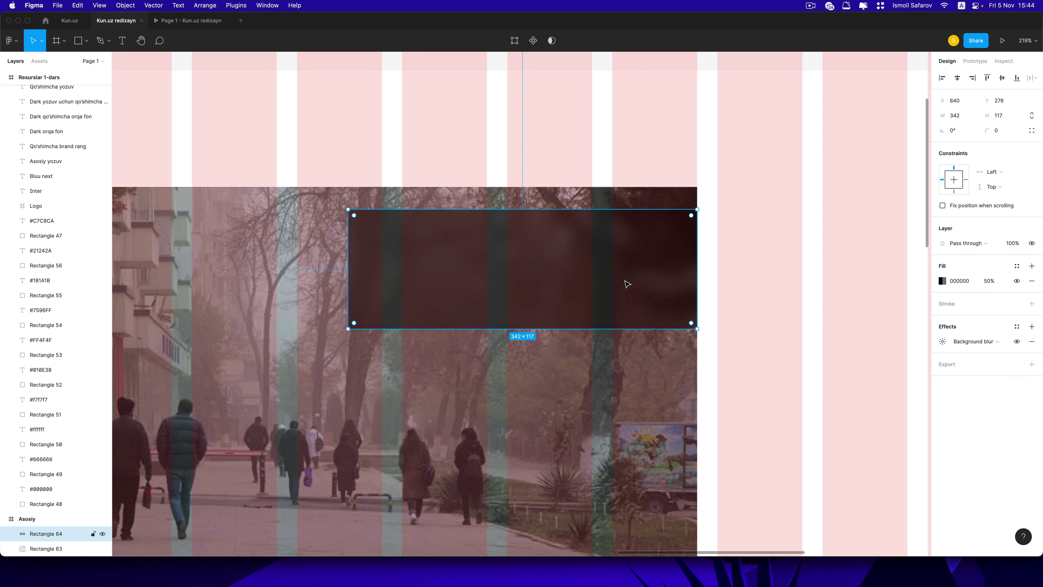
drag(624, 284, 629, 263)
Step: Add an O'zbekiston text label on the dark box at font size 12
click(496, 157)
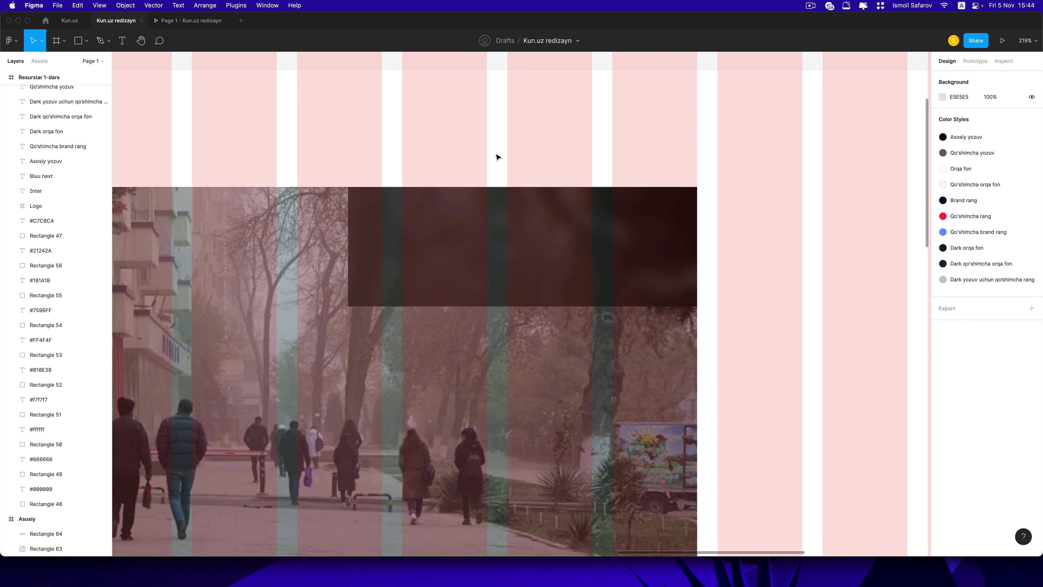
key(t)
click(404, 242)
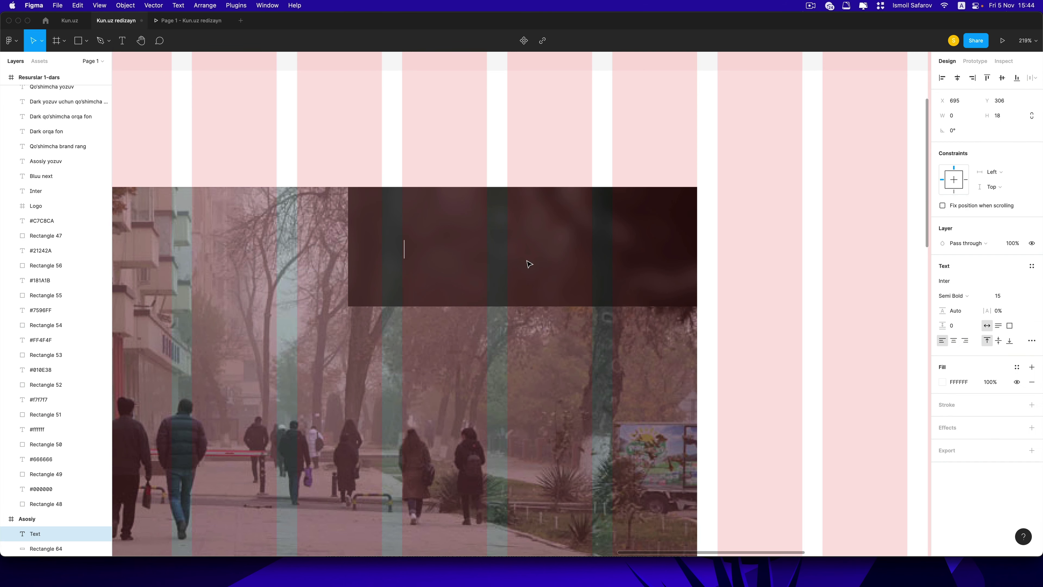
text(O‘zbe)
text(kis)
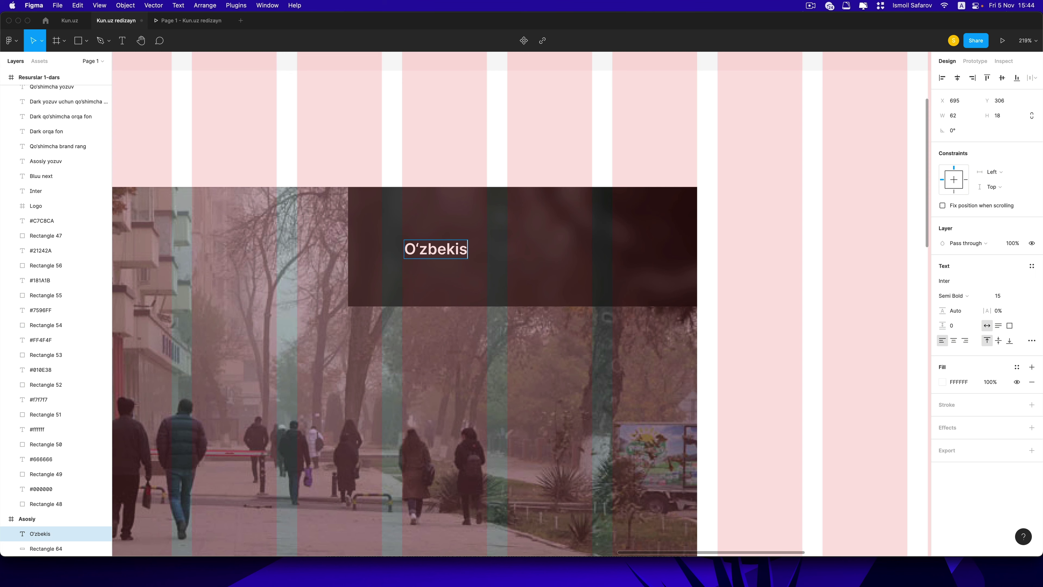
text(ton)
key(Escape)
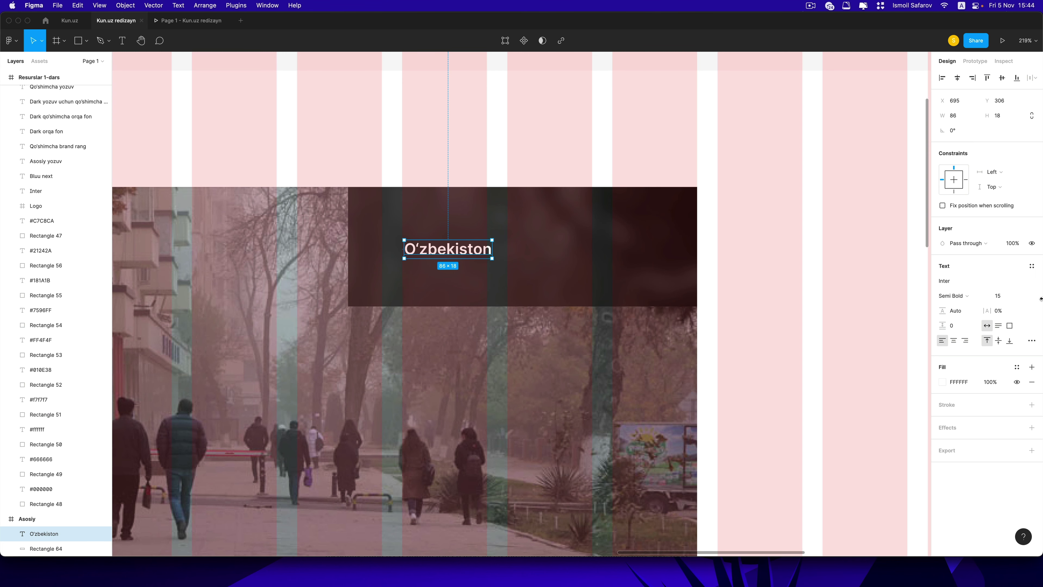
click(1001, 299)
text(12)
key(Return)
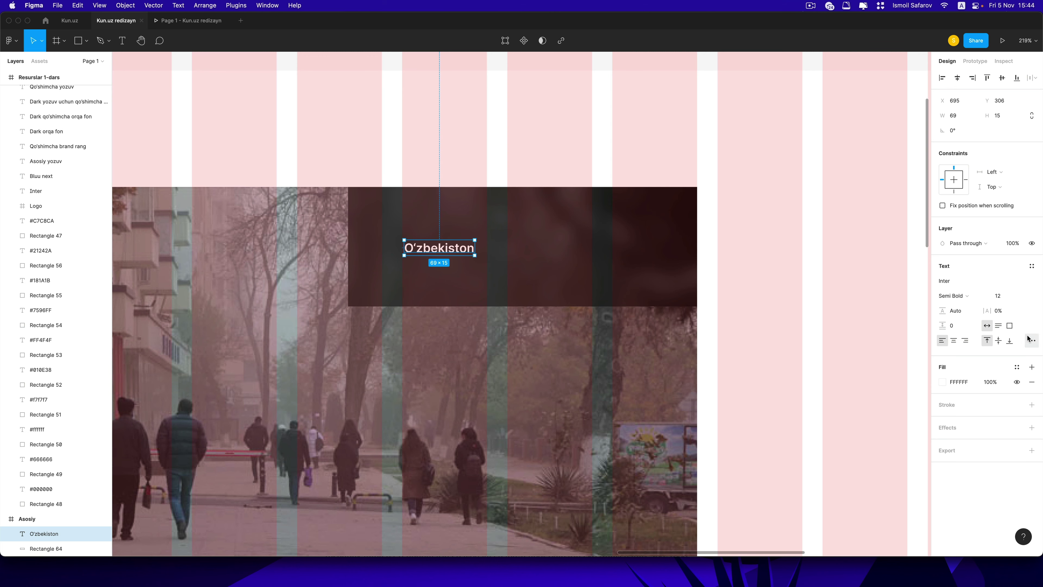
Step: Set the label's letter case to all uppercase in Type details
click(1031, 340)
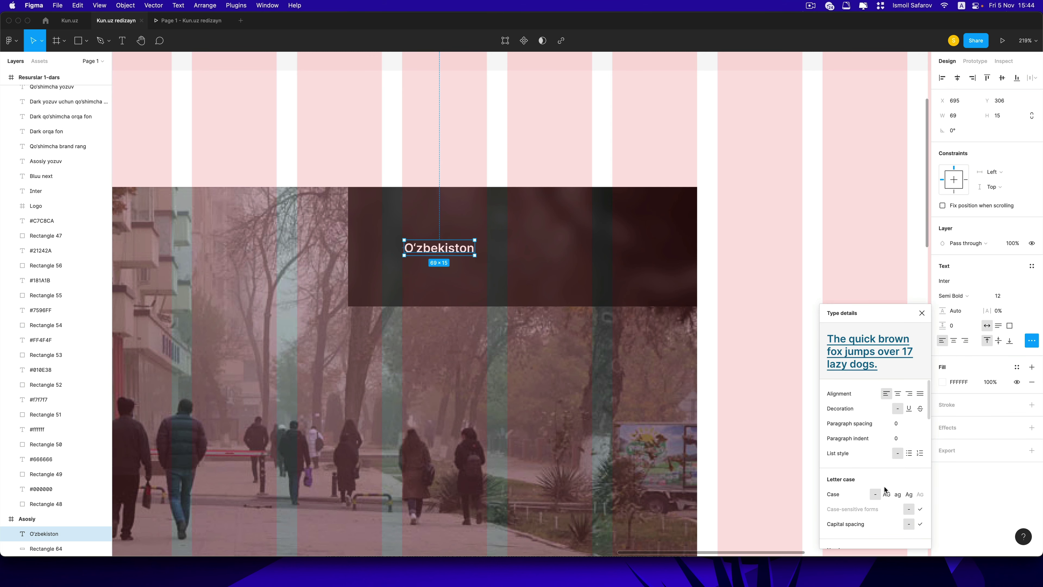
click(887, 494)
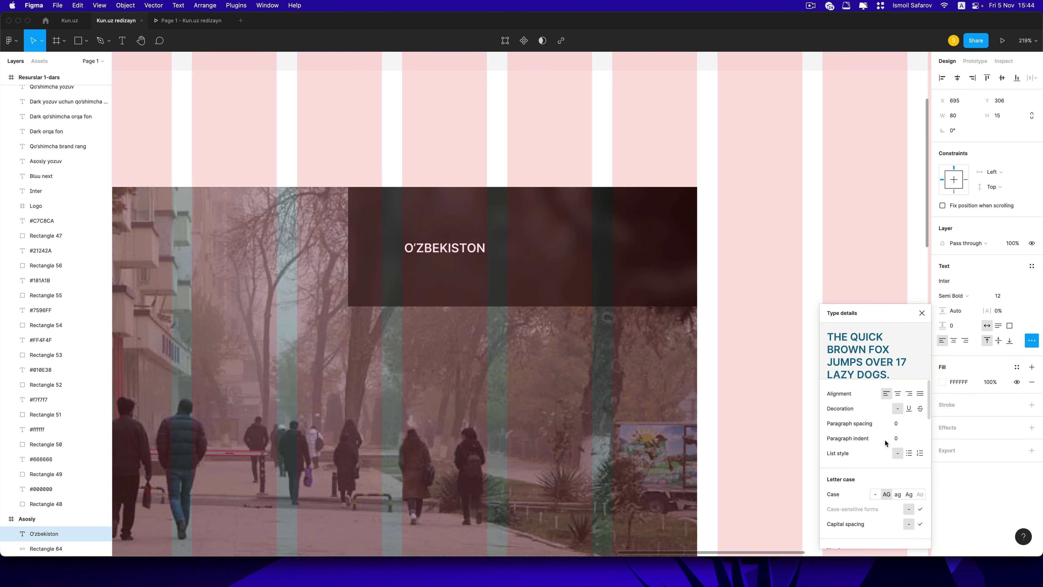
click(463, 168)
scroll(492, 213, down, 3)
scroll(491, 214, down, 3)
scroll(491, 214, up, 5)
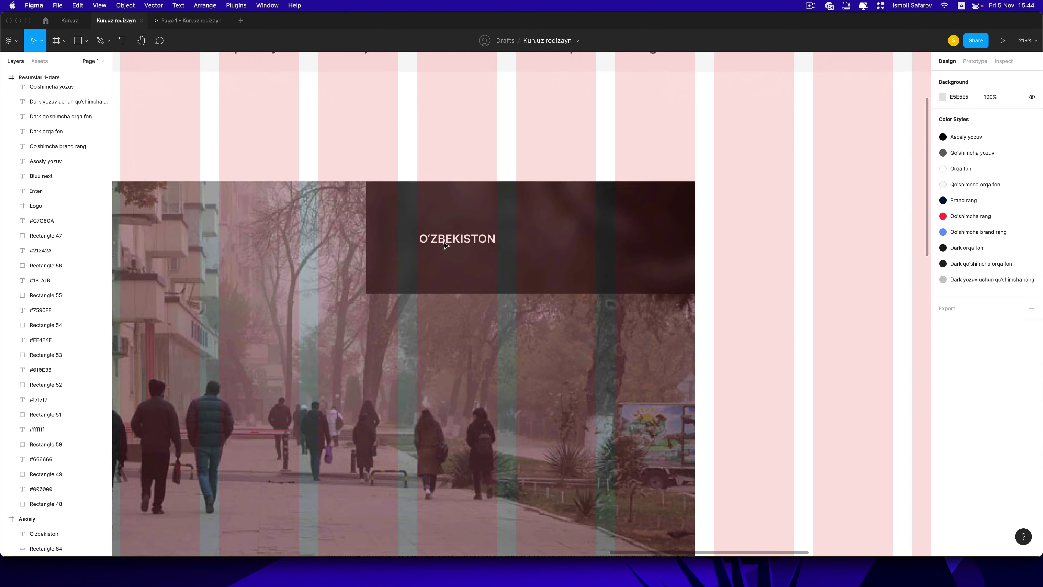
Step: Nudge O'ZBEKISTON toward the top-left and narrow the dark box to 118 wide
click(459, 238)
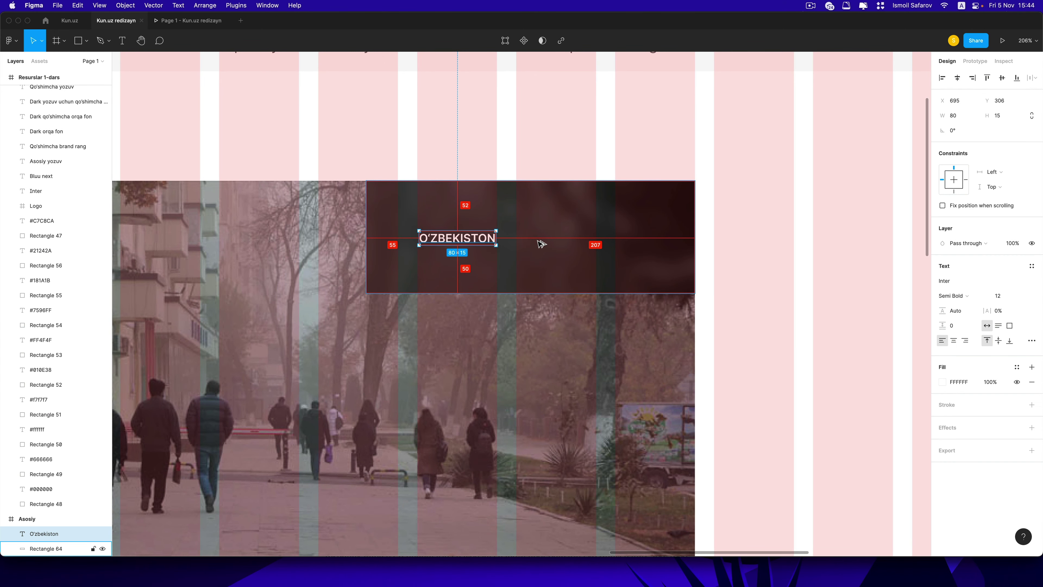
key(shift+Left)
key(shift+Left)
key(shift+Up)
key(shift+Up)
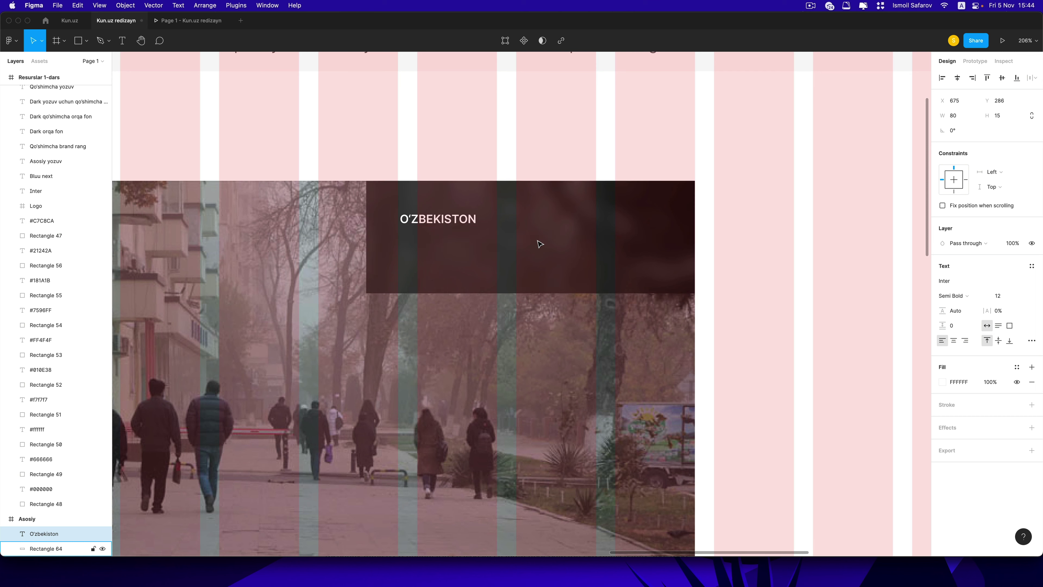
key(Up)
key(Up)
key(shift+Up)
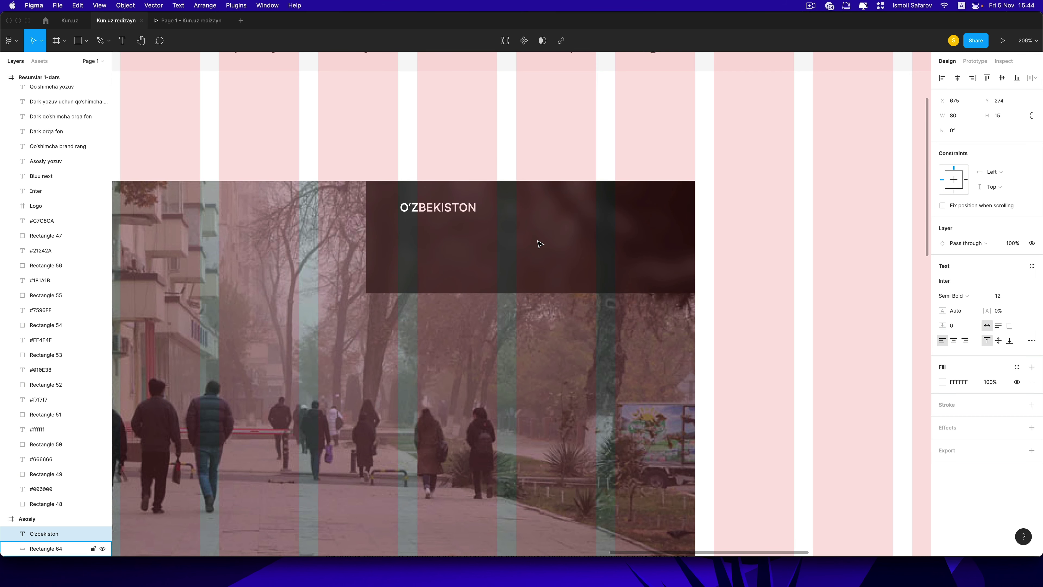
key(shift+Left)
key(Left)
key(Left)
key(Left)
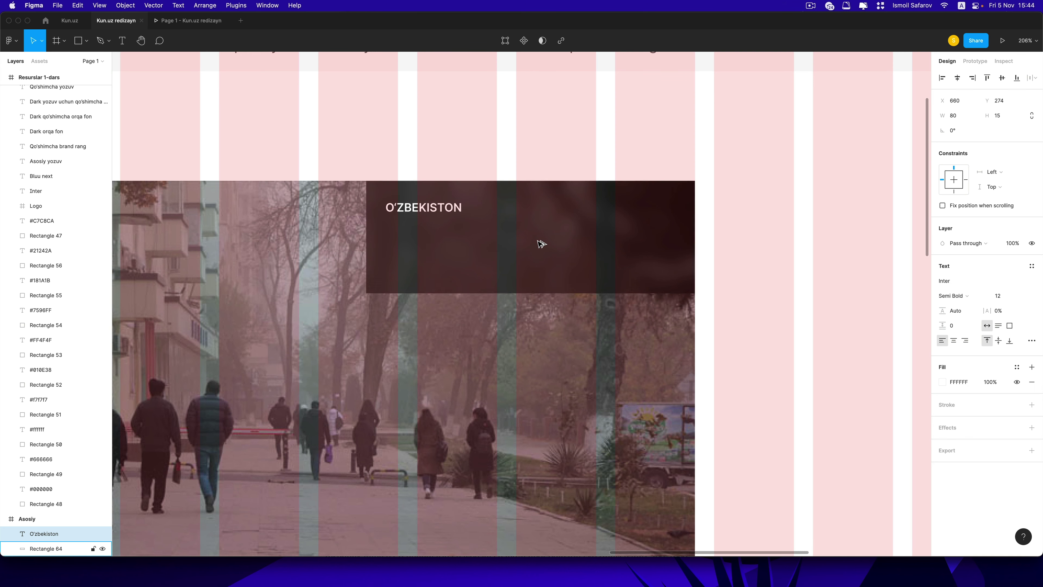
click(541, 244)
drag(691, 226, 482, 225)
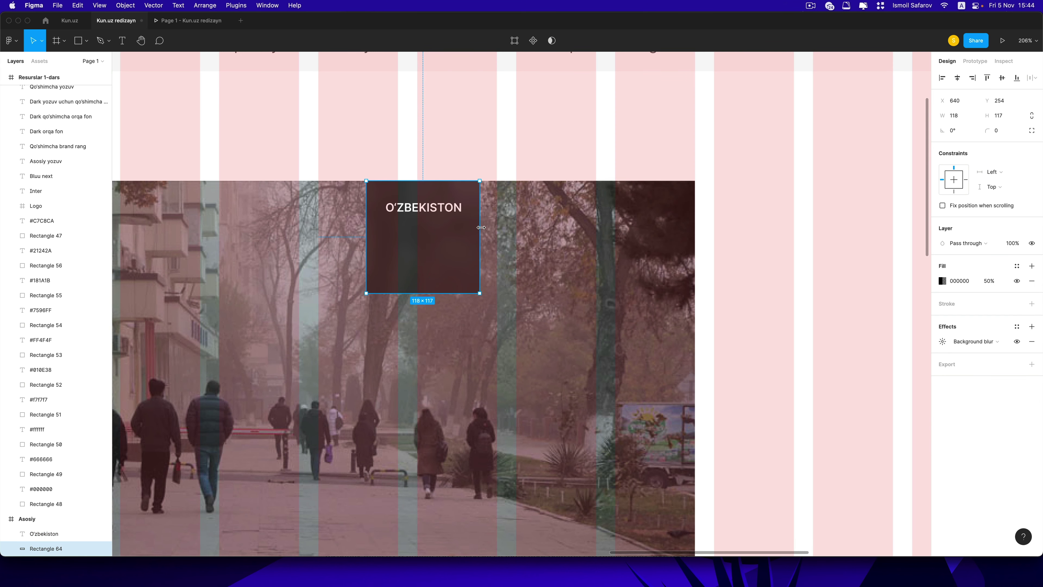
Step: Resize the dark O'ZBEKISTON box to 120 × 57
click(962, 118)
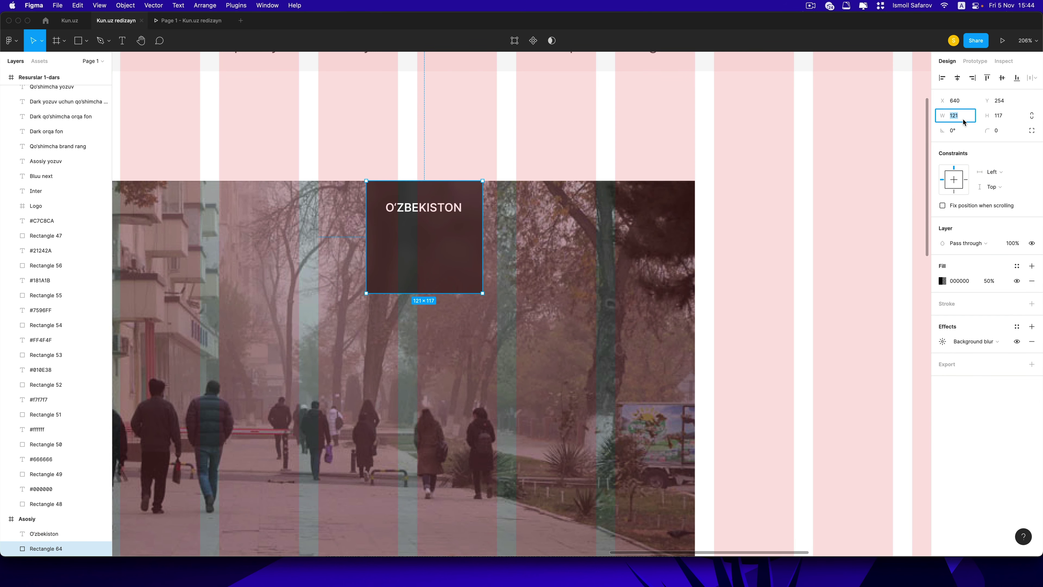
key(Down)
drag(413, 293, 413, 232)
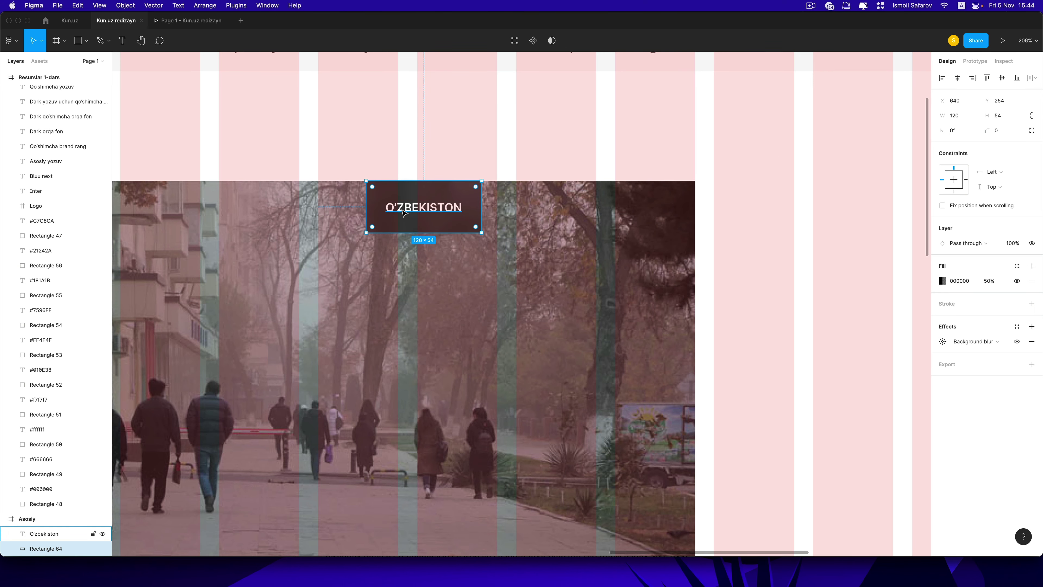
scroll(403, 212, up, 5)
scroll(403, 213, up, 3)
drag(419, 278, 419, 289)
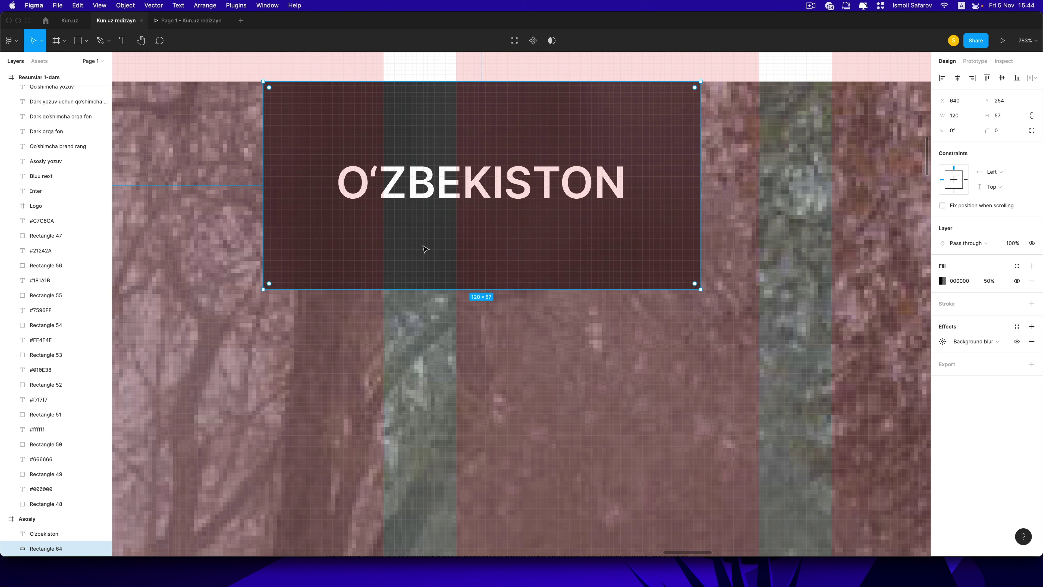
Step: Draw a 2-px line along the box's bottom filled with Qo'shimcha brand rang
click(163, 63)
key(r)
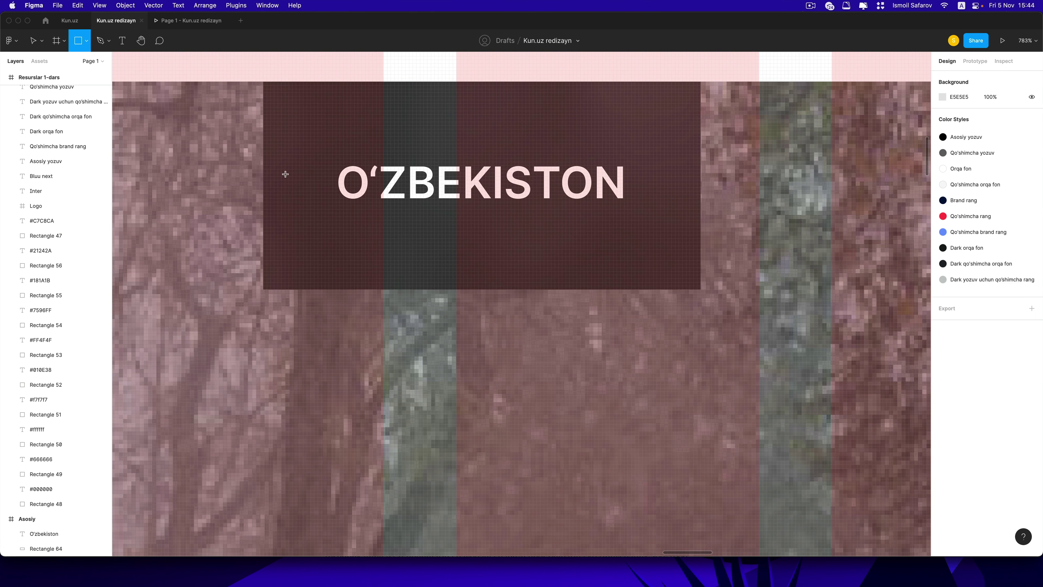
drag(265, 282, 700, 289)
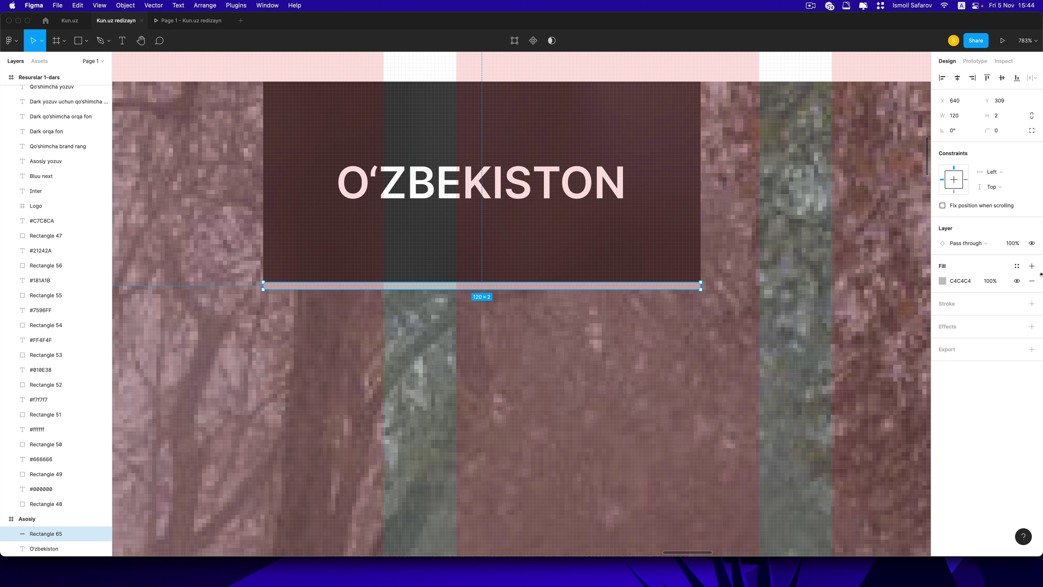
click(1017, 266)
click(949, 337)
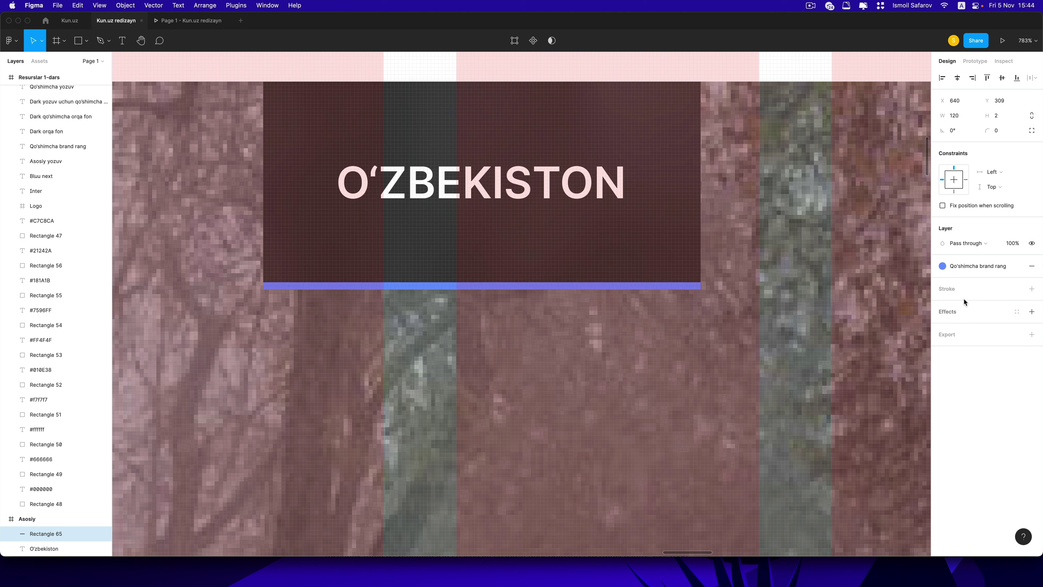
Step: Group the line, text and box into a layer named Kategirya
shift+click(522, 185)
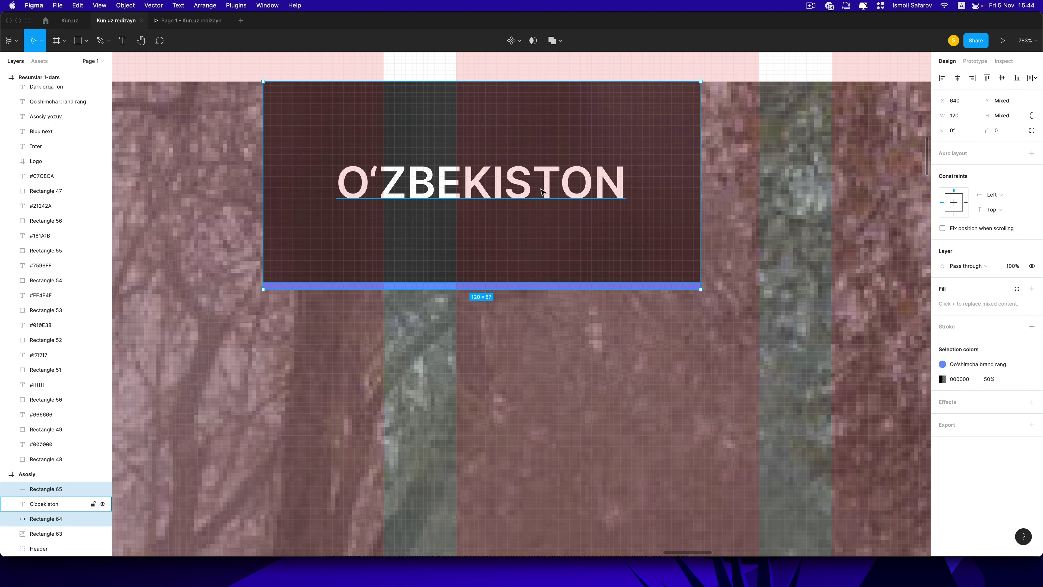
shift+click(518, 250)
key(super+g)
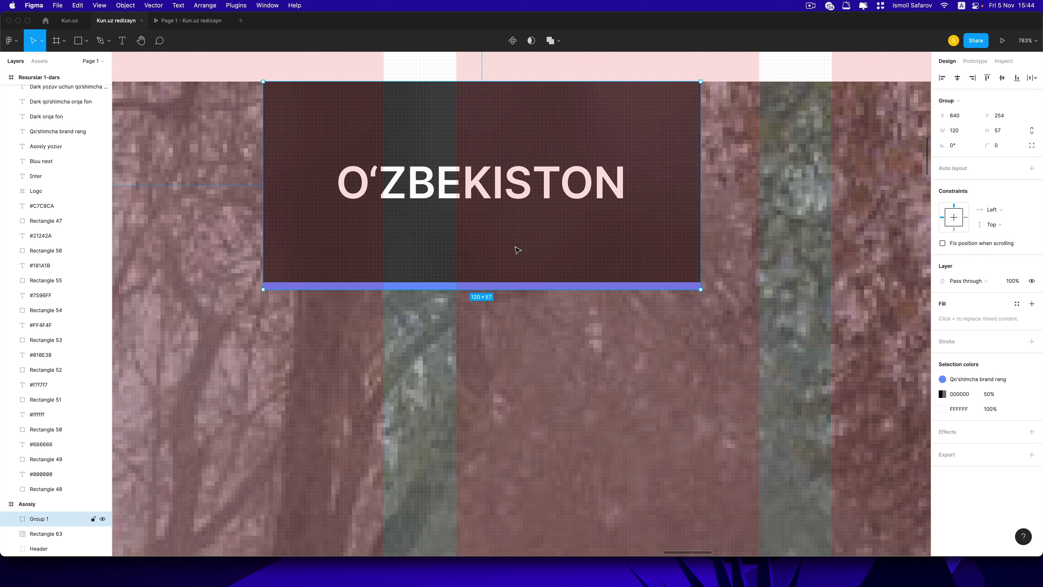
double_click(45, 518)
text(Kategiry)
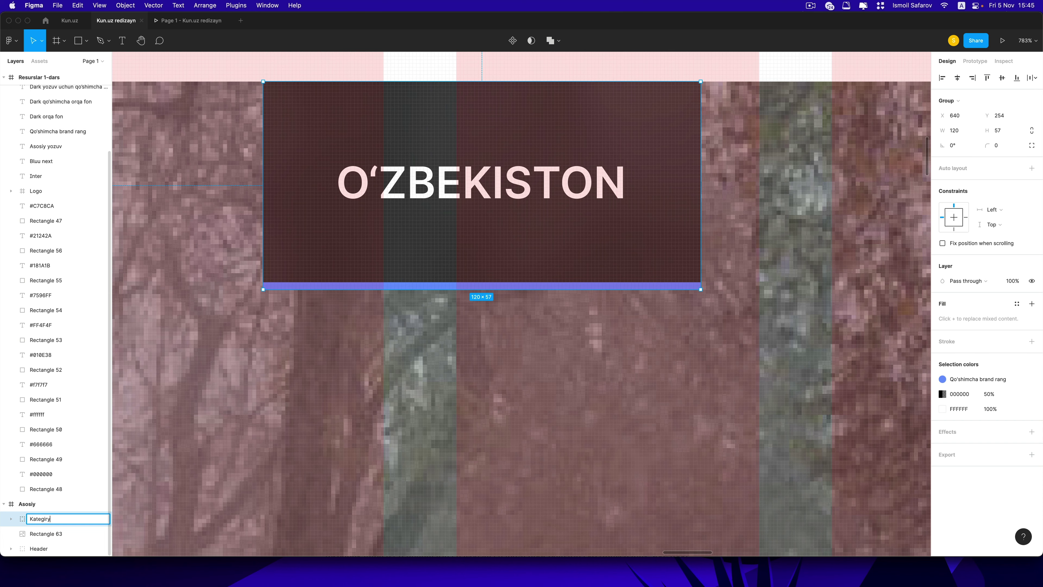
text(a)
key(Return)
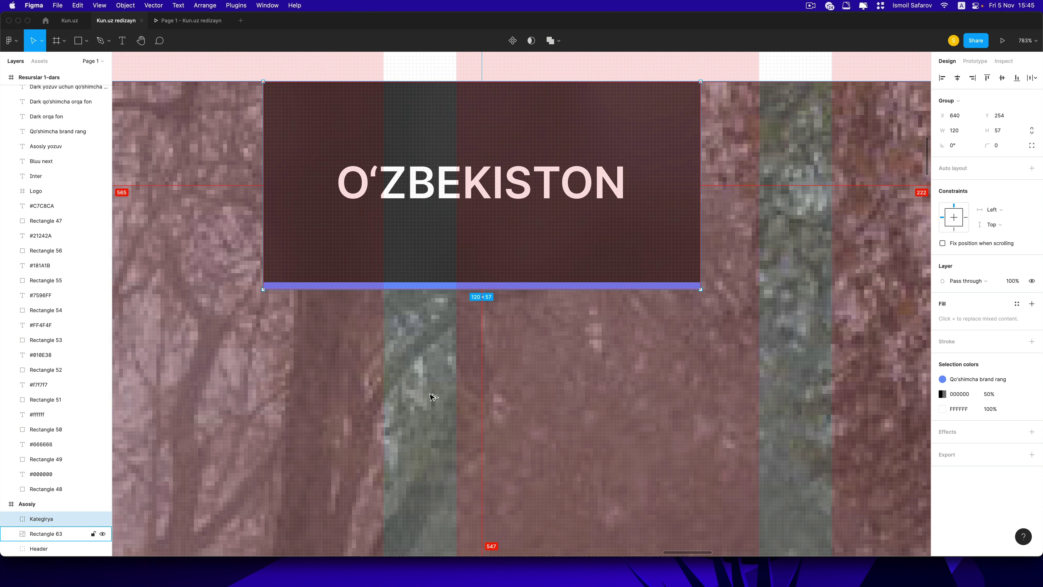
scroll(430, 395, up, 3)
scroll(430, 395, down, 5)
scroll(430, 395, down, 5)
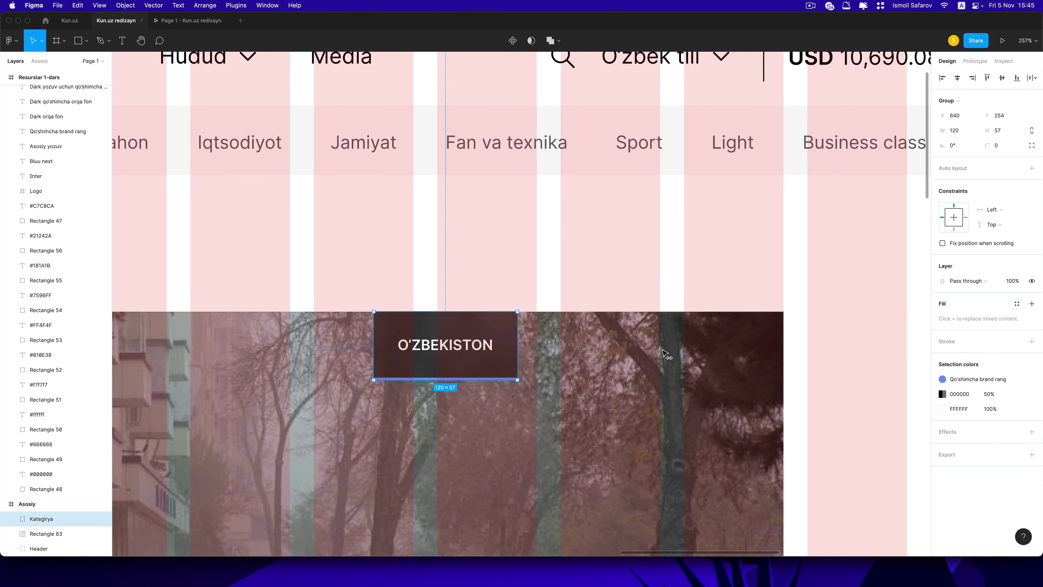
Step: Move the Kategirya tag to the hero photo's top-right corner
drag(452, 354, 717, 351)
click(594, 298)
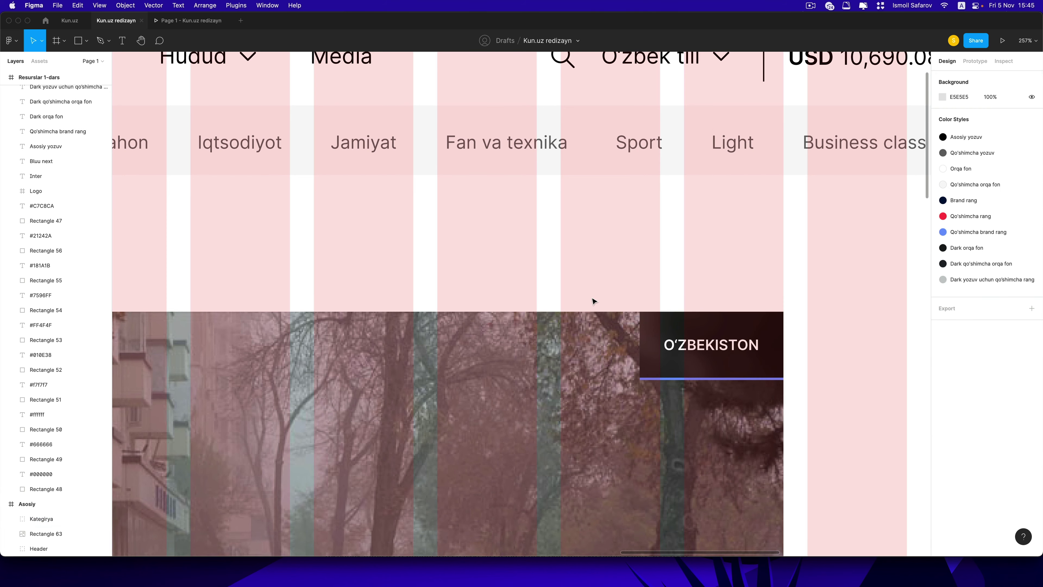
scroll(589, 298, down, 2)
scroll(588, 298, down, 5)
scroll(649, 378, down, 2)
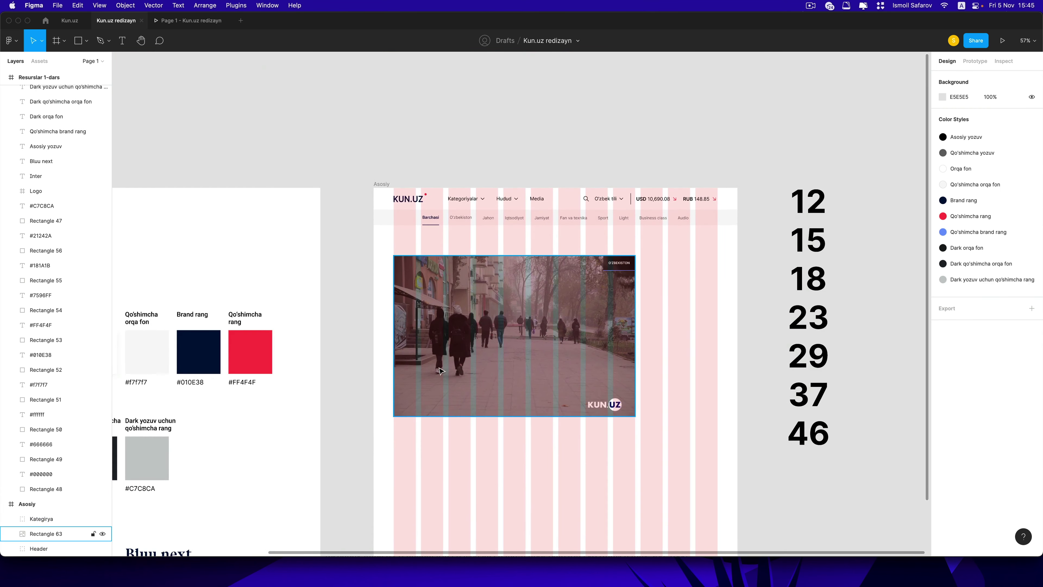
scroll(472, 377, up, 4)
scroll(363, 354, up, 3)
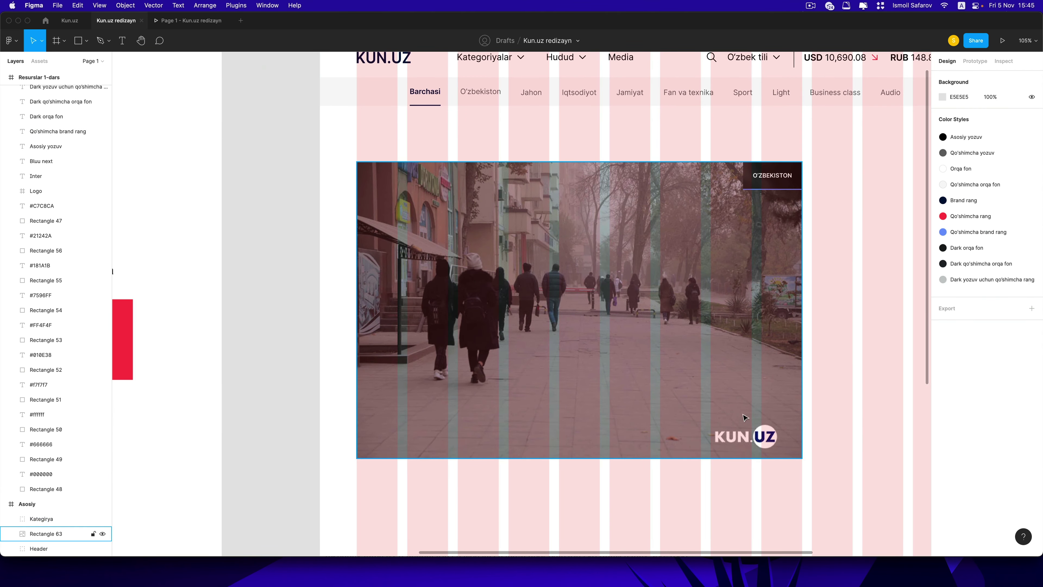
Step: Re-crop the street photo inside its 907×604 frame, undoing the height change, to hide the KUN.UZ watermark
click(78, 40)
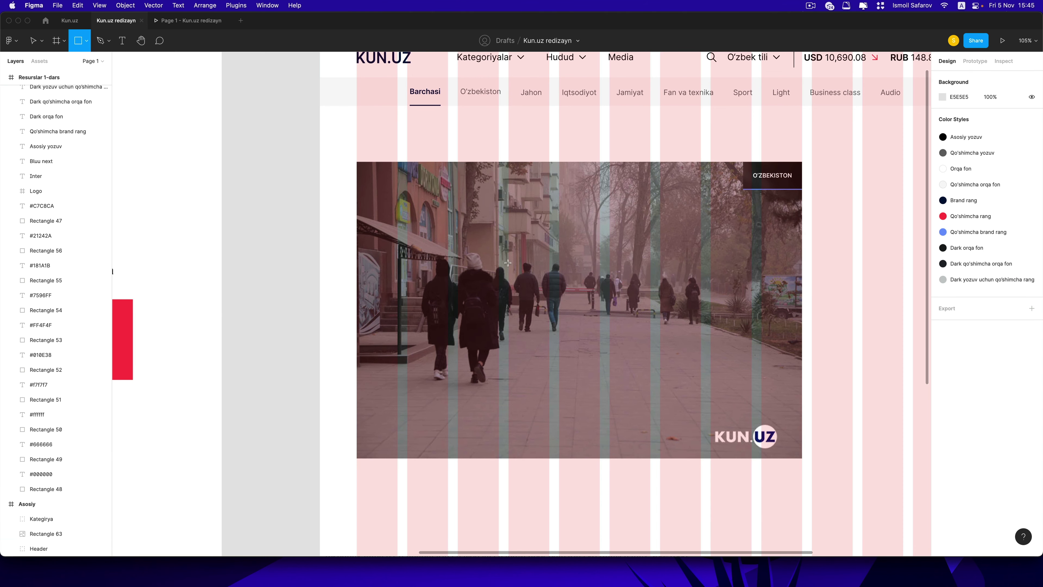
key(v)
click(625, 375)
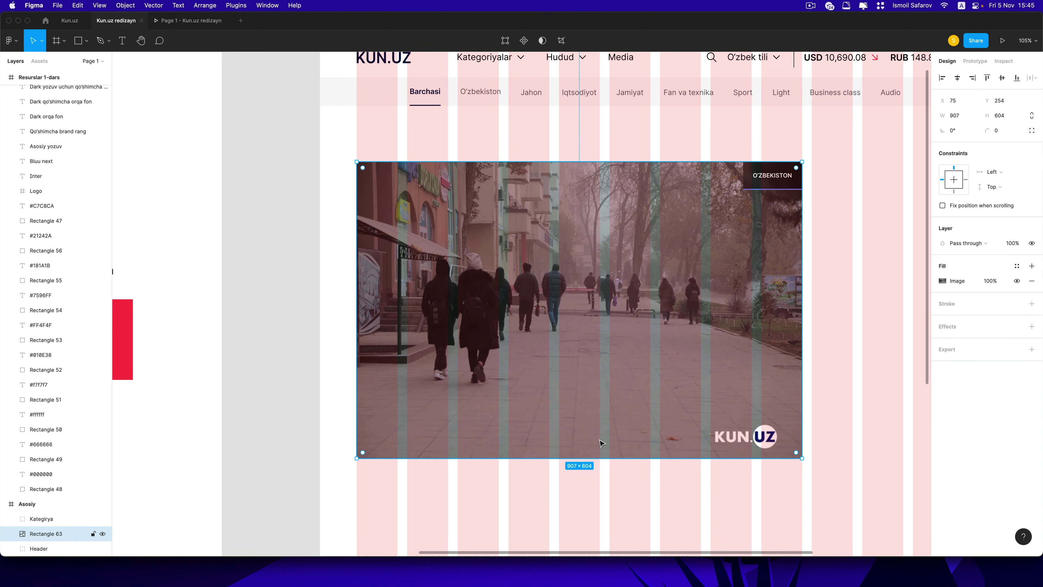
drag(625, 441, 579, 405)
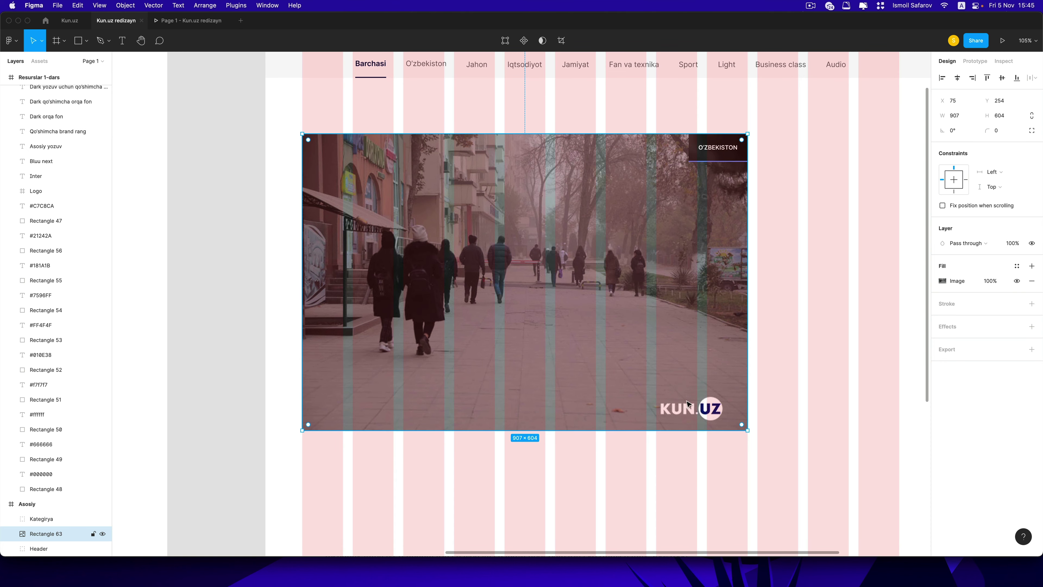
drag(664, 429, 666, 501)
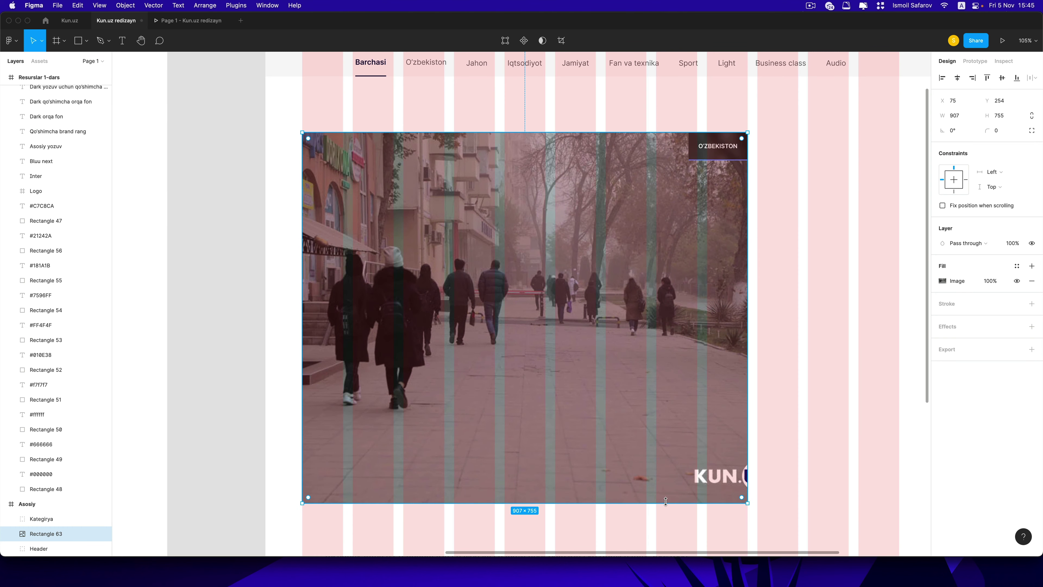
key(ctrl+z)
key(ctrl+z)
key(shift+0)
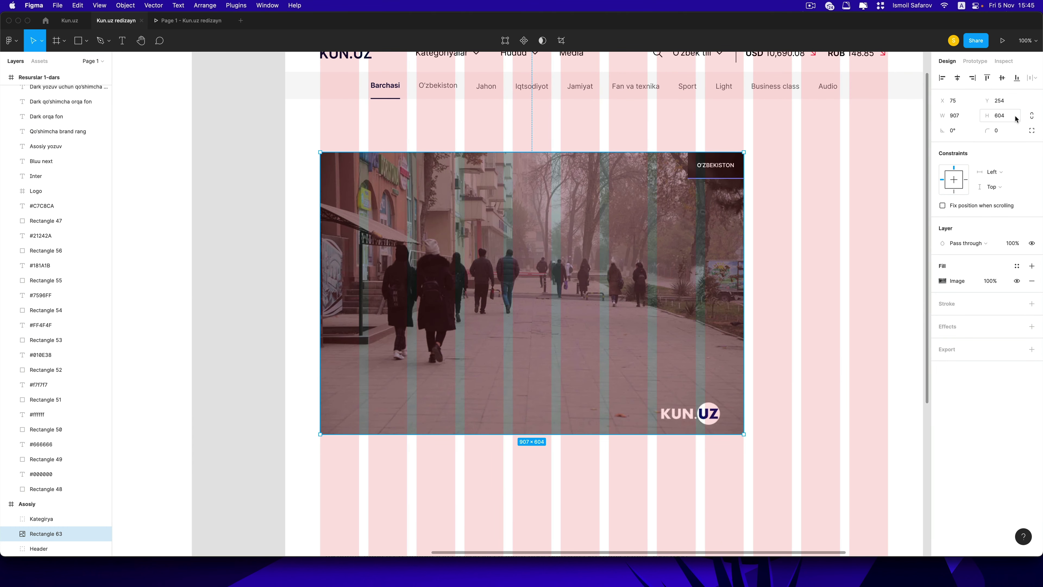
mouse_move(649, 436)
mouse_down()
mouse_move(660, 468)
mouse_move(661, 436)
mouse_up()
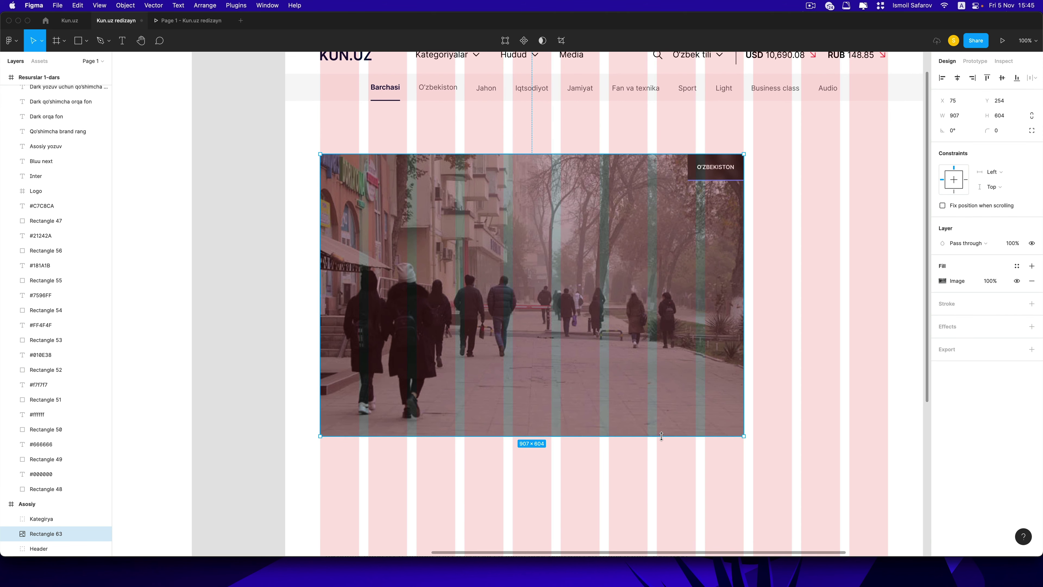
scroll(661, 436, up, 2)
click(899, 227)
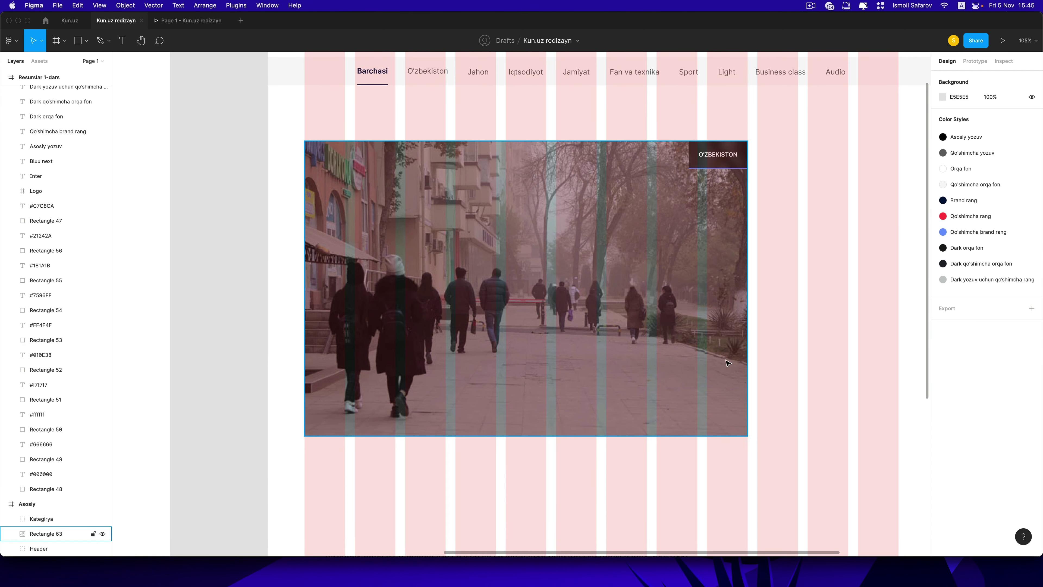
scroll(705, 450, down, 1)
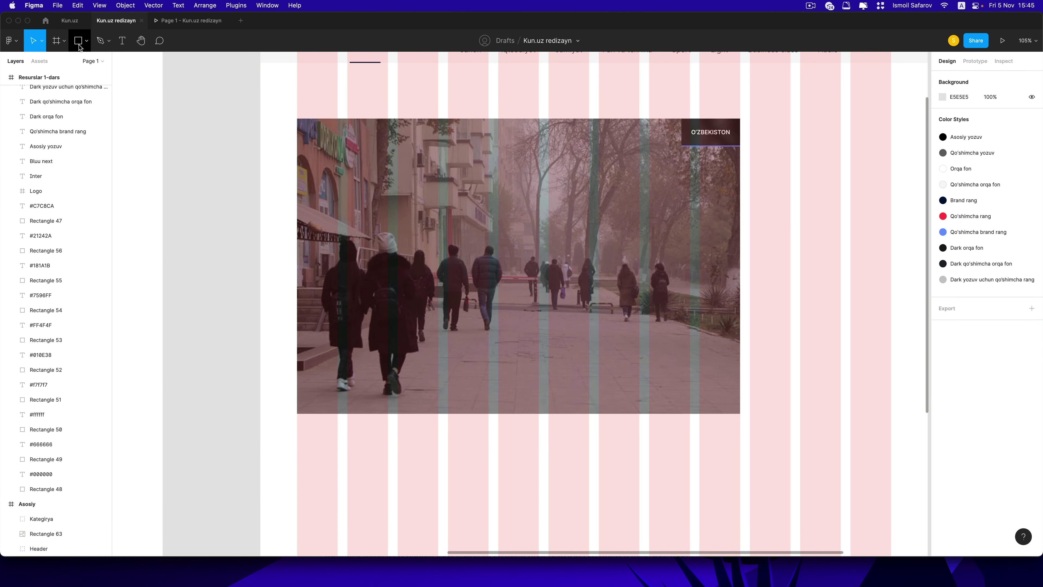
Step: Draw a 907×142 band over the photo's bottom with a 50% black fill
key(r)
mouse_move(304, 344)
mouse_down()
mouse_move(391, 354)
mouse_move(445, 386)
mouse_move(740, 368)
mouse_up()
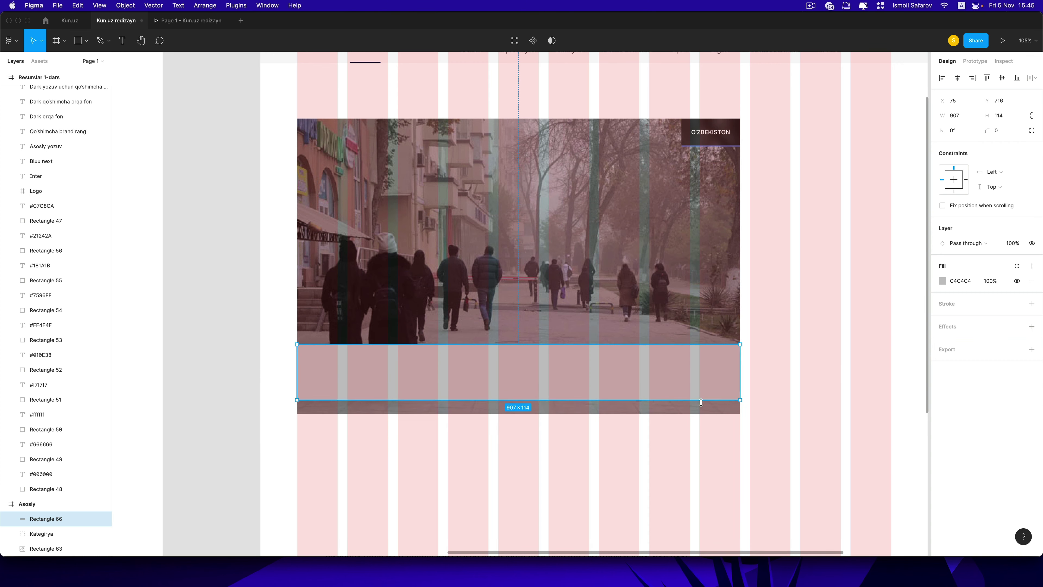
drag(703, 386, 697, 413)
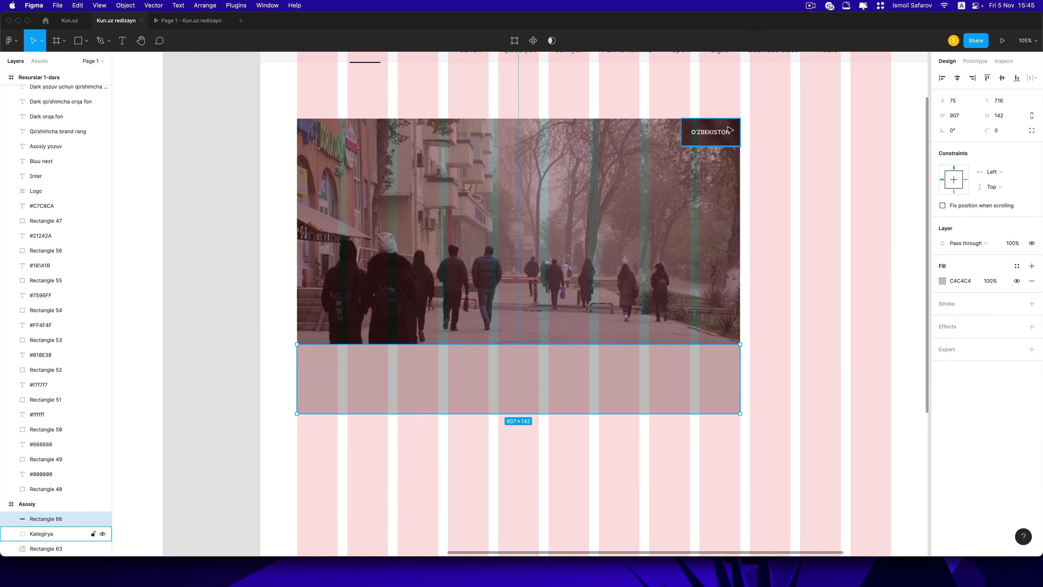
scroll(738, 134, up, 1)
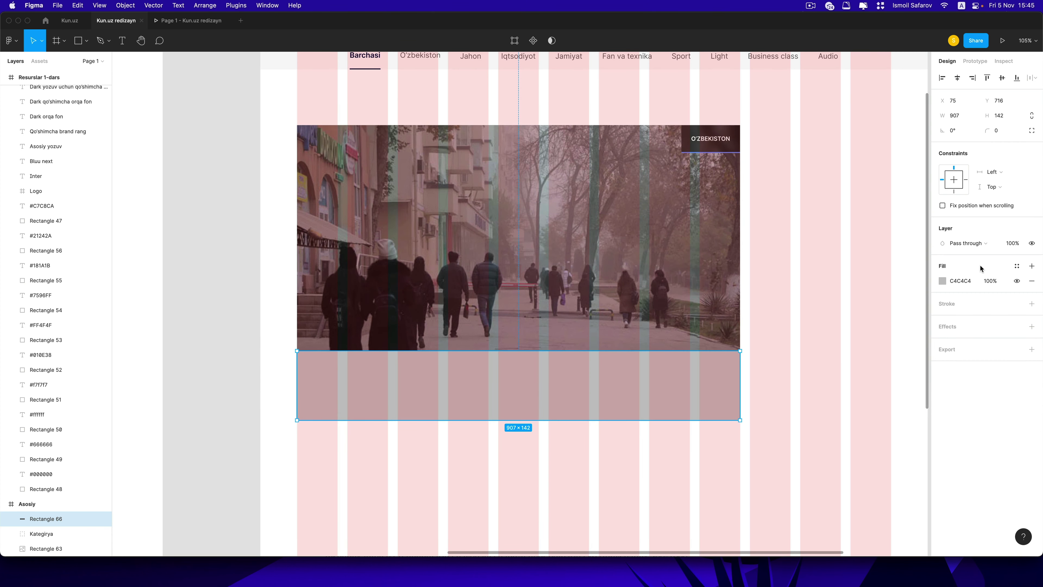
click(1017, 266)
click(950, 322)
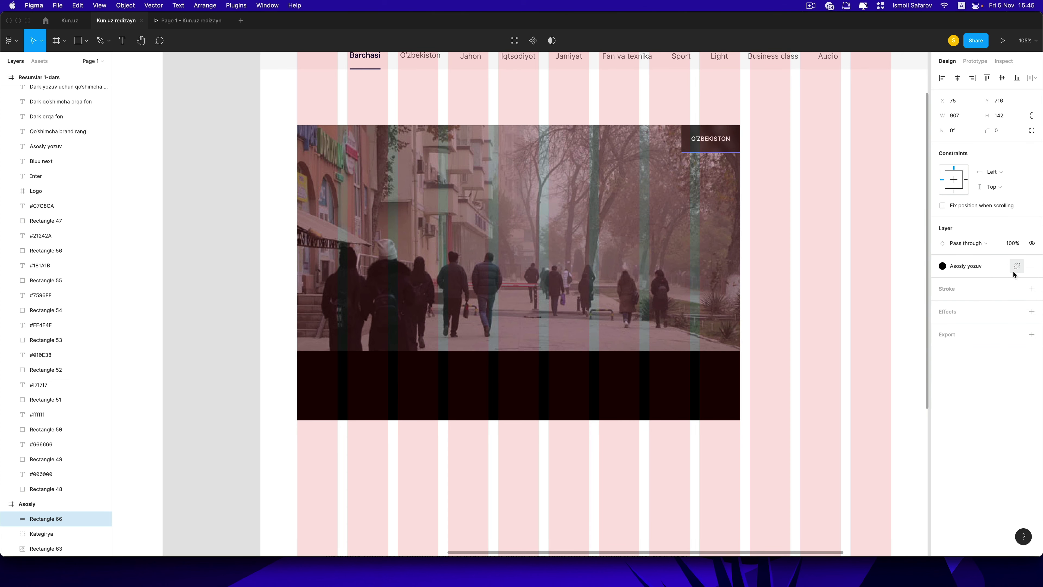
click(1014, 271)
click(997, 280)
text(50)
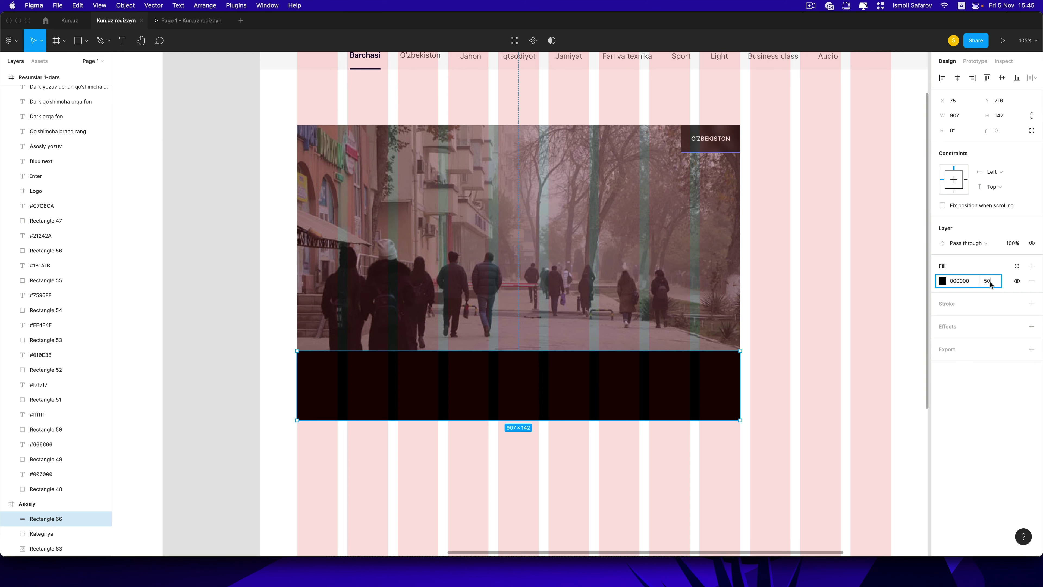
key(Return)
Step: Add a background blur of 15 to the band, then check the kun.uz article in Chrome
click(1032, 327)
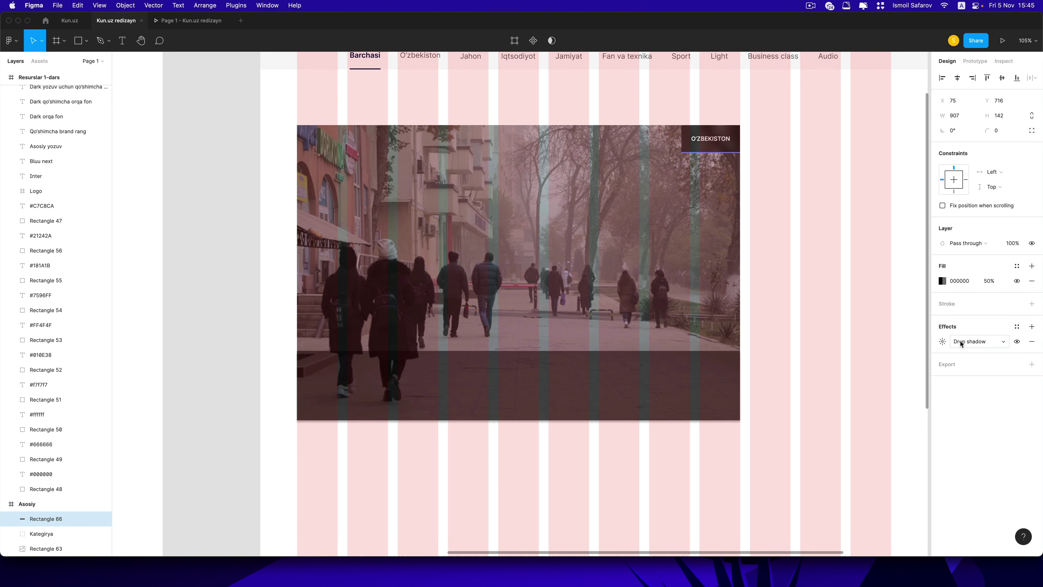
click(943, 341)
click(977, 341)
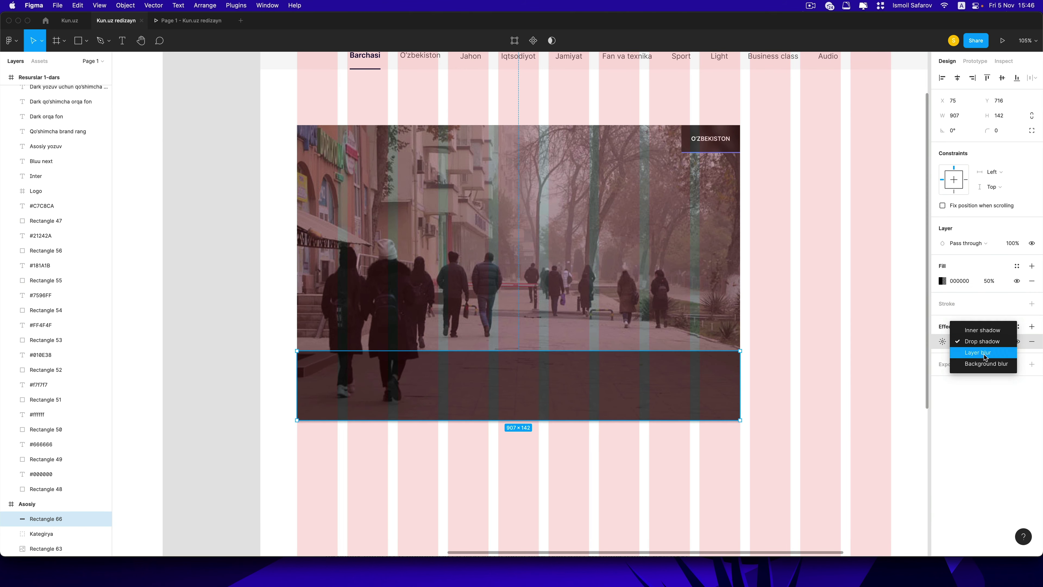
click(980, 364)
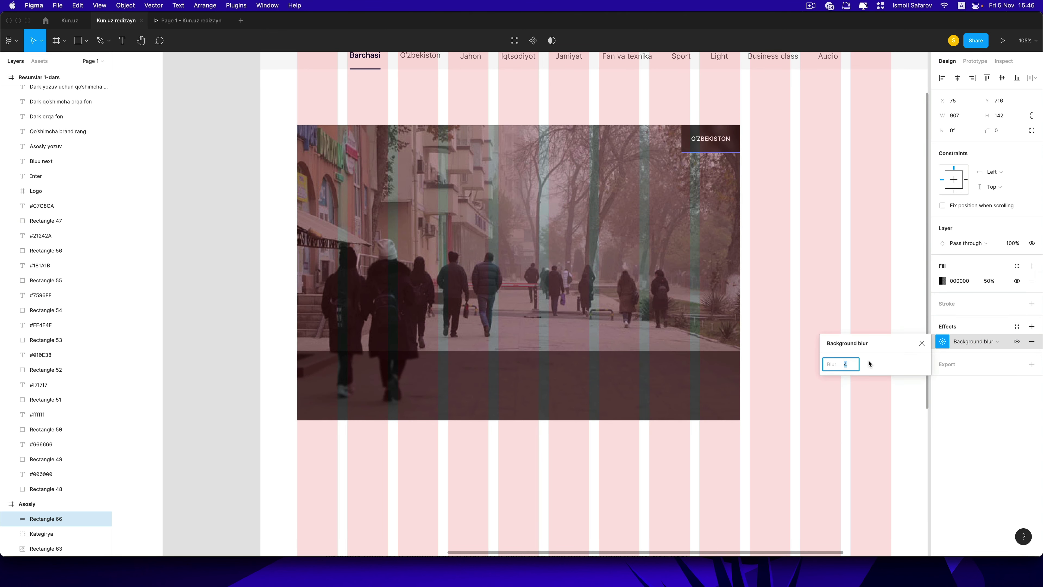
text(14)
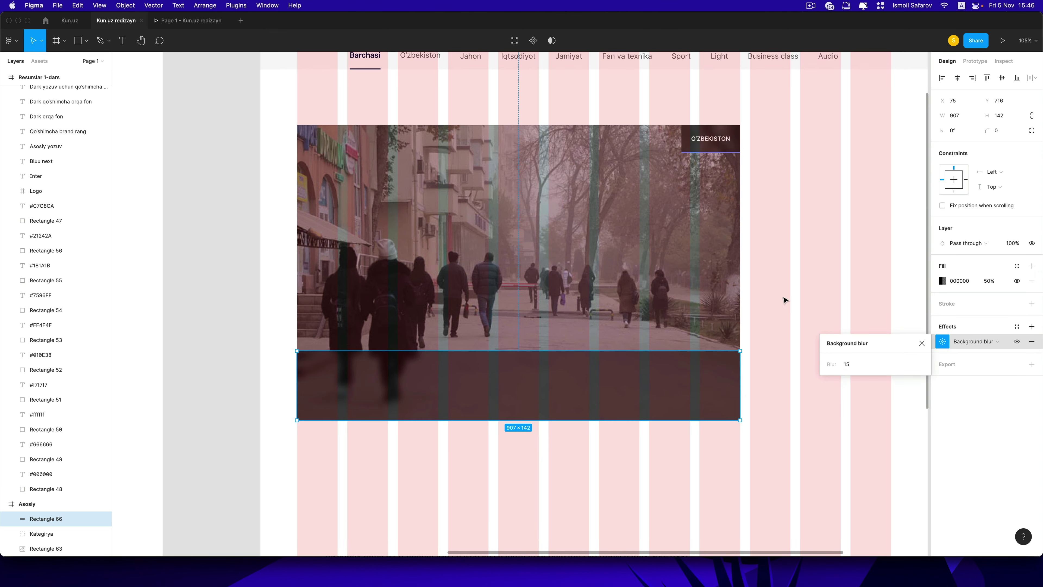
click(785, 296)
scroll(457, 347, left, 2)
scroll(457, 347, down, 1)
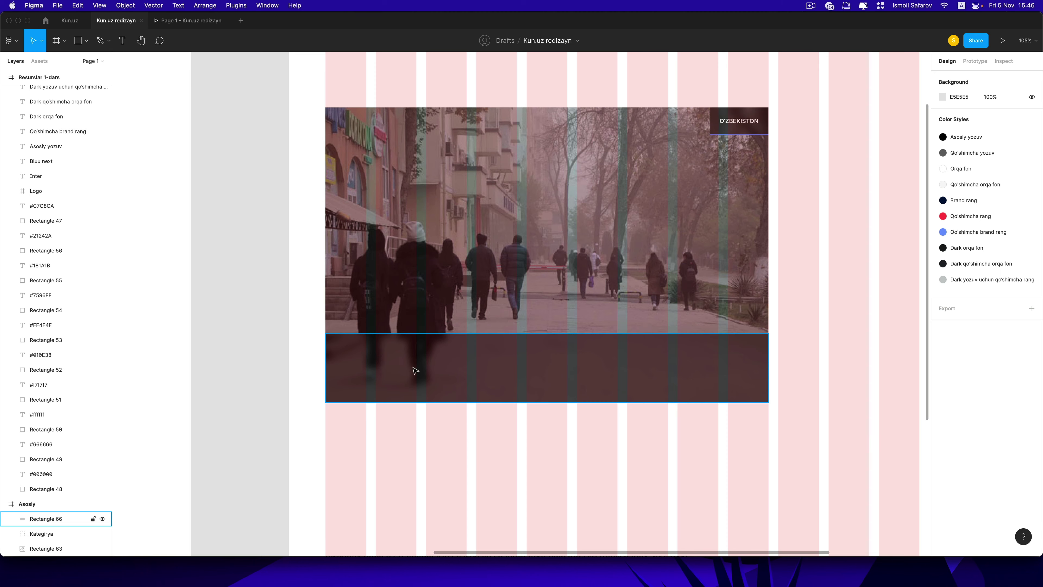
key(super+Tab)
key(super+Tab)
key(super+Tab)
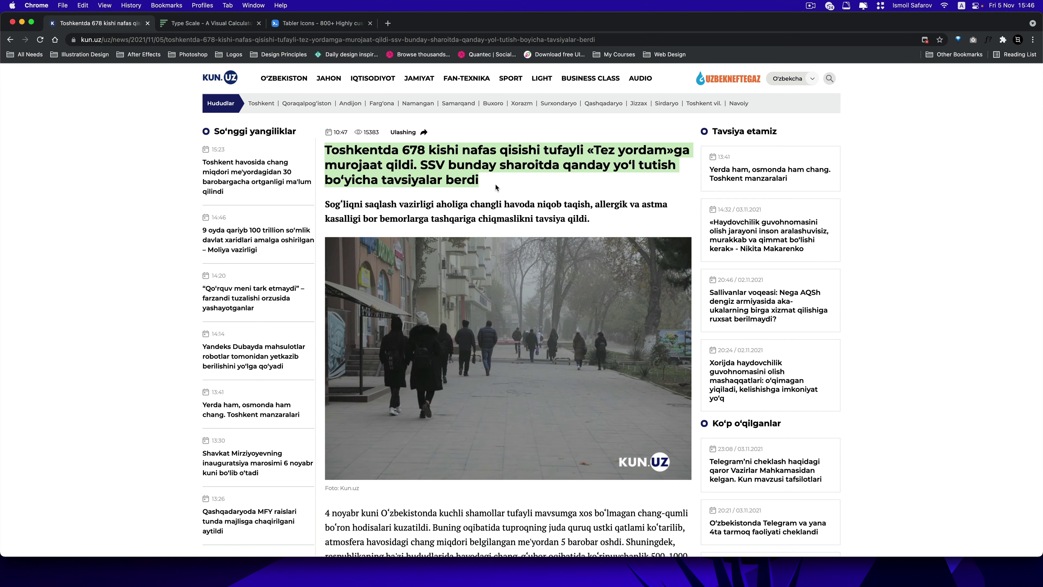
key(super+Tab)
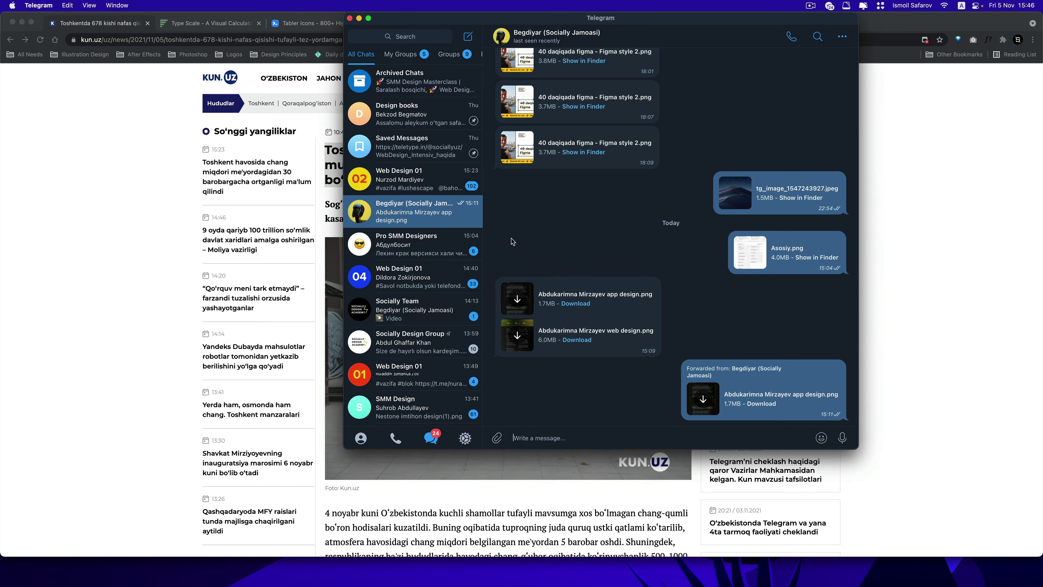
key(super+Tab)
key(super+Tab)
Step: Paste the news headline as a text layer in the dark band, set to normal case
click(122, 40)
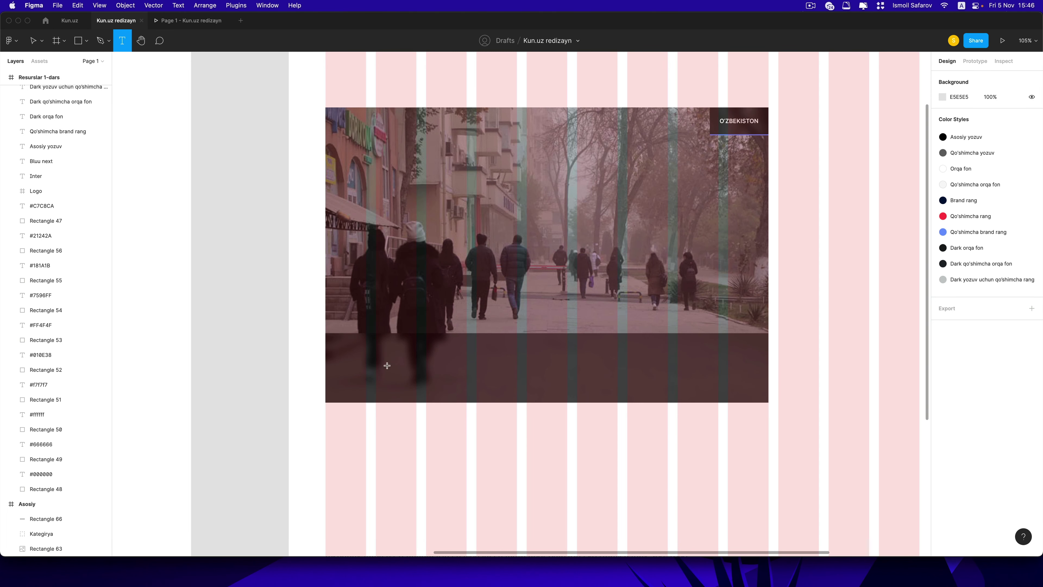
click(356, 366)
key(super+v)
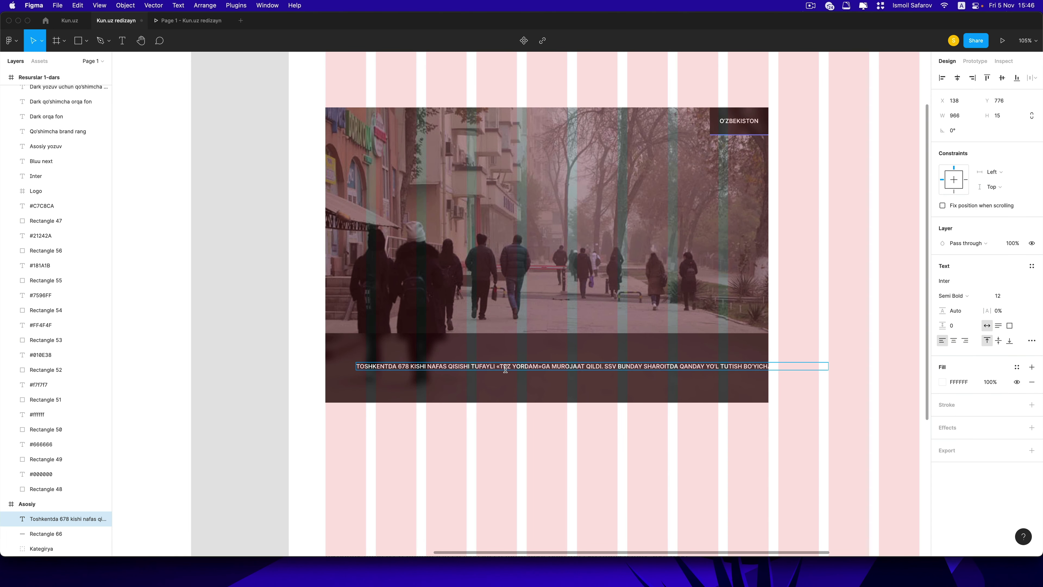
key(Escape)
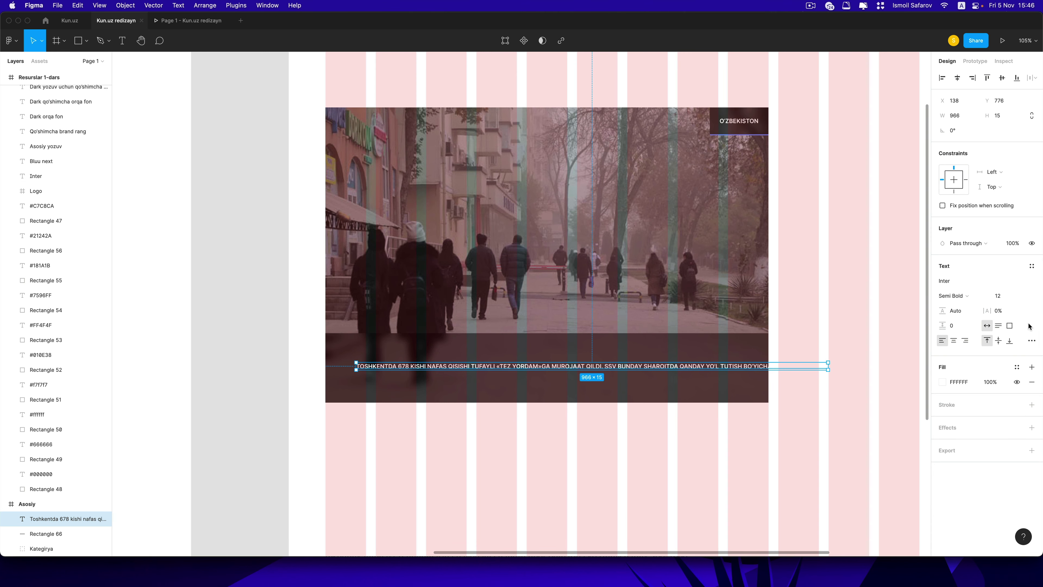
click(1032, 340)
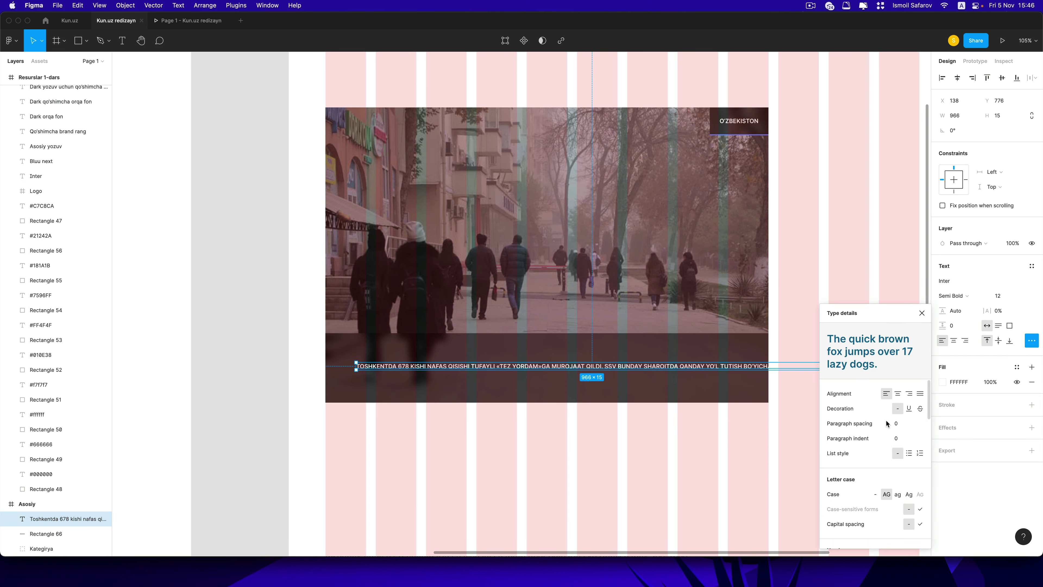
click(876, 494)
click(693, 433)
Step: Set the headline's font size to 29
click(552, 367)
scroll(533, 367, up, 2)
scroll(532, 367, down, 5)
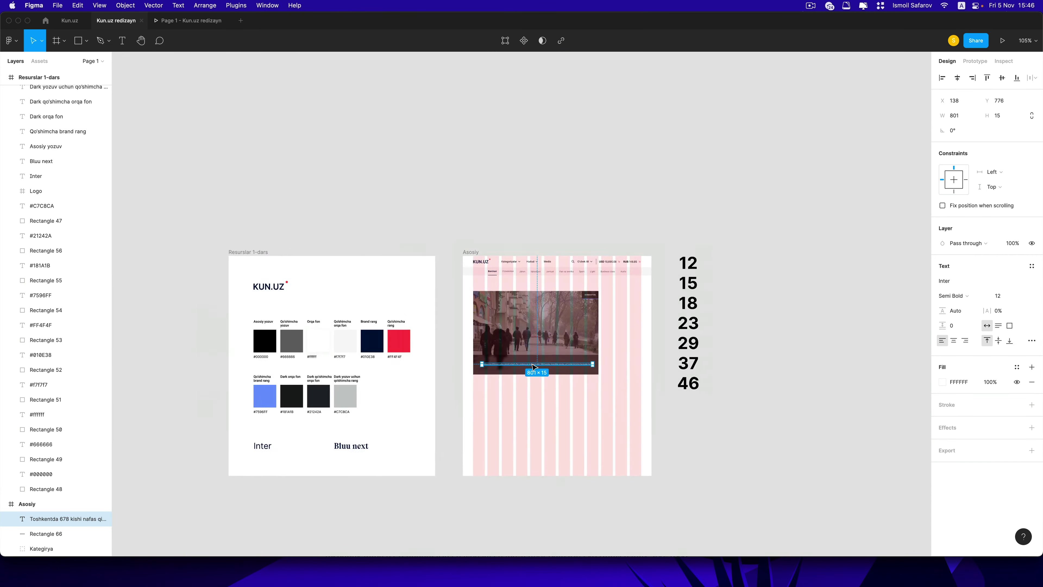
scroll(532, 367, up, 2)
scroll(694, 349, up, 3)
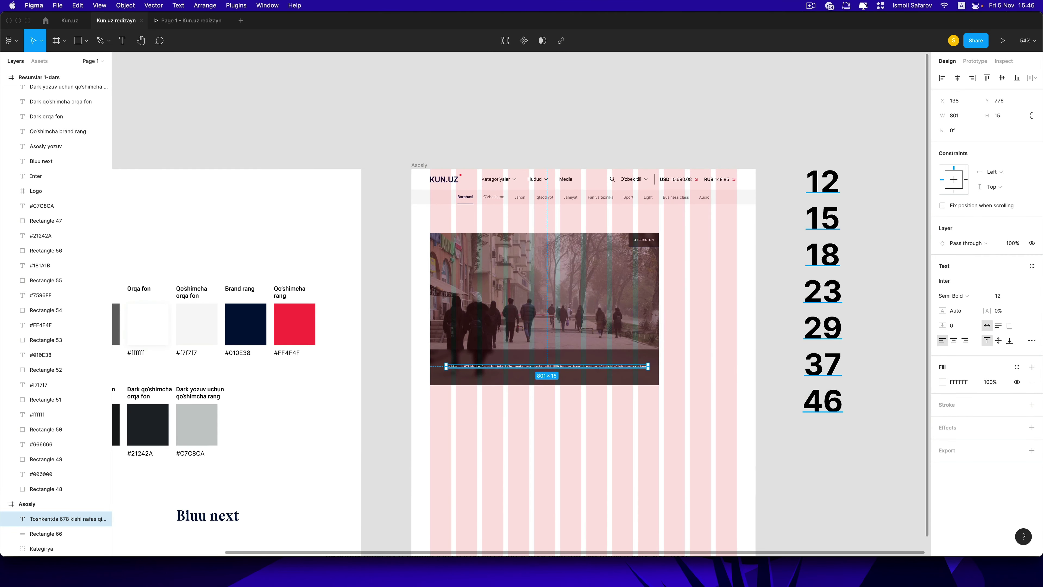
scroll(511, 353, up, 3)
click(1001, 296)
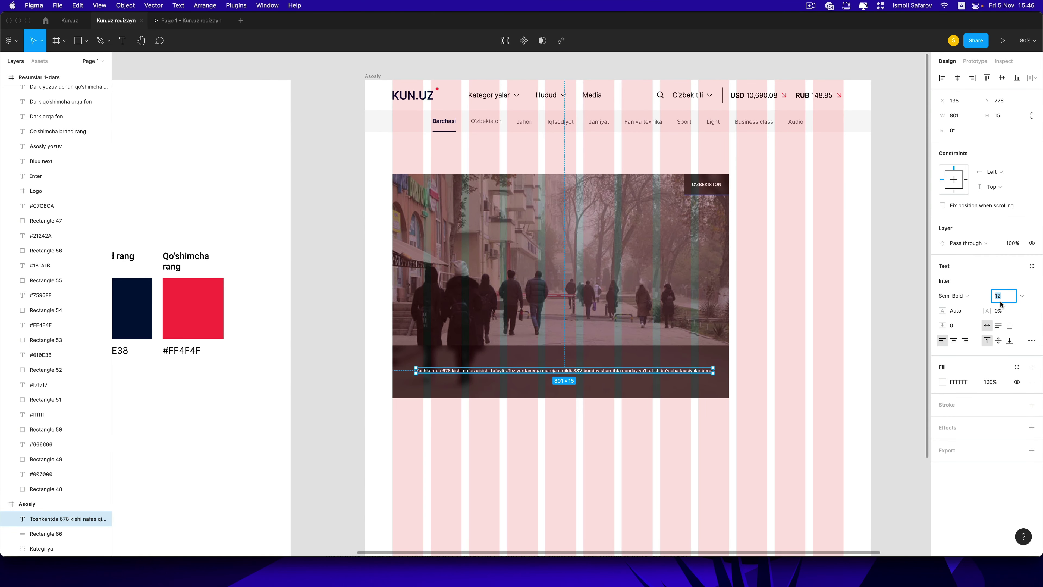
text(29)
key(Return)
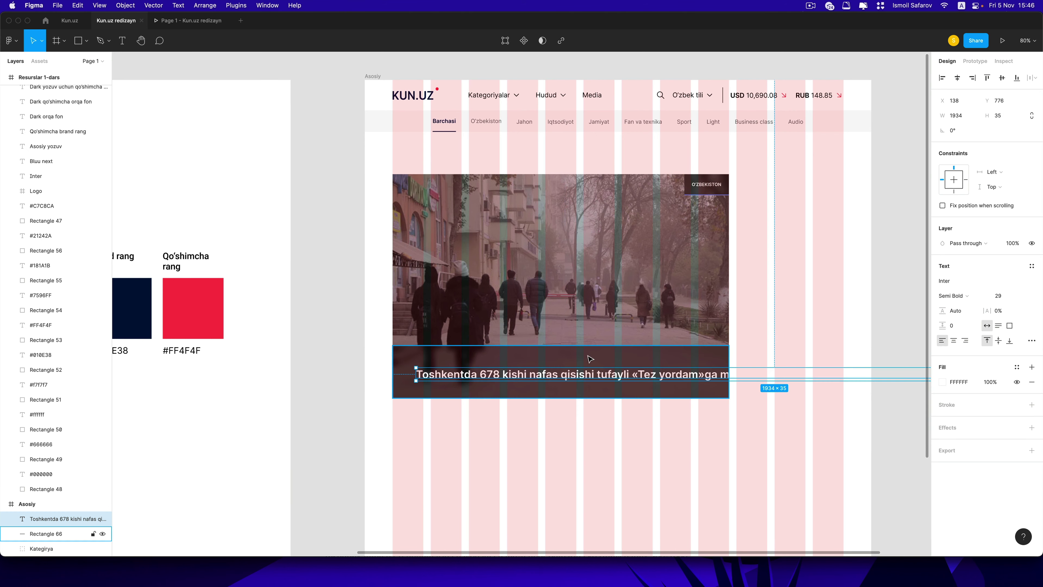
scroll(412, 370, up, 1)
Step: Position the headline at the band's top-left and set its width to 867 so it wraps
mouse_move(498, 372)
mouse_down()
mouse_move(485, 363)
mouse_move(494, 355)
mouse_up()
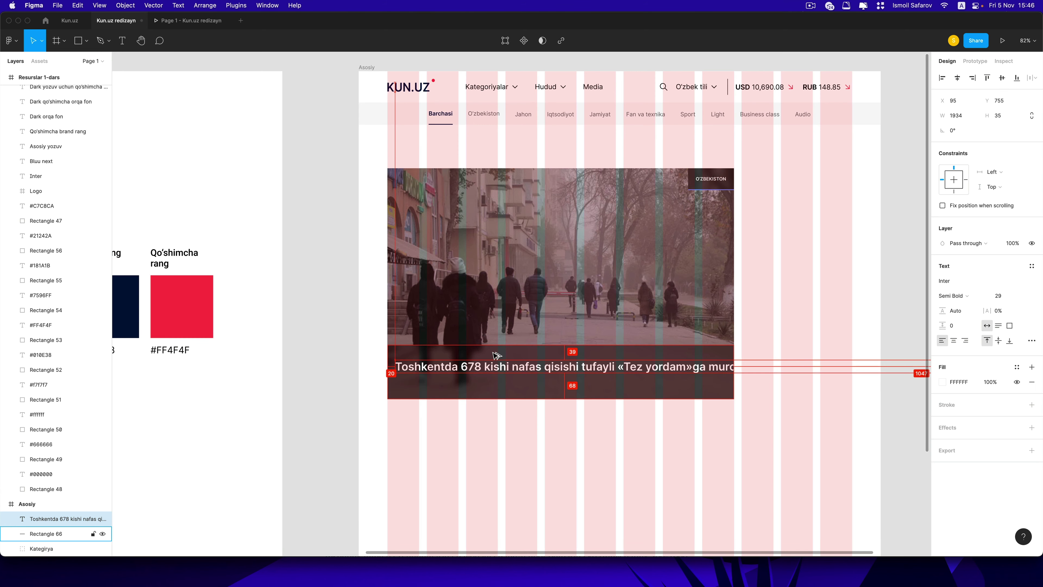
drag(495, 355, 492, 351)
scroll(698, 350, right, 5)
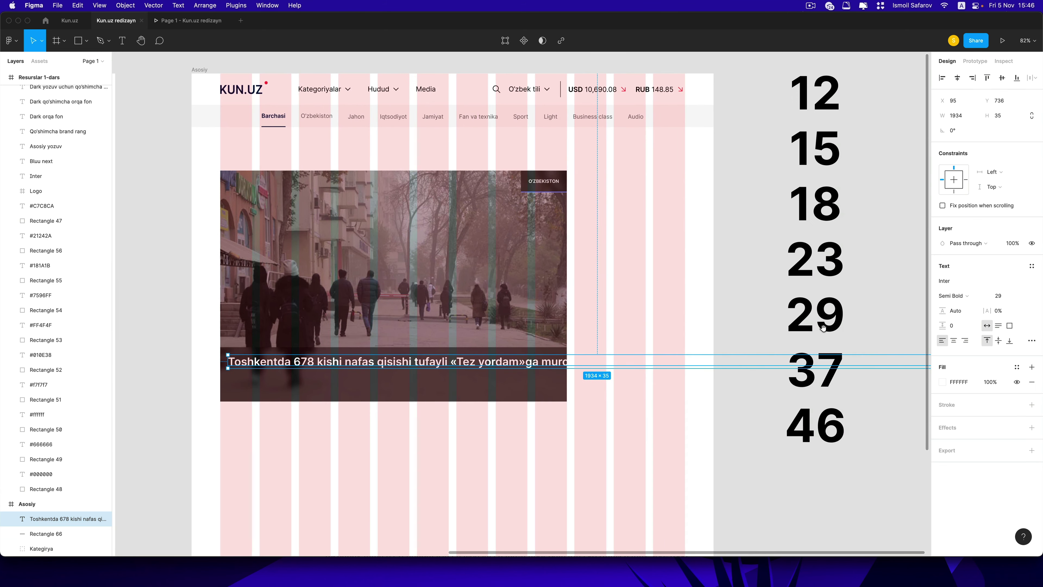
scroll(687, 353, right, 5)
drag(659, 345, 259, 359)
scroll(312, 362, left, 6)
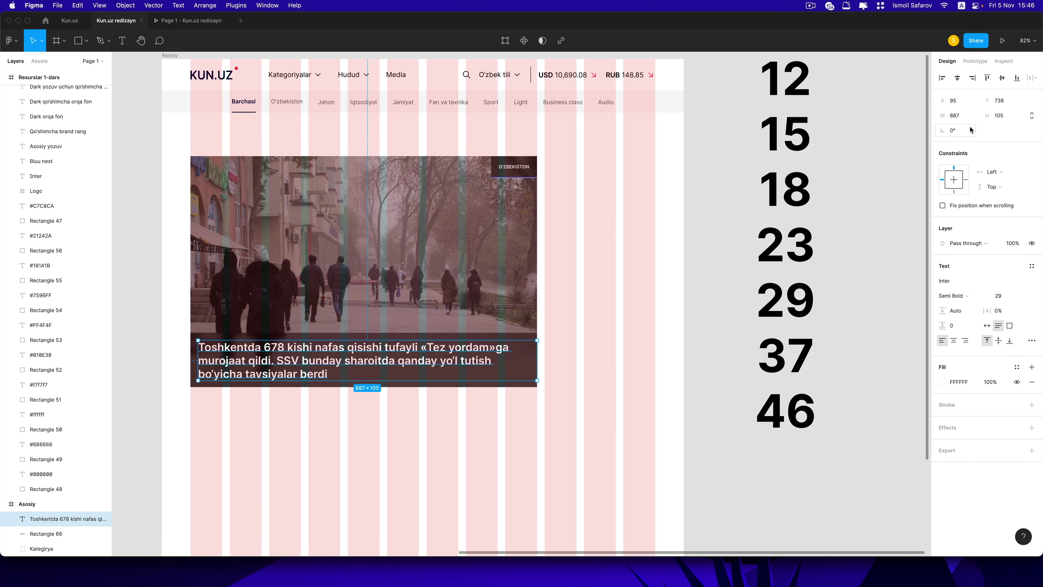
click(964, 119)
key(Return)
scroll(431, 374, left, 7)
scroll(431, 374, down, 3)
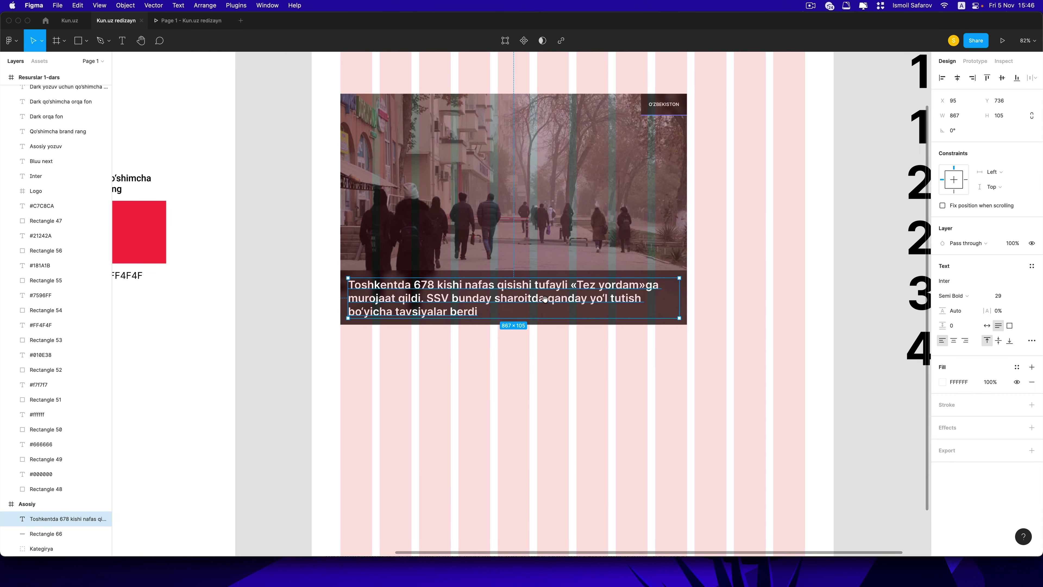
scroll(545, 299, up, 1)
Step: Trim the headline's ending so it fits two lines ending with an ellipsis
double_click(393, 328)
drag(400, 326, 582, 323)
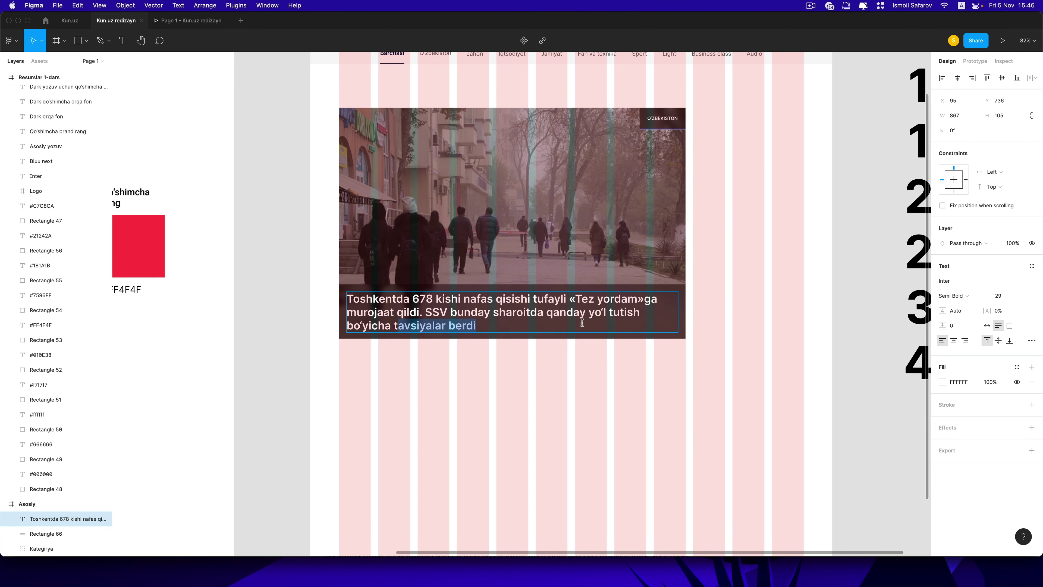
key(BackSpace)
key(BackSpace)
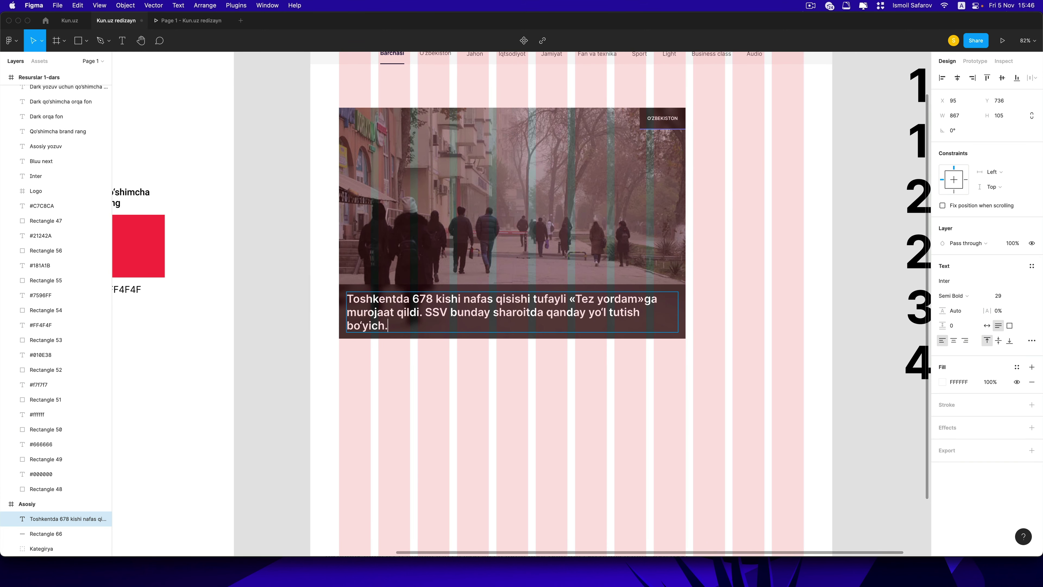
key(BackSpace)
key(BackSpace)
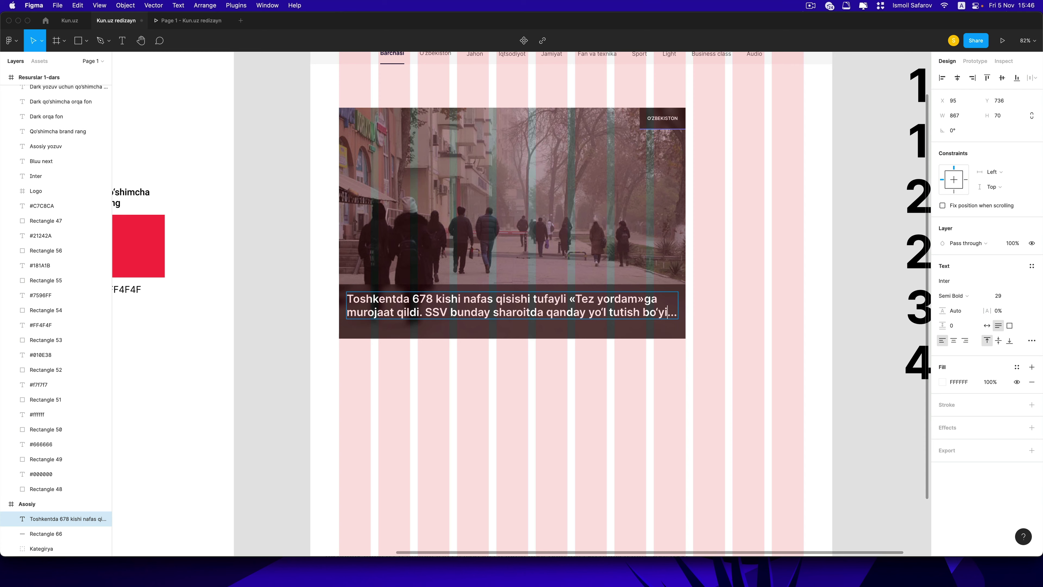
key(Escape)
key(shift+2)
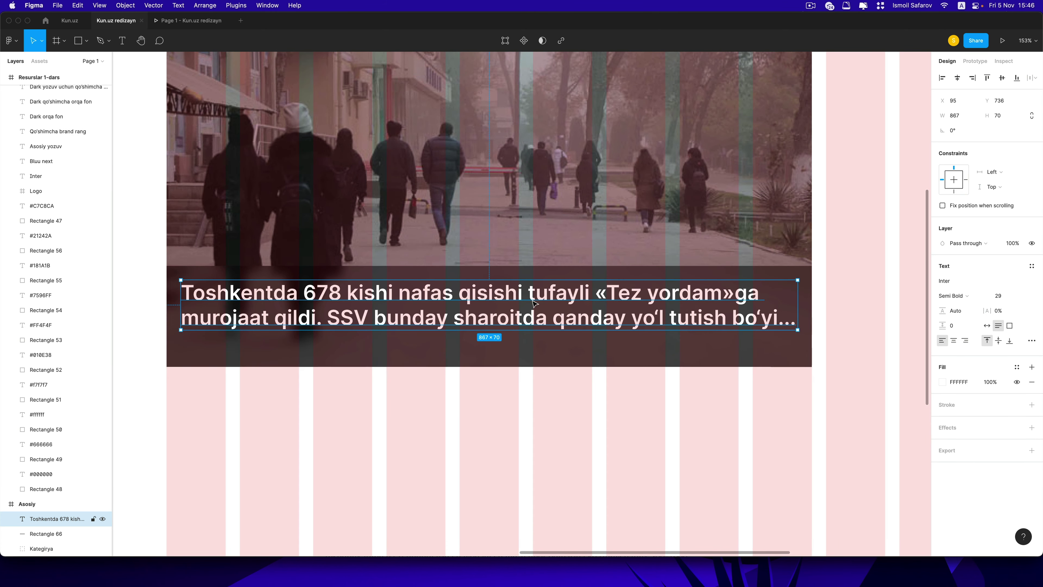
Step: Set the two-line headline's line height to 43, checking it against the prototype preview
click(219, 22)
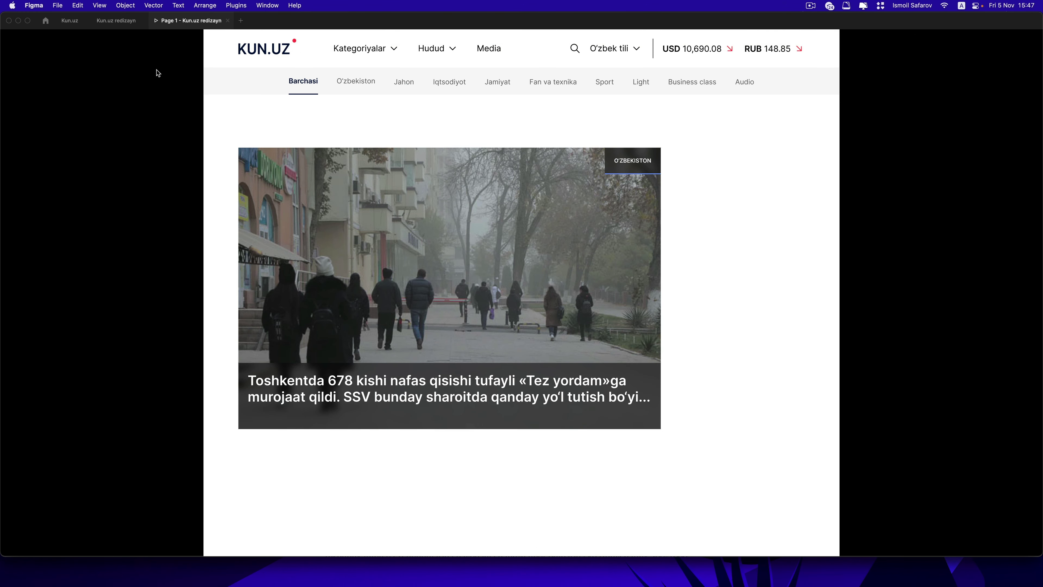
click(117, 20)
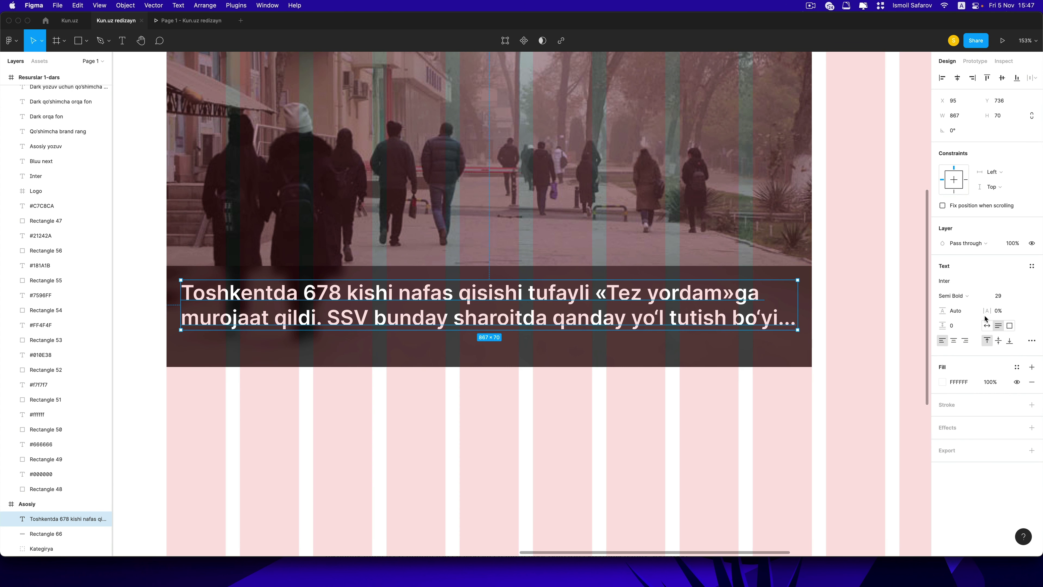
click(957, 311)
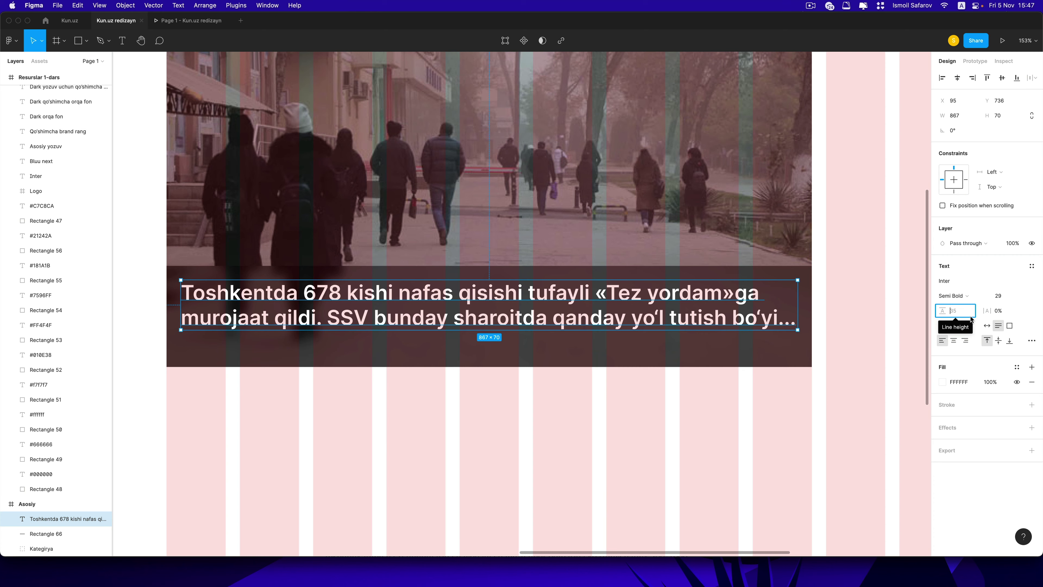
text(40)
key(Return)
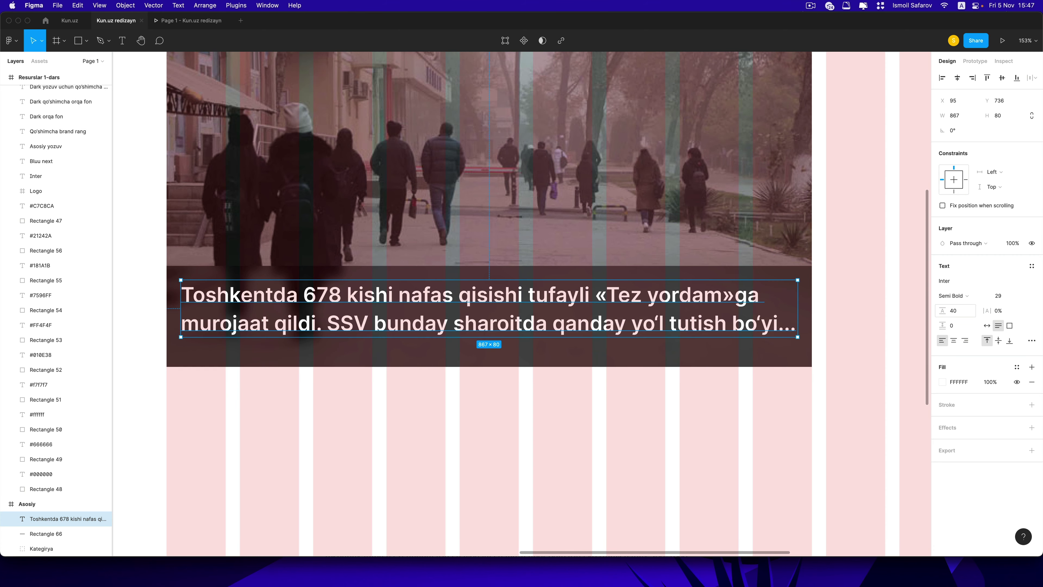
click(210, 23)
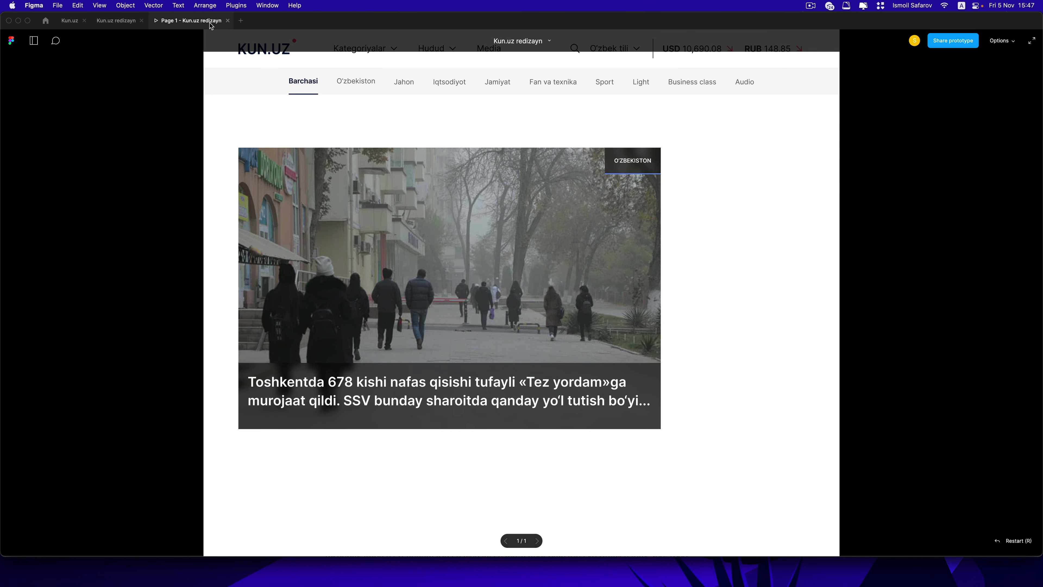
click(129, 25)
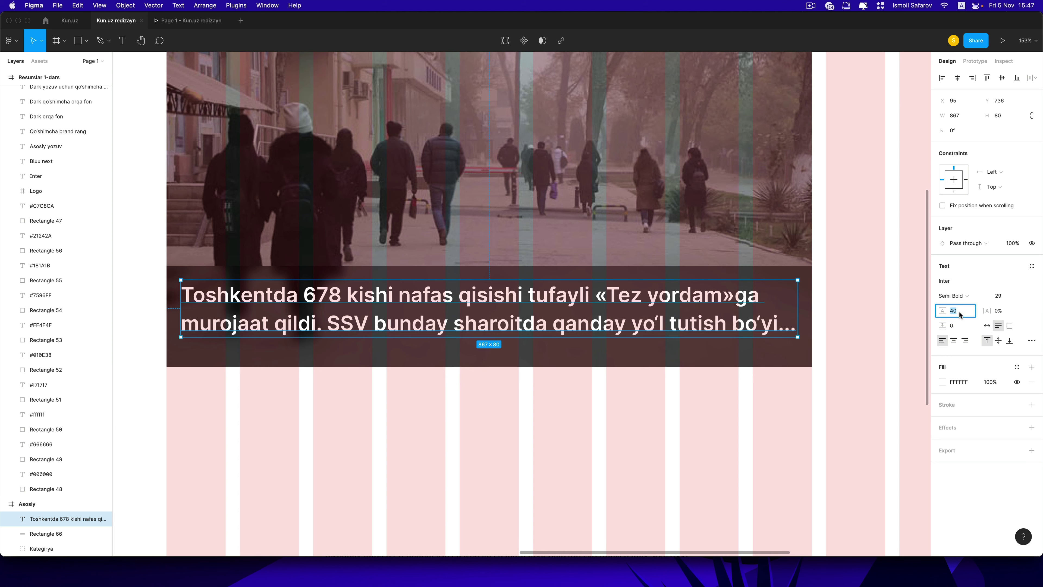
key(Up)
key(Up)
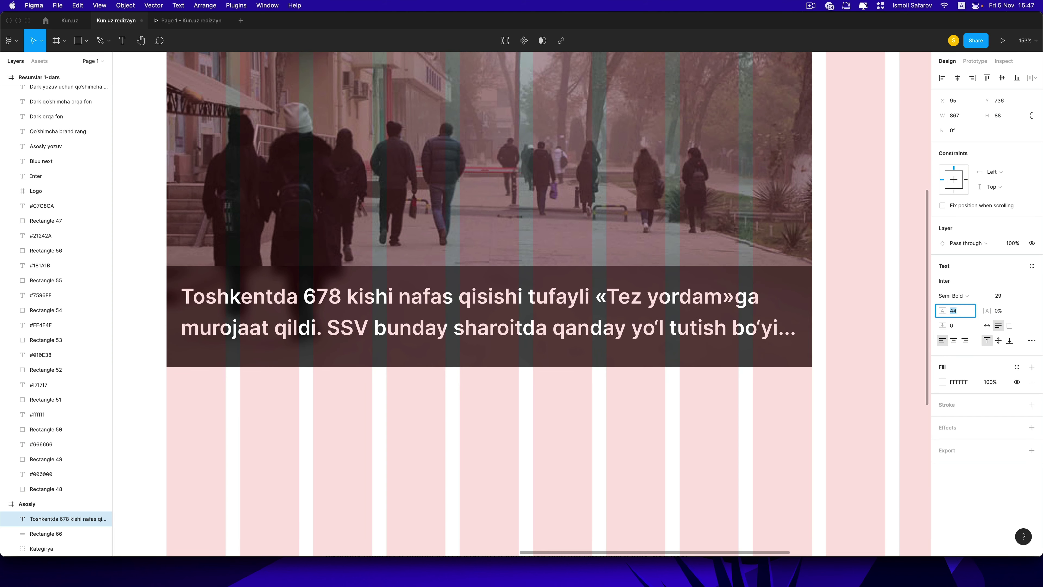
key(Up)
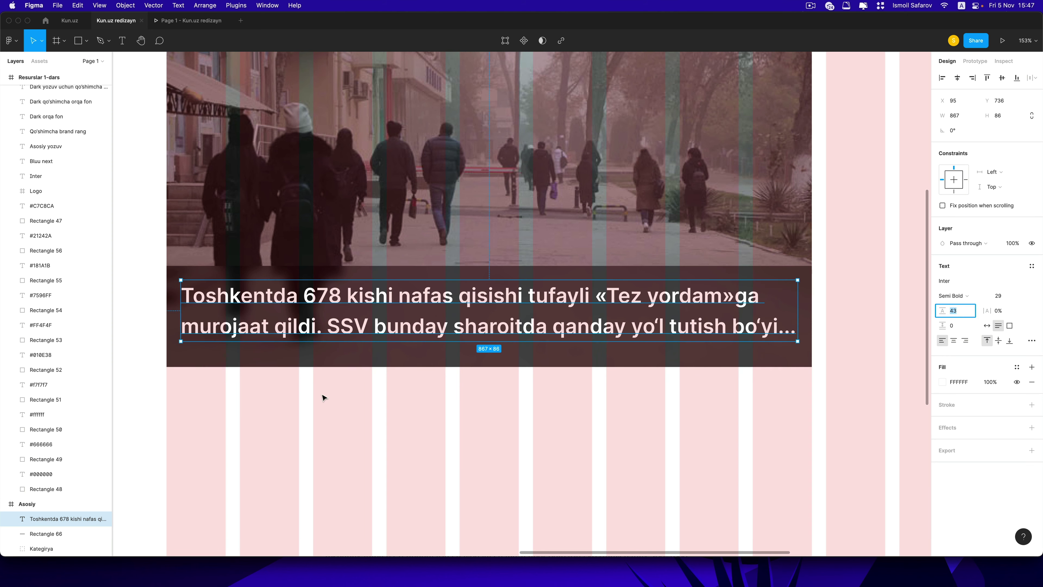
key(alt)
click(549, 360)
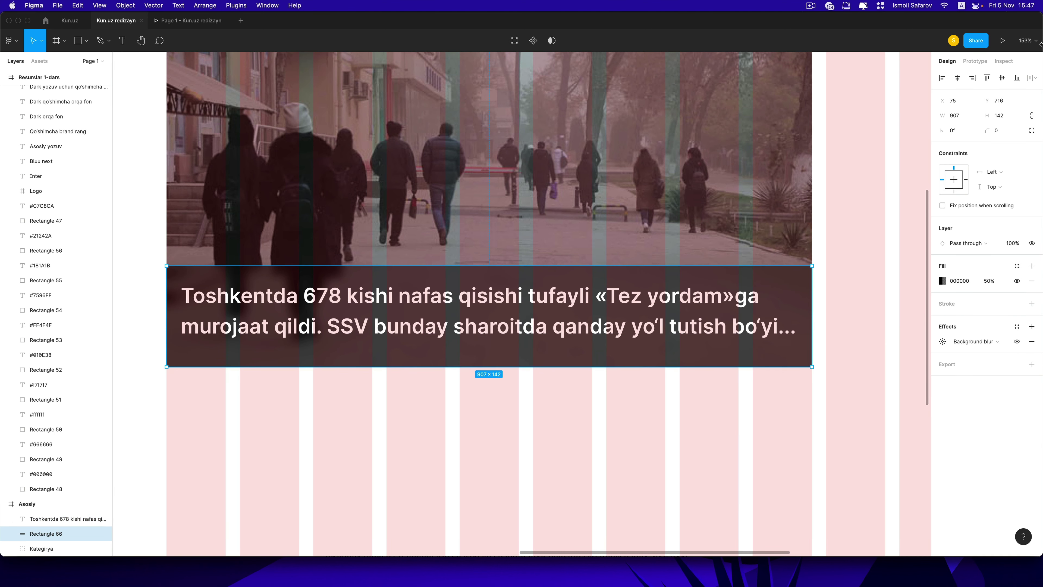
Step: Shorten the dark headline bar by 16 px to 126, with headline and bar selected
click(1008, 115)
text(126)
key(Return)
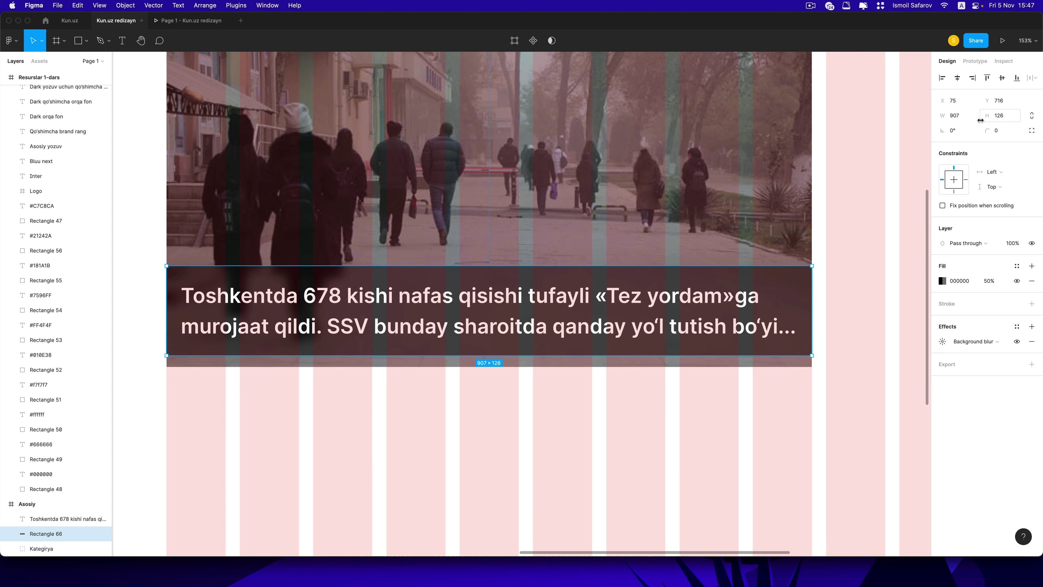
shift+click(530, 314)
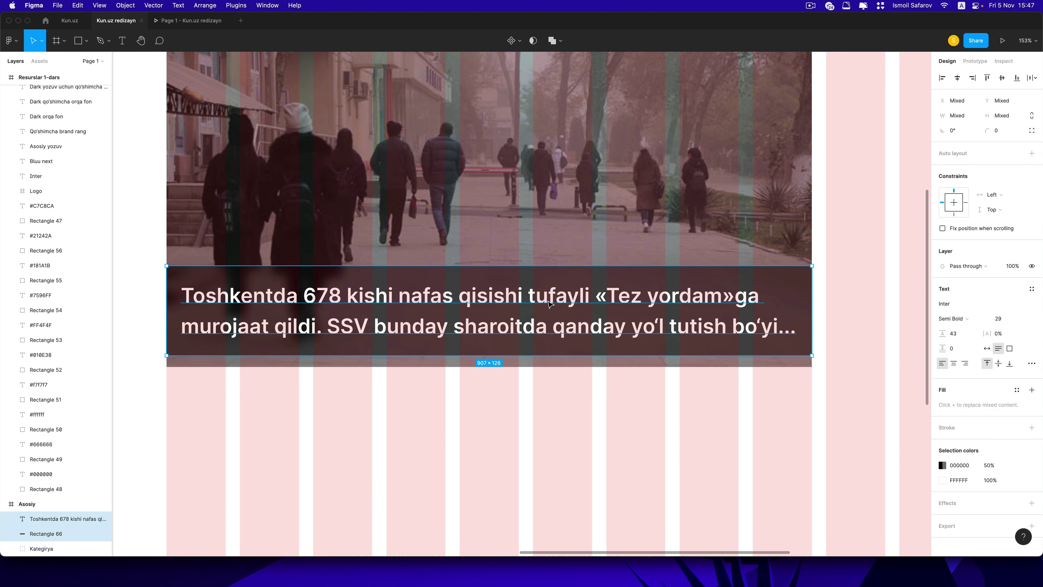
drag(550, 304, 567, 316)
click(593, 411)
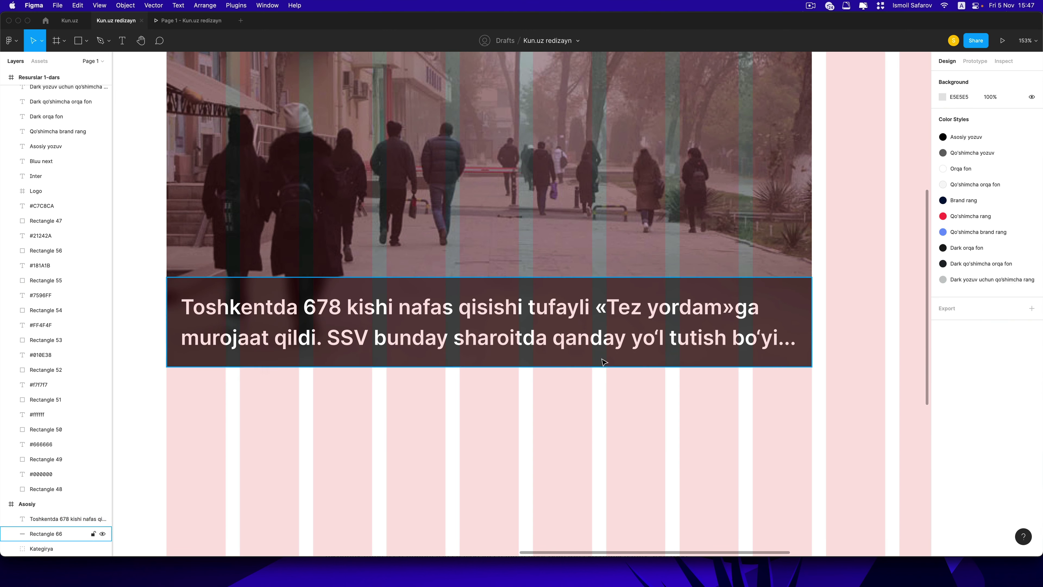
drag(710, 316, 715, 285)
key(super+z)
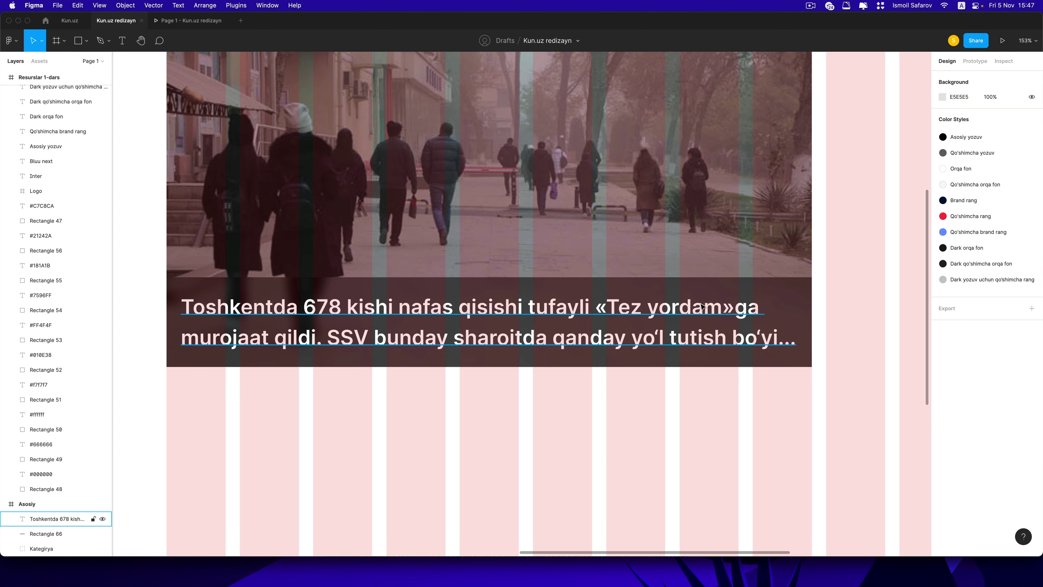
key(super+z)
key(super+z)
Step: Group the headline text and its bar as 'Yozuv'
key(super+g)
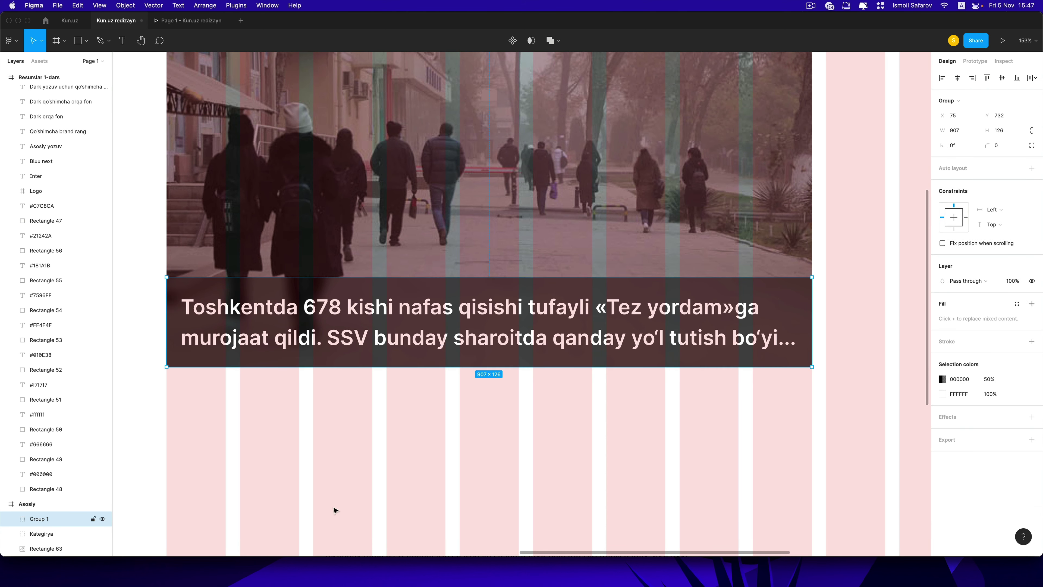
double_click(53, 520)
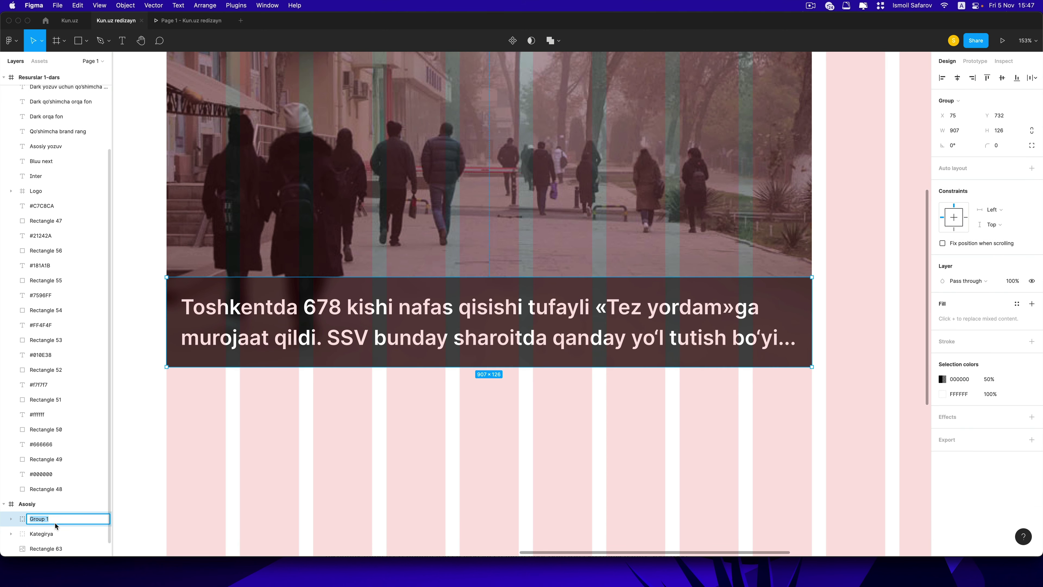
text(Yozuv)
key(Return)
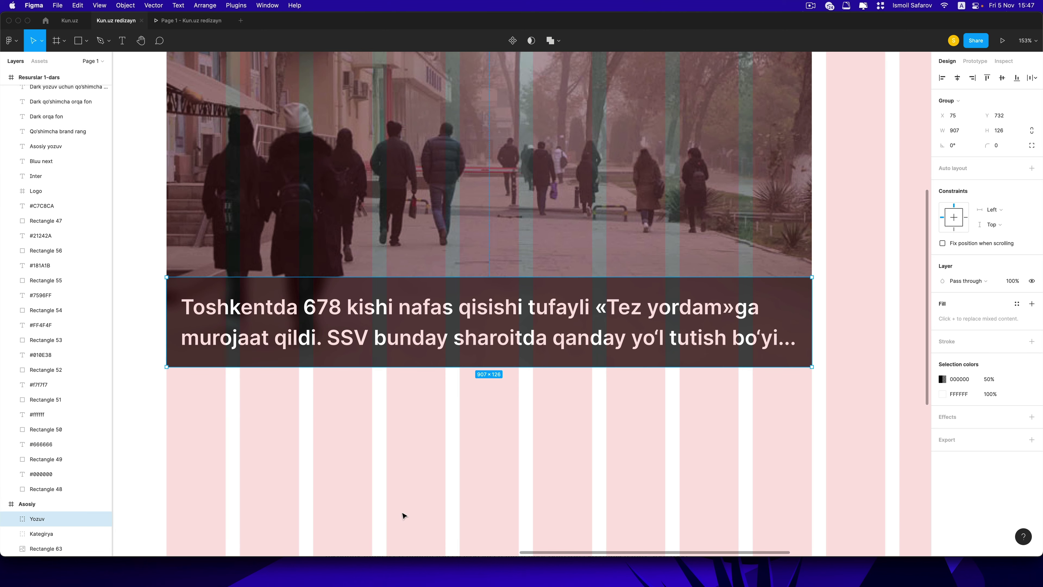
Step: Group all news card layers into a group named 'Asosiy'
click(404, 515)
scroll(428, 469, down, 3)
drag(673, 464, 310, 238)
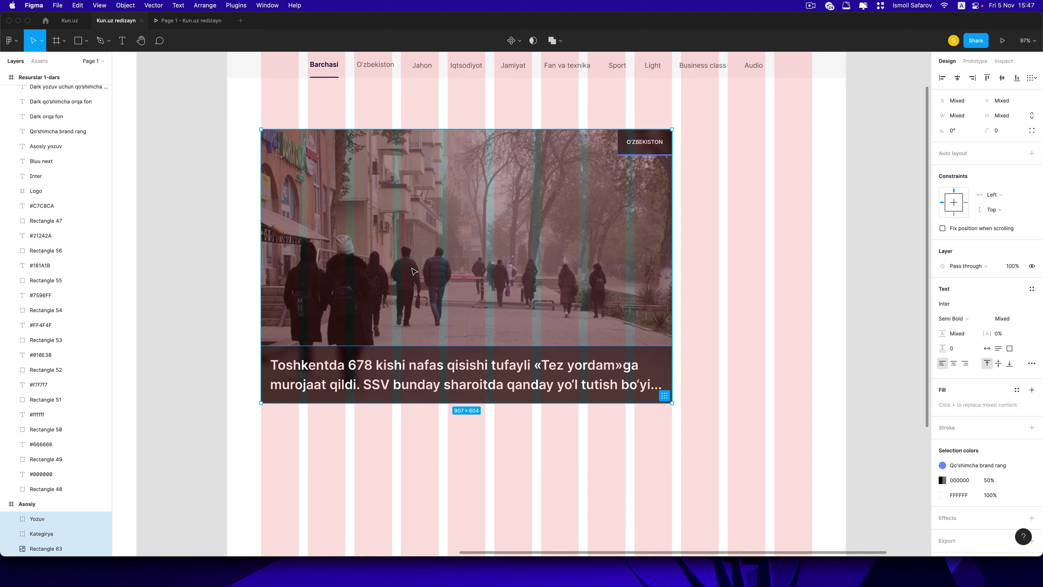
key(super+g)
double_click(64, 539)
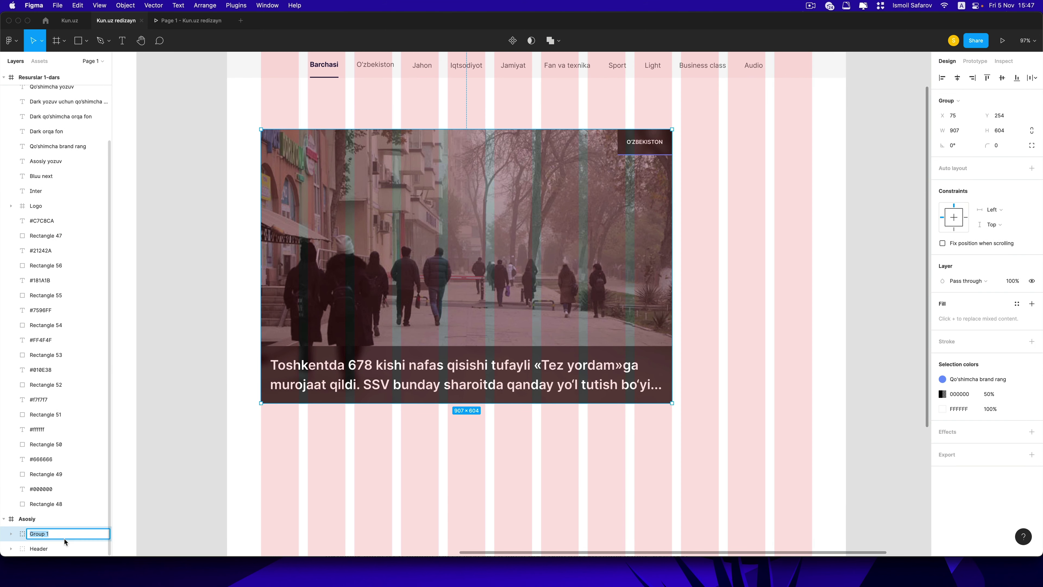
text(Asosiy)
key(Return)
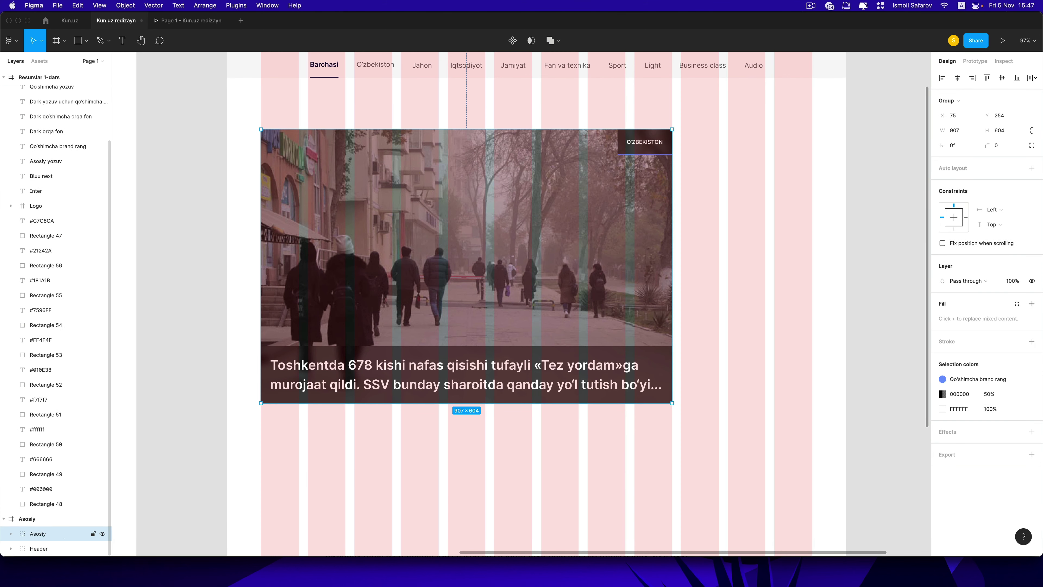
Step: Move the Asosiy news card up to y 181 beneath the header
key(Escape)
drag(754, 205, 746, 222)
click(37, 533)
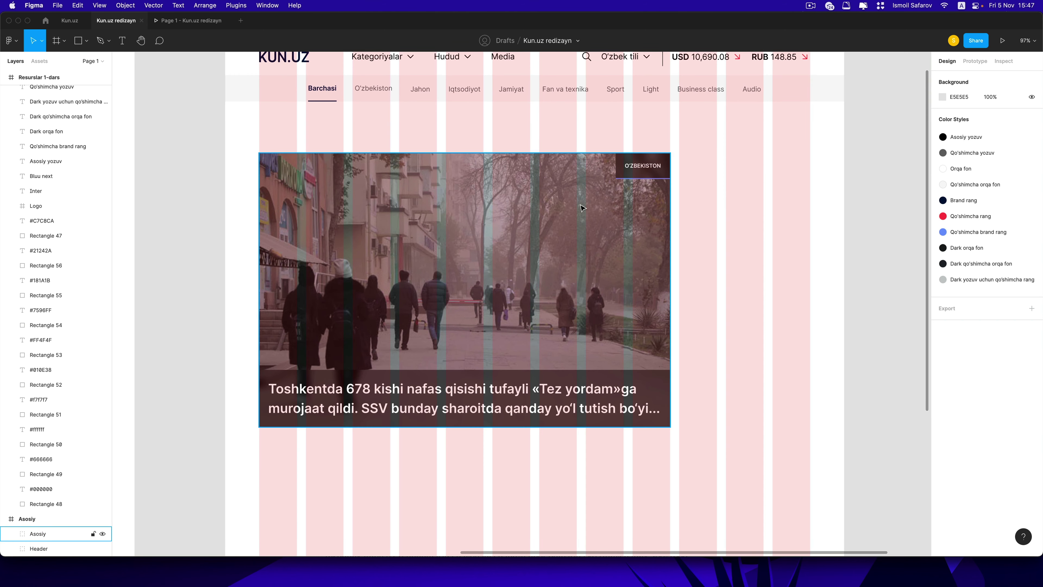
drag(576, 124, 576, 91)
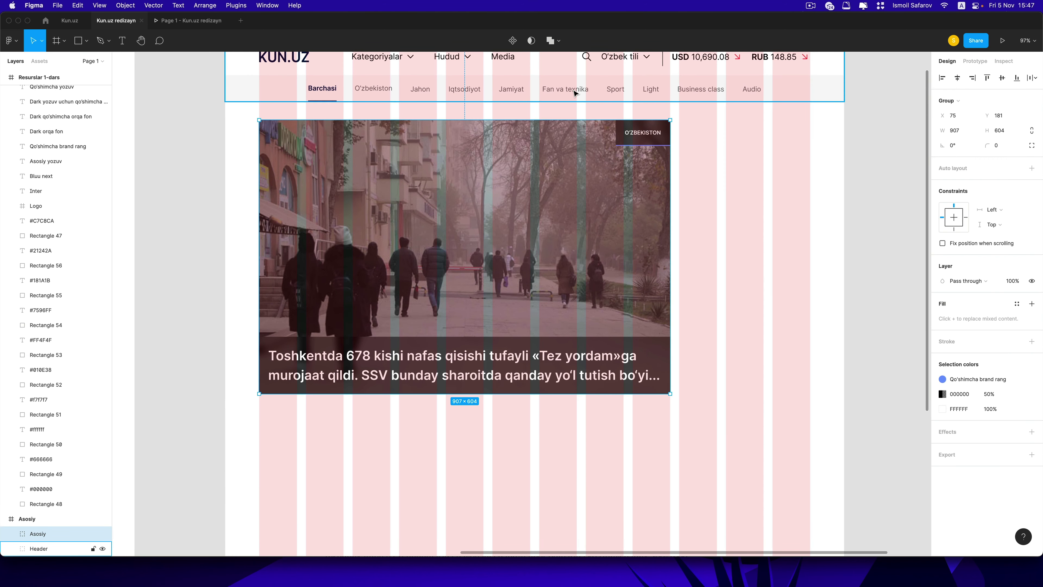
click(693, 145)
scroll(694, 146, right, 4)
scroll(613, 152, up, 1)
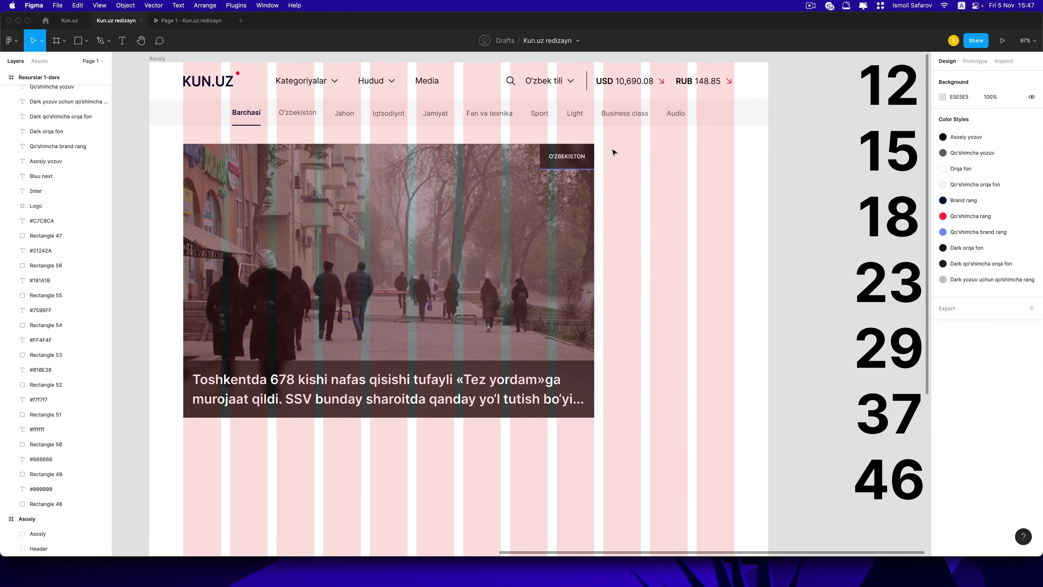
Step: Draw a rectangle right of the news card, top-aligned and stretched to its 604 height
mouse_move(602, 143)
mouse_down()
mouse_move(739, 423)
mouse_move(730, 381)
mouse_up()
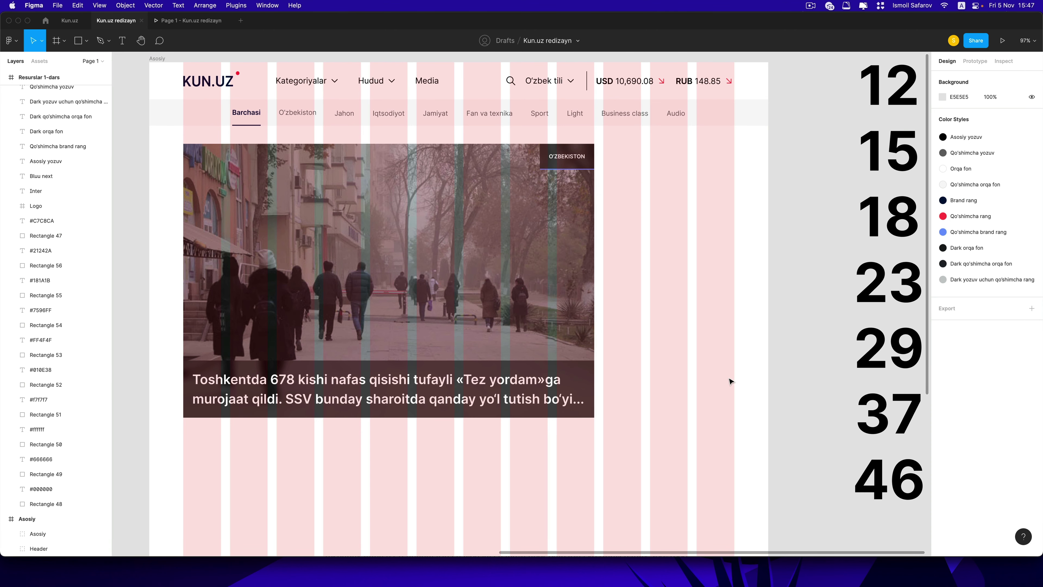
click(831, 5)
click(838, 37)
key(r)
drag(622, 170, 721, 312)
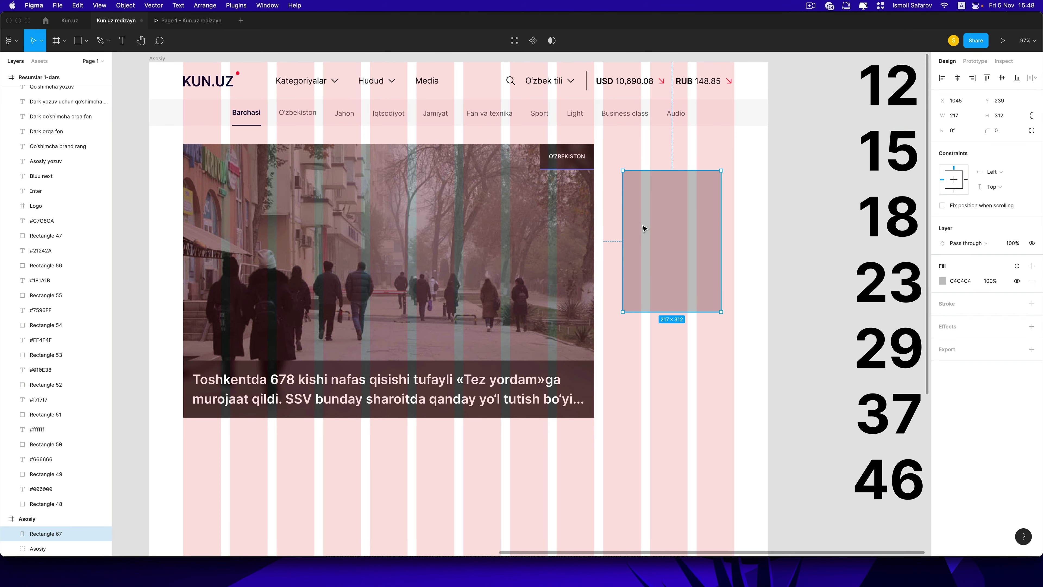
drag(643, 228, 630, 210)
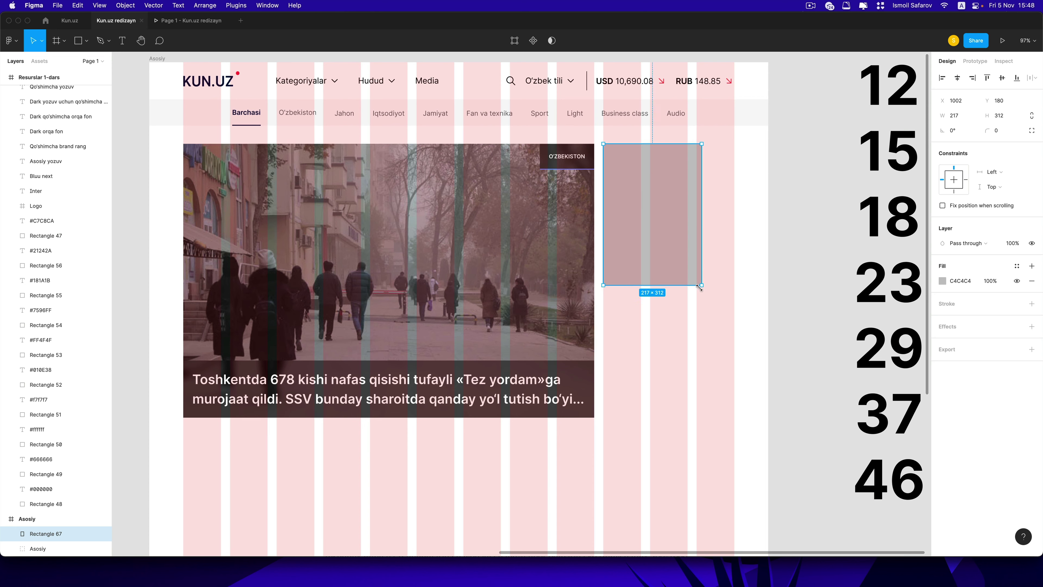
drag(700, 287, 734, 417)
Step: Fill the new 289×604 side rectangle with a document colour style
click(752, 103)
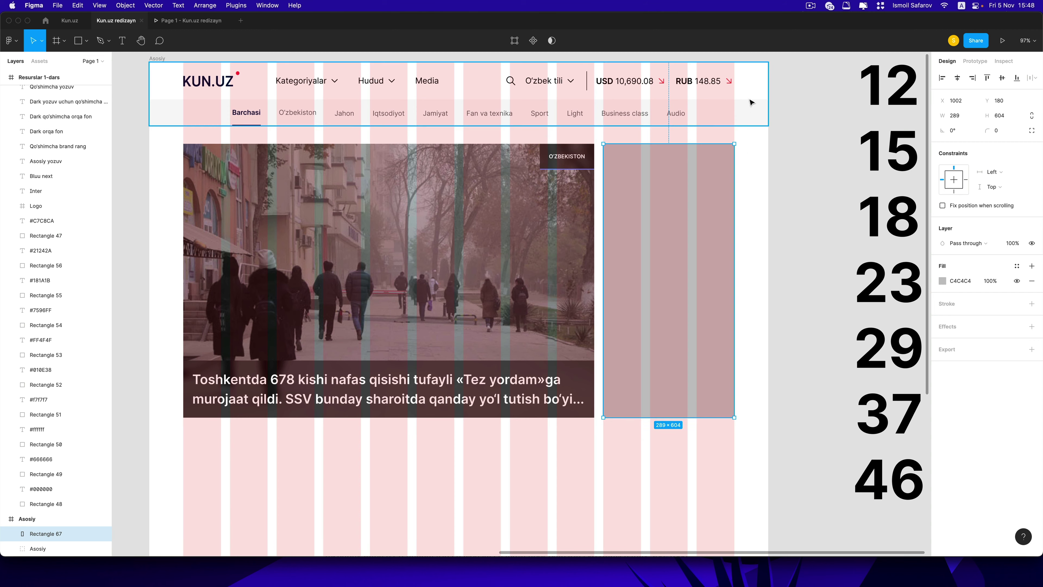
click(683, 179)
click(1017, 266)
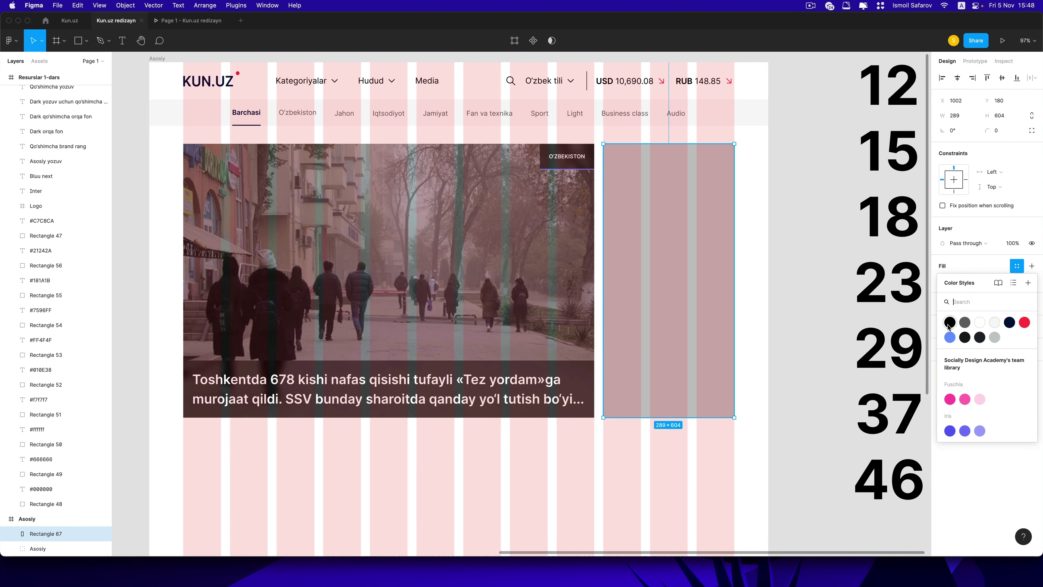
click(995, 322)
click(858, 287)
Step: Add a text layer reading 'Soʻngi yangiliklar' for the side column heading
scroll(748, 291, up, 3)
scroll(747, 290, right, 2)
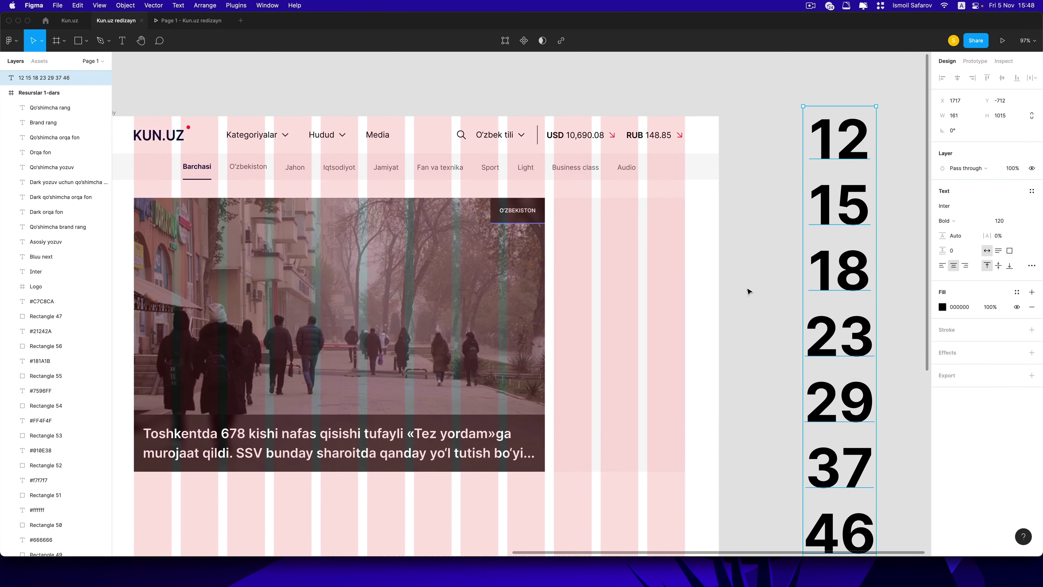
scroll(747, 291, up, 5)
scroll(643, 254, up, 5)
scroll(635, 249, up, 3)
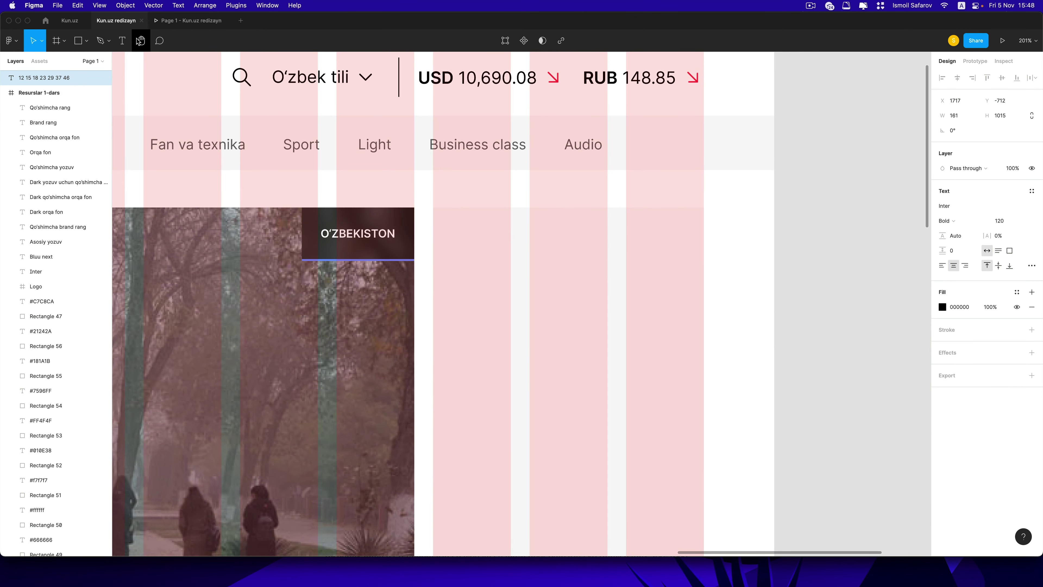
key(t)
click(553, 290)
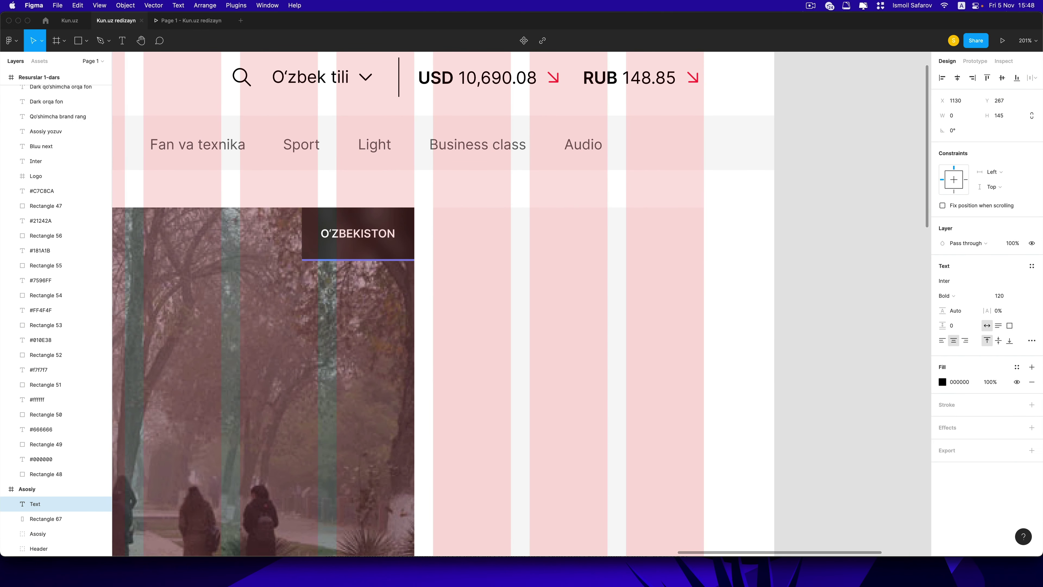
text(Soʻ)
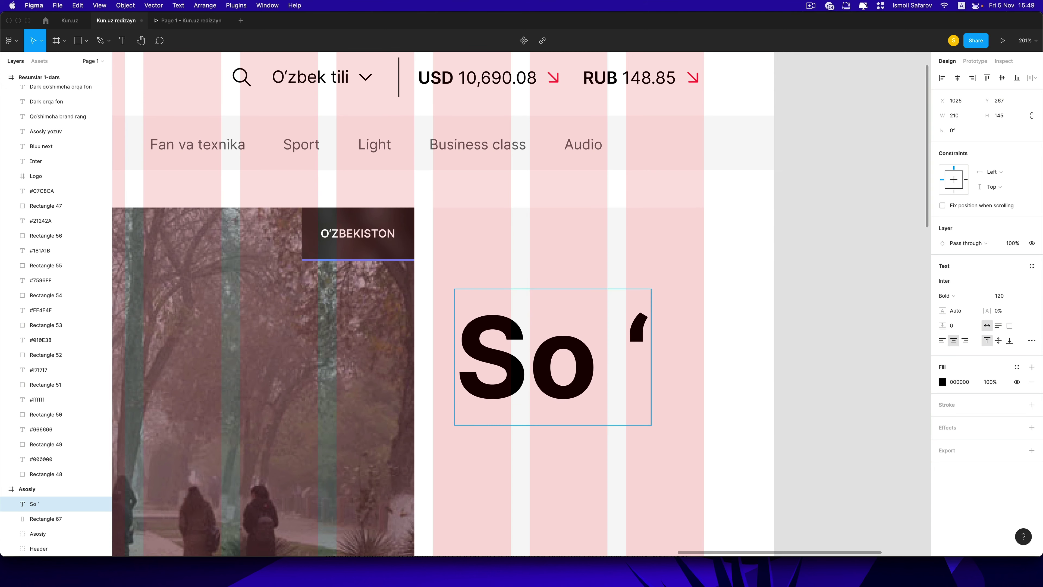
text(ngi y)
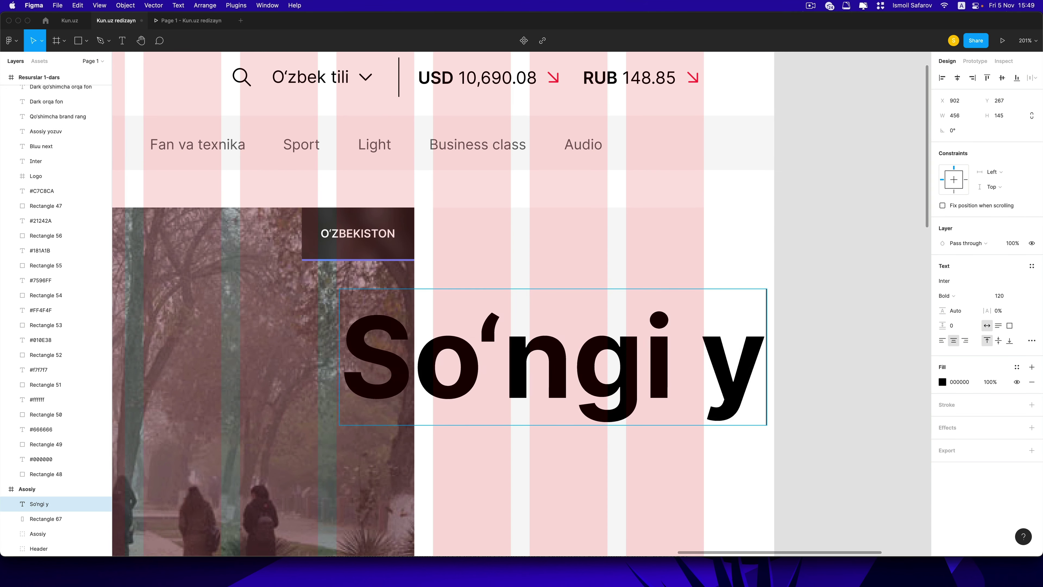
text(angiliklar)
key(Escape)
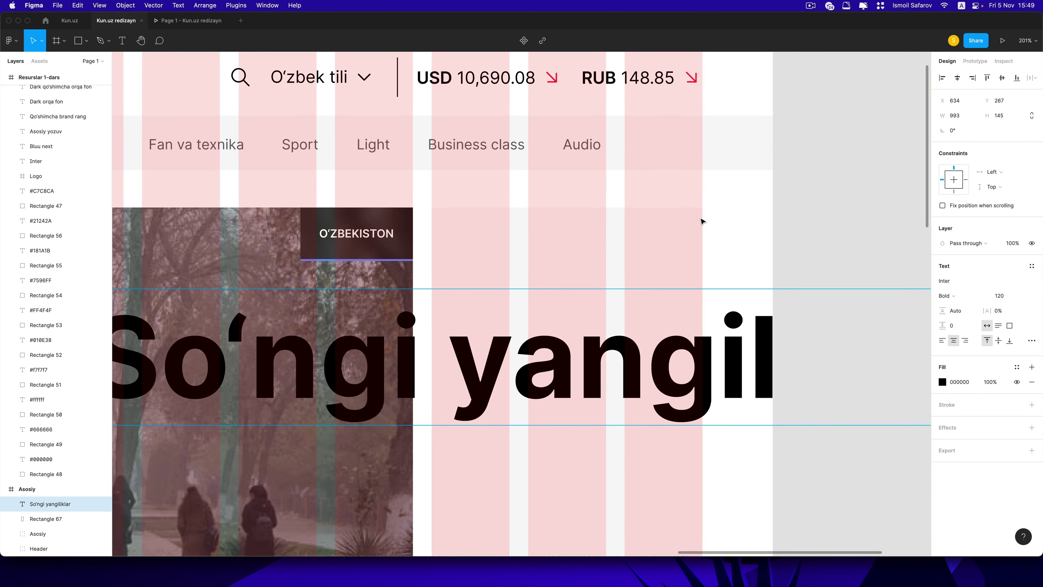
Step: Set the heading font to Bluu Next Bold at size 18
click(961, 286)
text(B)
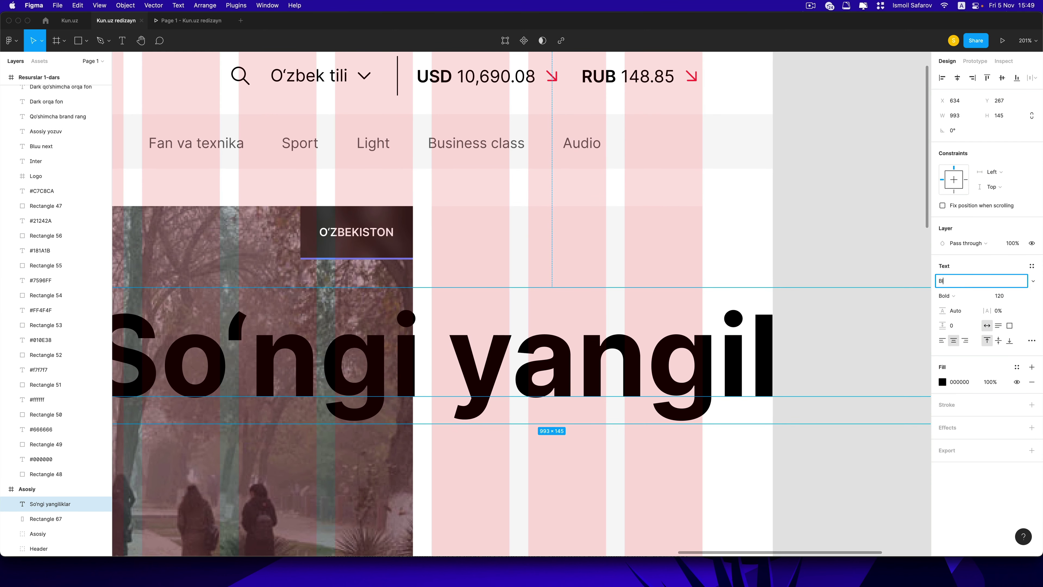
text(uu)
key(Return)
scroll(483, 281, up, 5)
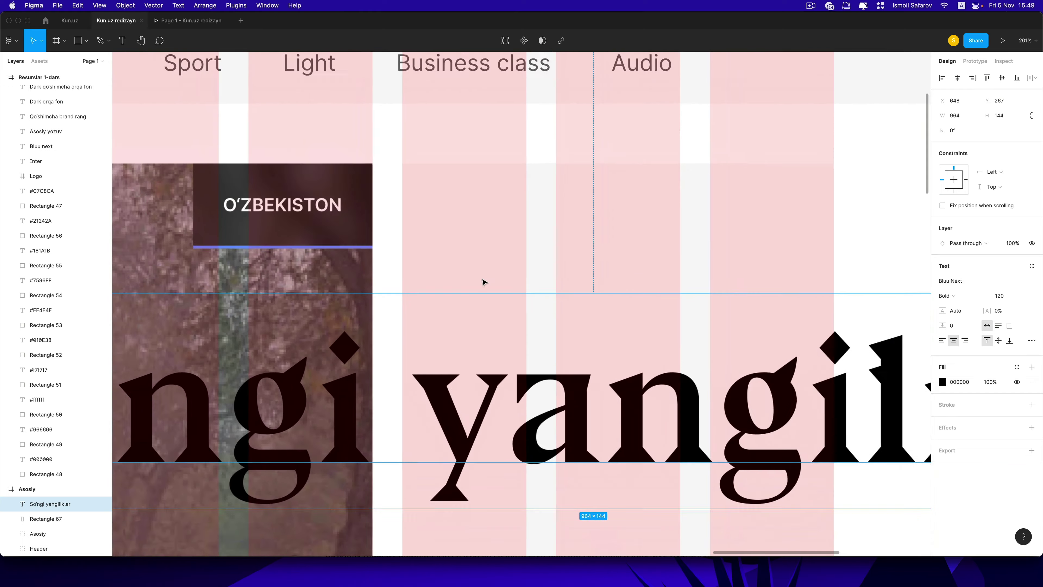
scroll(484, 281, down, 10)
scroll(484, 281, up, 5)
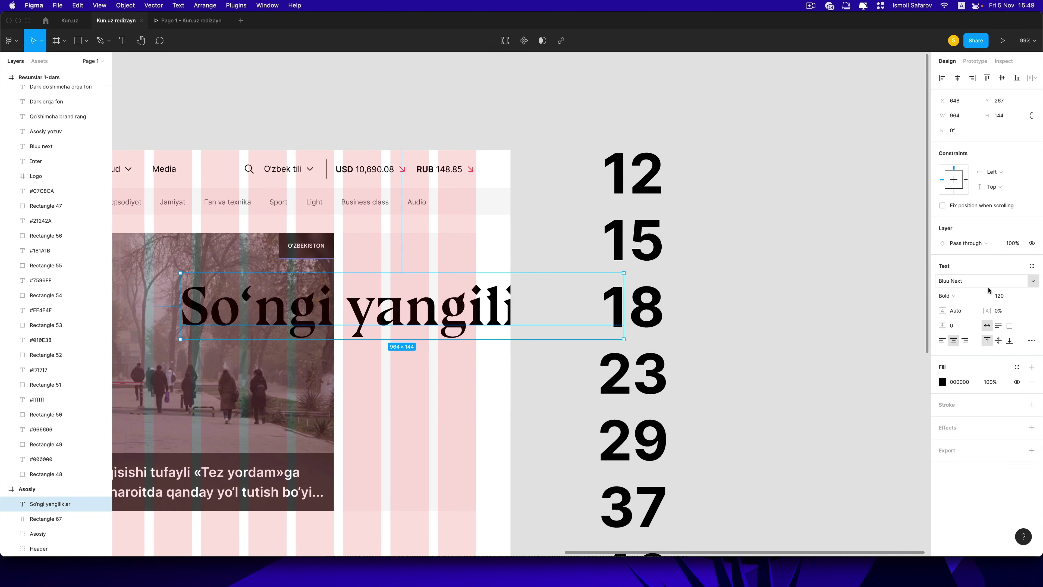
click(1000, 296)
text(16)
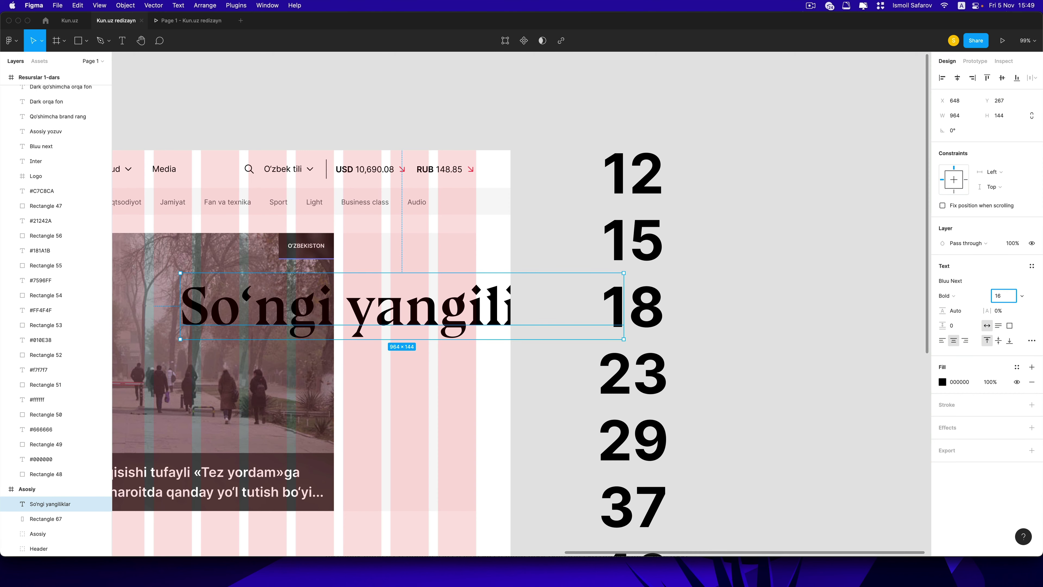
text(18)
key(Return)
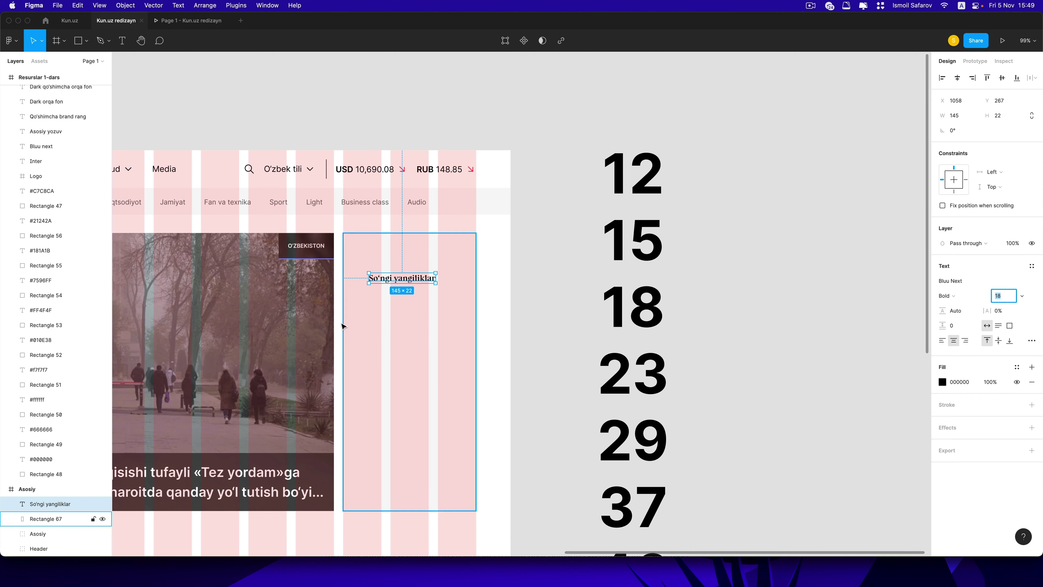
Step: Move the heading up to the top of the side rectangle
scroll(396, 261, up, 3)
scroll(413, 310, up, 3)
scroll(413, 351, up, 5)
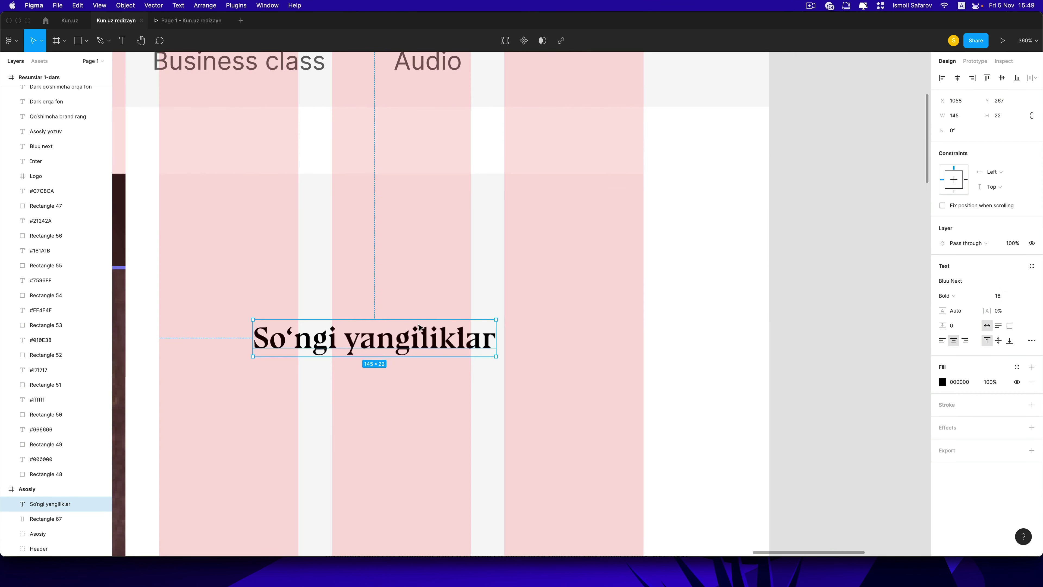
drag(412, 347, 429, 273)
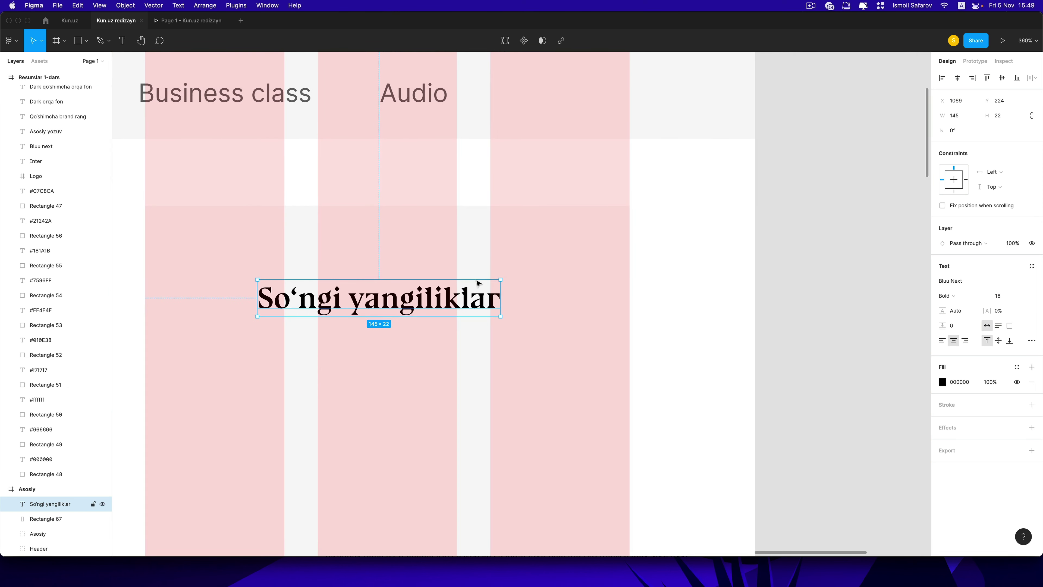
scroll(514, 246, up, 5)
Step: Draw a 7 px circle just after the heading's end and nudge it into place
click(86, 40)
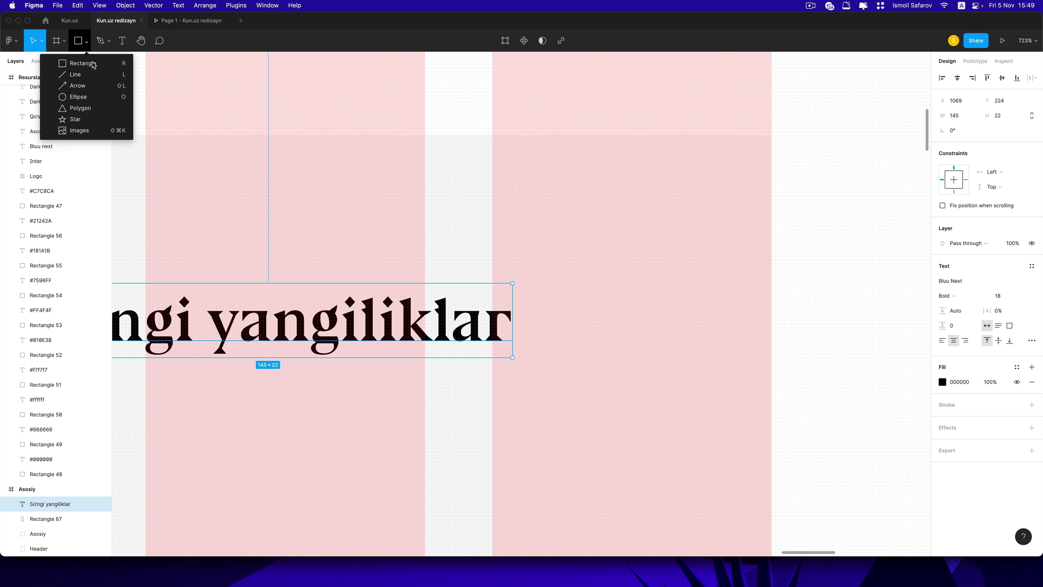
click(61, 97)
scroll(508, 213, up, 5)
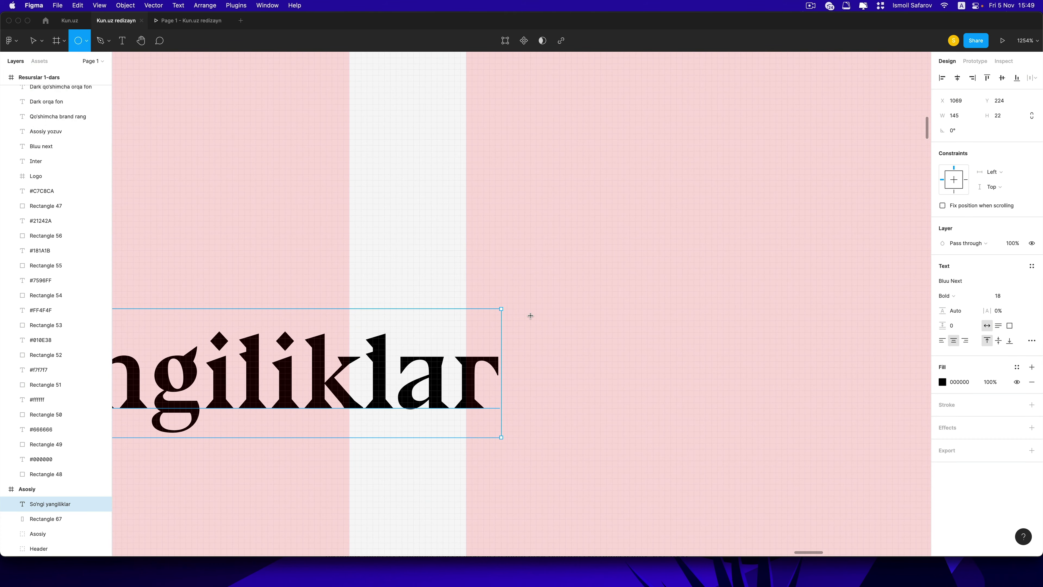
drag(532, 309, 549, 326)
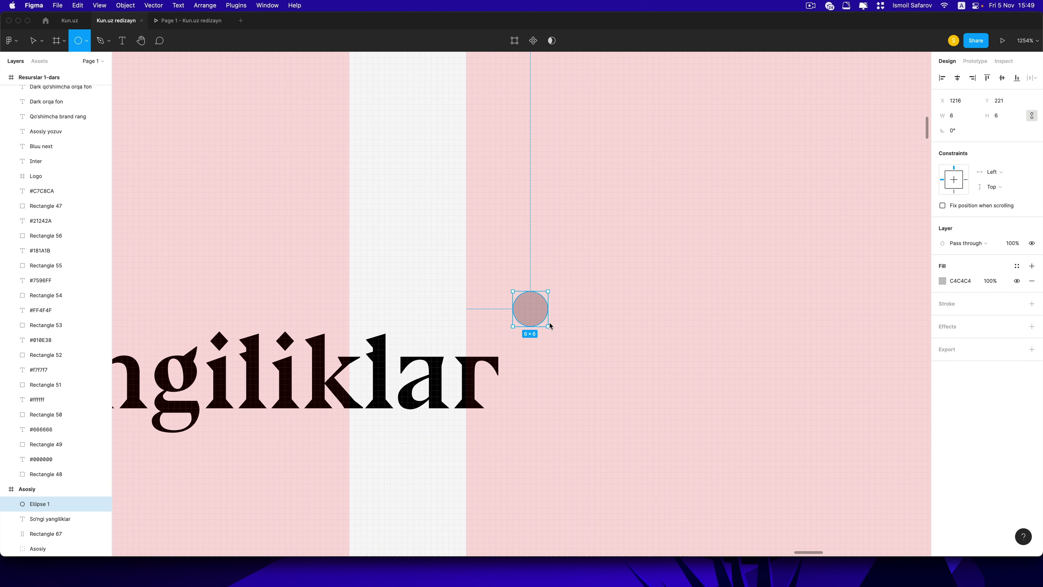
click(954, 115)
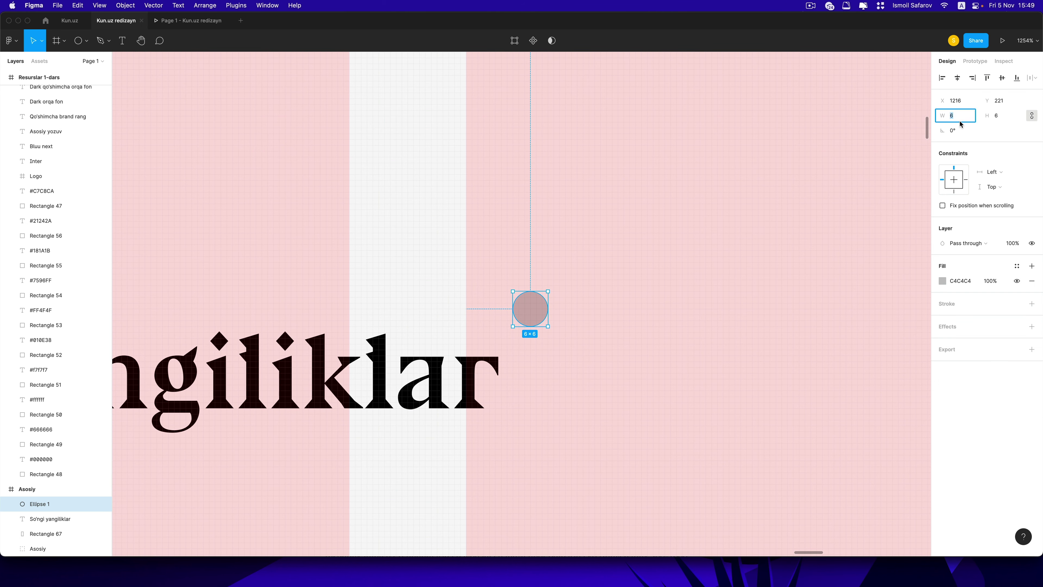
text(7)
key(Return)
drag(528, 321, 530, 333)
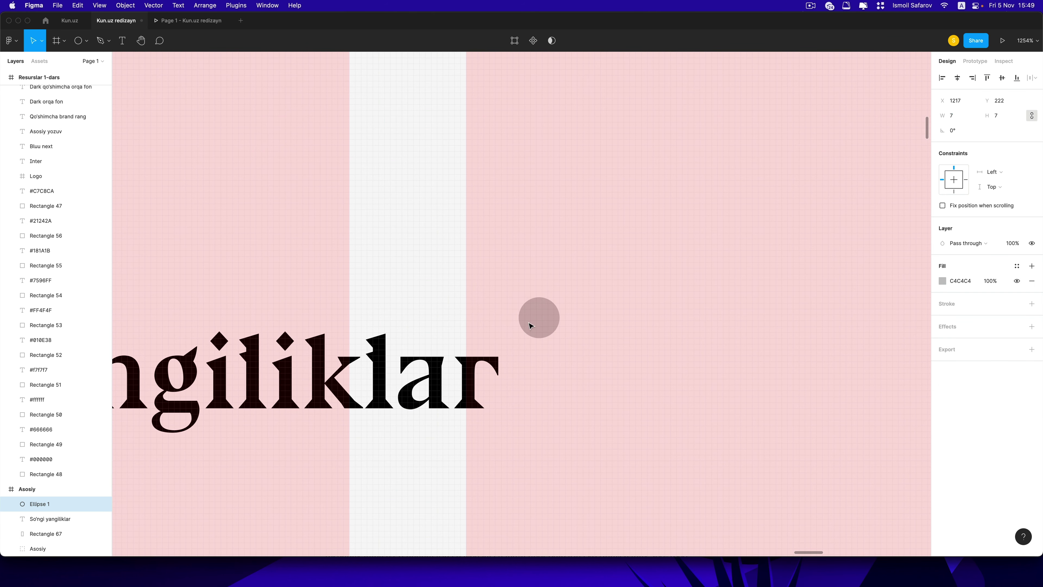
key(Tab)
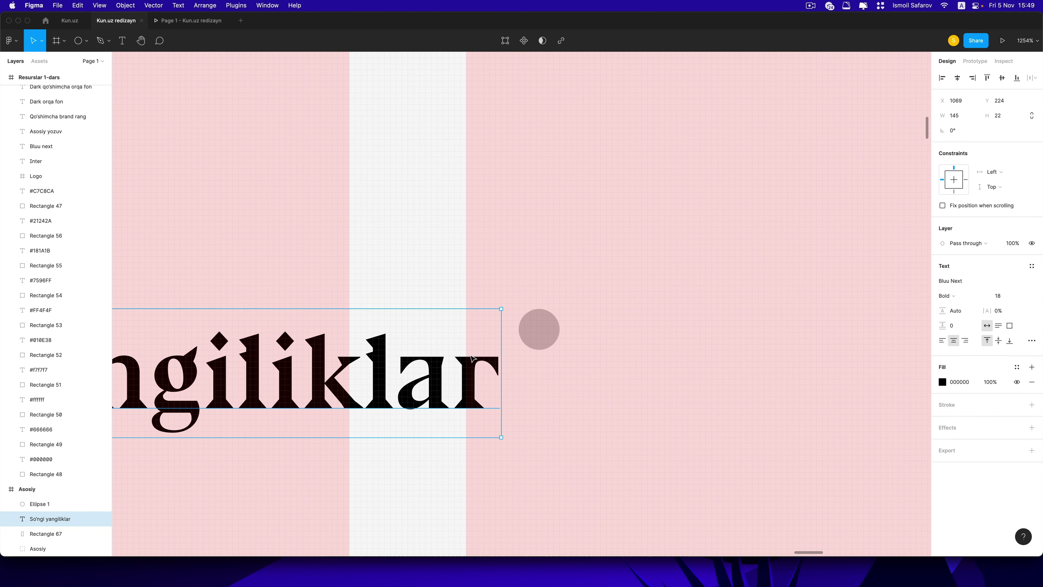
click(557, 332)
key(Right)
key(Right)
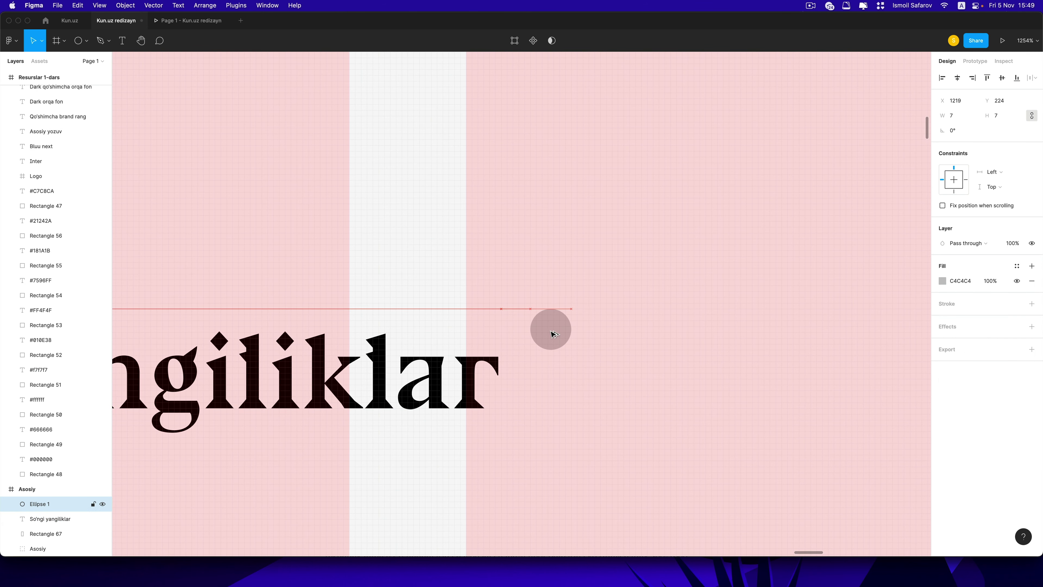
scroll(437, 367, left, 1)
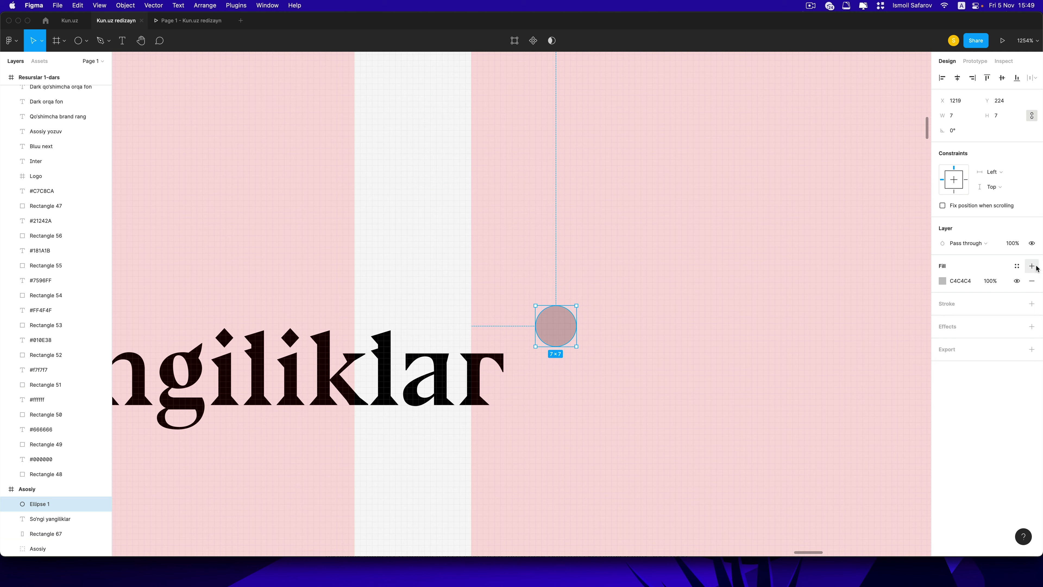
Step: Fill the circle with the red Qo'shimcha rang colour style
click(1017, 266)
click(1023, 322)
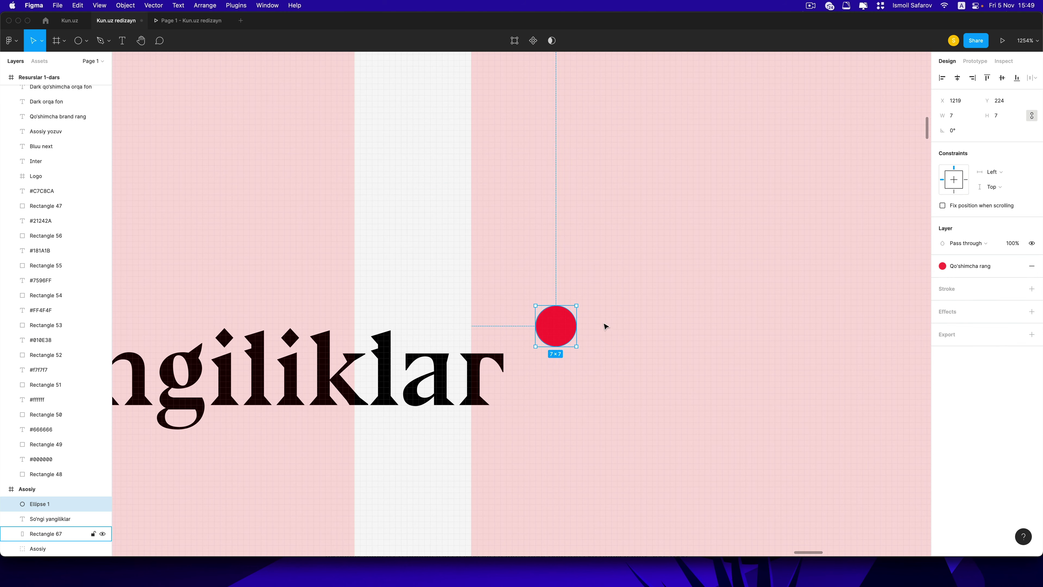
scroll(605, 326, down, 2)
scroll(605, 327, down, 3)
scroll(604, 325, down, 4)
scroll(605, 324, down, 5)
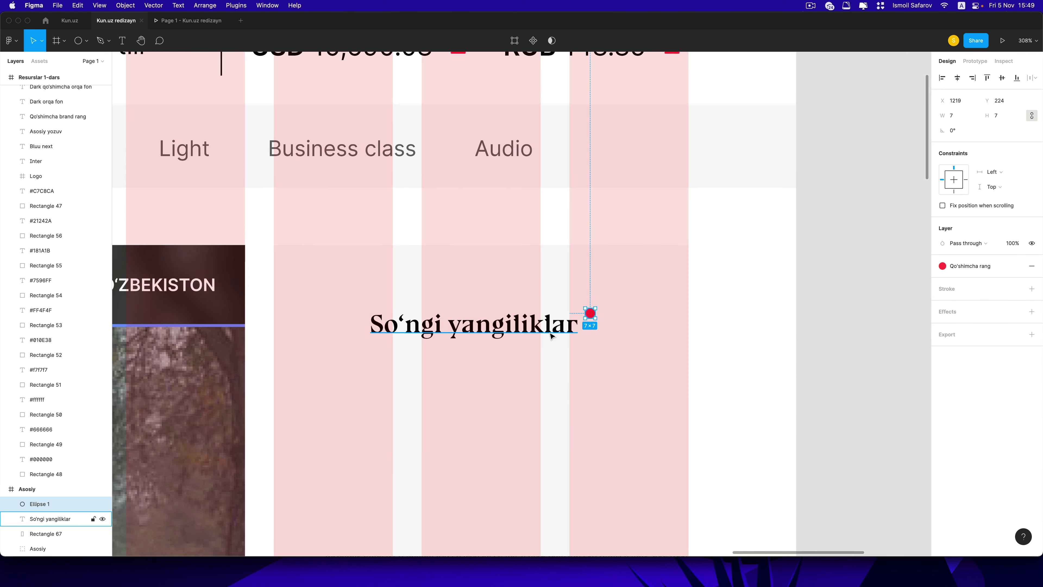
click(567, 323)
click(729, 340)
drag(729, 340, 766, 242)
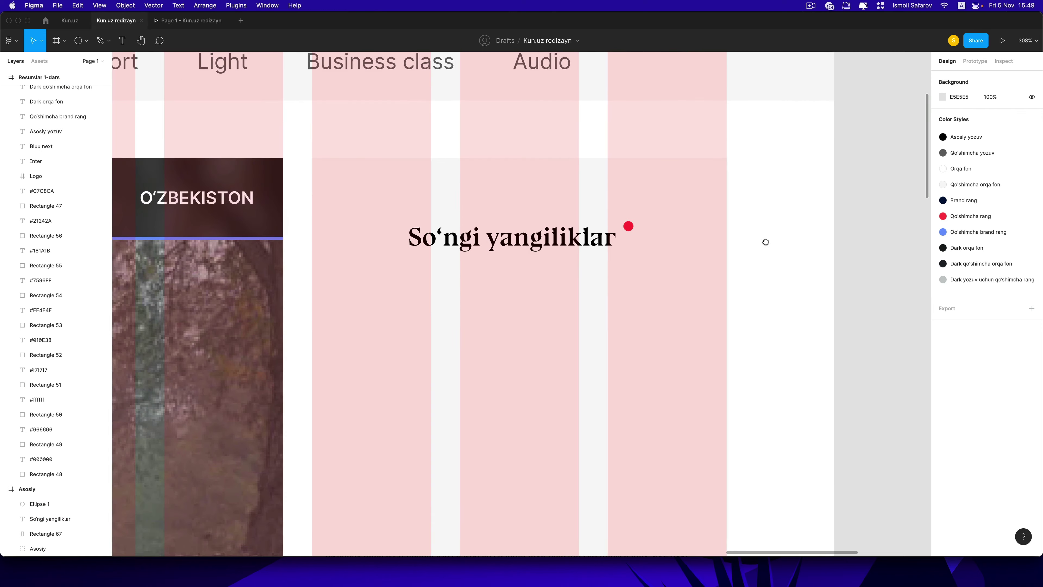
Step: Shrink the red dot to 5 px across
click(629, 226)
click(972, 115)
text(6)
key(Return)
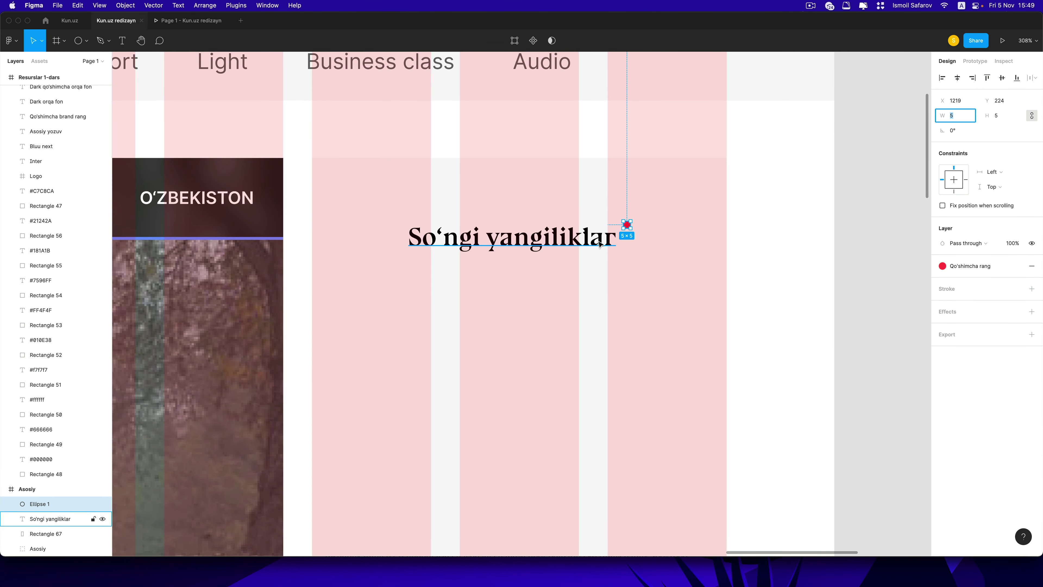
scroll(612, 228, up, 5)
key(Return)
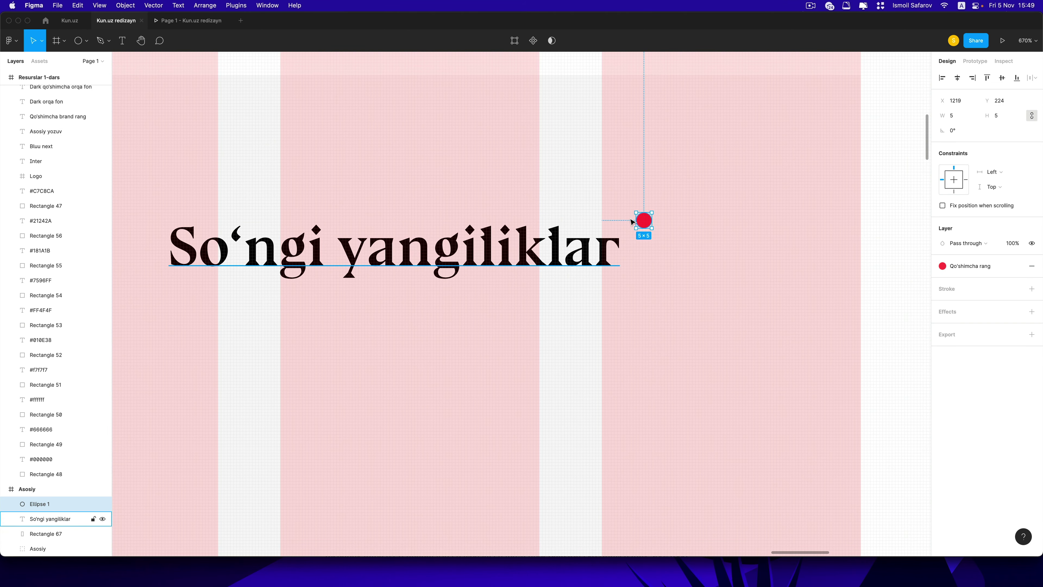
Step: Group the heading with the red dot as Group 1 and nudge it into position
shift+click(611, 242)
key(super+g)
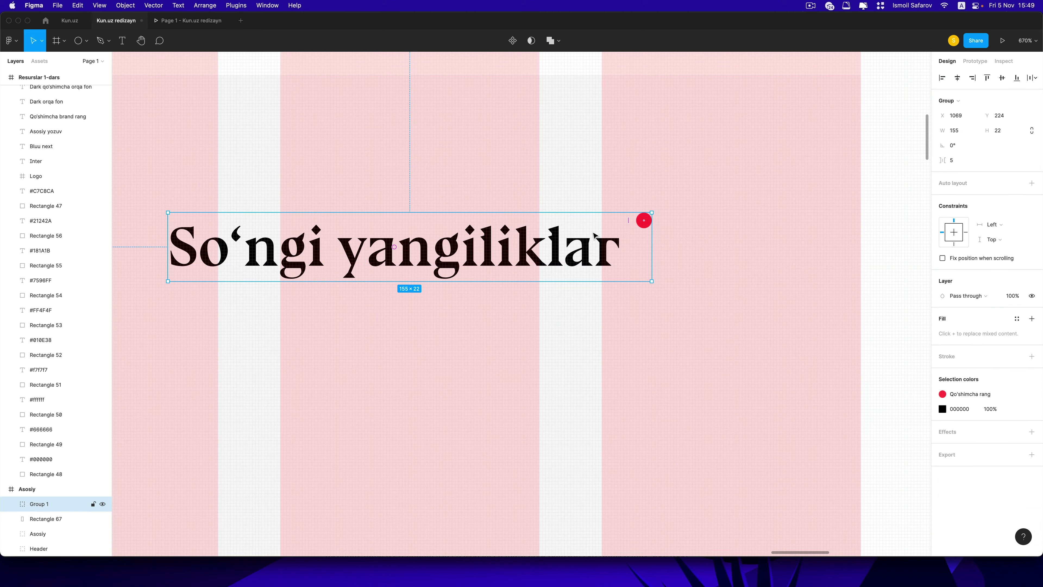
scroll(592, 237, down, 3)
scroll(561, 242, down, 2)
drag(560, 242, 562, 219)
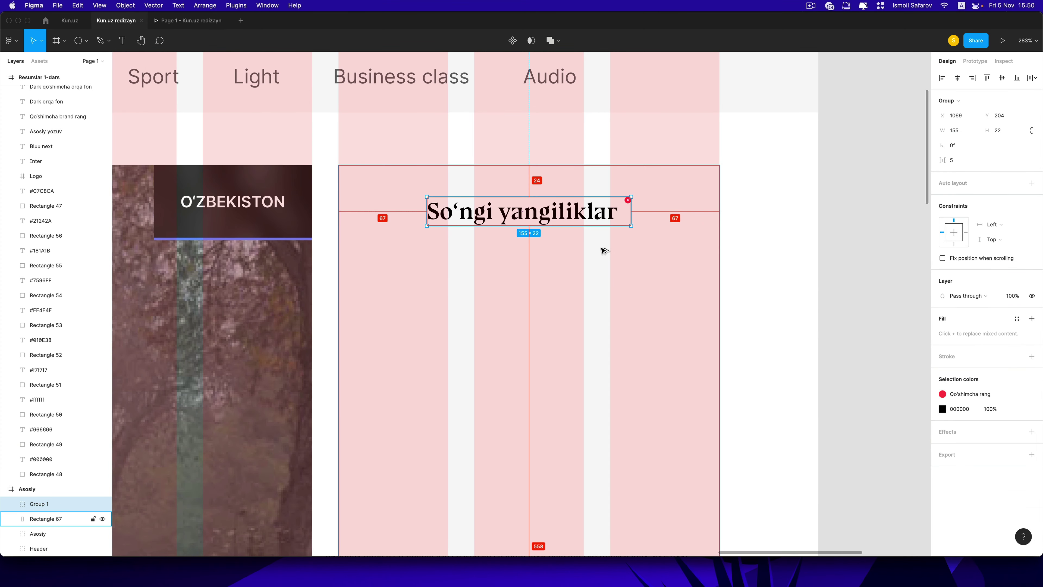
double_click(590, 219)
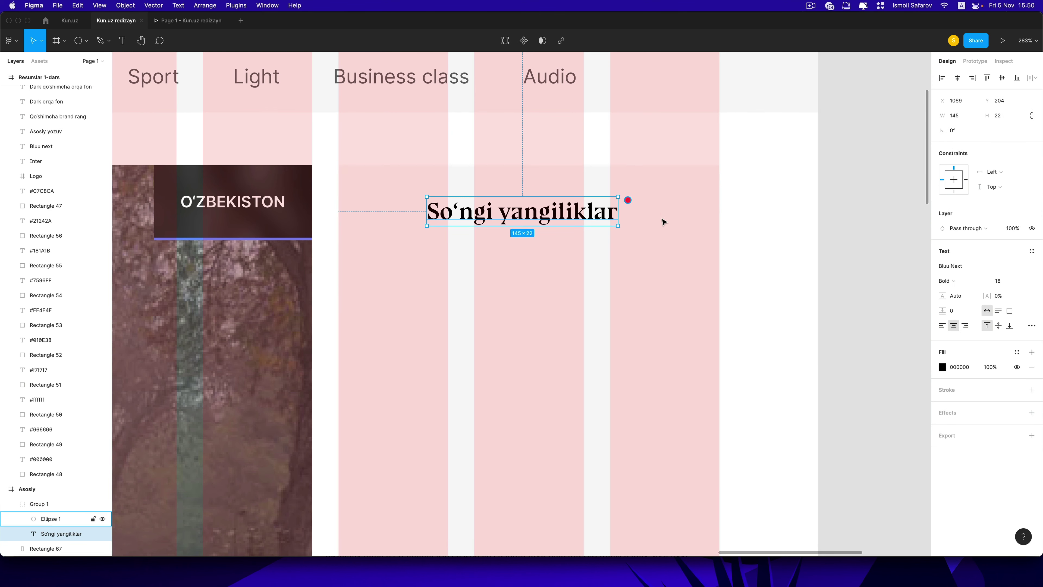
key(Escape)
key(Right)
key(Right)
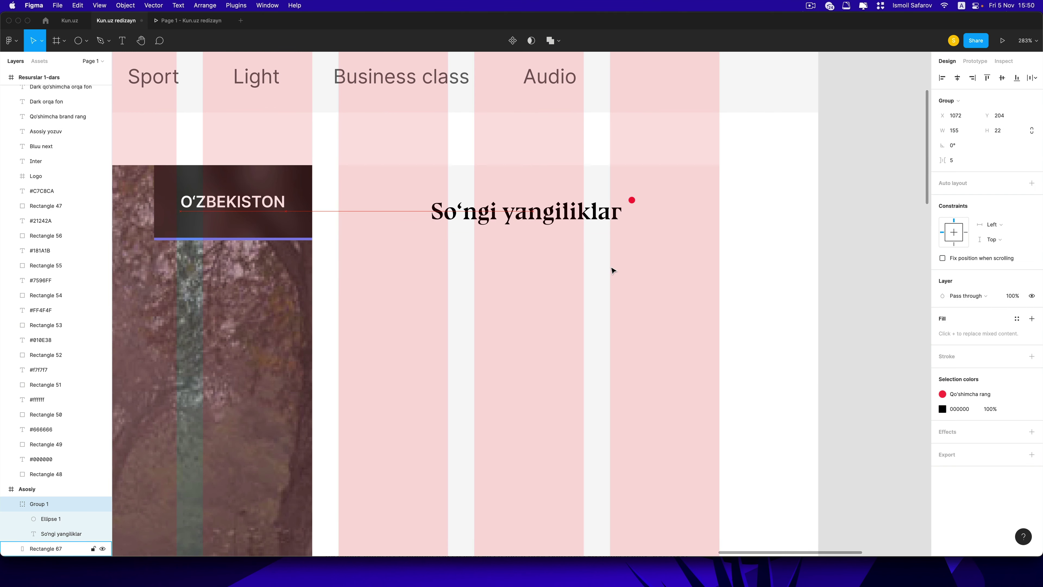
key(Right)
key(Right)
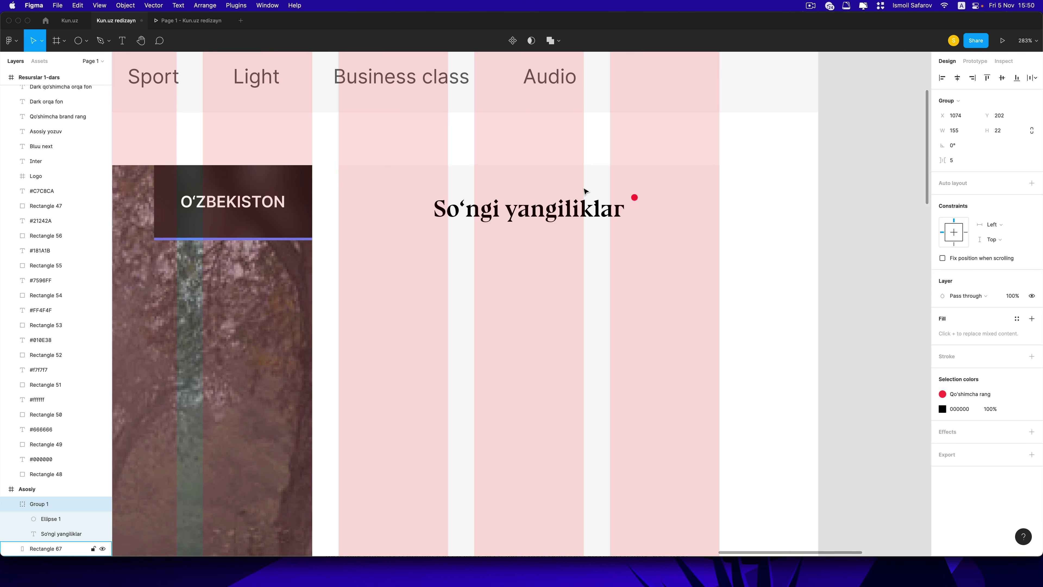
key(Up)
key(Up)
key(Up)
scroll(554, 216, down, 1)
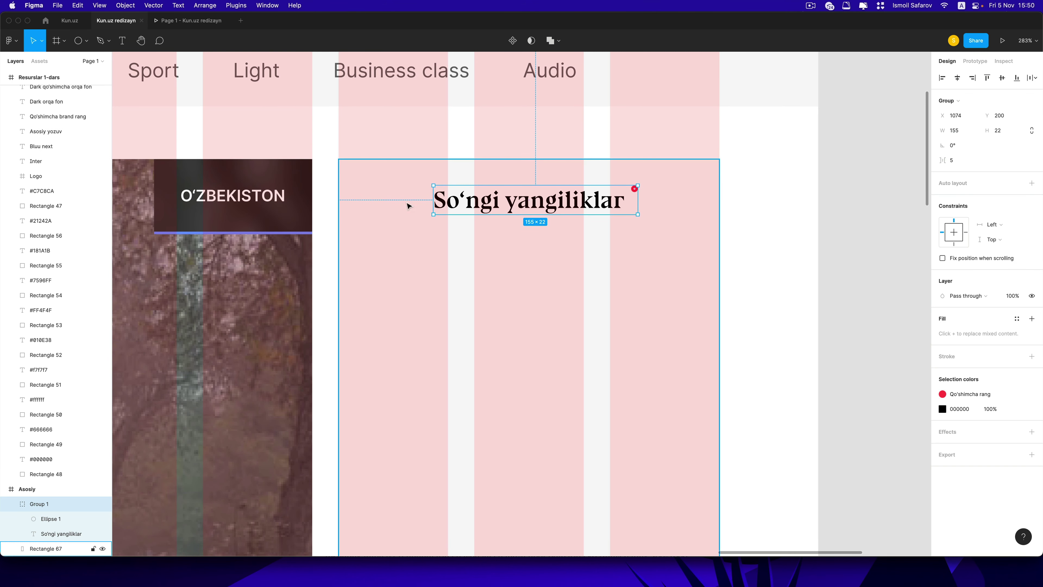
click(713, 228)
click(84, 42)
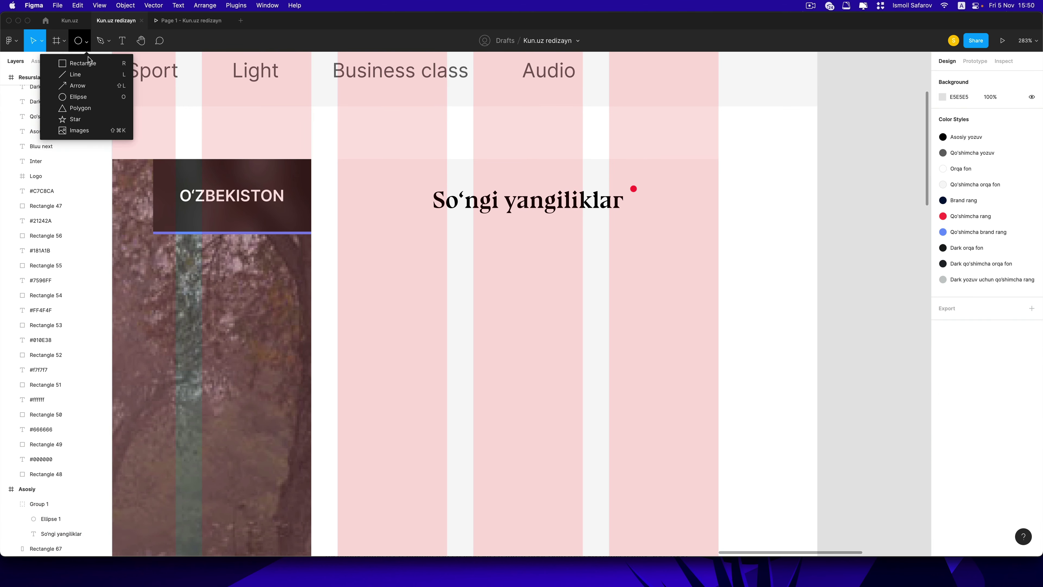
Step: Add a 289×2 divider under the heading, filled with a light colour style
click(82, 62)
drag(338, 243, 609, 308)
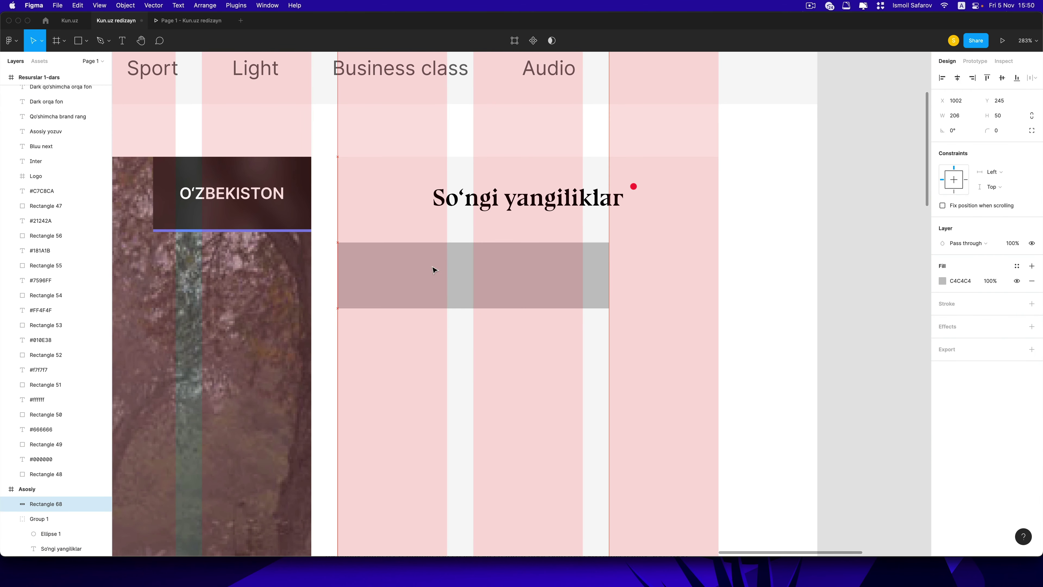
click(624, 261)
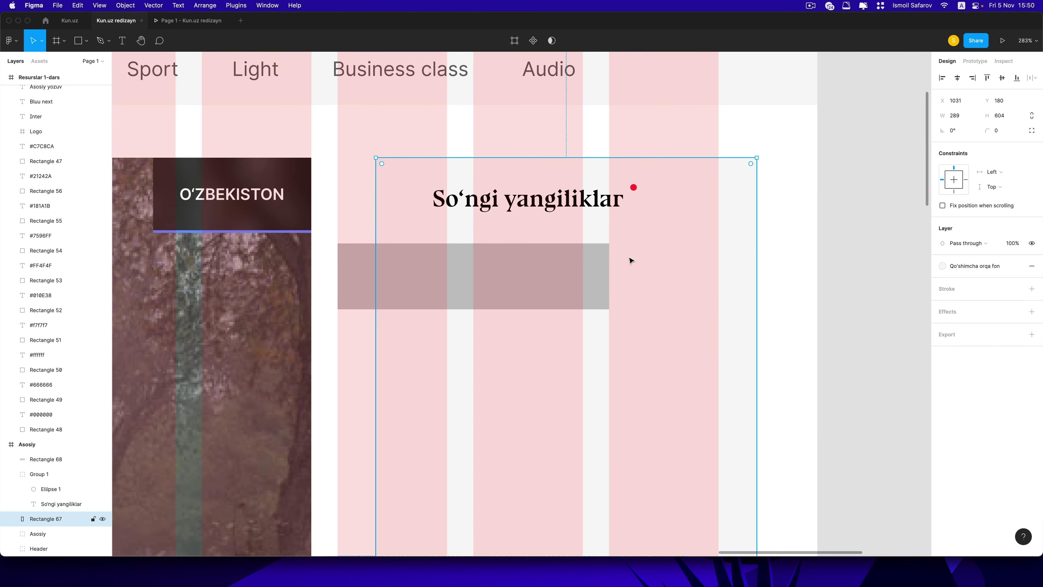
click(569, 260)
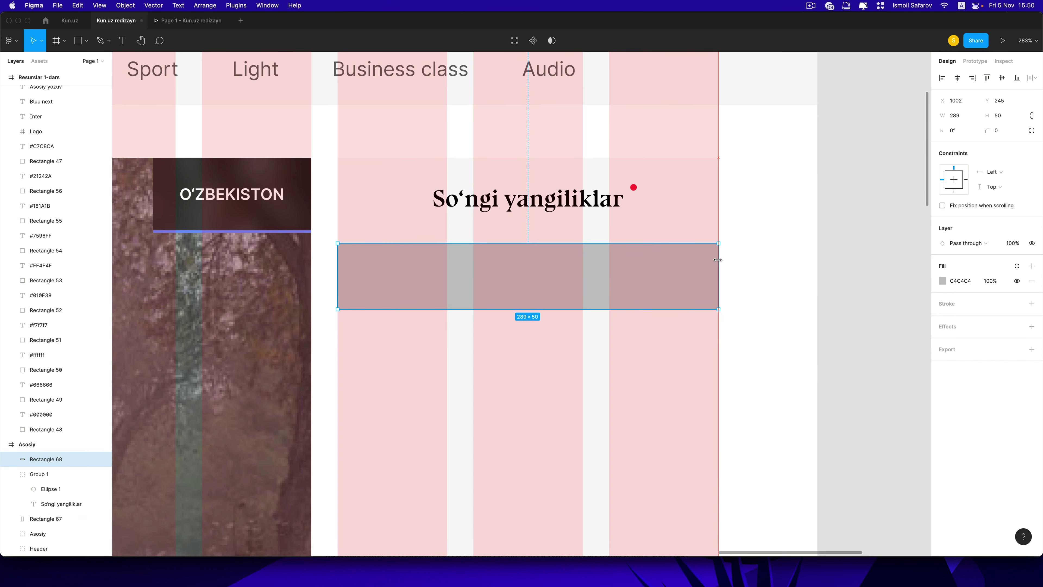
drag(610, 264, 718, 264)
click(1002, 119)
text(2)
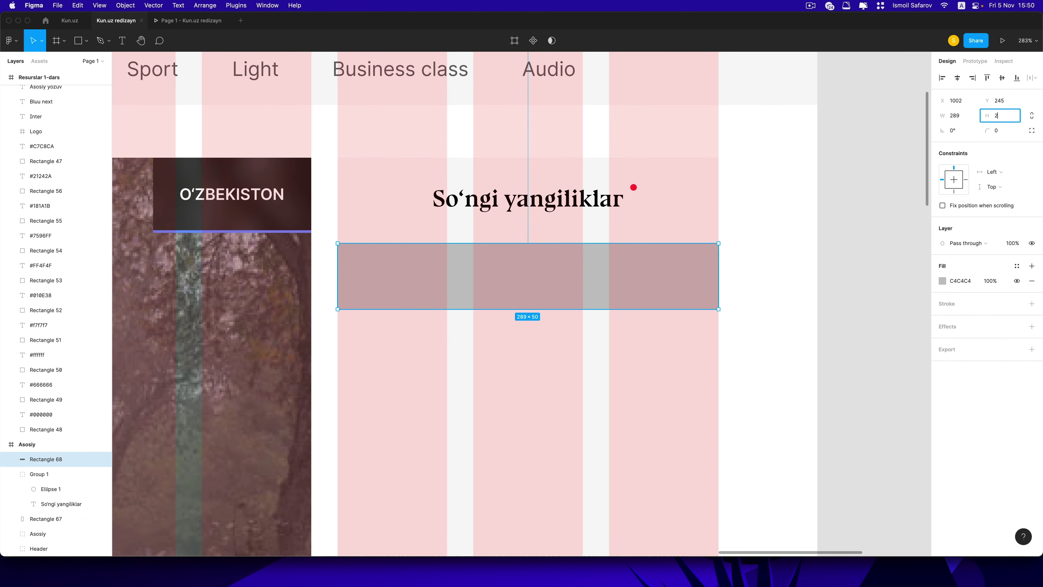
key(Return)
click(1017, 266)
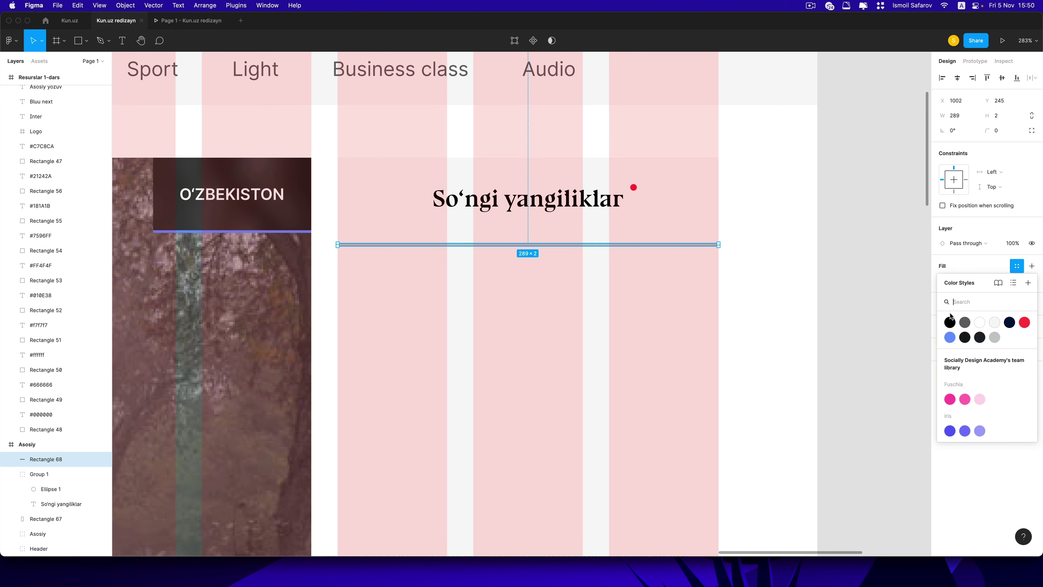
click(997, 322)
Step: Check the side column background, then open the kun.uz driving-licence article in Chrome
click(873, 289)
scroll(859, 283, down, 1)
click(689, 281)
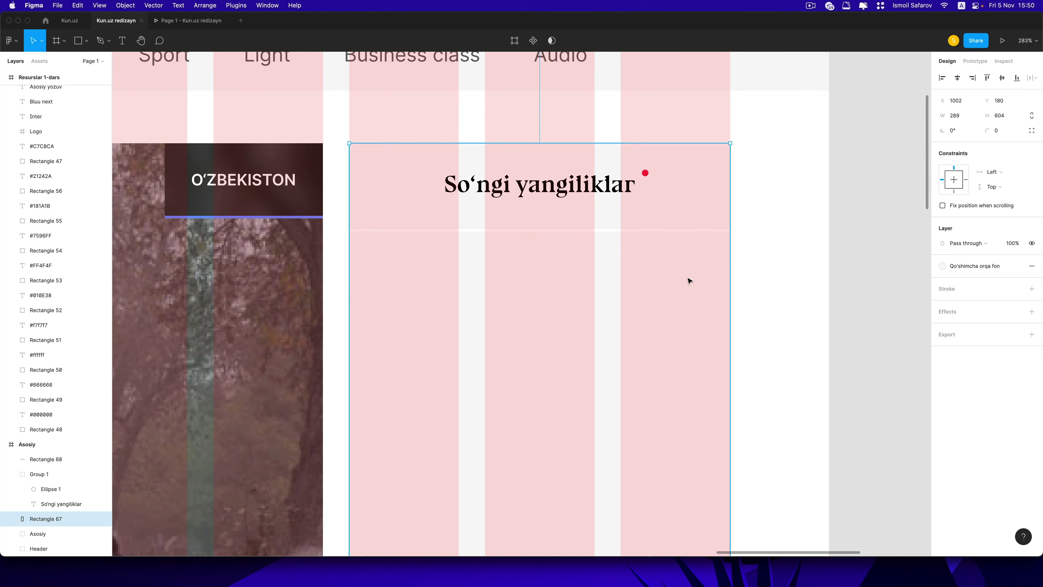
click(765, 290)
click(668, 306)
scroll(424, 258, left, 2)
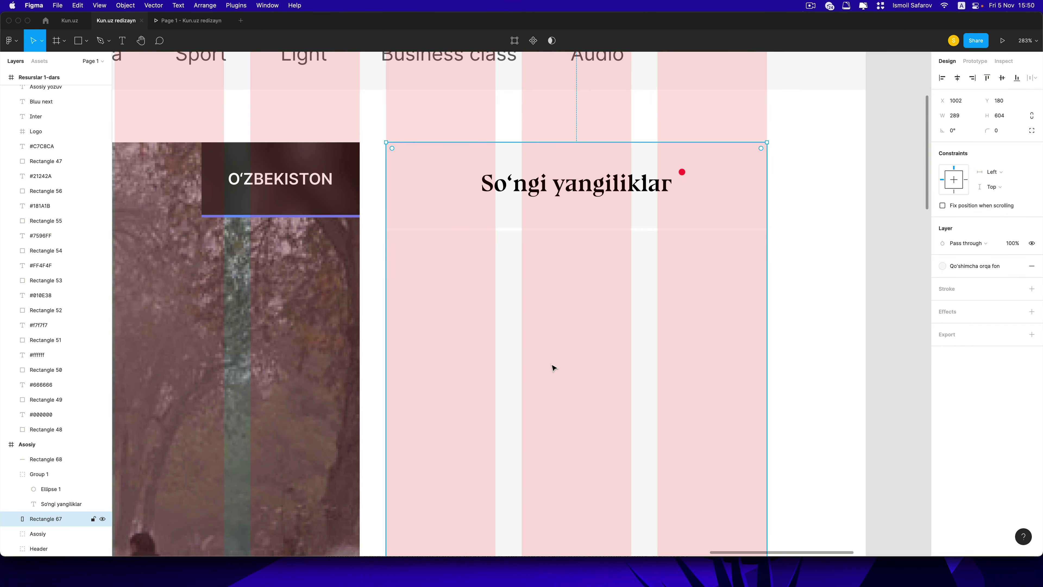
click(371, 296)
key(super+Tab)
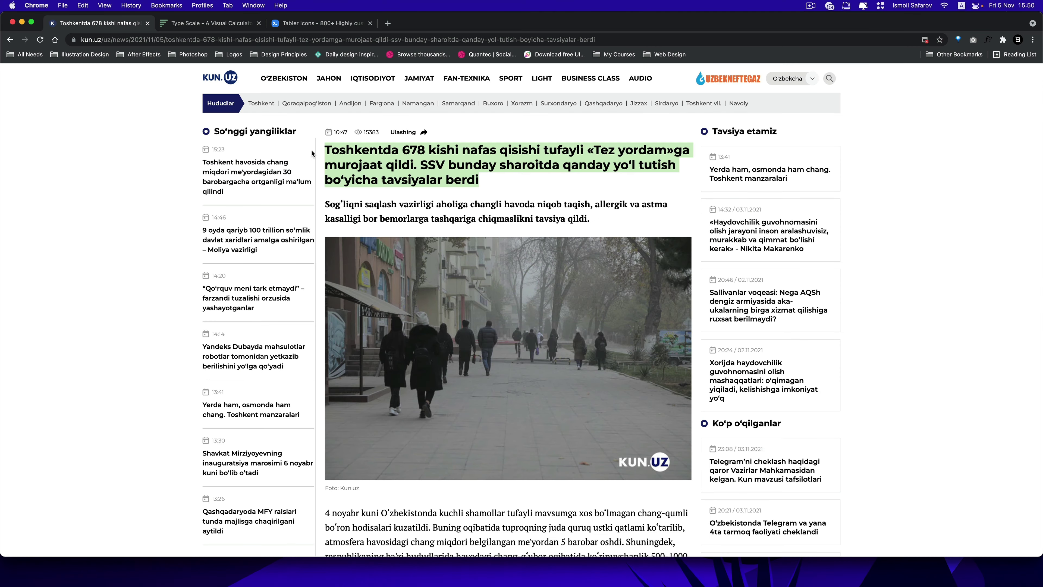
click(766, 236)
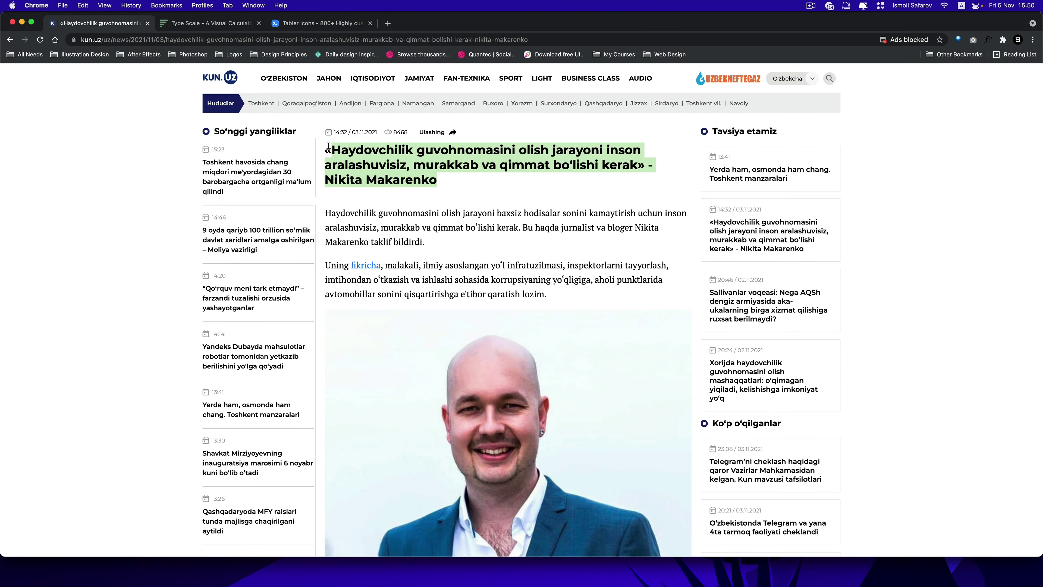
Step: Paste the driving-licence article headline as a new text box below the divider
key(super+Tab)
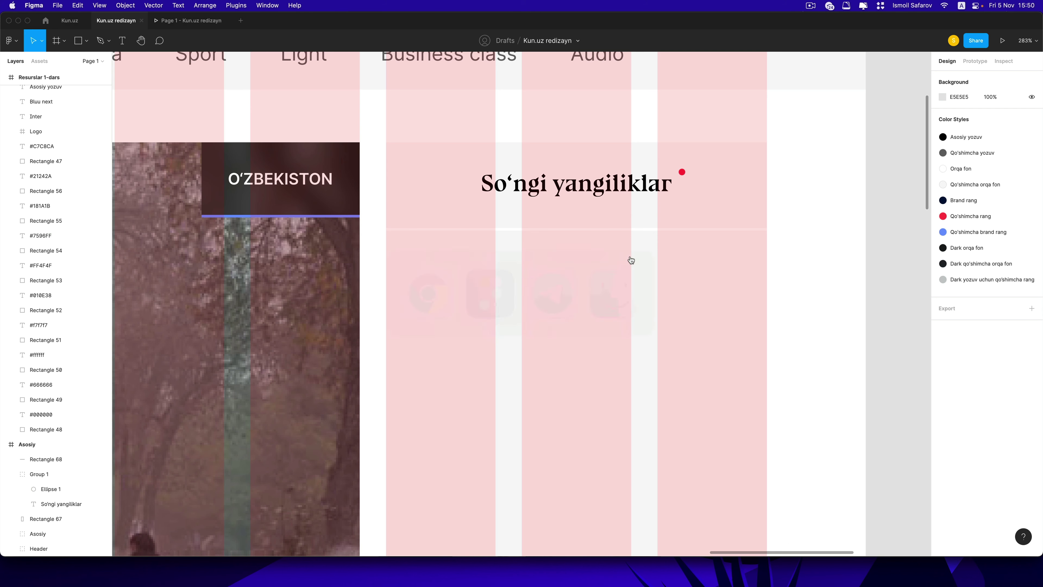
click(123, 40)
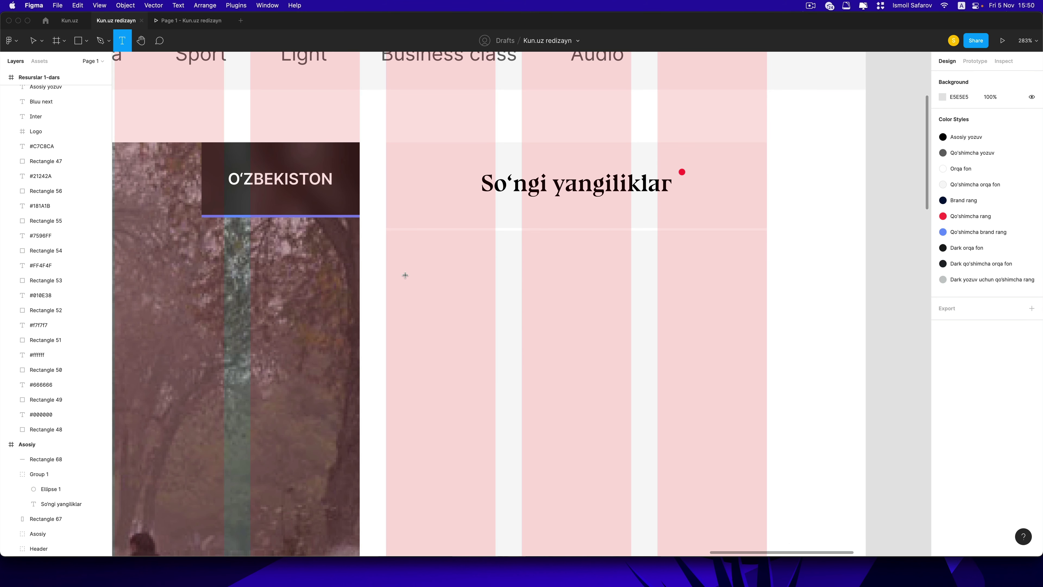
click(405, 276)
key(super+v)
key(Escape)
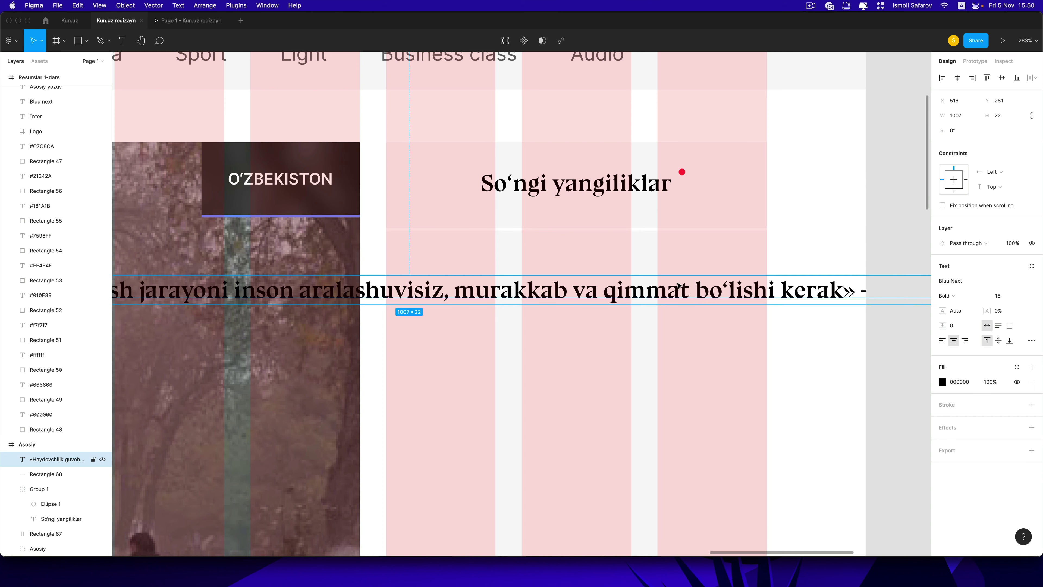
Step: Change the headline's font family to Inter
click(962, 284)
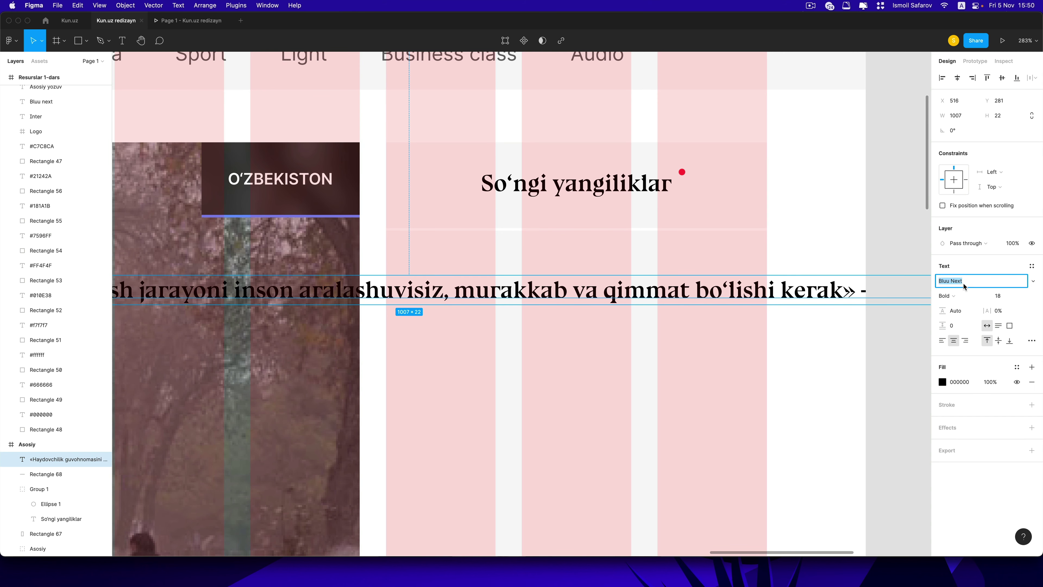
text(InaiMathi)
key(Return)
click(965, 281)
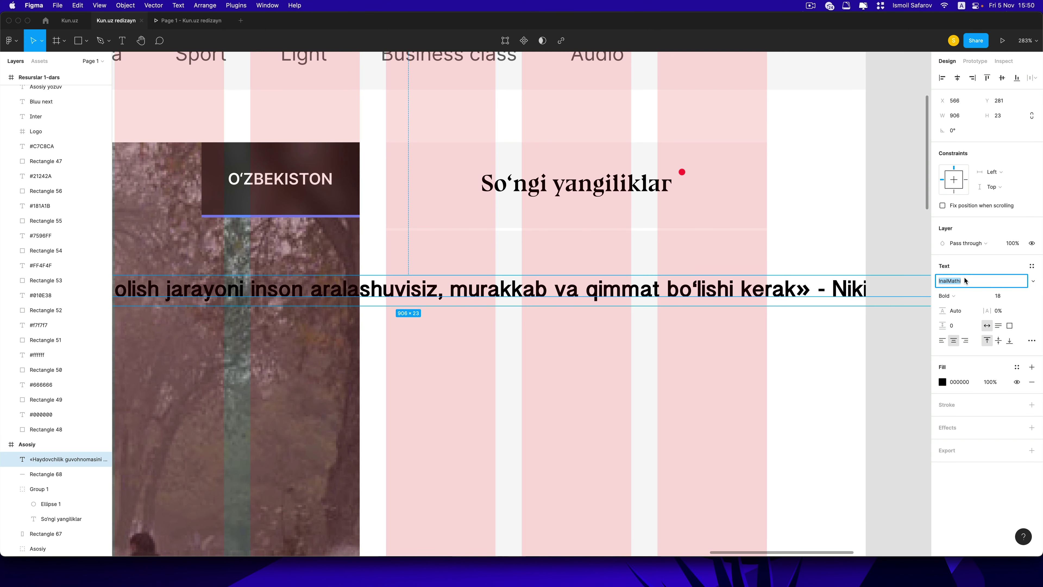
text(Inter)
key(Return)
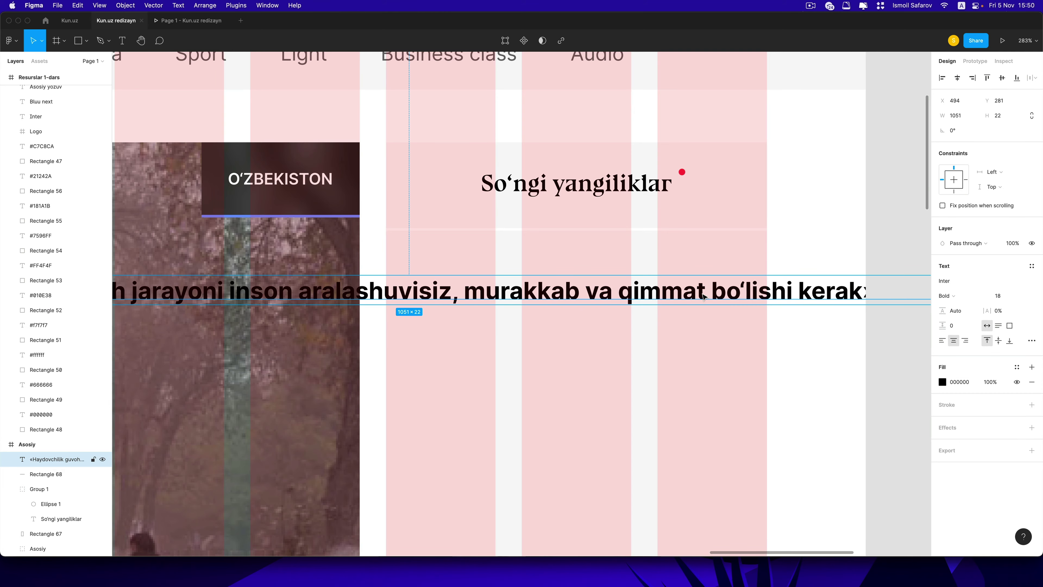
Step: Give the headline font size 15 and Semi Bold weight
scroll(703, 297, down, 10)
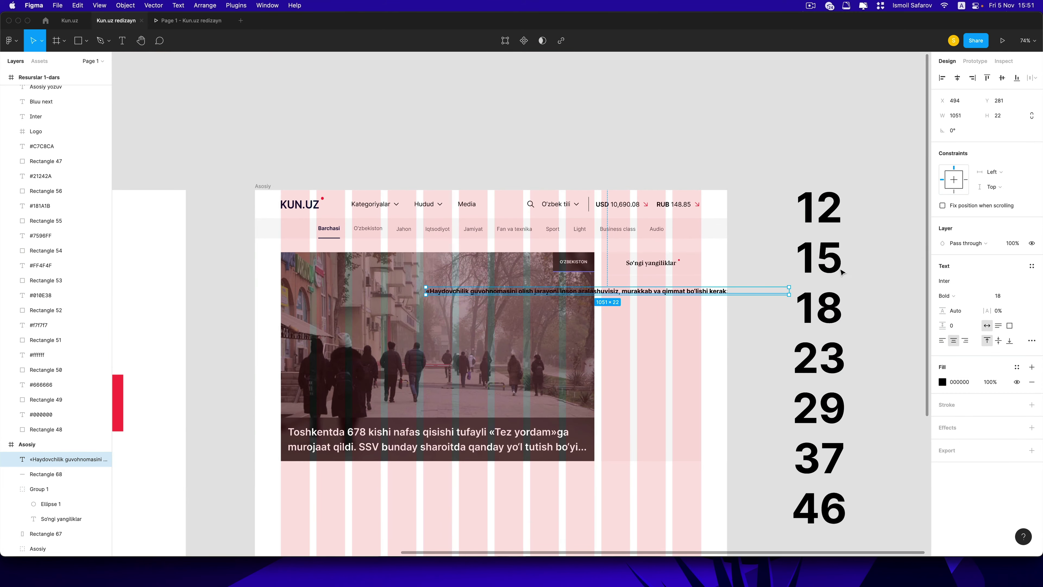
click(1002, 296)
key(Return)
scroll(604, 313, up, 3)
scroll(604, 312, up, 2)
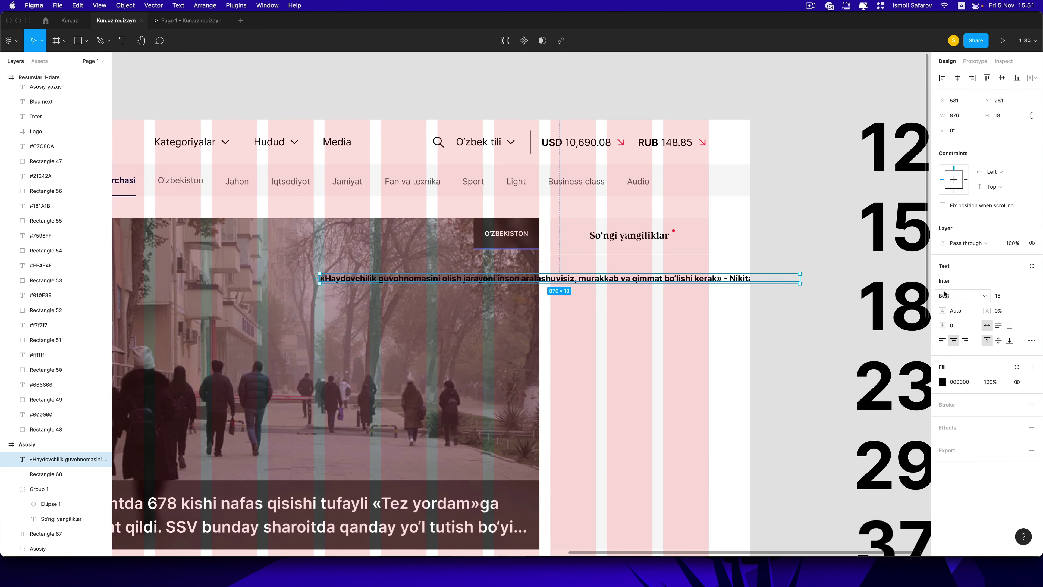
click(947, 296)
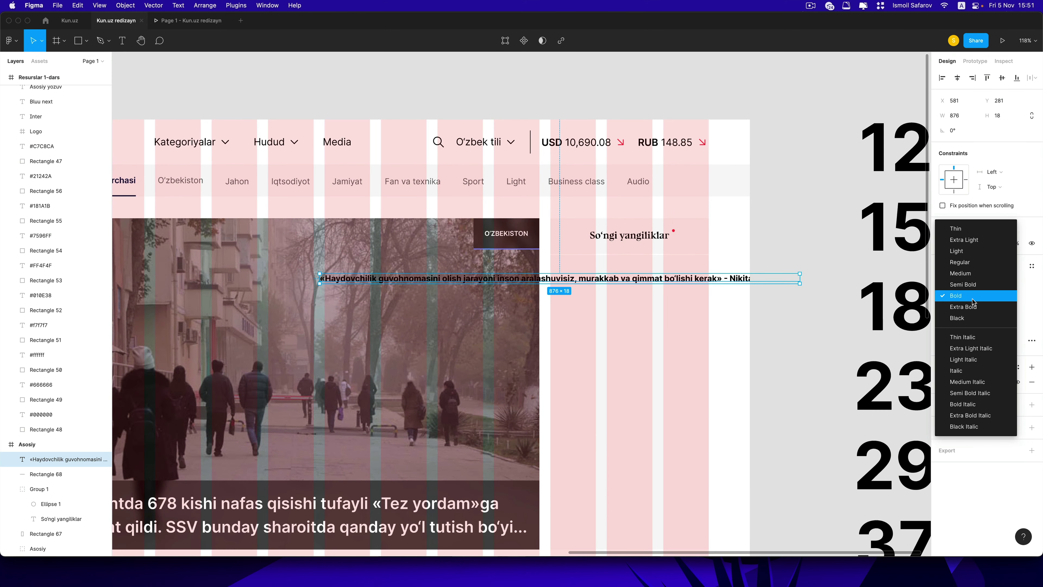
click(962, 284)
scroll(743, 298, right, 5)
scroll(743, 299, up, 2)
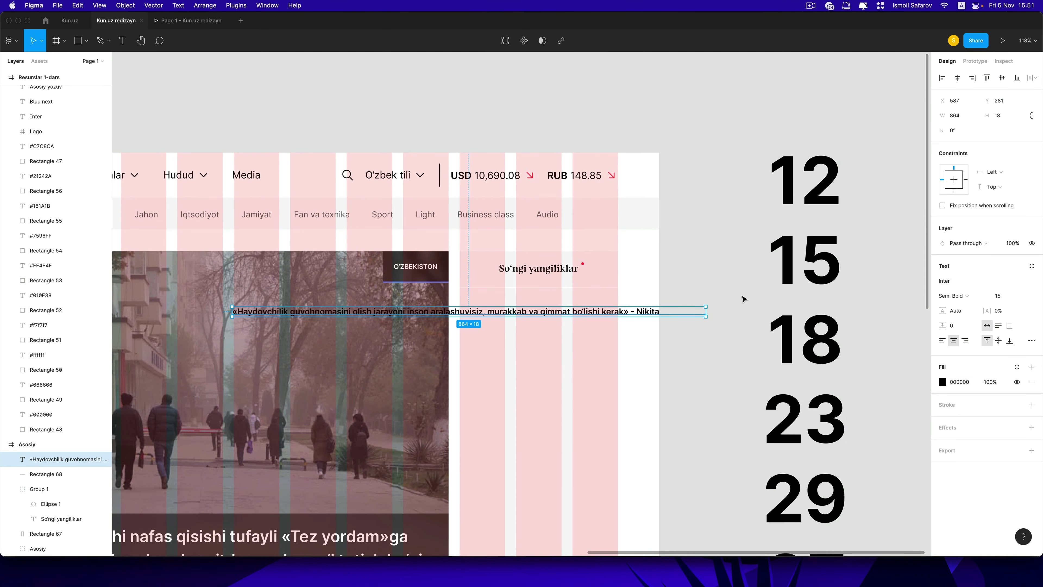
scroll(743, 299, right, 3)
scroll(743, 298, left, 3)
scroll(739, 300, up, 3)
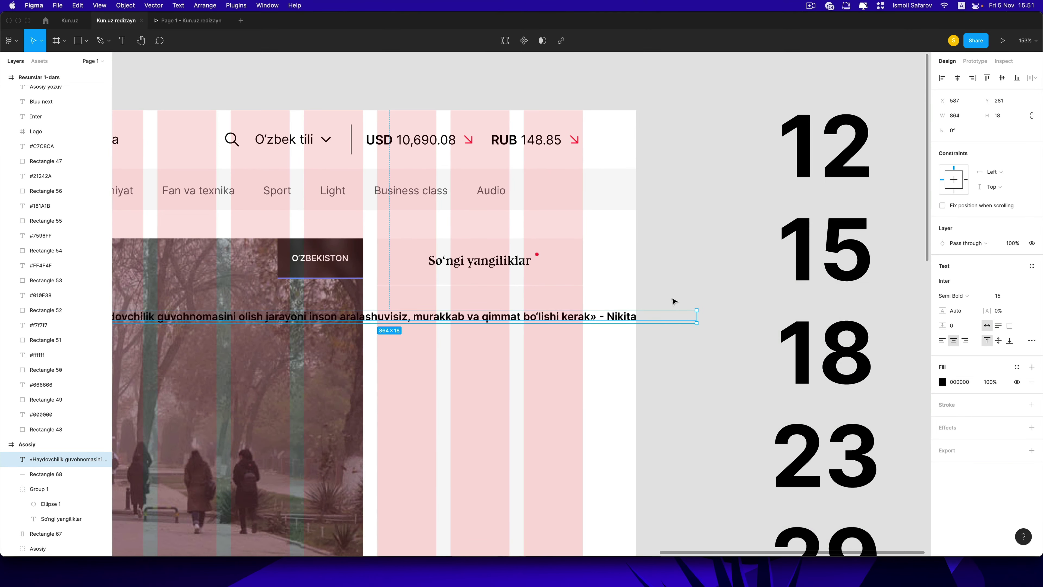
scroll(673, 301, up, 3)
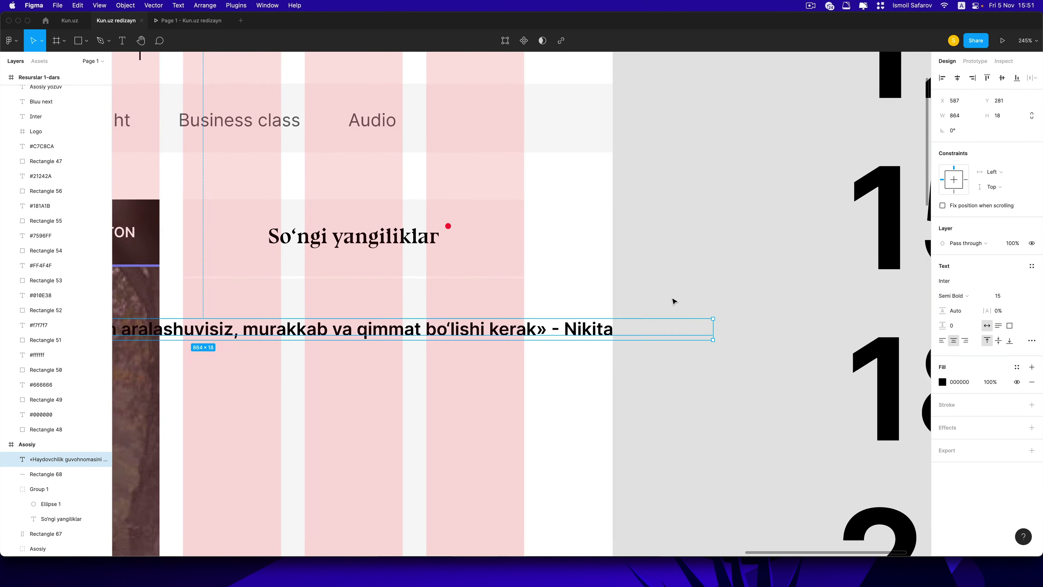
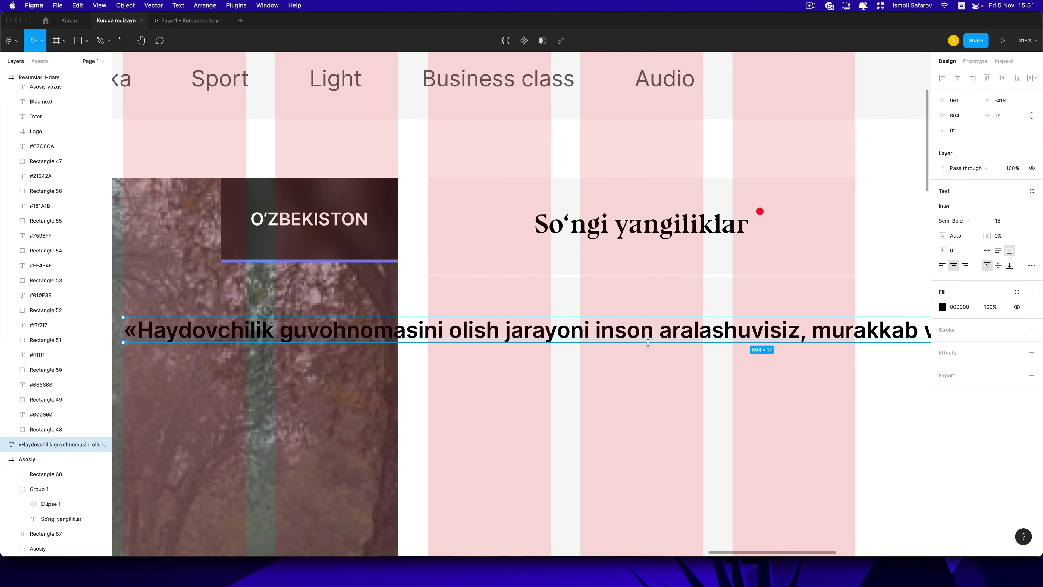
Step: Restore the quote to auto-width and move it under the So'ngi yangiliklar heading
key(super+z)
drag(397, 337, 677, 322)
key(Right)
key(Right)
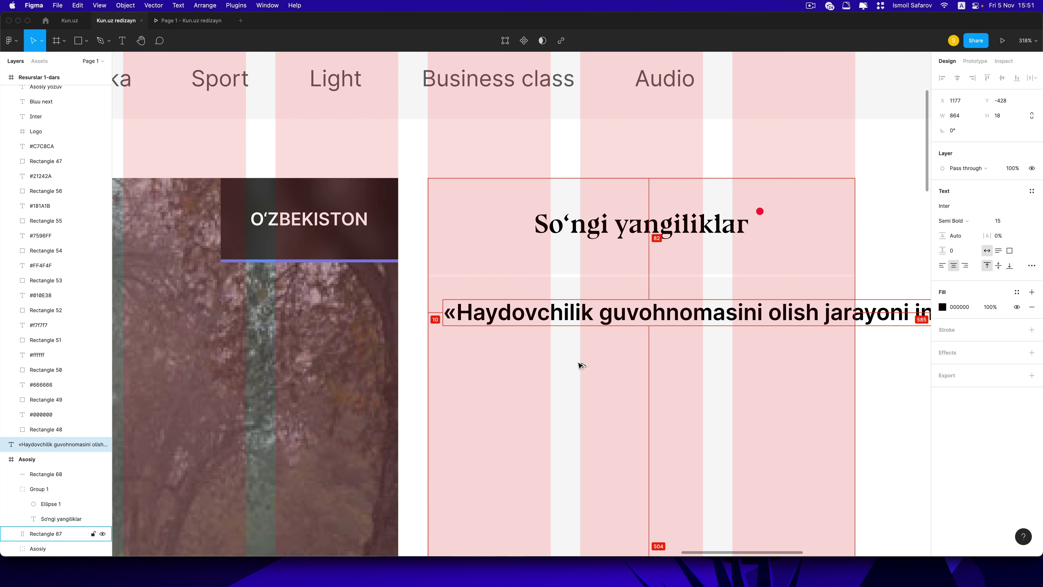
key(shift+Right)
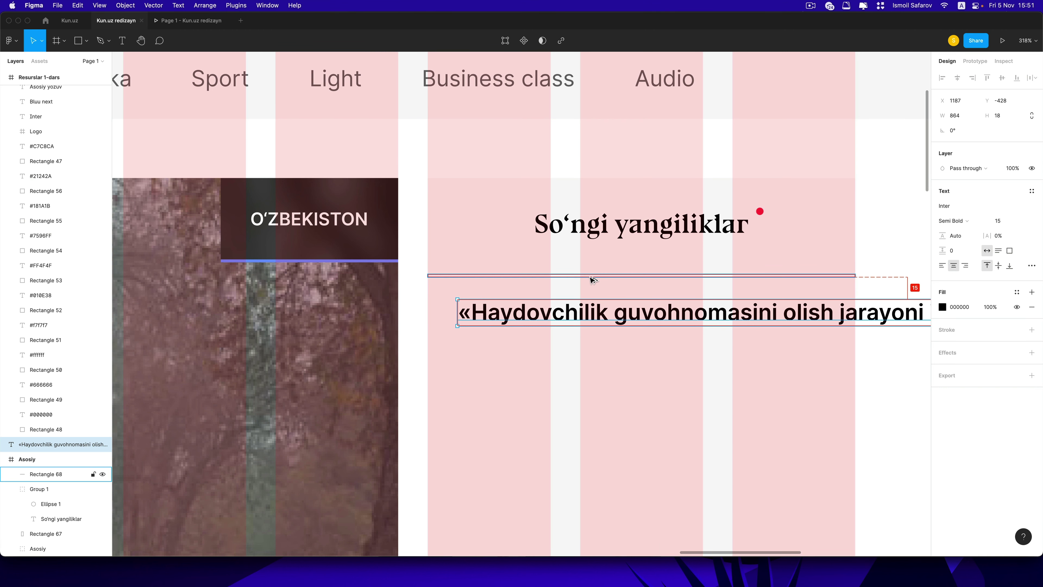
key(Down)
key(Down)
key(Down)
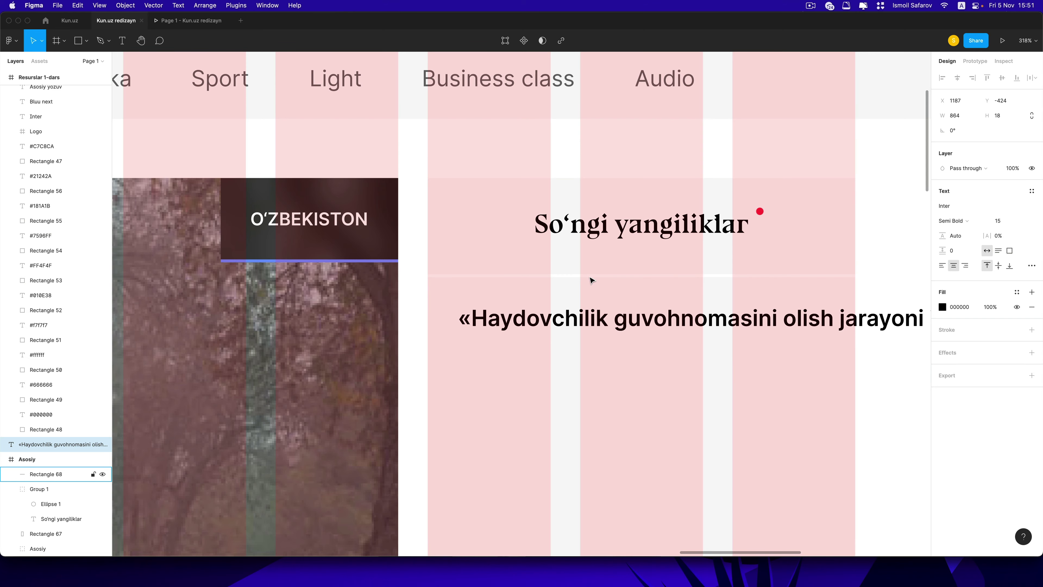
key(Down)
key(Down)
Step: Resize the quote box to about 249 px wide so it wraps into four centred lines
scroll(455, 268, down, 10)
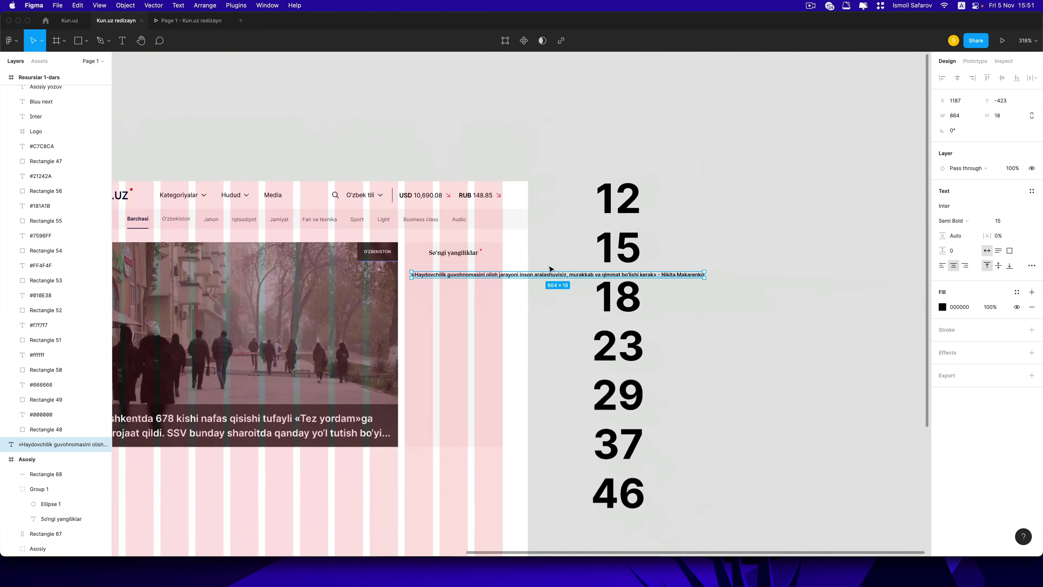
drag(661, 270, 549, 262)
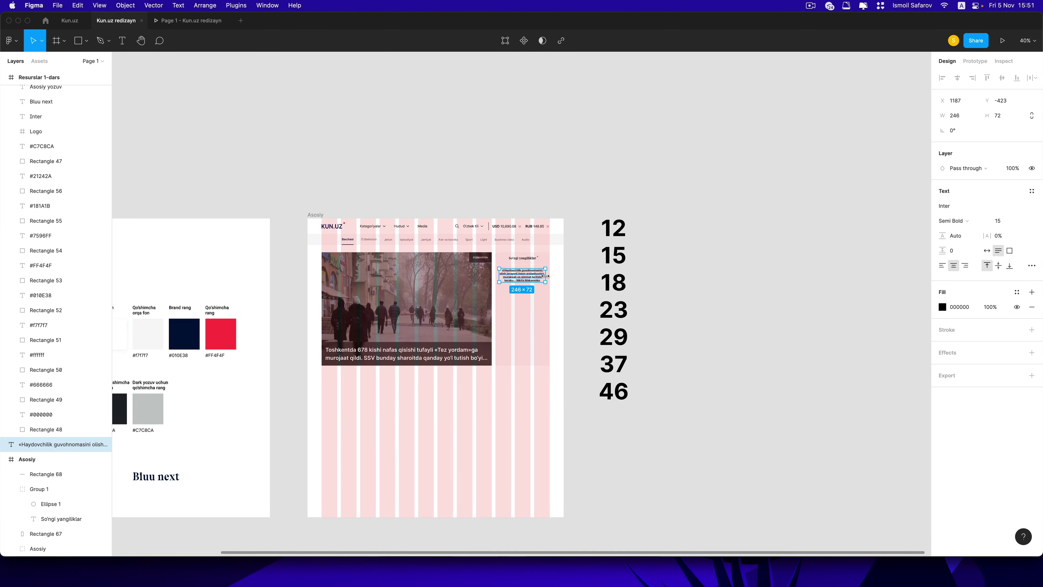
scroll(550, 277, up, 1)
scroll(550, 277, up, 10)
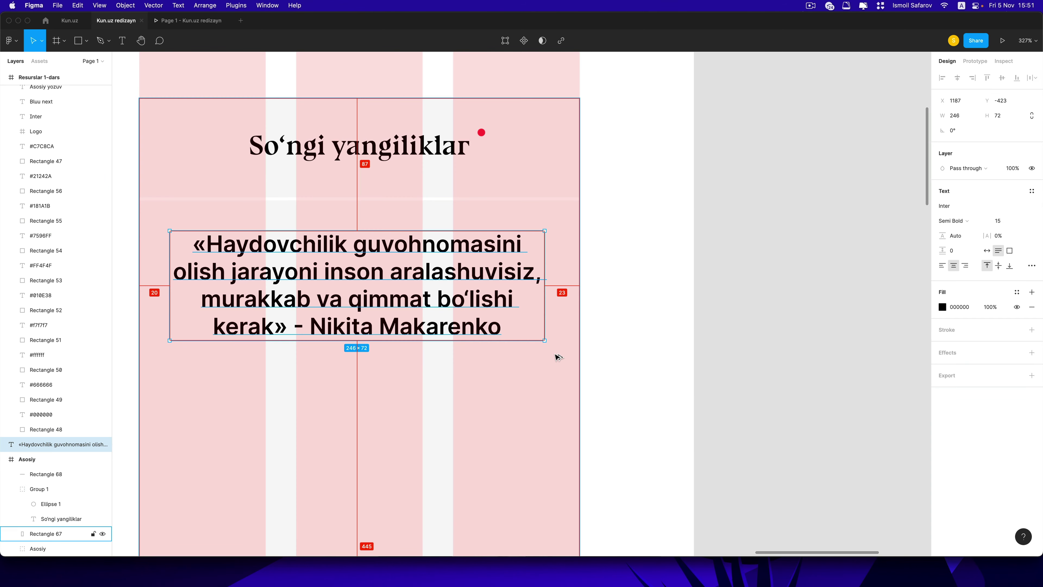
drag(542, 316, 549, 316)
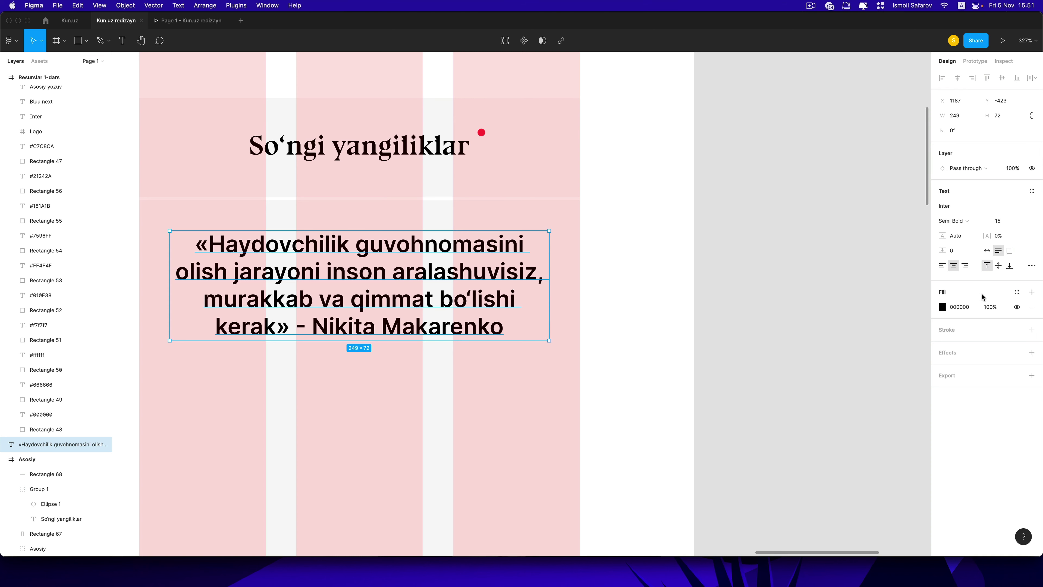
Step: Left-align the quote and replace its ending and author credit with an ellipsis after 'ker'
click(942, 265)
double_click(408, 316)
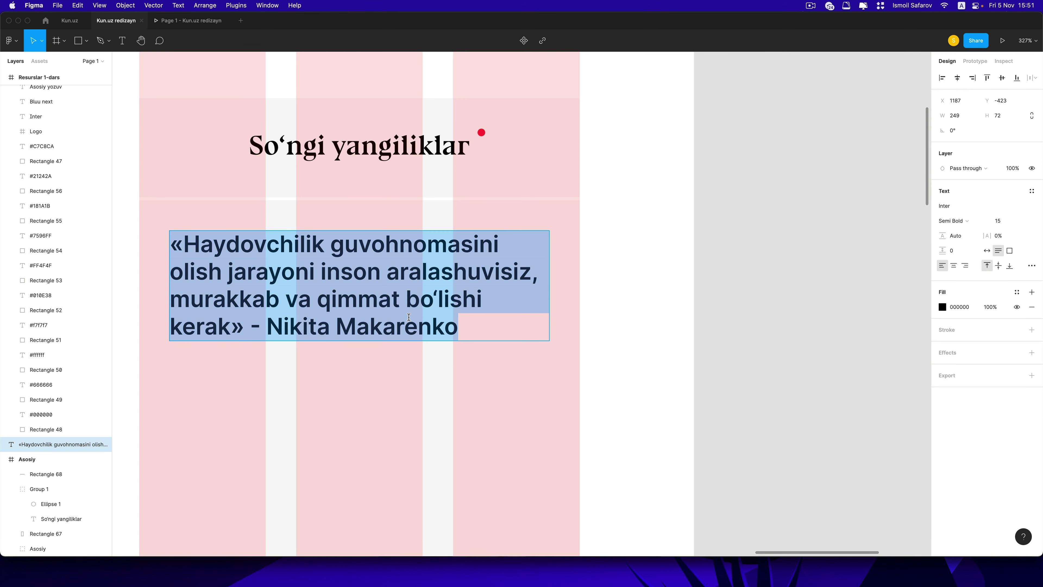
drag(209, 332, 601, 324)
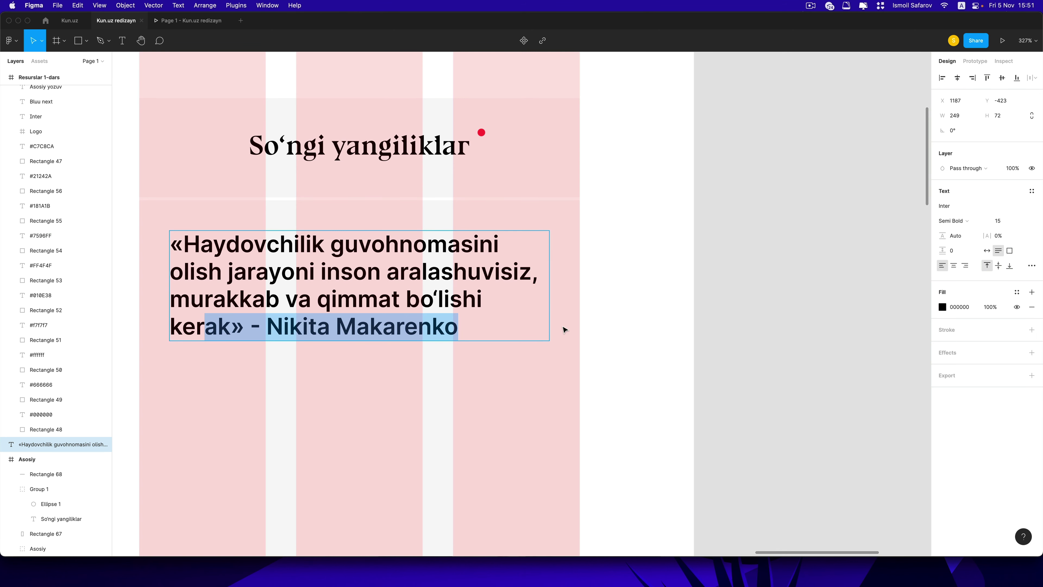
key(BackSpace)
text(a...)
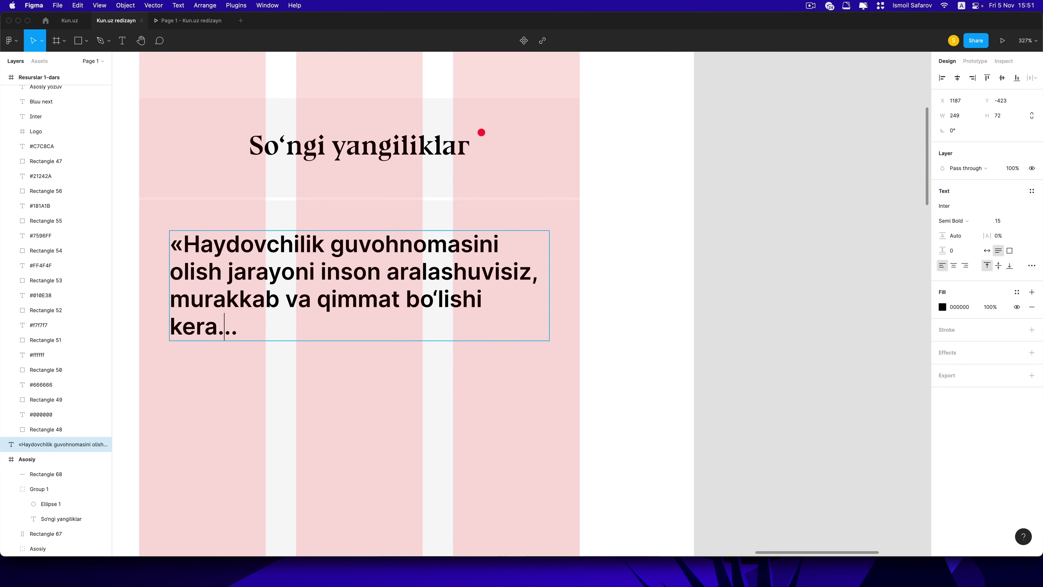
key(BackSpace)
key(Escape)
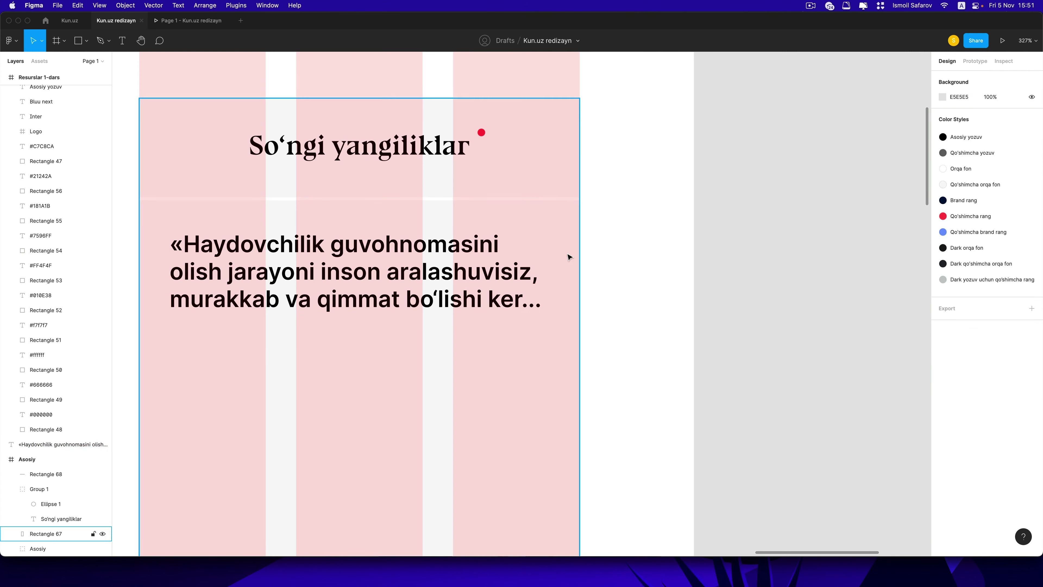
Step: Colour the quote with the Asosiy yozuv style and the heading with Brand rang
click(1017, 291)
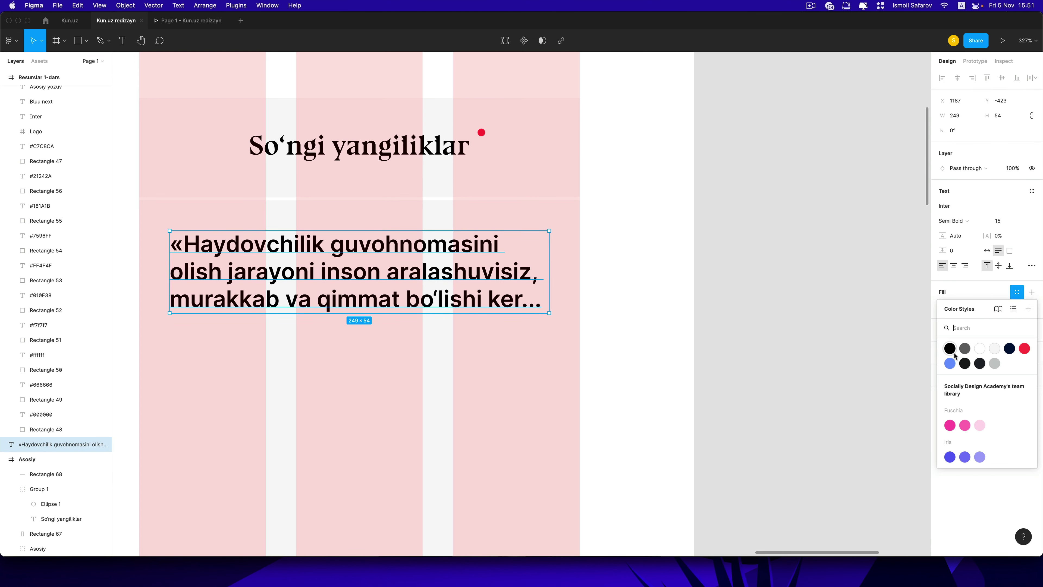
click(950, 348)
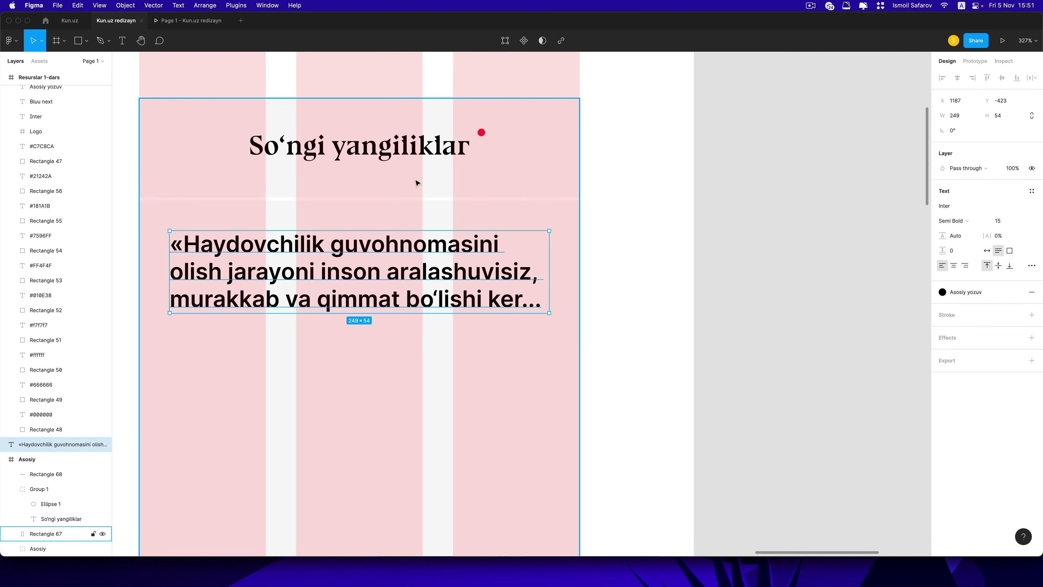
click(362, 146)
click(1015, 411)
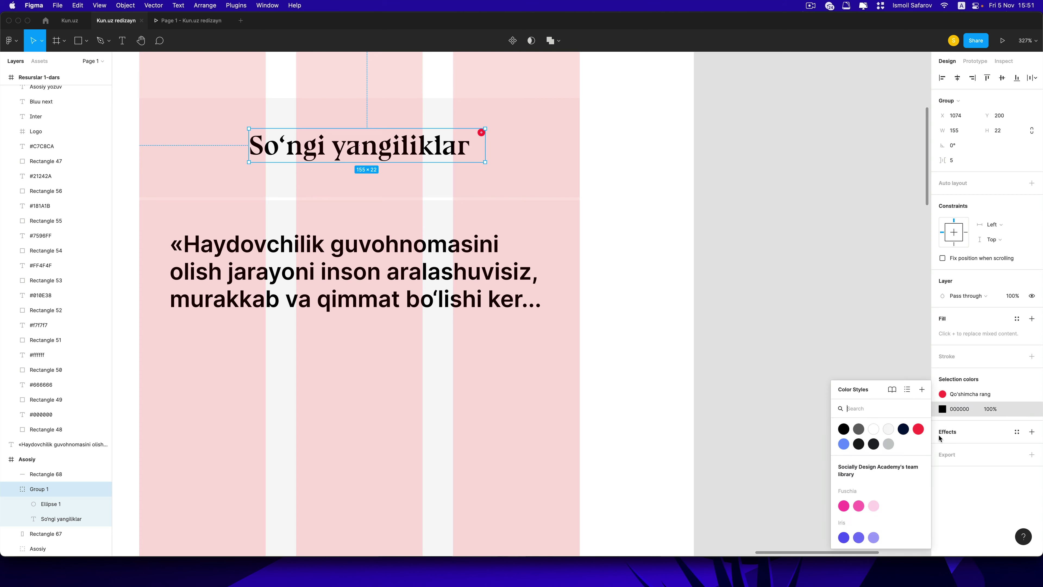
click(904, 427)
click(823, 384)
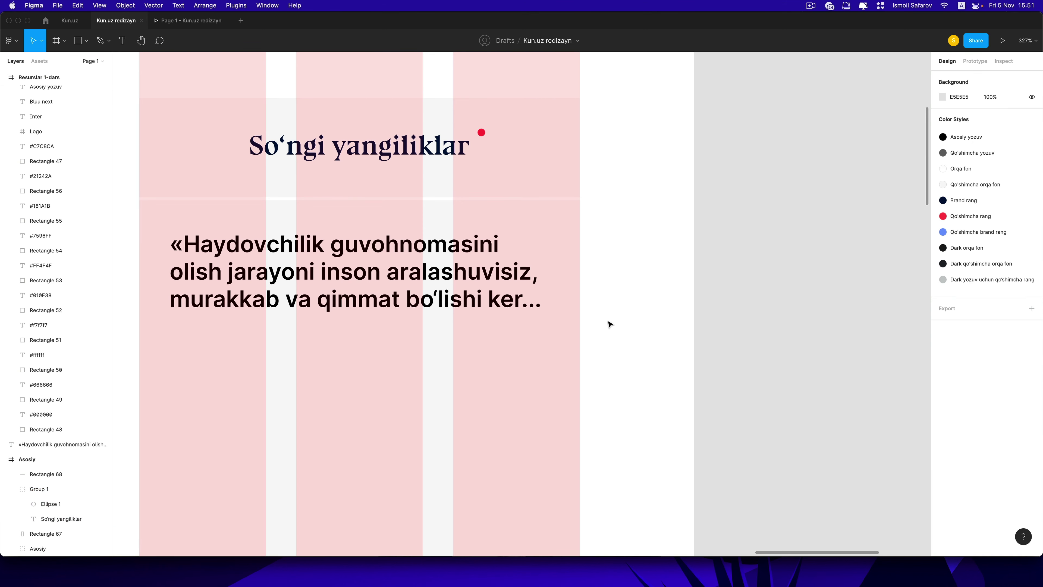
Step: Set the quote's line height to 22
scroll(612, 324, left, 5)
click(654, 283)
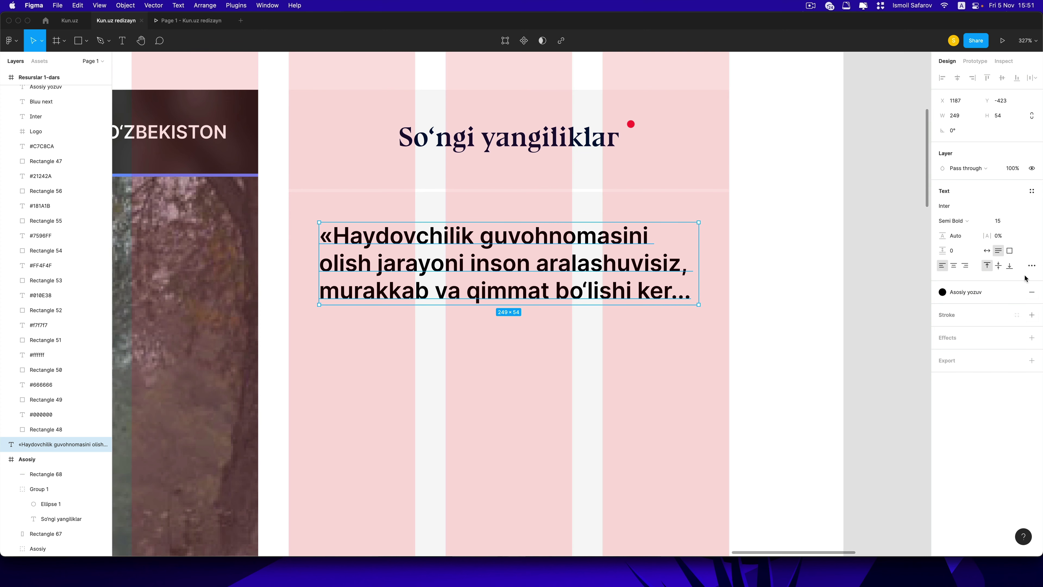
click(967, 237)
text(7)
key(Return)
click(962, 238)
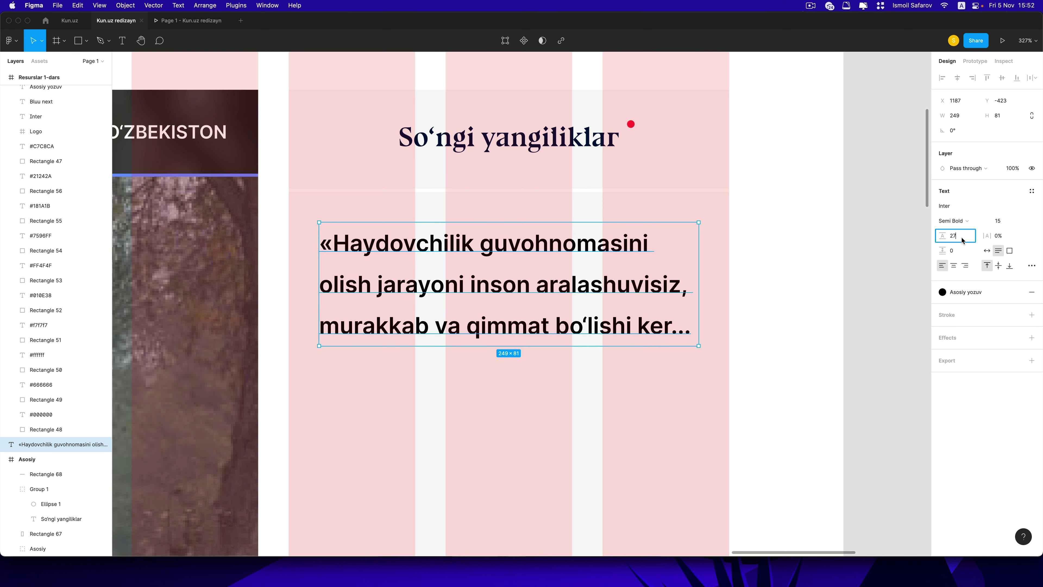
text(22)
key(Return)
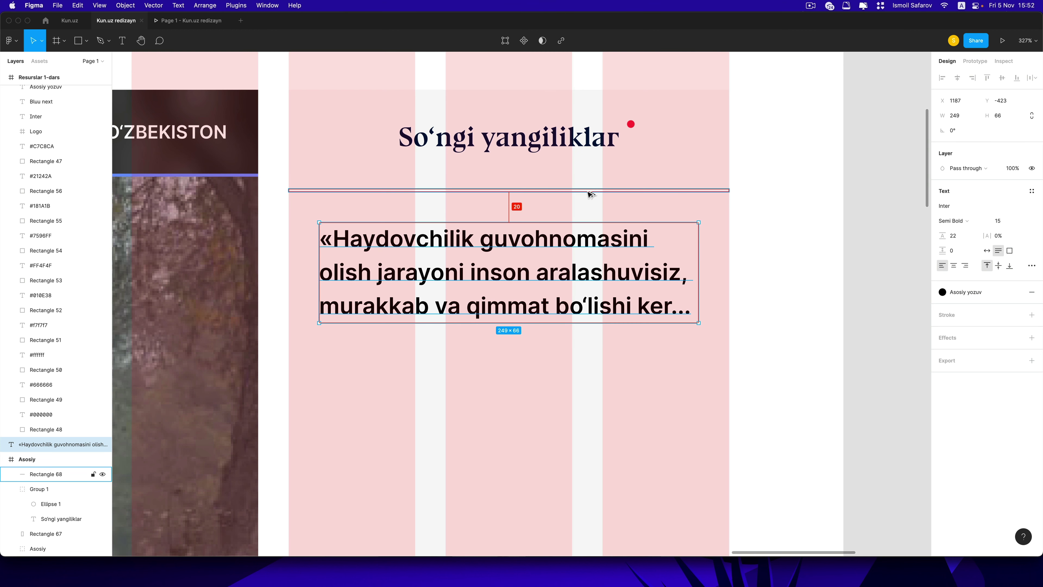
Step: Reselect the quote and start a new empty text layer below it
click(754, 257)
scroll(739, 271, left, 4)
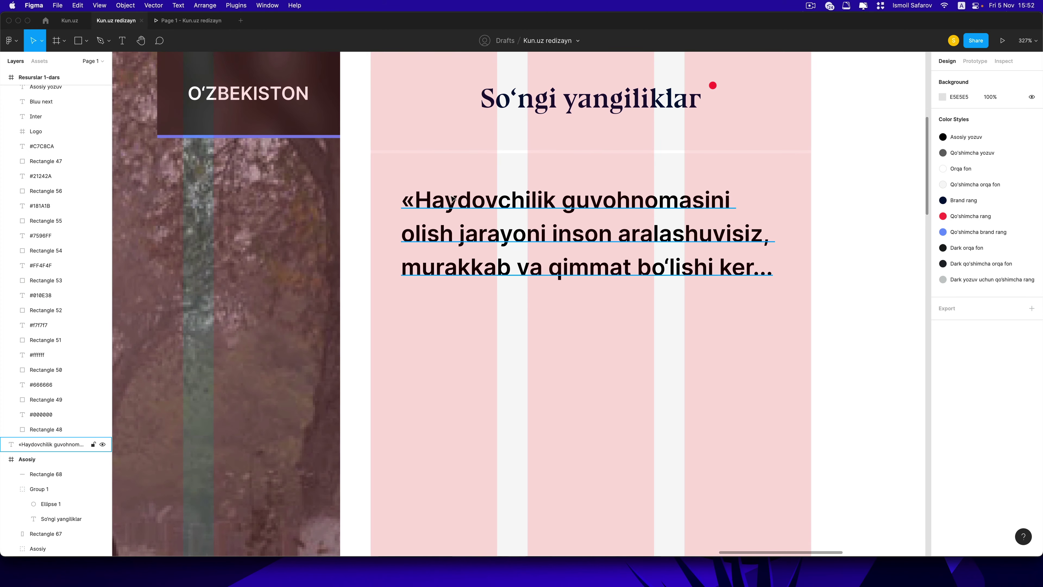
click(419, 194)
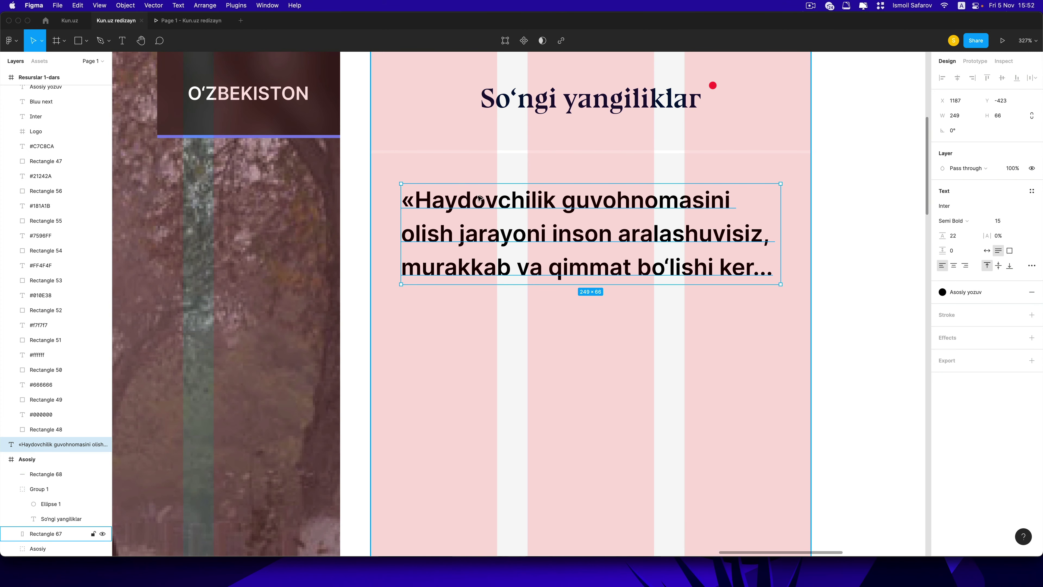
double_click(508, 231)
key(Escape)
key(Escape)
scroll(571, 246, up, 2)
click(519, 248)
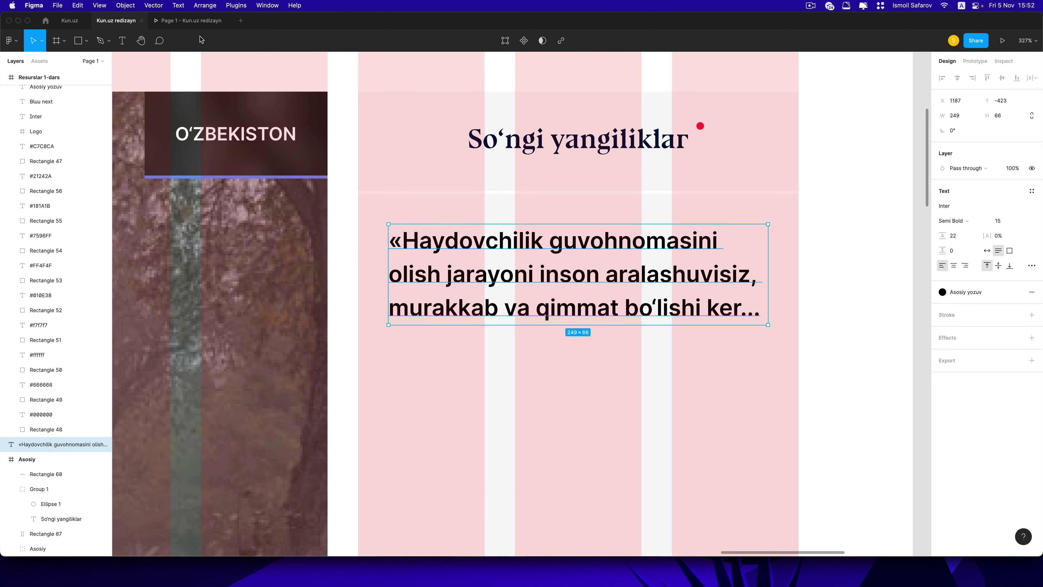
key(Return)
Step: Type the date 05.11.2021 in a new text box below the quote
click(412, 394)
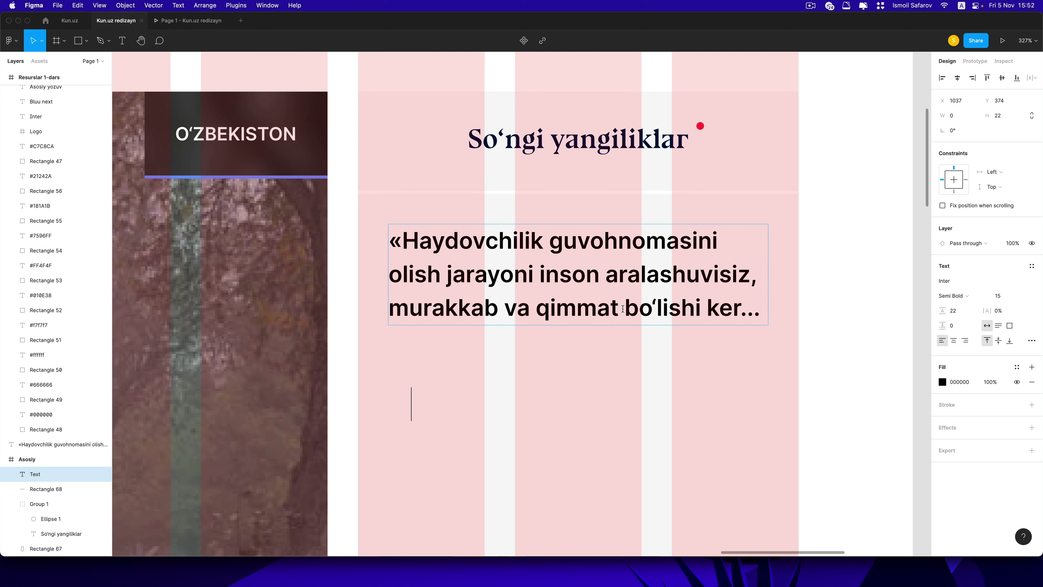
text(15)
key(BackSpace)
key(BackSpace)
text(05.)
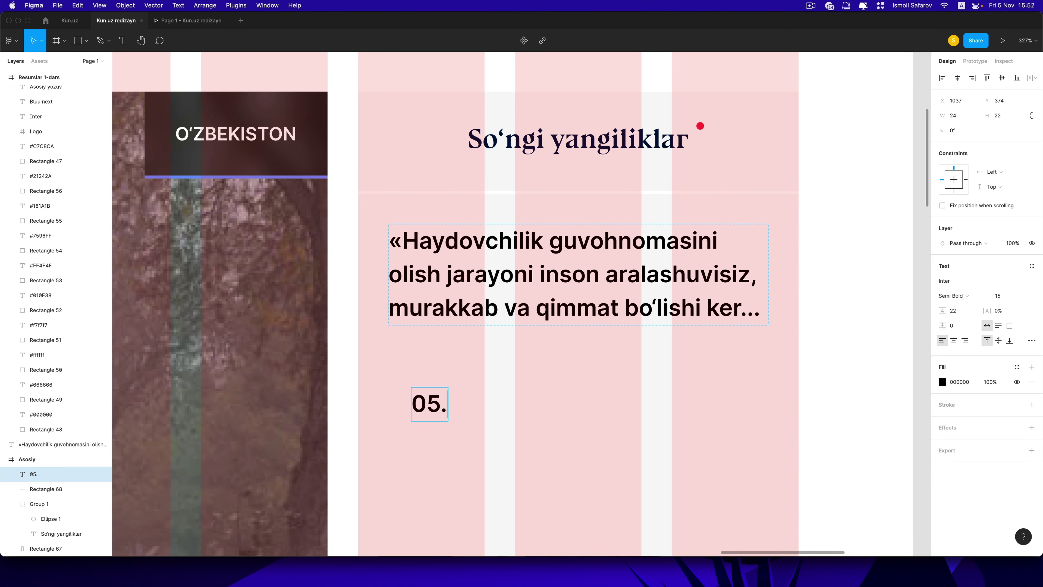
text(10)
text(.202)
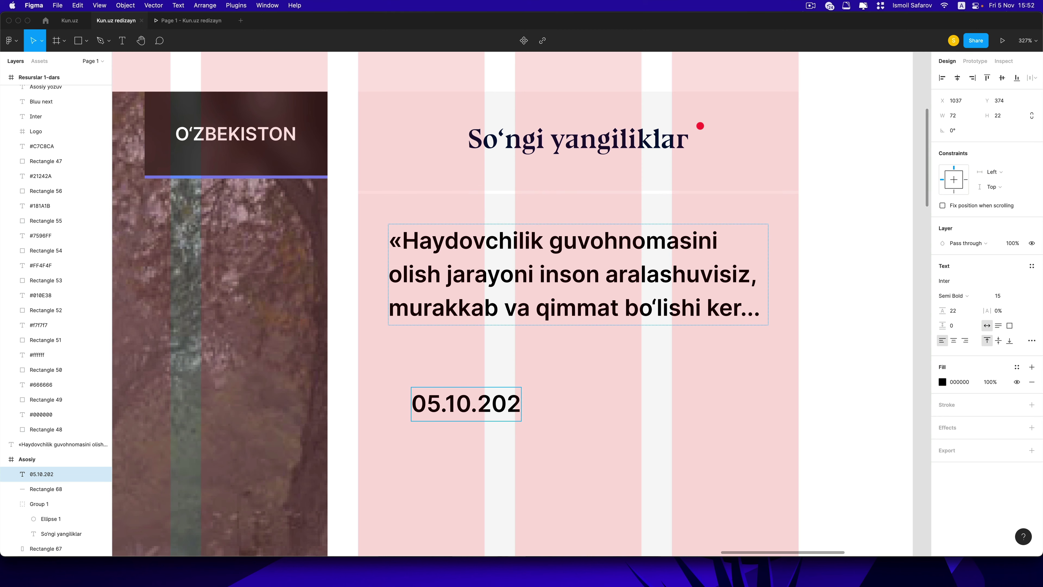
text(1)
key(Left)
key(Left)
key(BackSpace)
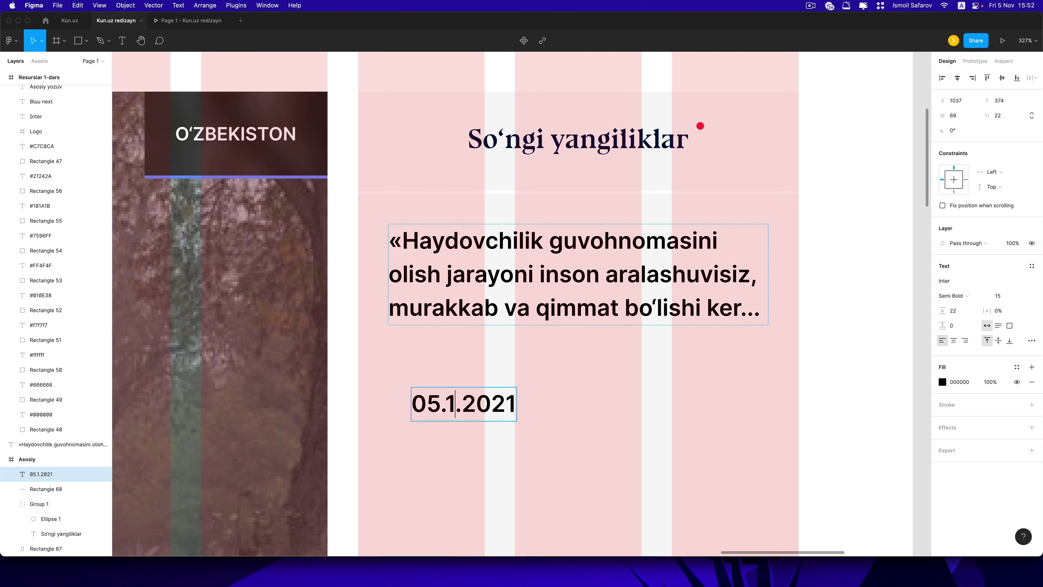
text(1)
key(Escape)
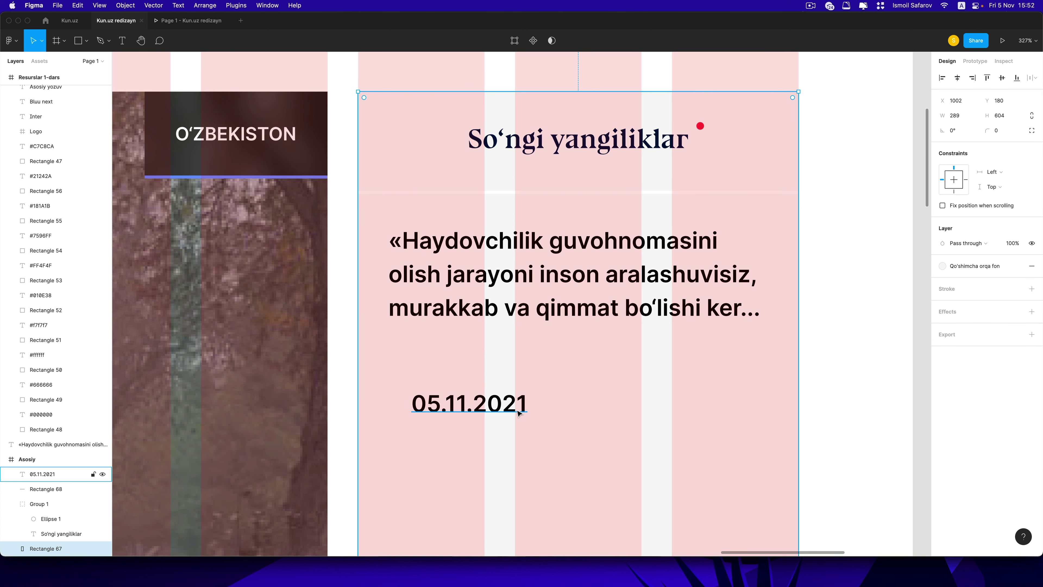
Step: Give the date font size 12, auto line height and Regular weight
click(995, 301)
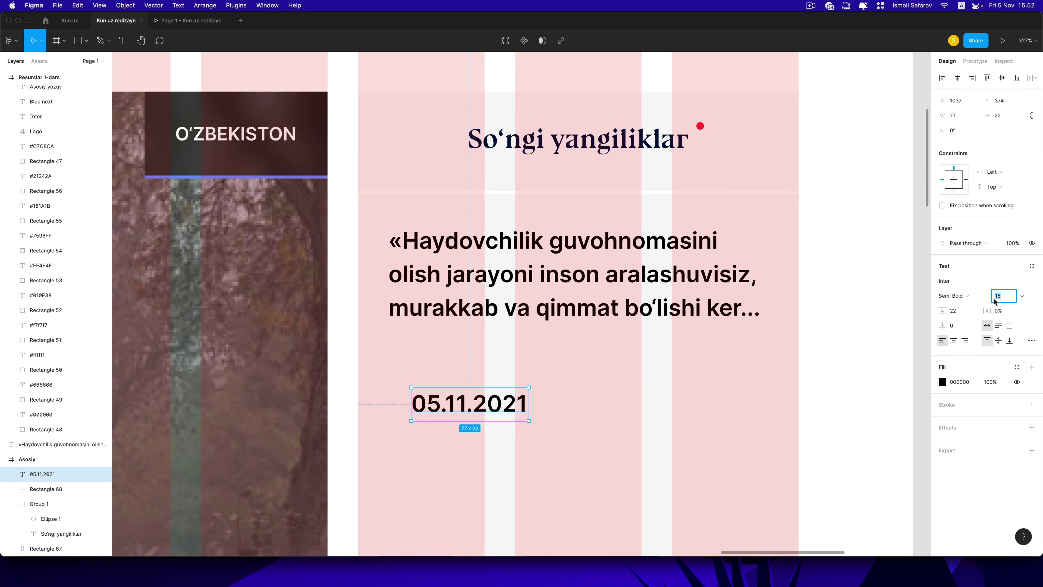
text(12)
key(Return)
text(auto)
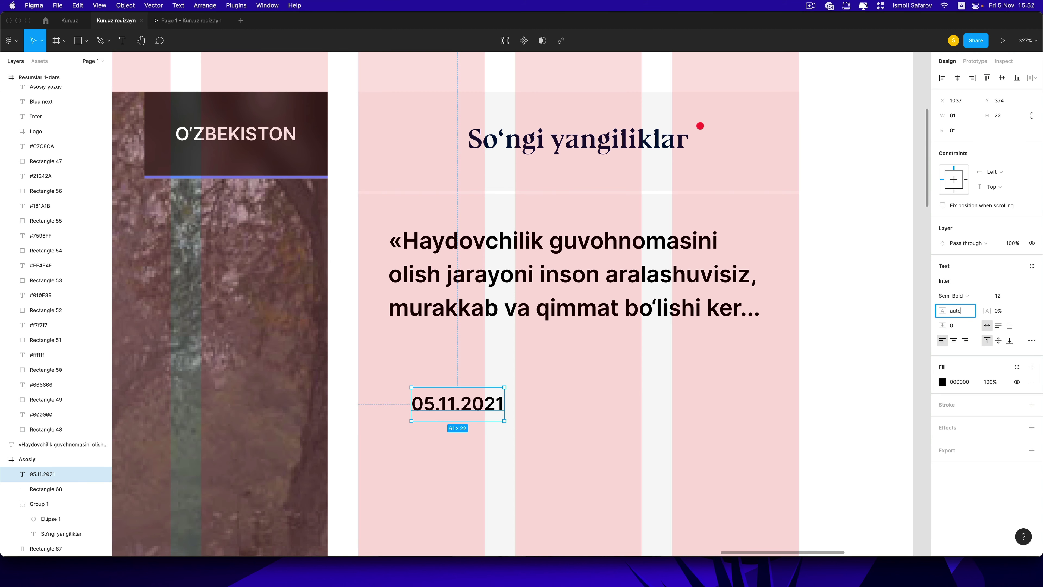
key(Return)
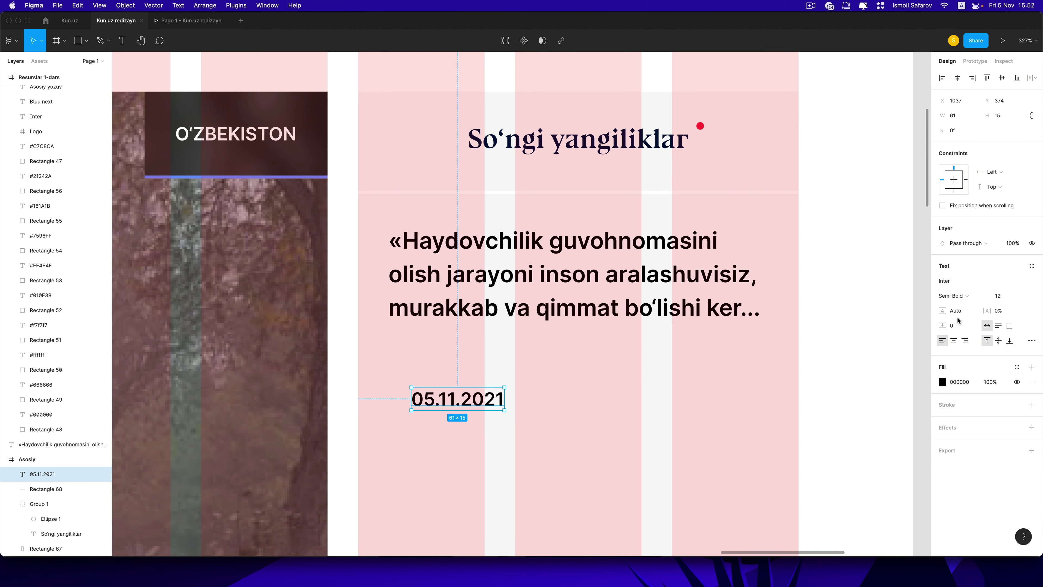
click(974, 296)
click(963, 274)
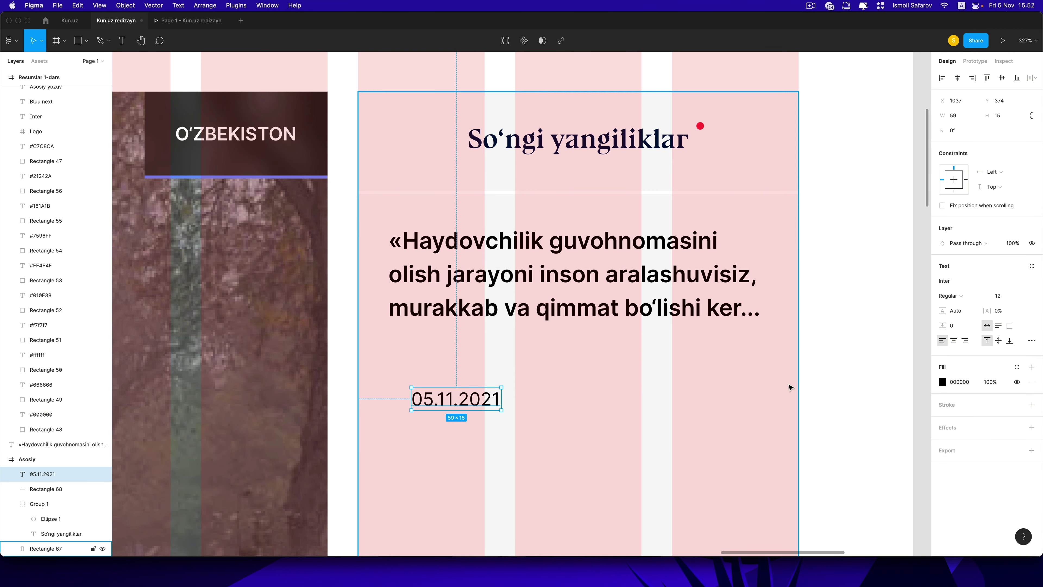
Step: Colour the date with the grey Qo'shimcha yozuv style
scroll(789, 386, right, 3)
click(1017, 367)
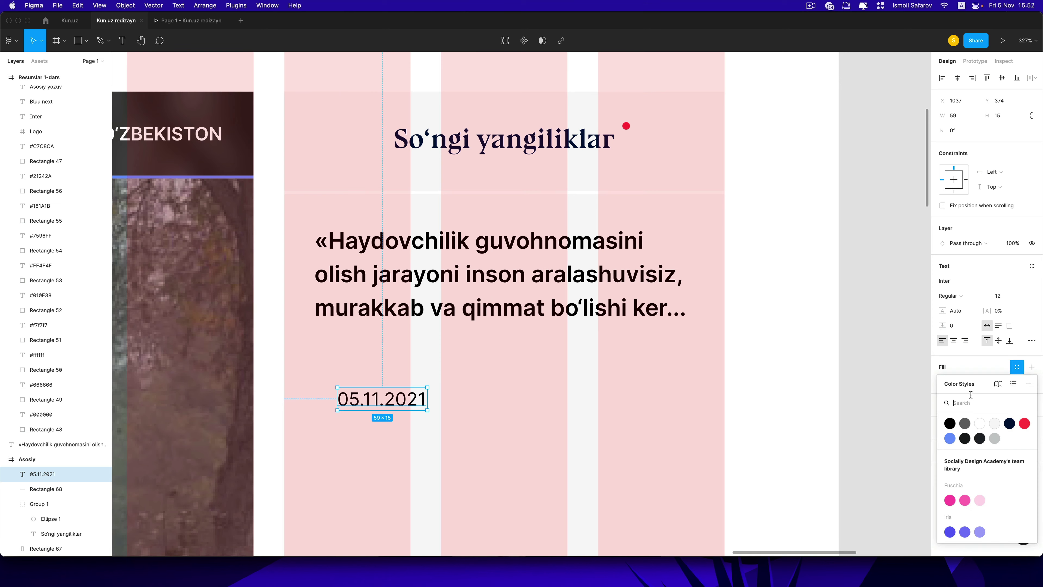
click(965, 423)
click(757, 373)
scroll(587, 398, left, 5)
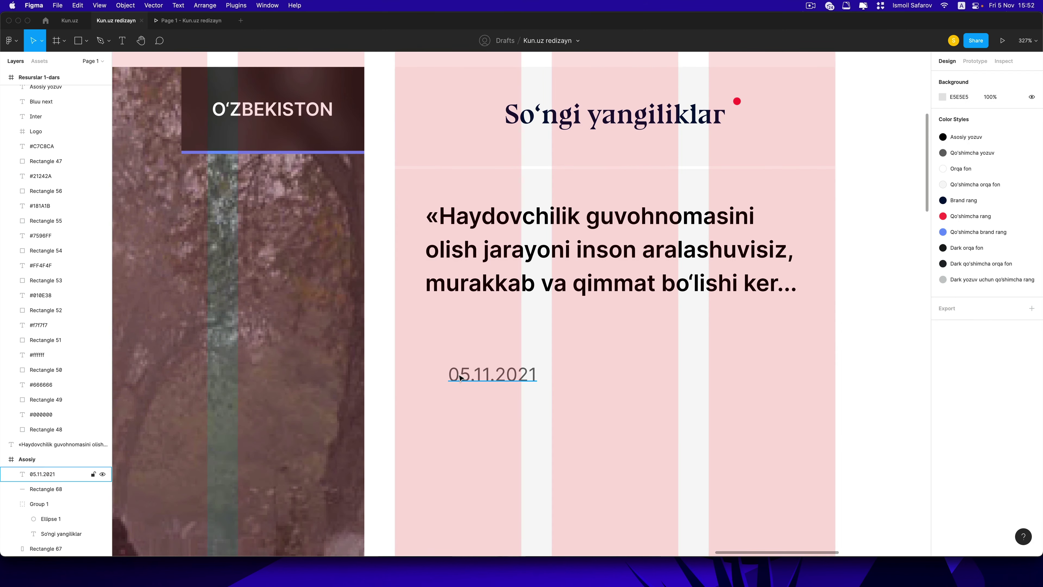
scroll(460, 377, up, 3)
Step: Search Tabler Icons in Chrome for 'time' and copy the clock icon
key(super+Tab)
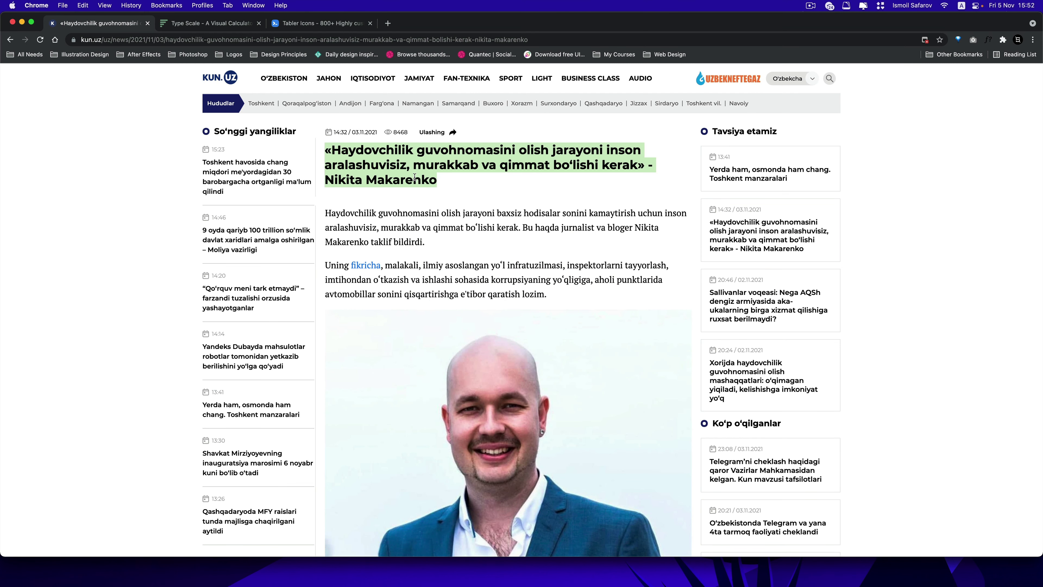
click(414, 177)
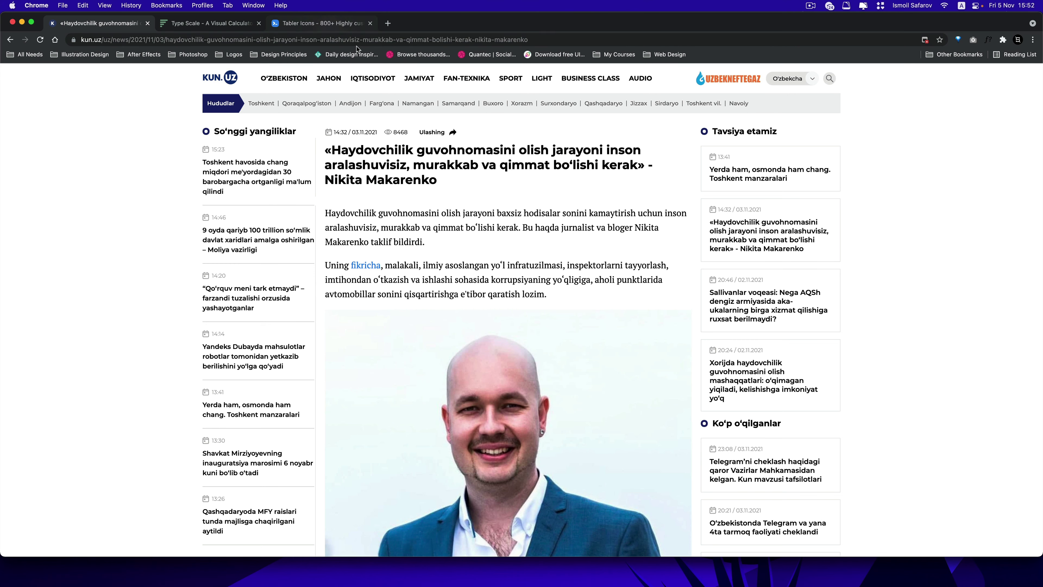
click(341, 25)
click(355, 202)
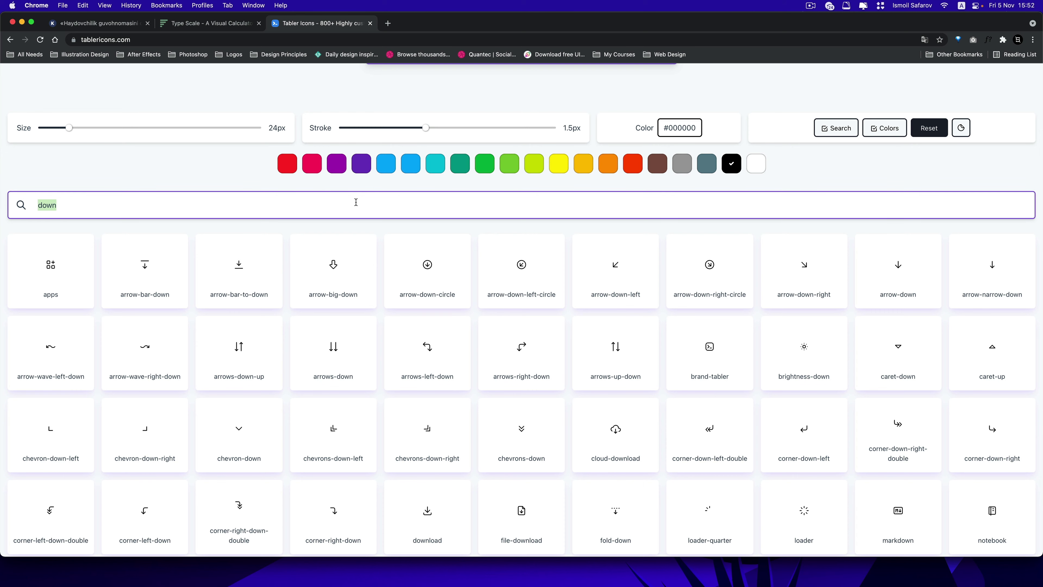
text(time)
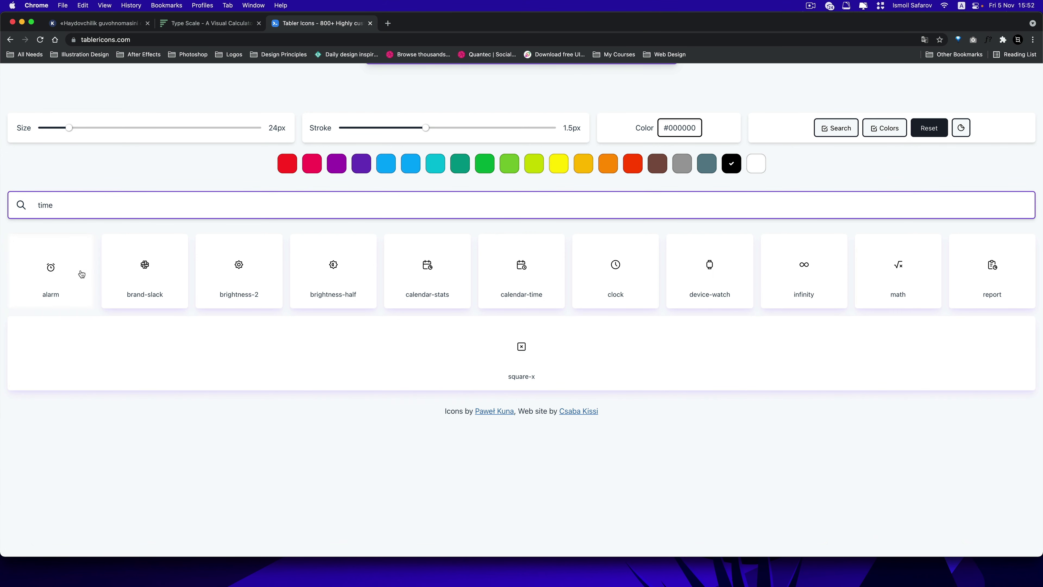
click(627, 282)
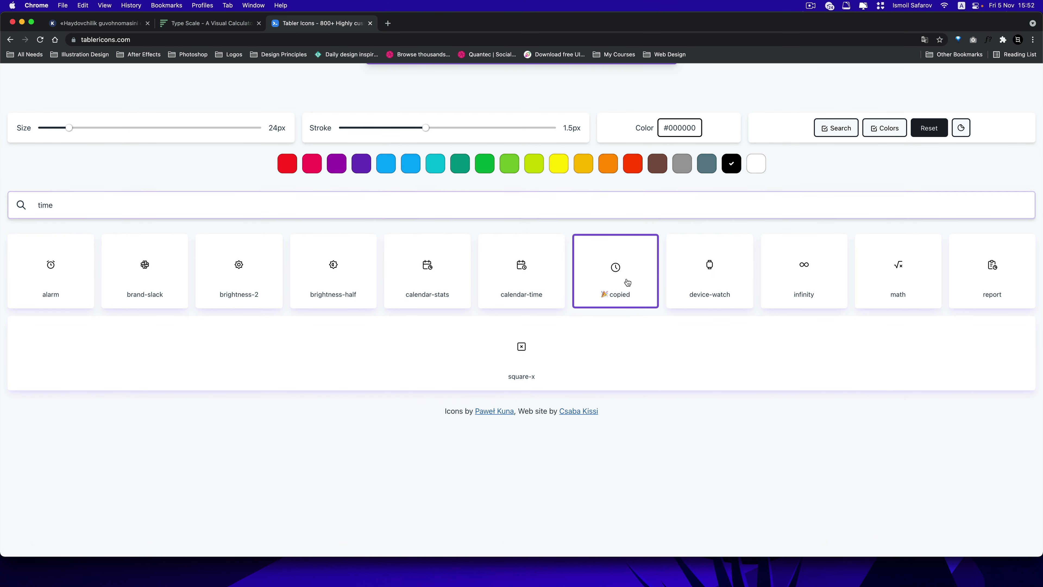
Step: Paste the clock icon into Figma, resize it to 16×16 and place it left of the date
key(super+Tab)
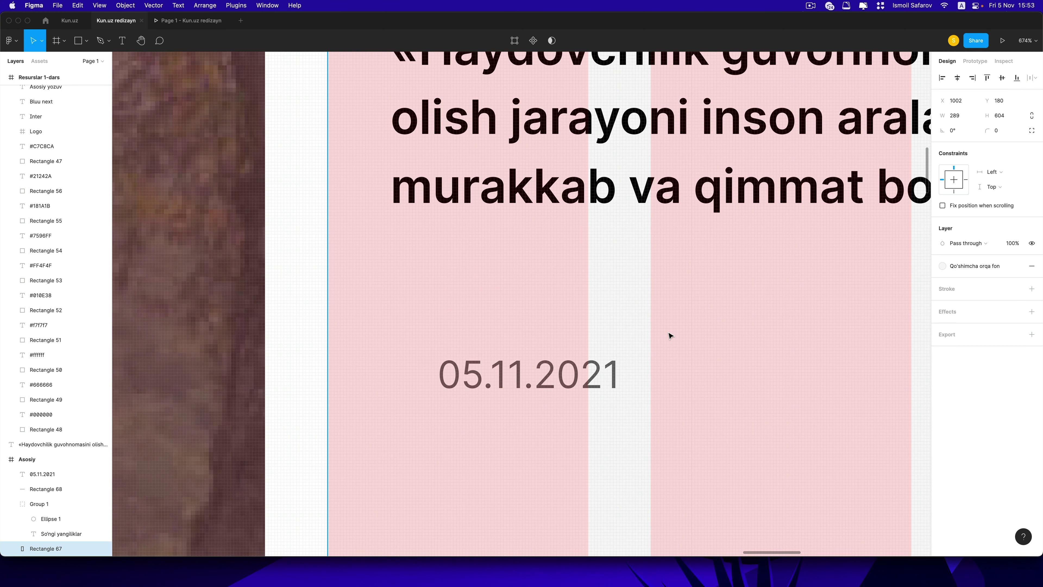
key(super+v)
drag(533, 323, 401, 396)
click(960, 134)
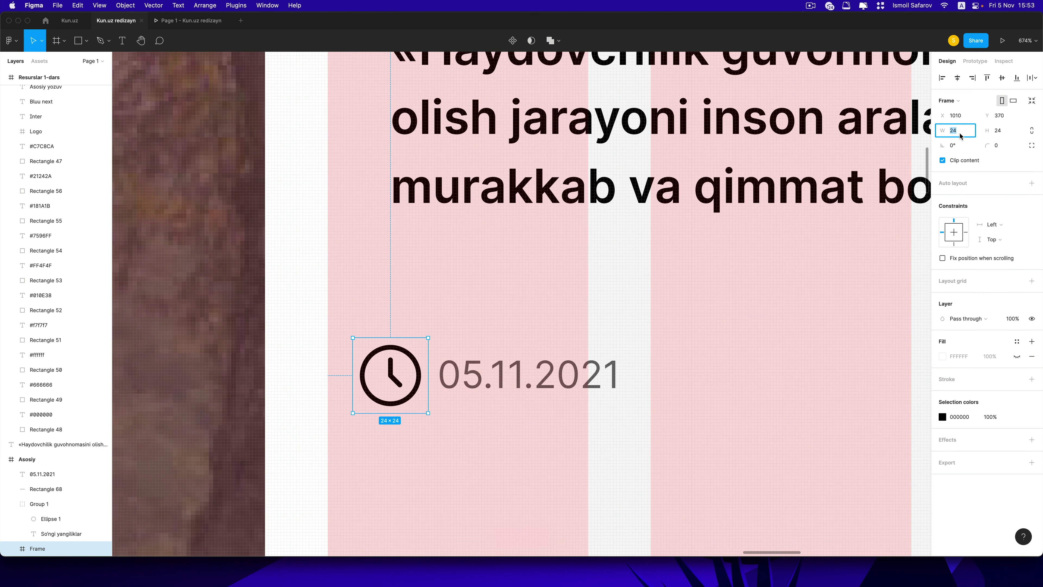
key(Tab)
text(1)
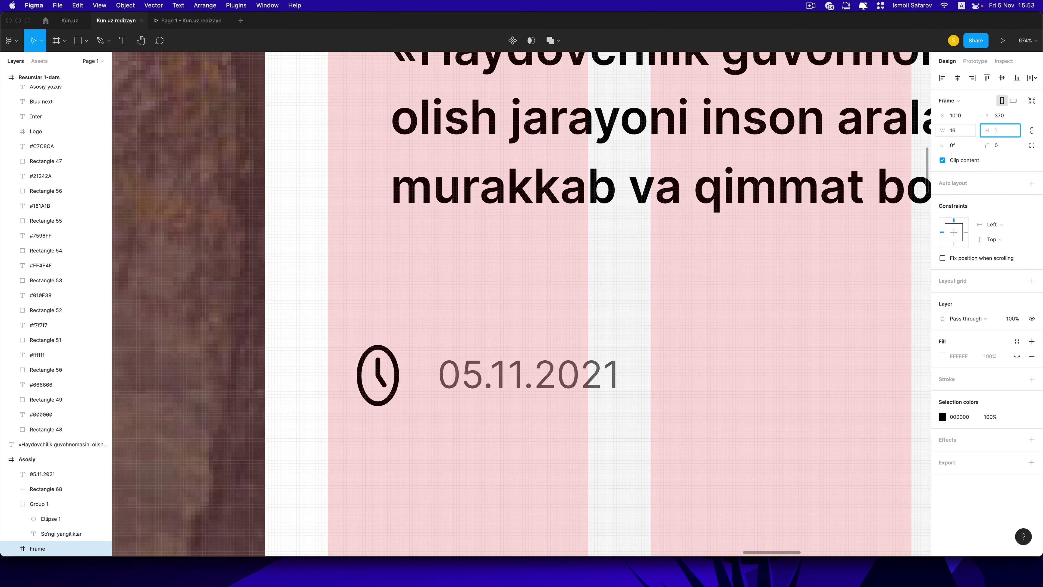
text(6)
key(Return)
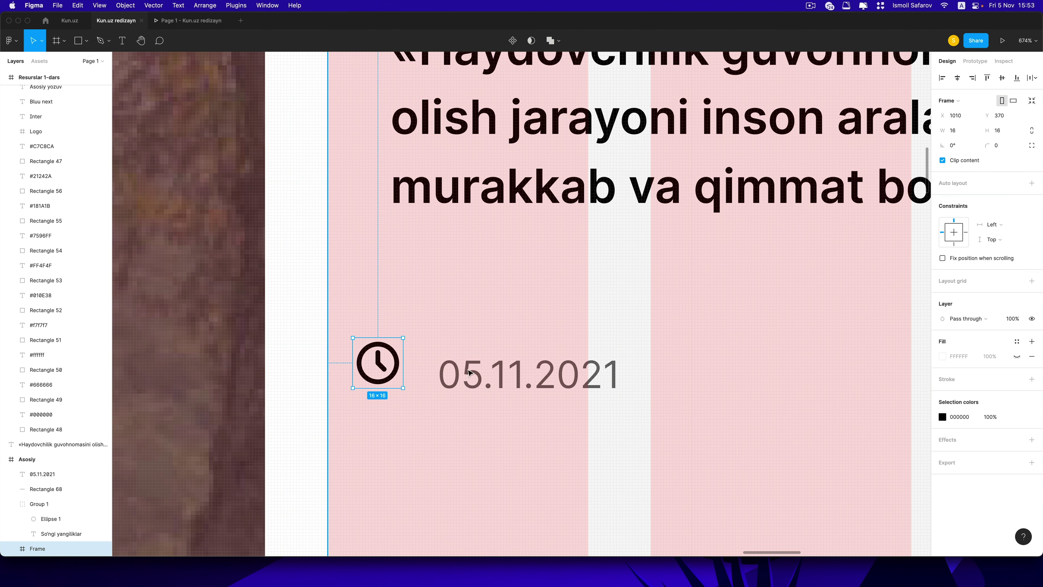
scroll(404, 381, up, 1)
drag(388, 381, 402, 389)
scroll(412, 390, up, 5)
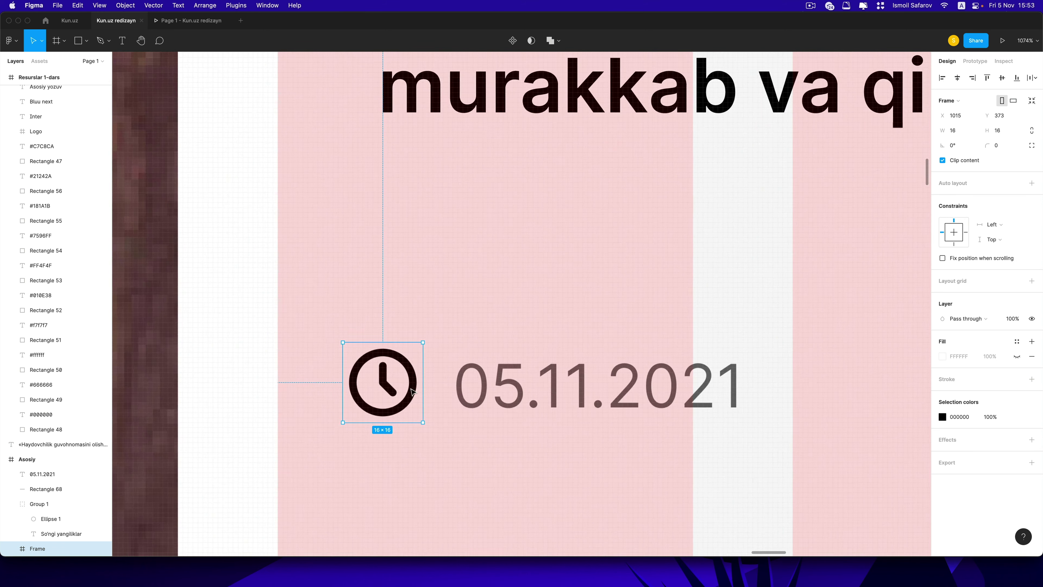
scroll(411, 390, up, 3)
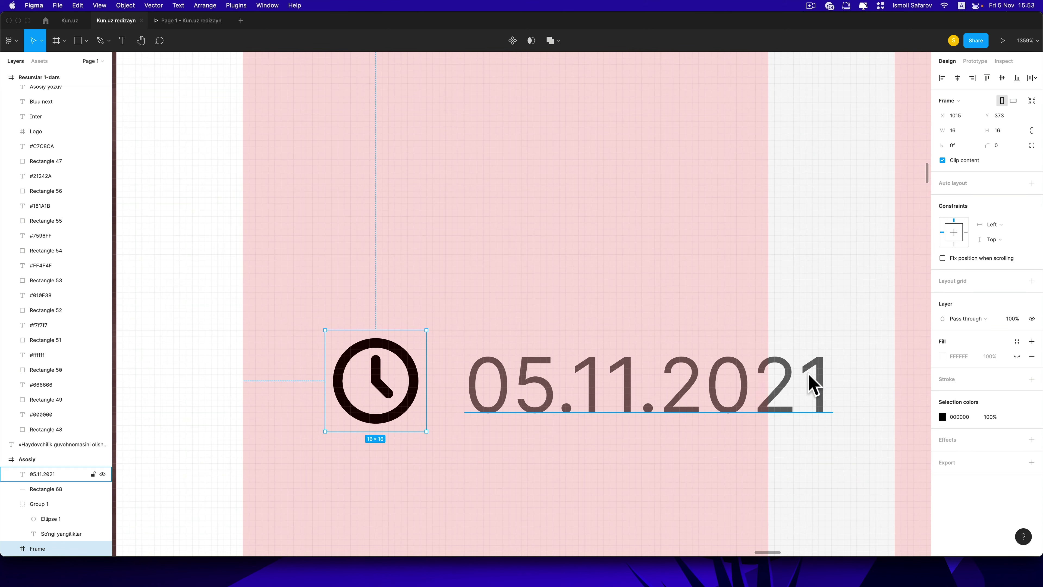
Step: Colour the clock icon with the grey Qo'shimcha yozuv style and select it with the date
double_click(392, 376)
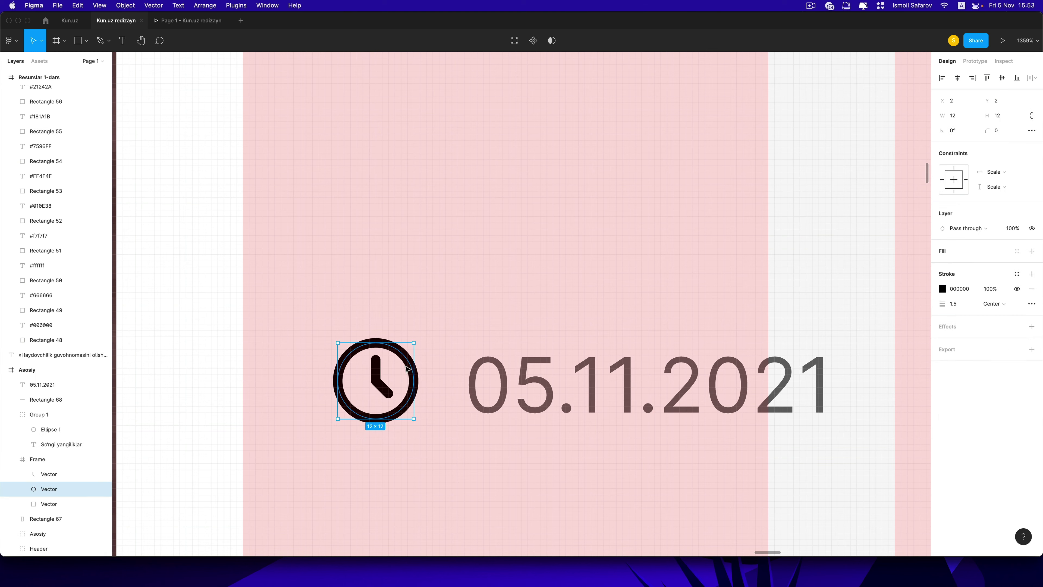
shift+click(386, 376)
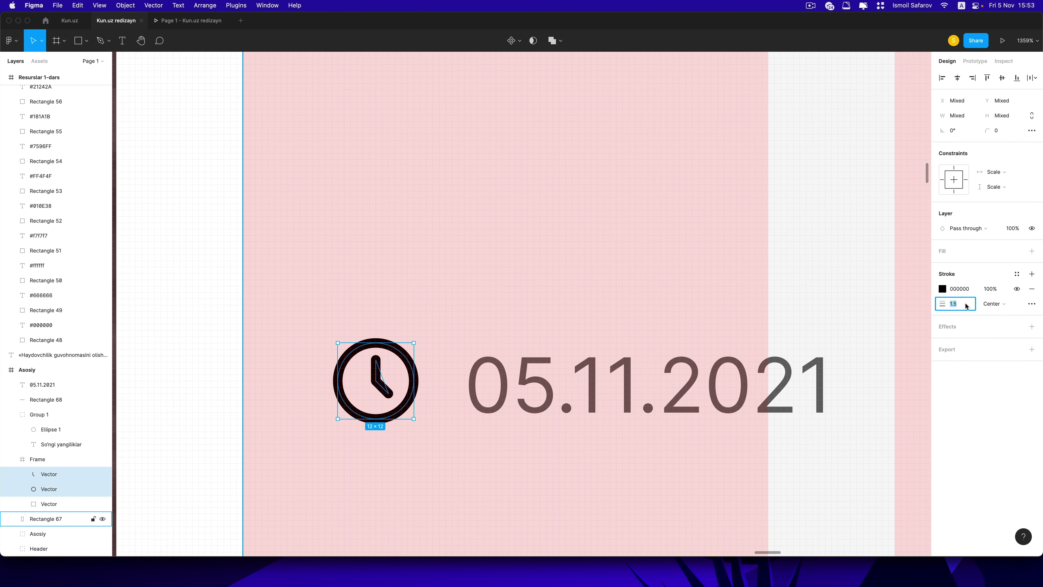
click(955, 303)
text(1)
click(817, 299)
click(376, 380)
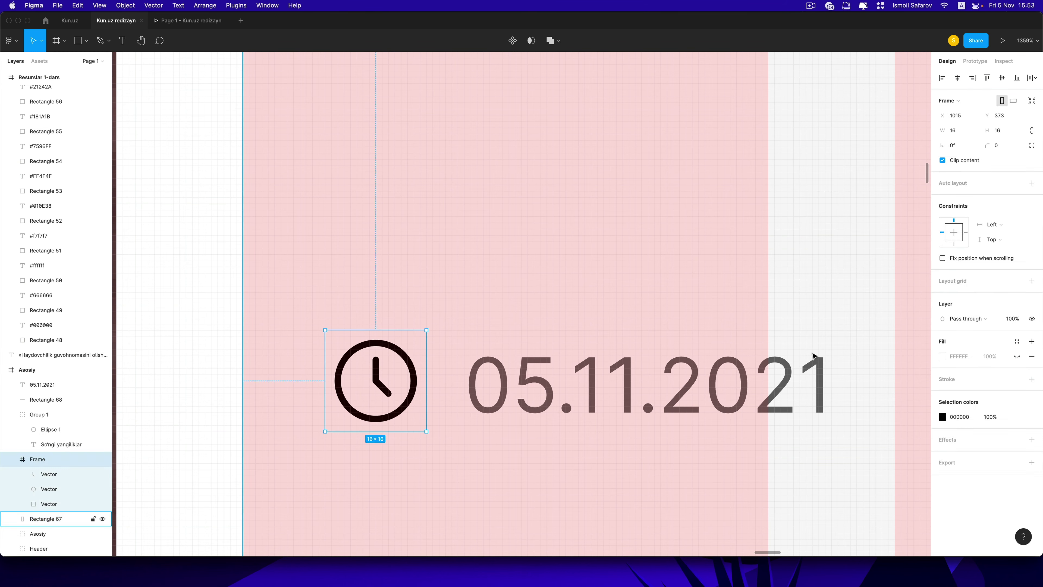
click(1014, 419)
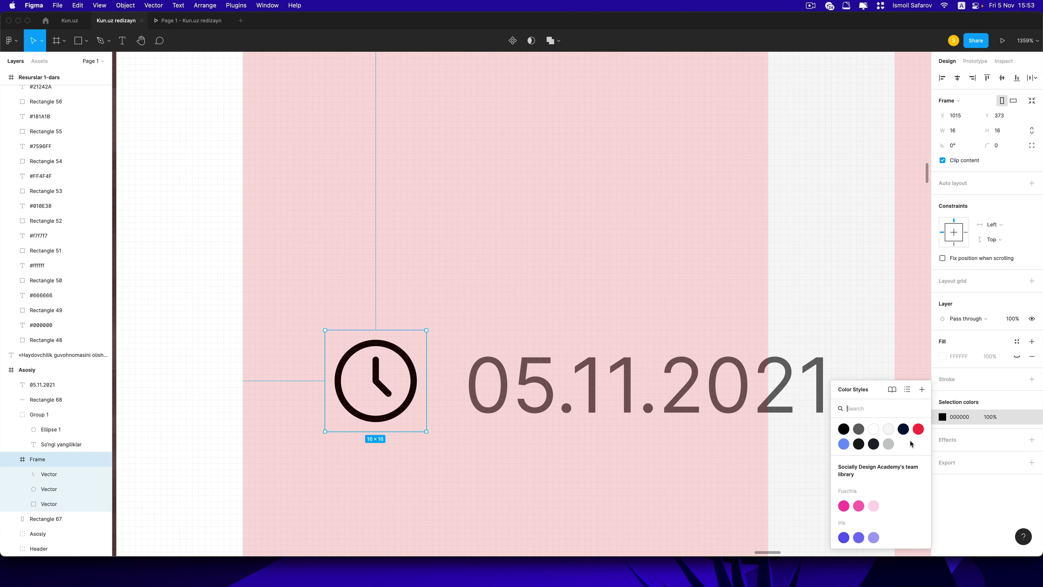
click(860, 431)
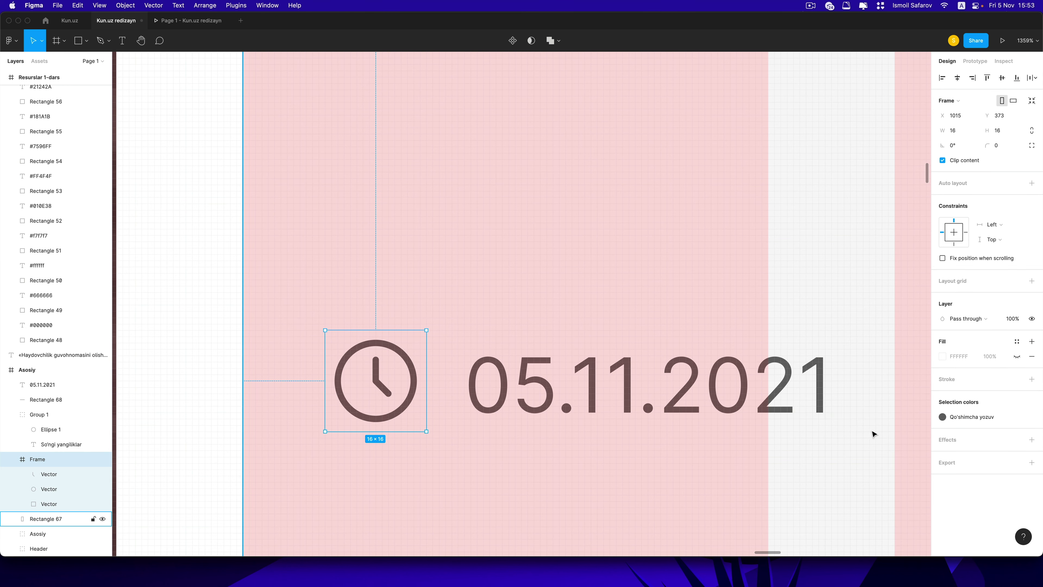
shift+click(511, 400)
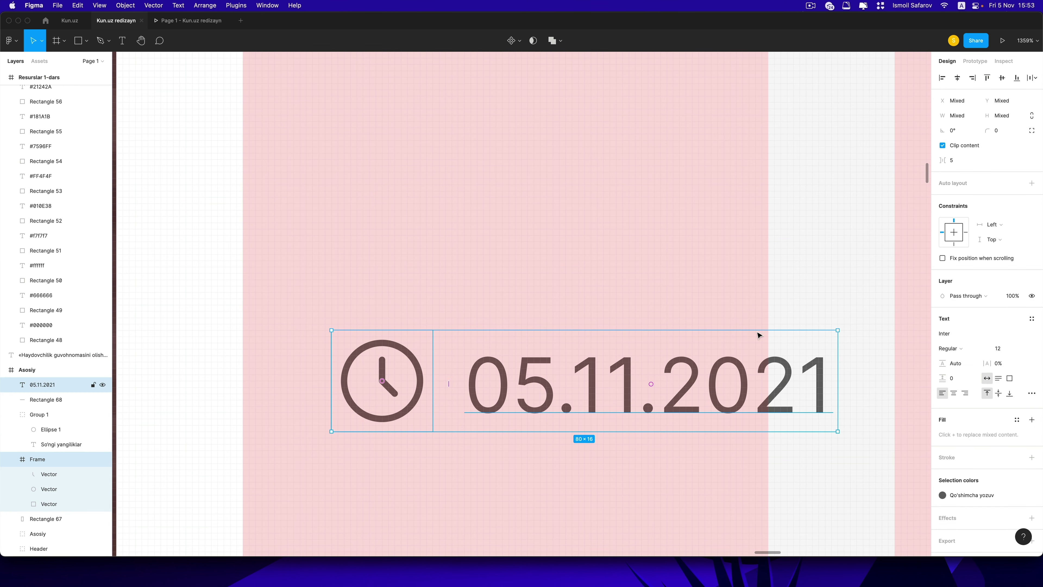
Step: Centre the date with the clock icon and group them as 'Sana'
click(1002, 82)
key(ctrl+g)
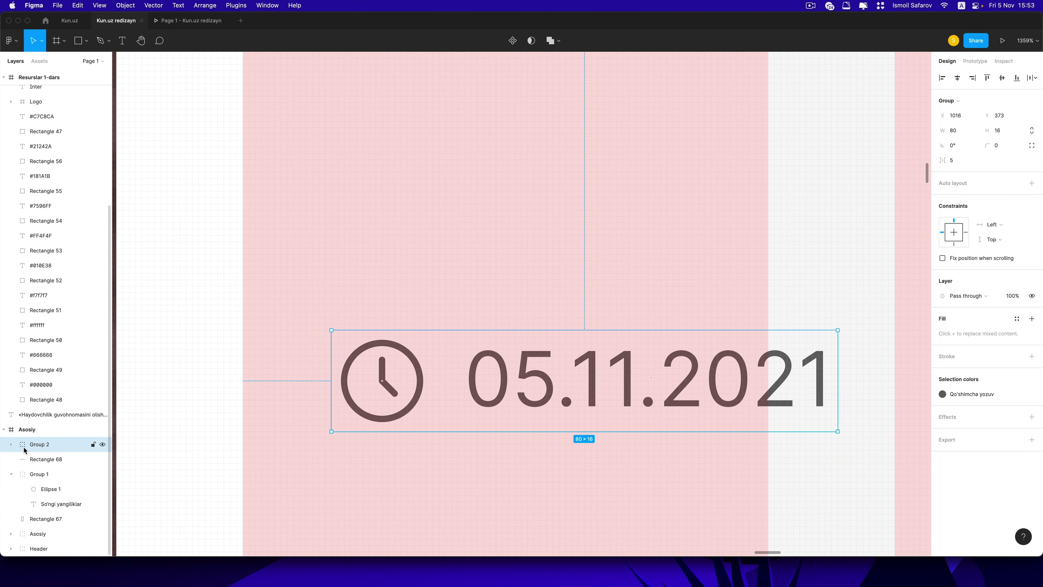
double_click(31, 446)
text(Sana)
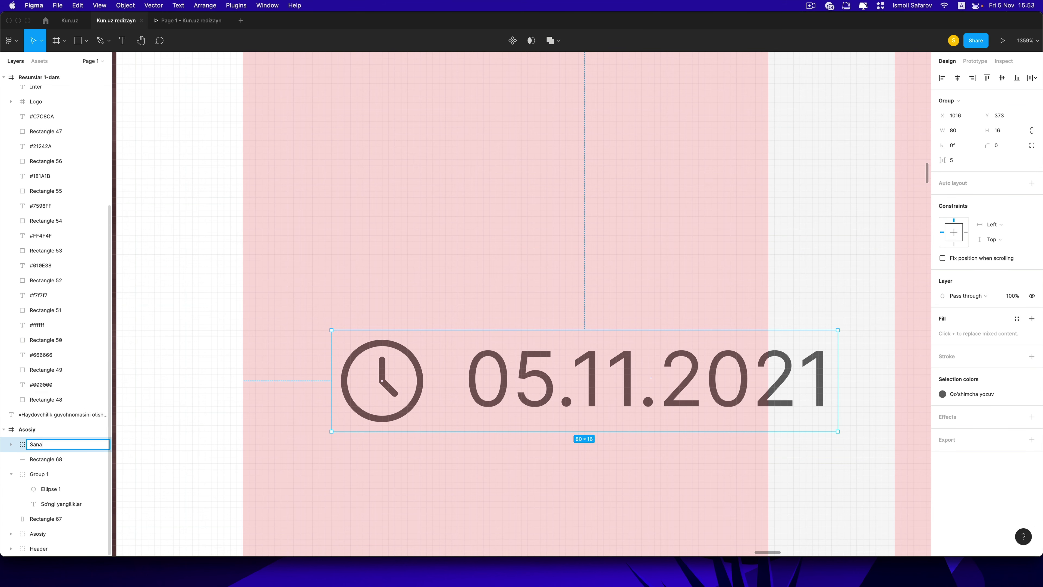
key(Return)
Step: Cut and paste the Sana group beside the headline and nudge it into place
scroll(265, 377, up, 3)
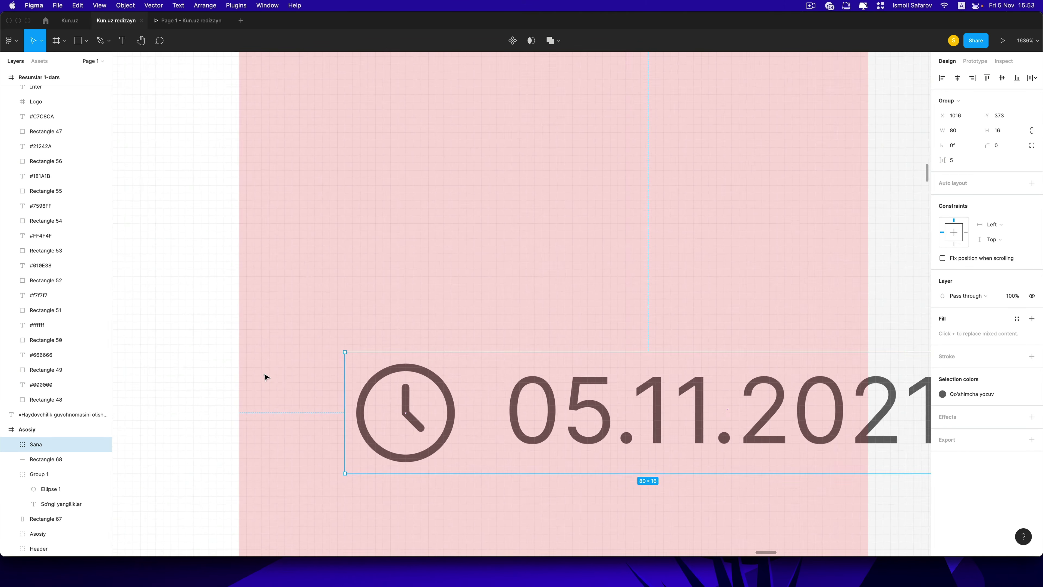
scroll(265, 376, down, 10)
drag(350, 384, 359, 318)
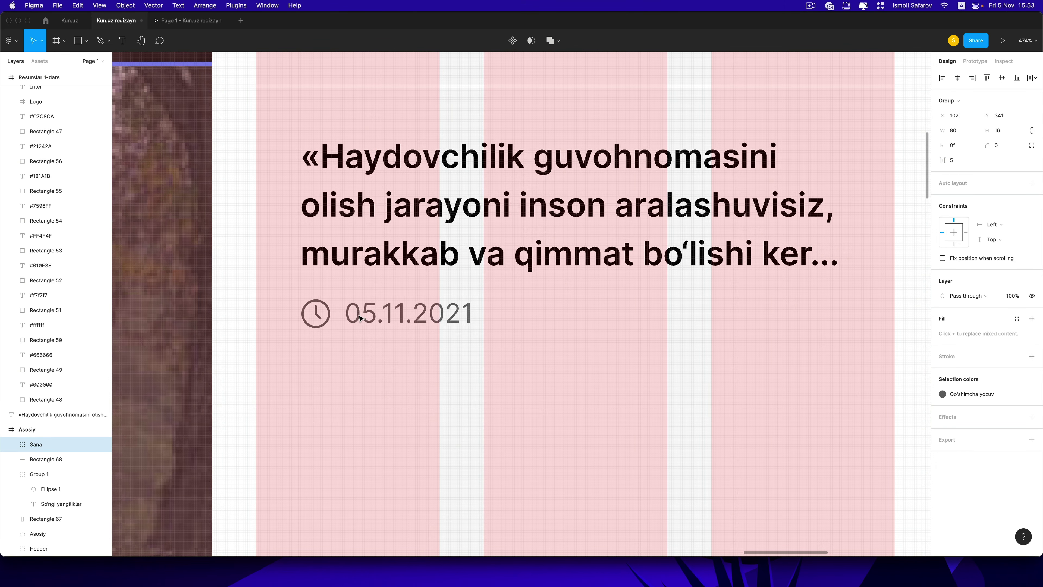
key(ctrl+z)
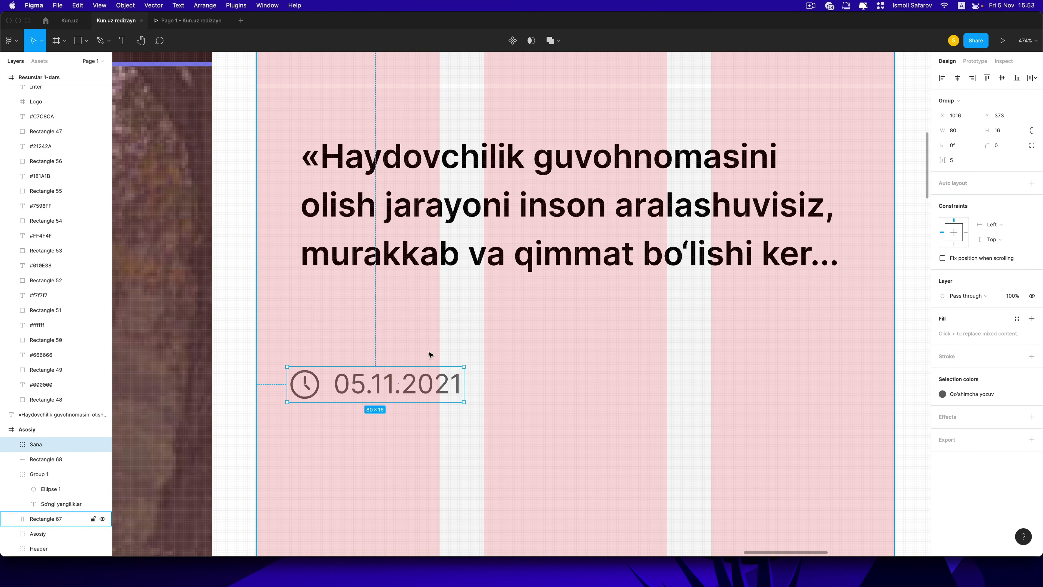
drag(387, 382, 393, 310)
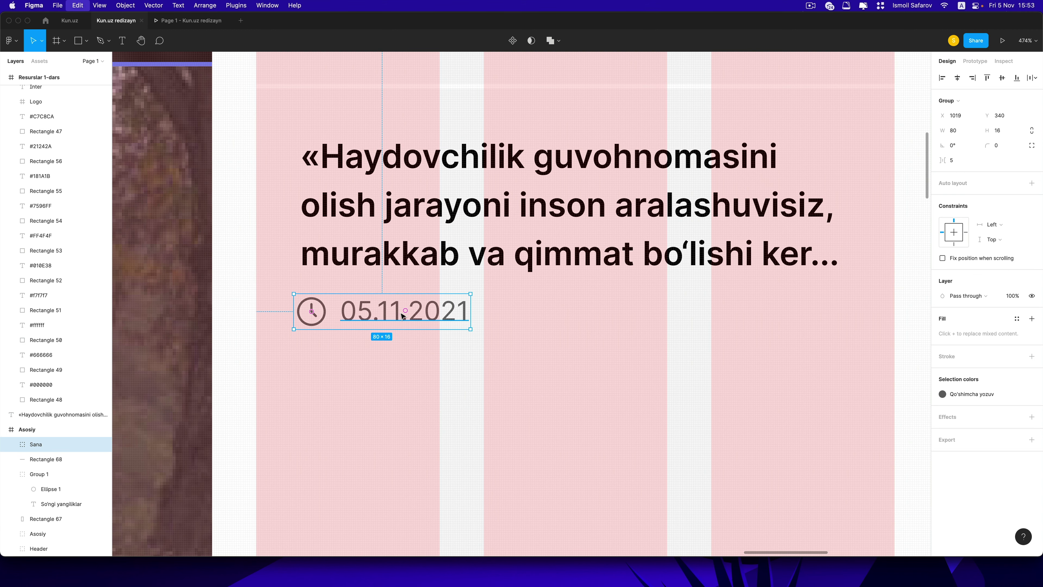
key(super+x)
click(394, 253)
key(super+v)
scroll(351, 349, up, 2)
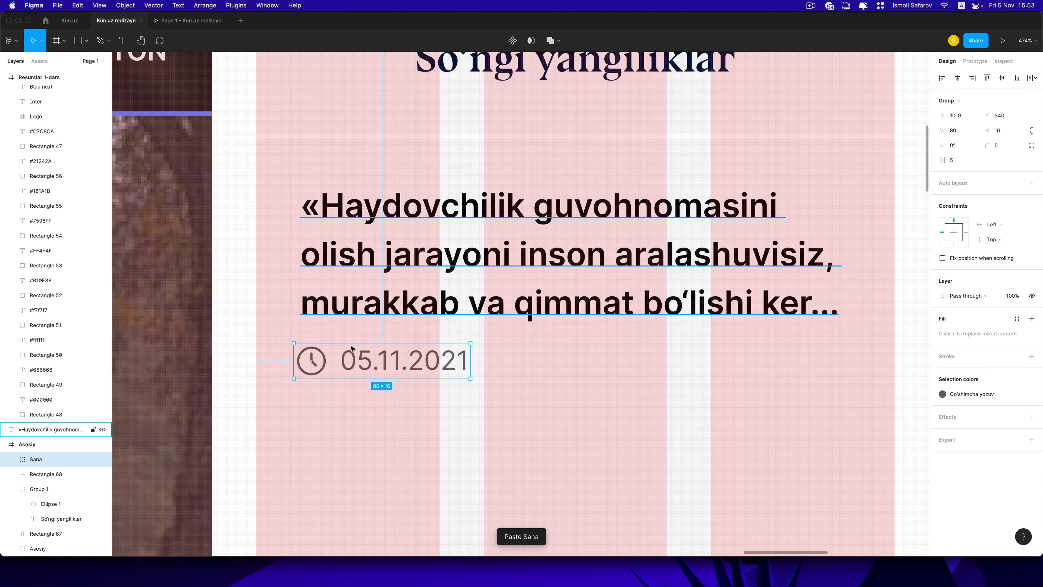
scroll(352, 349, up, 2)
key(Right)
key(Right)
key(Right)
key(Up)
key(Up)
key(Up)
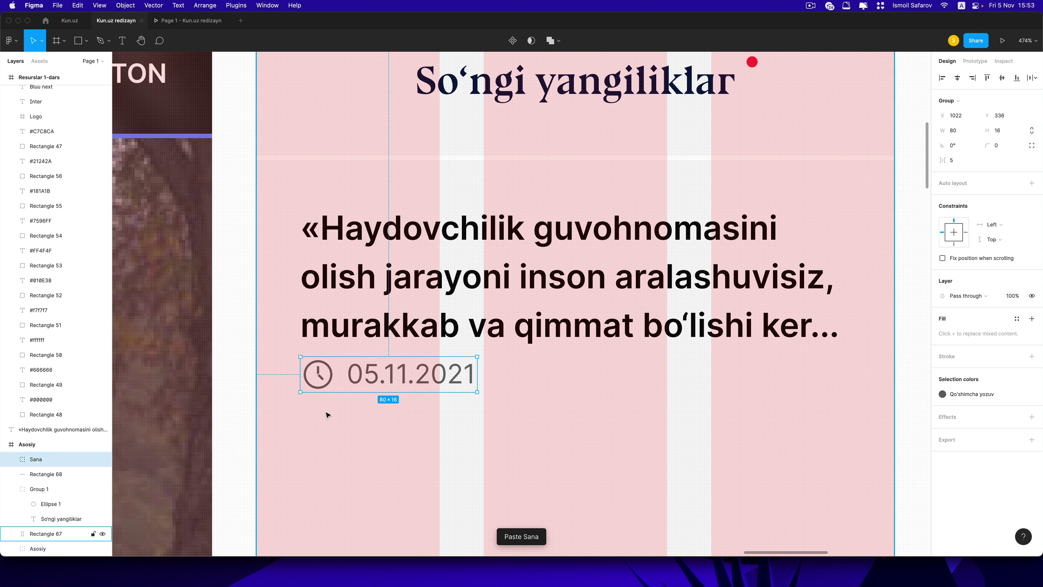
key(Down)
key(Down)
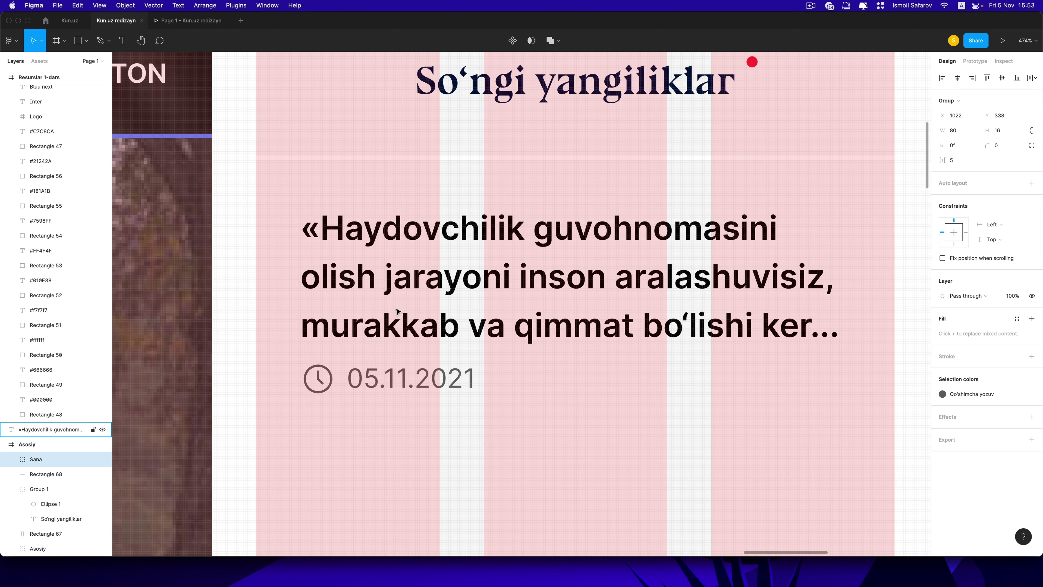
Step: Position the headline below the date, move both up, and group them
shift+click(565, 282)
click(417, 372)
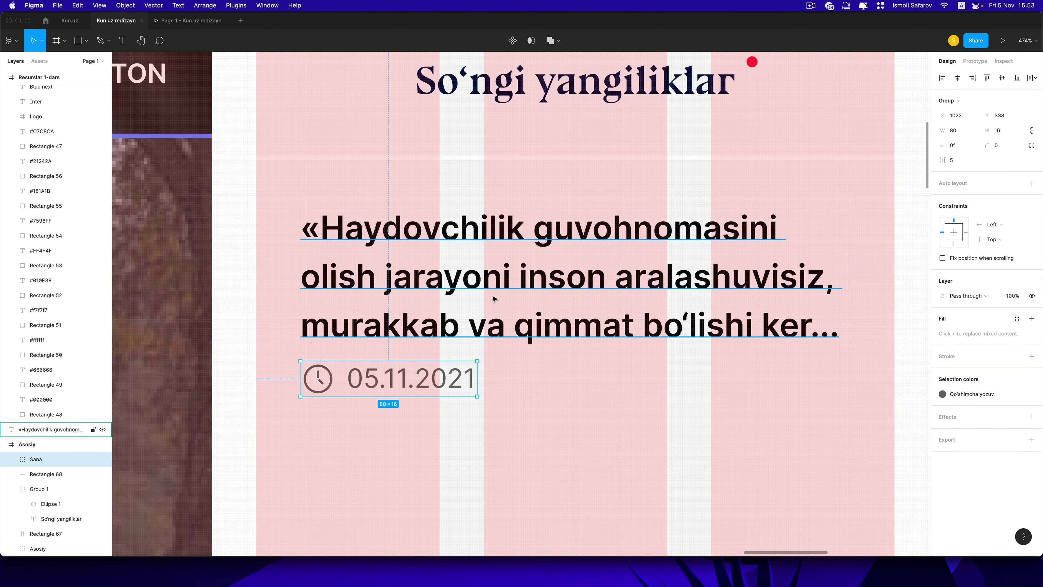
drag(493, 296, 492, 495)
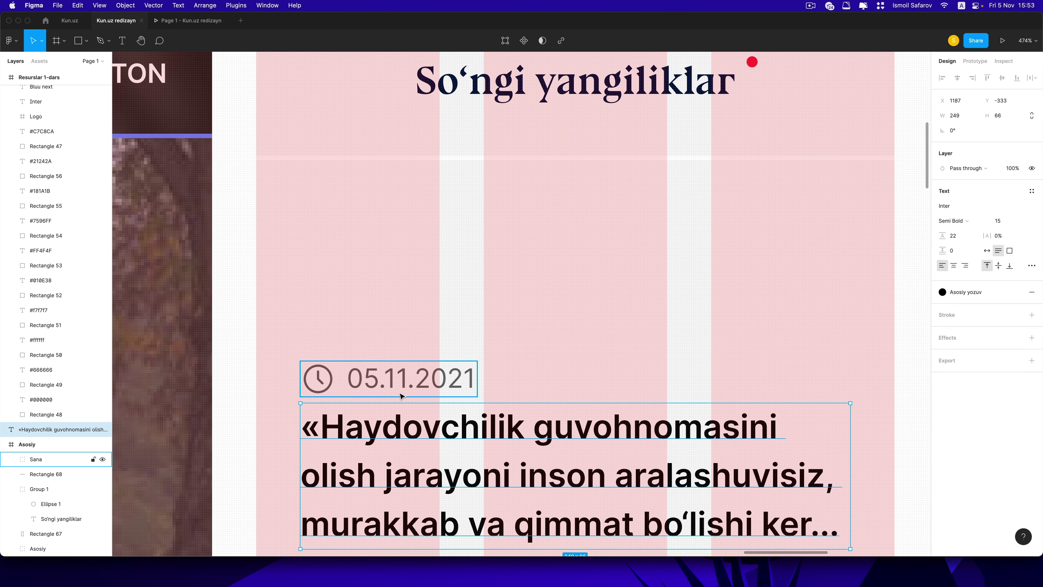
key(Down)
key(Down)
shift+click(400, 395)
drag(400, 395, 455, 164)
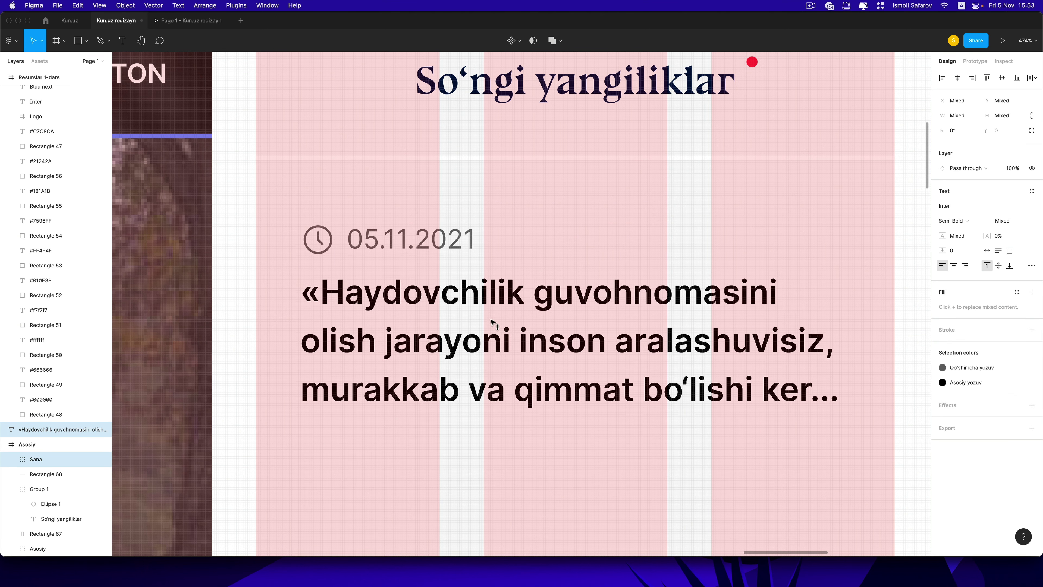
key(Up)
key(Up)
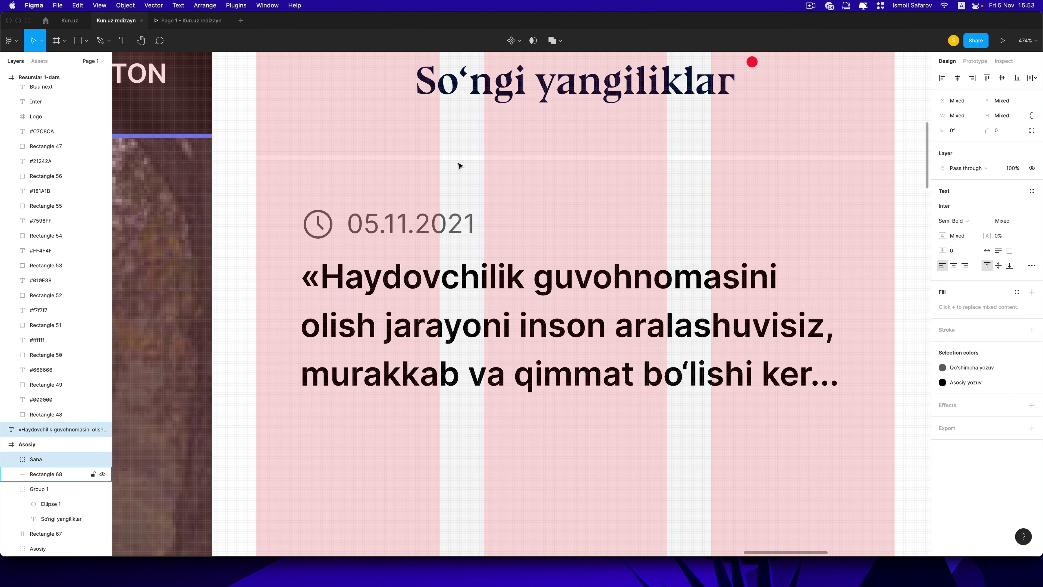
key(super+g)
Step: Rename the date-and-headline group to 'Yangilik'
scroll(355, 291, up, 2)
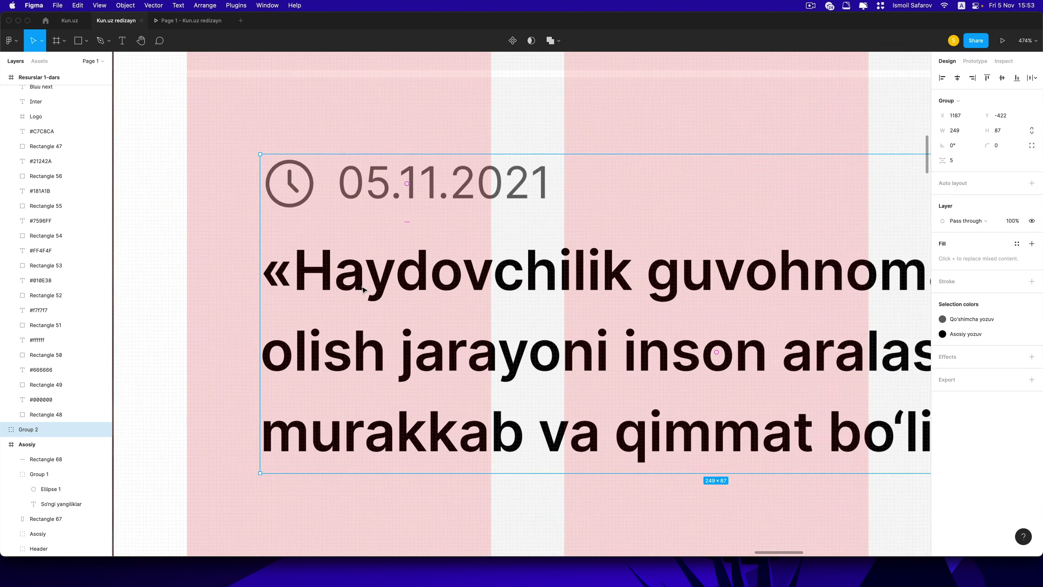
scroll(355, 292, down, 10)
double_click(37, 430)
text(Yangilik)
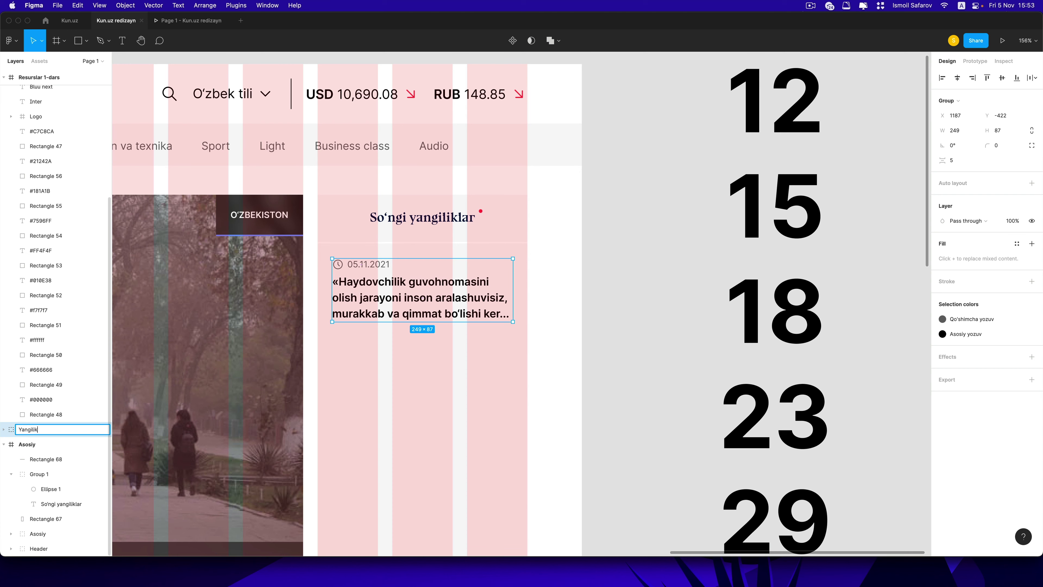
key(Return)
Step: Duplicate the Yangilik item into four copies stacked evenly down the column
drag(380, 283, 381, 356)
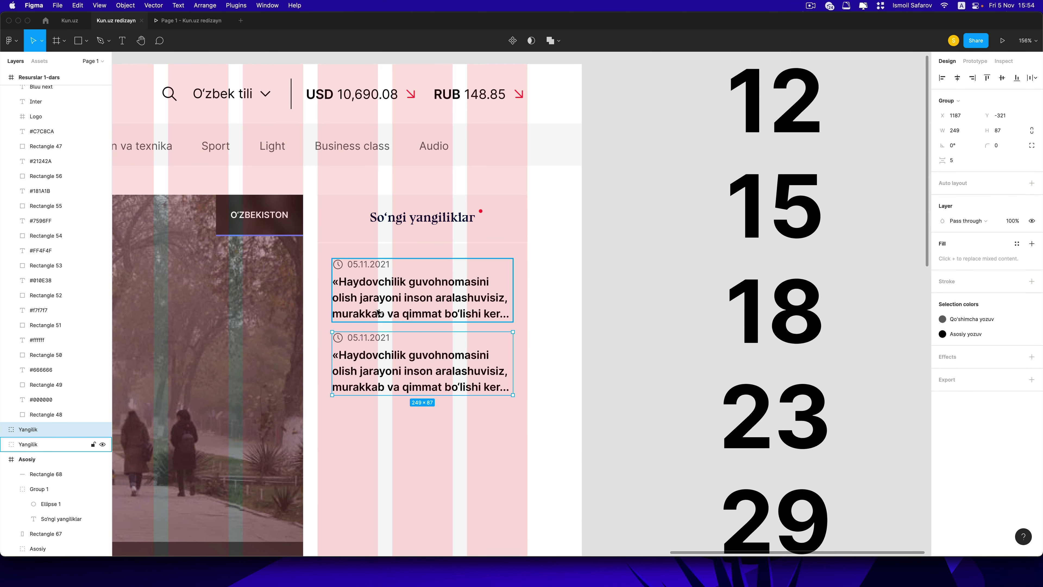
key(Down)
key(Down)
key(Down)
key(Down)
key(Down)
key(Down)
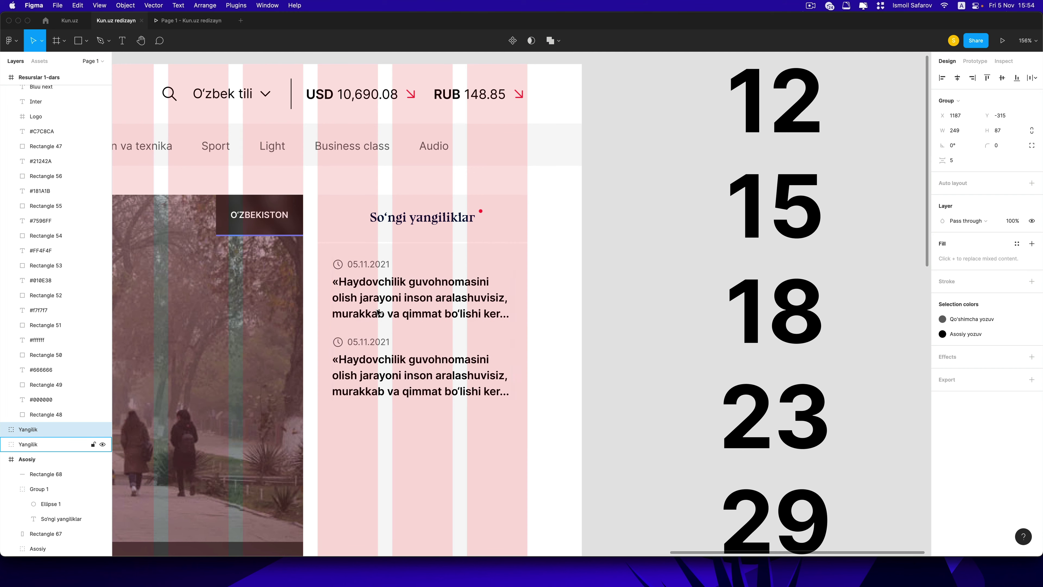
key(super+d)
scroll(384, 333, down, 3)
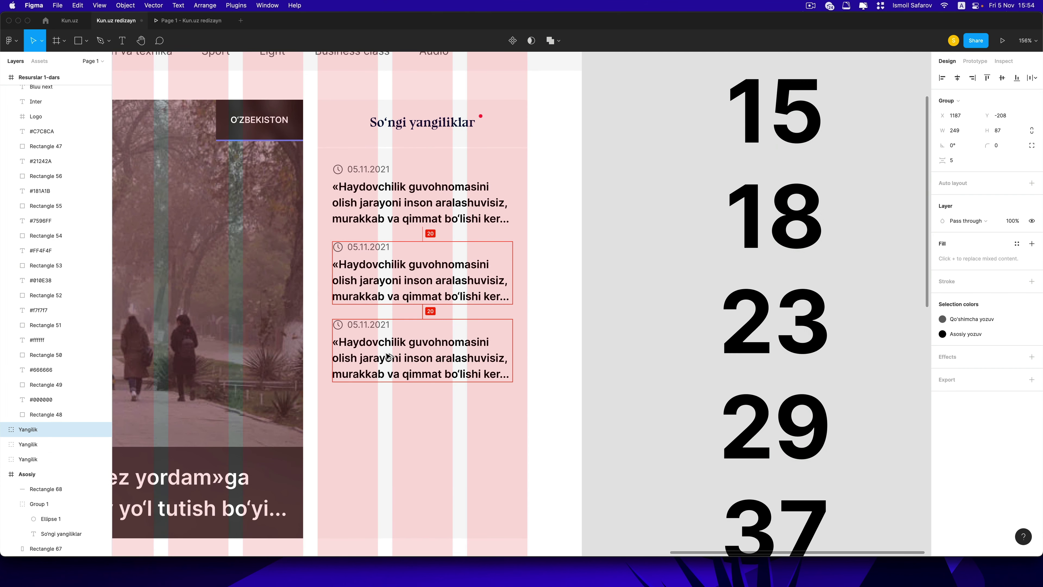
drag(388, 356, 394, 437)
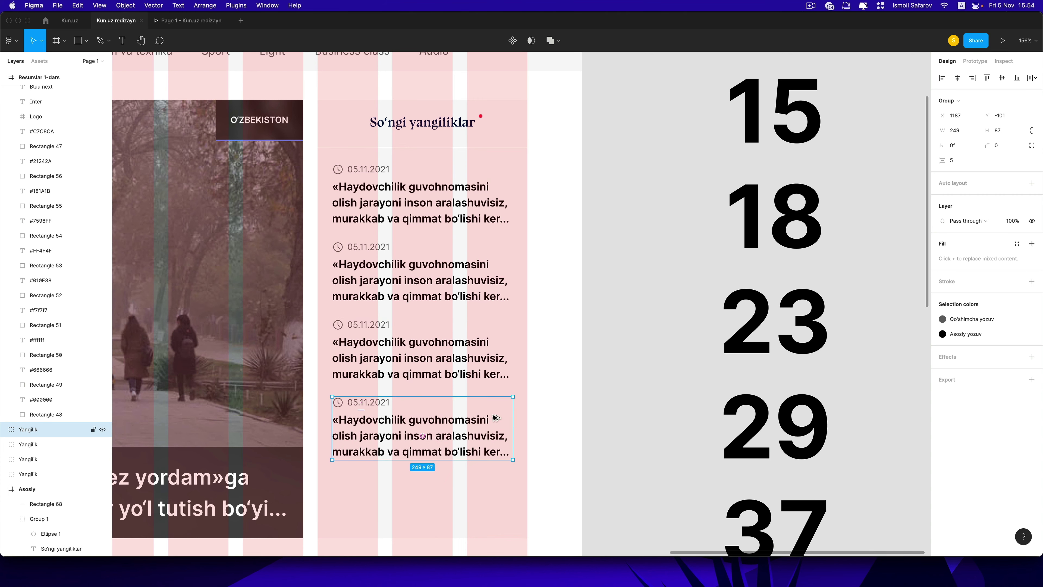
click(554, 426)
scroll(421, 421, down, 5)
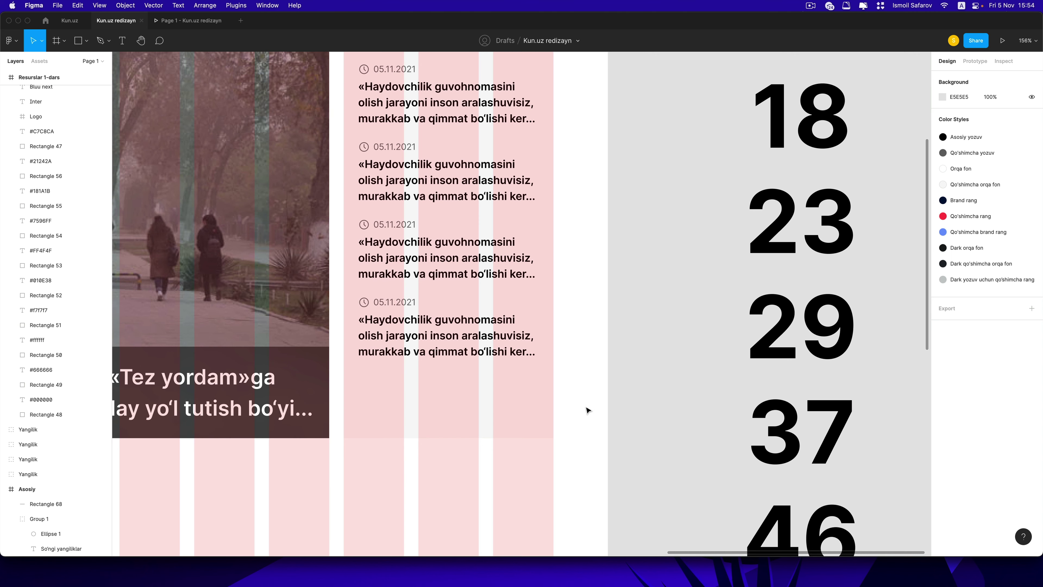
Step: Draw a rectangle band below the news list, widened to the column's left edge
click(78, 40)
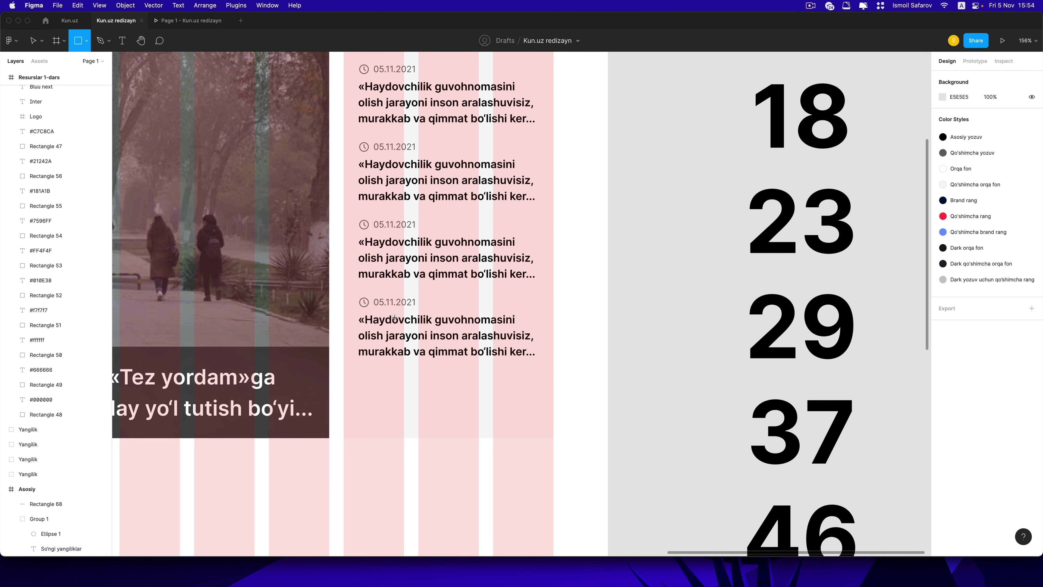
drag(361, 397, 554, 438)
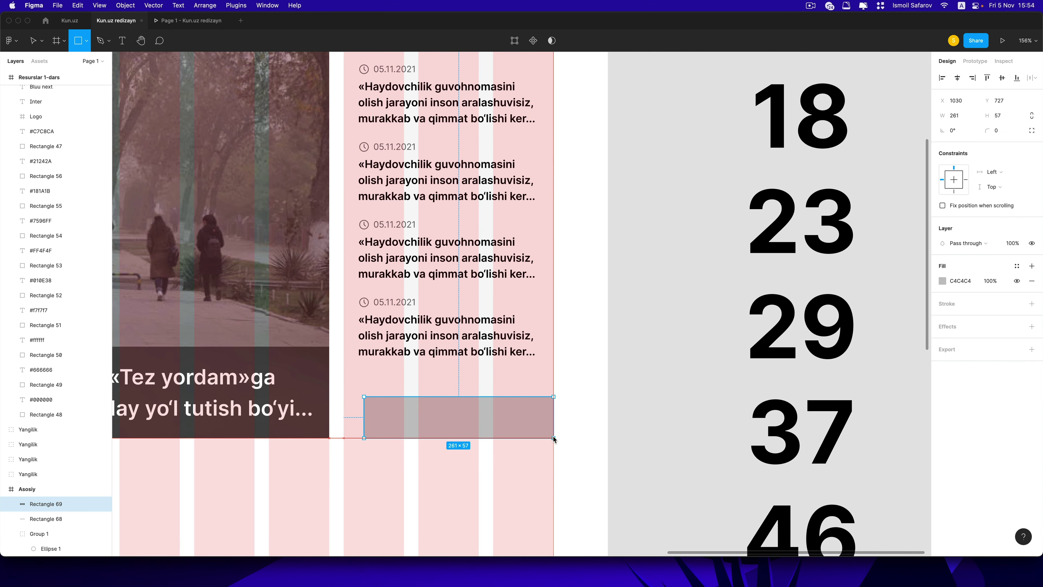
drag(368, 423, 348, 423)
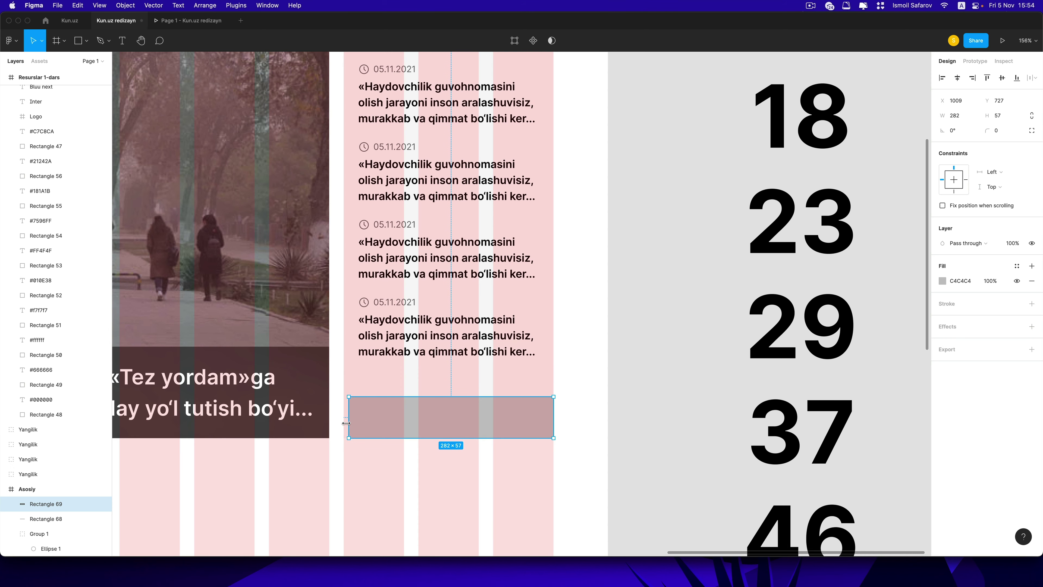
click(687, 366)
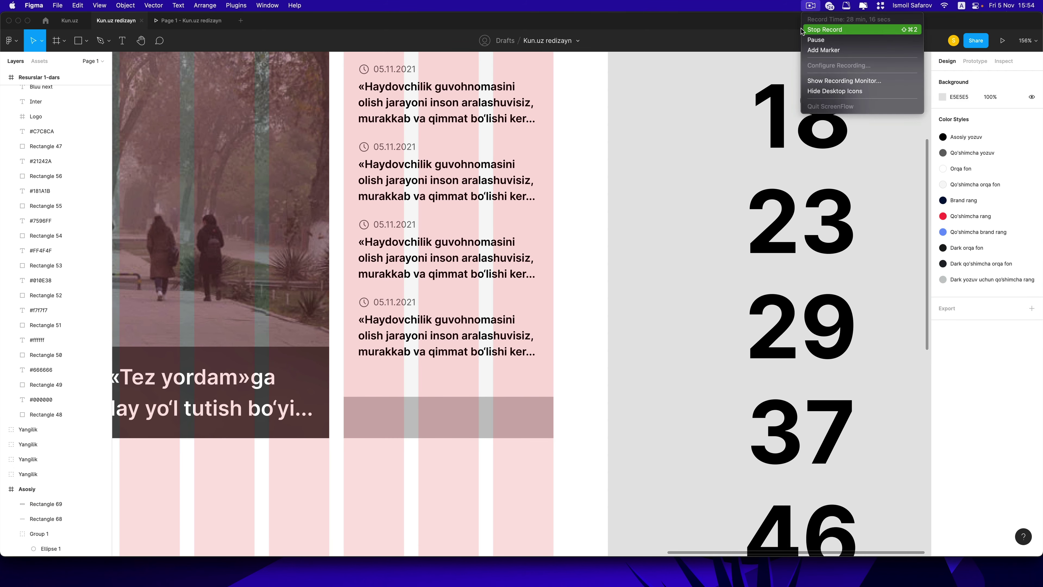
scroll(748, 311, up, 2)
click(565, 434)
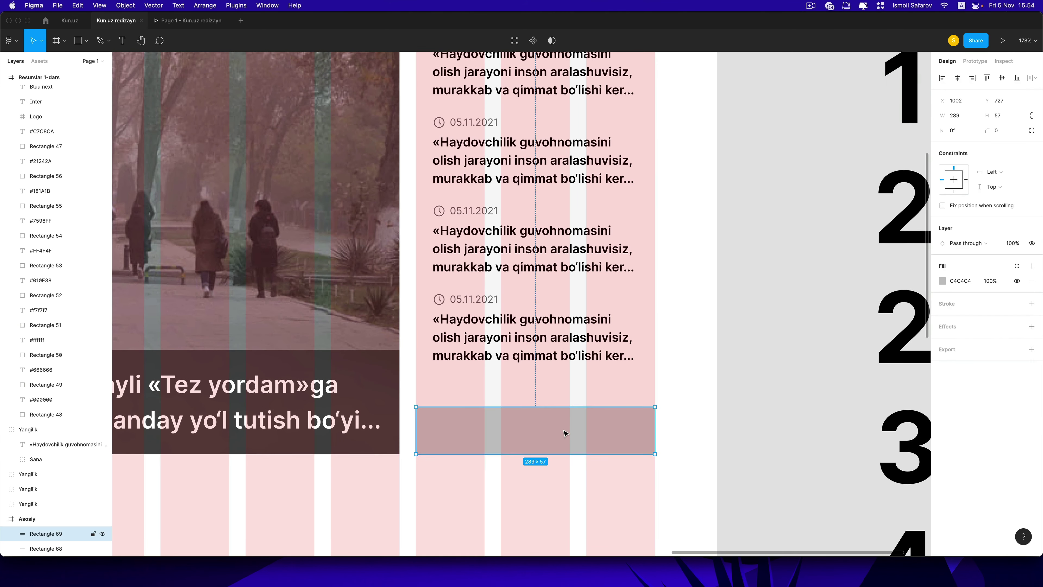
Step: Fill the band with Brand rang 010E38, detached, at 10% opacity
click(1016, 266)
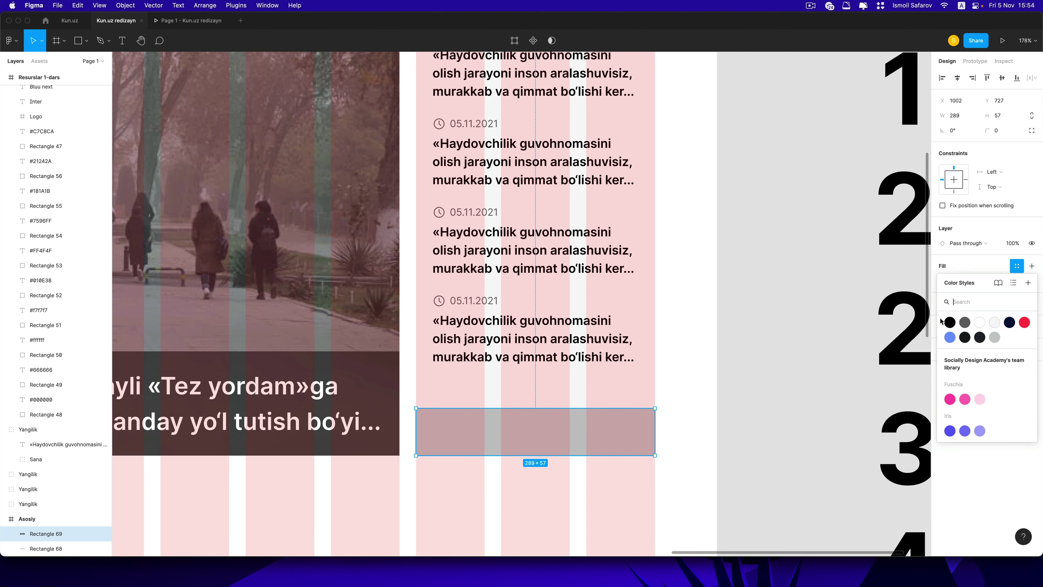
click(1009, 322)
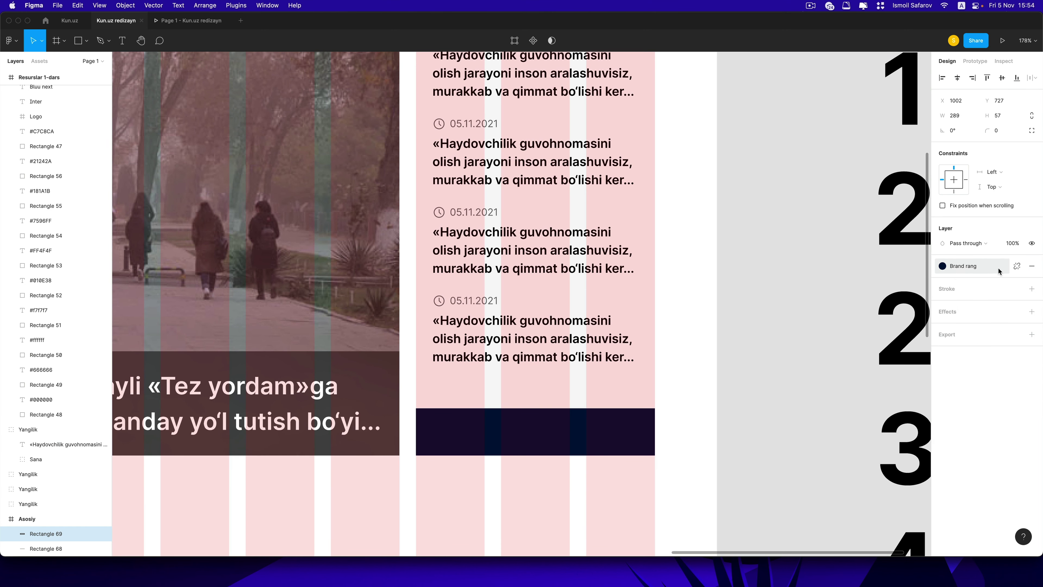
click(1016, 265)
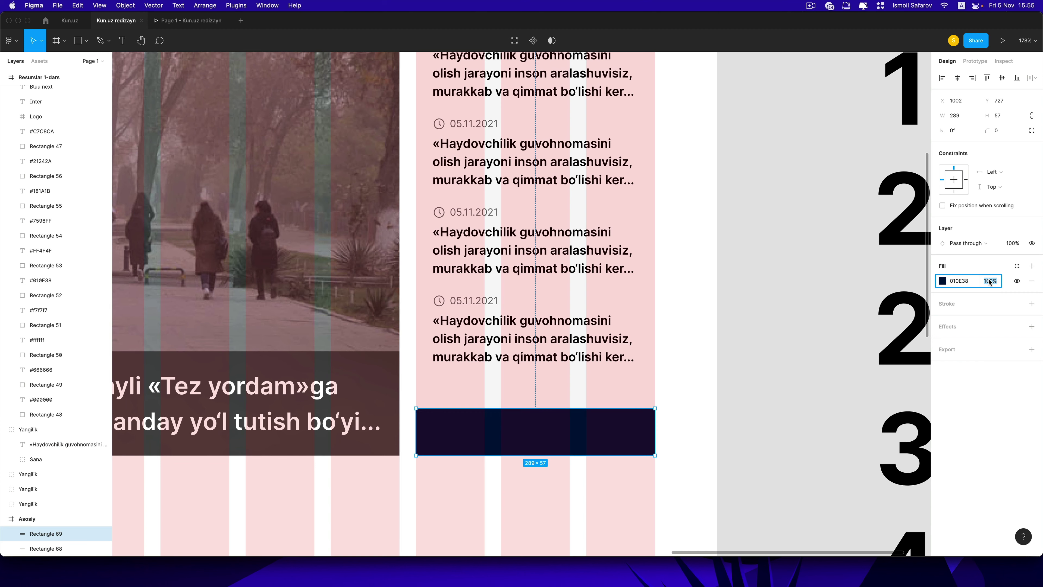
text(0)
key(Return)
key(Escape)
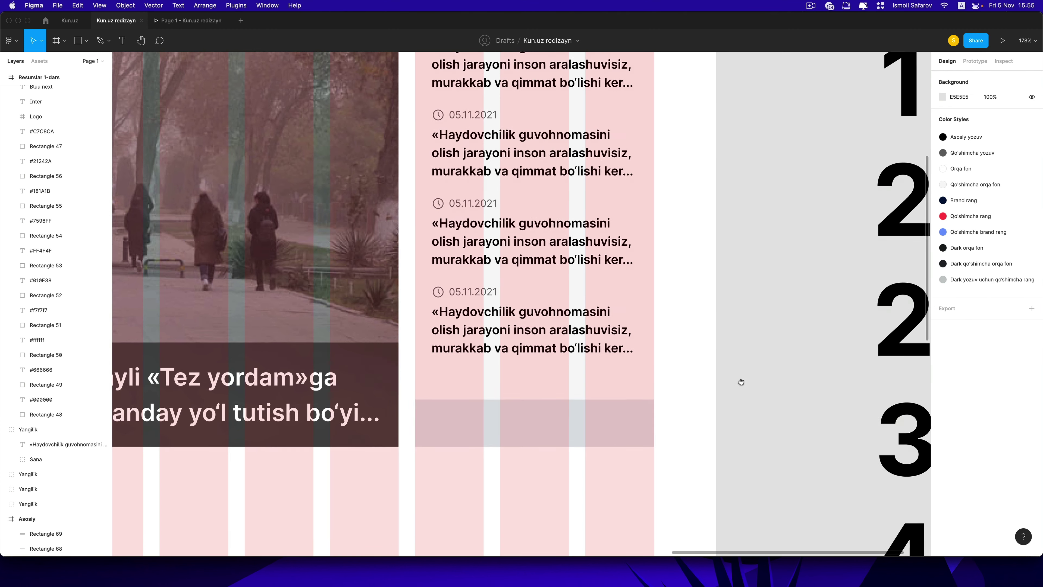
scroll(430, 365, up, 3)
Step: Add the 'Bo'limga o'tish' label centred on the band in Medium weight
click(114, 47)
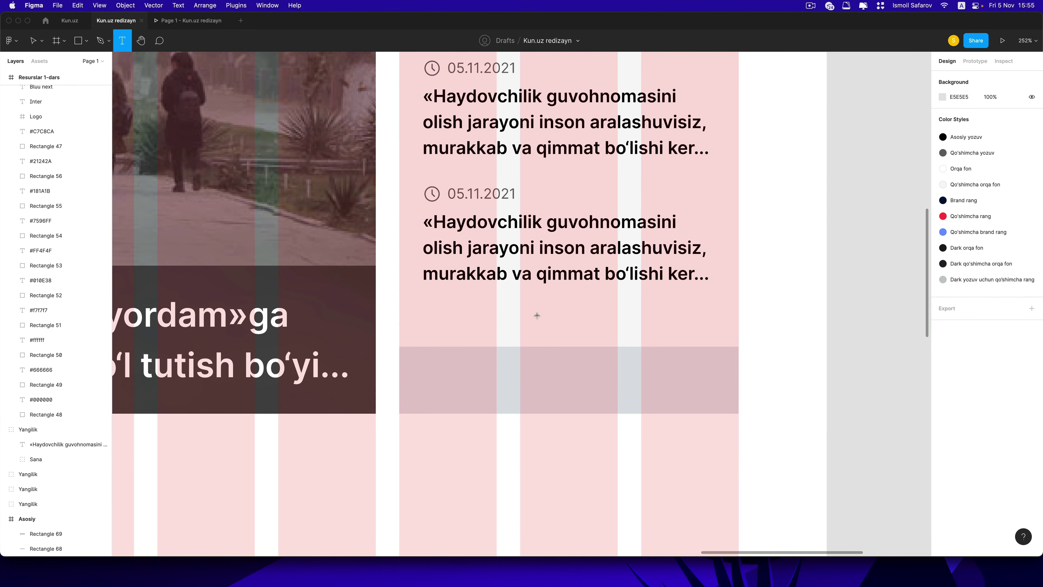
click(526, 397)
text(Boʻlimga oʻtish)
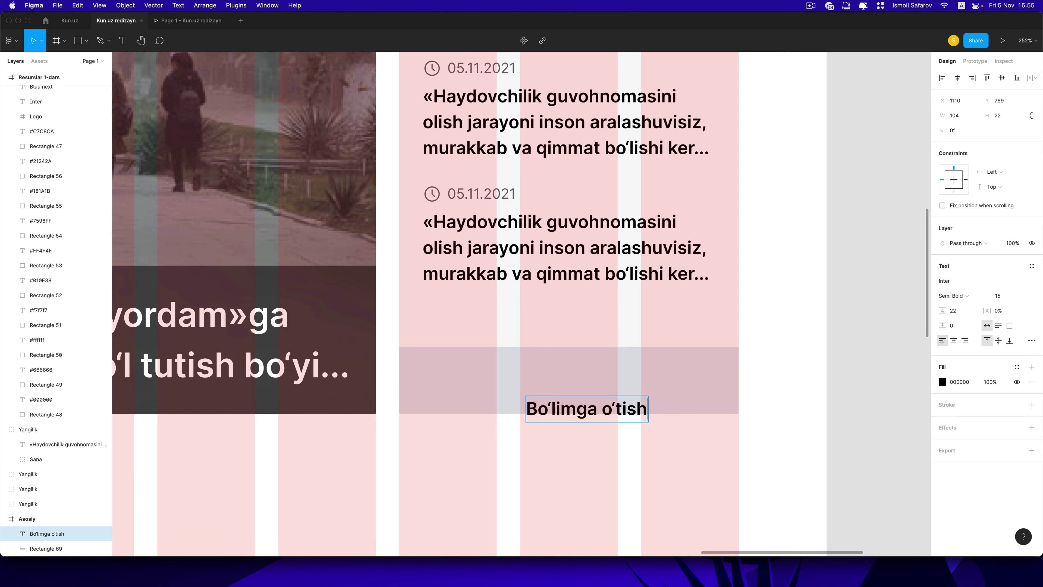
key(Escape)
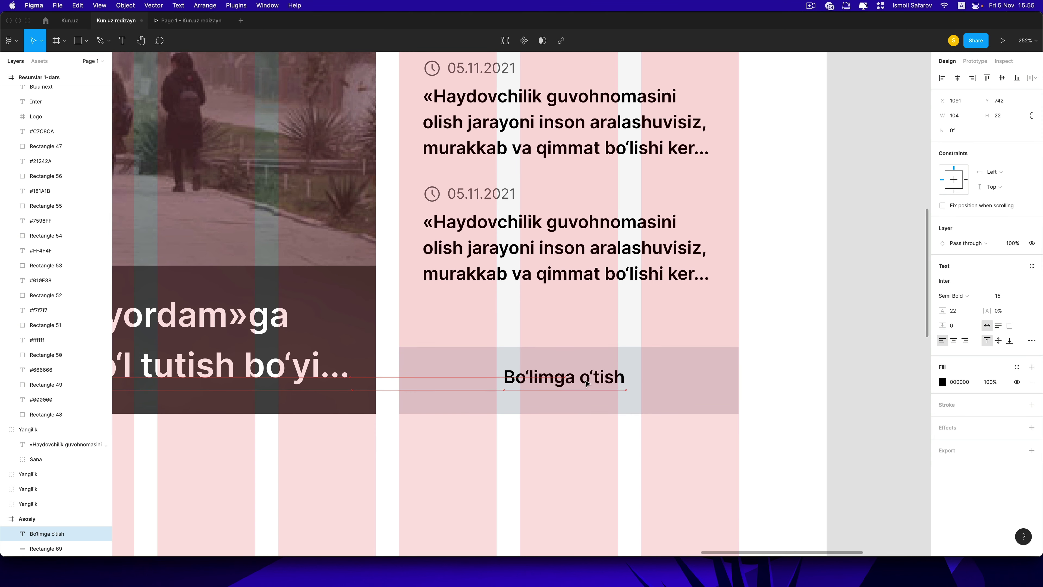
drag(608, 412, 588, 385)
click(952, 296)
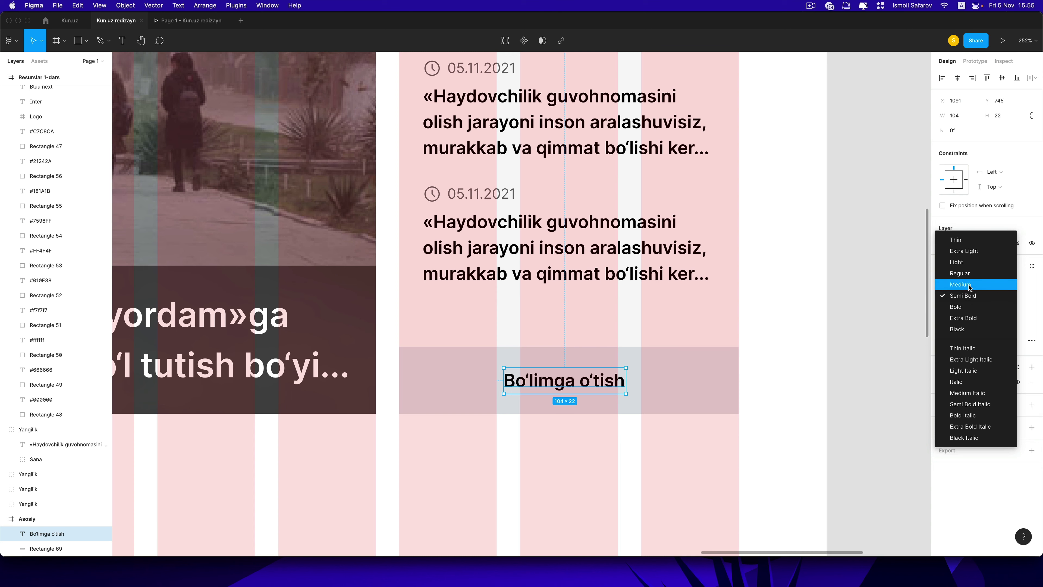
click(969, 284)
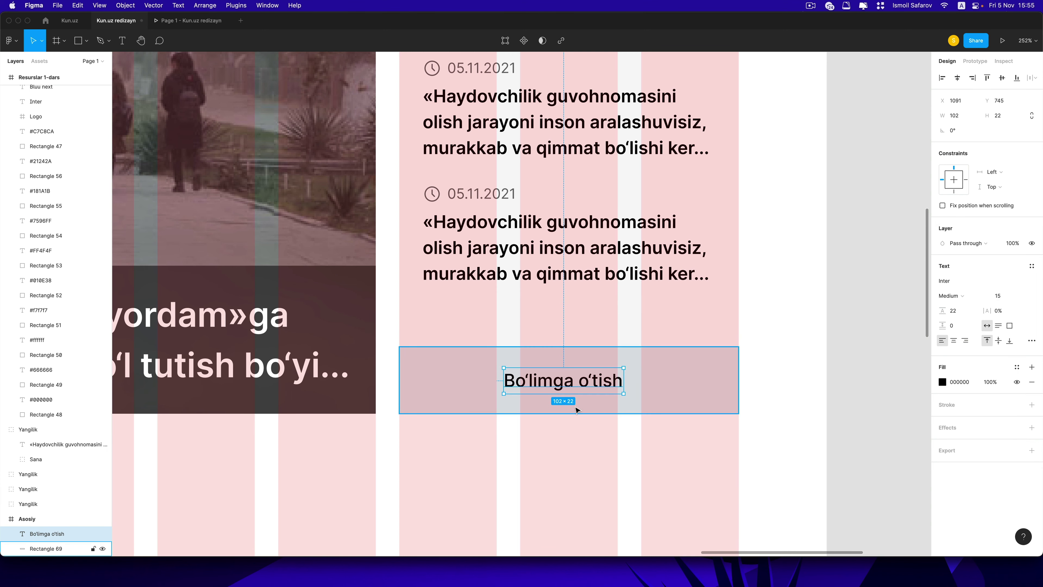
Step: Shrink the band to 52 px tall and nudge the label up two pixels
click(656, 392)
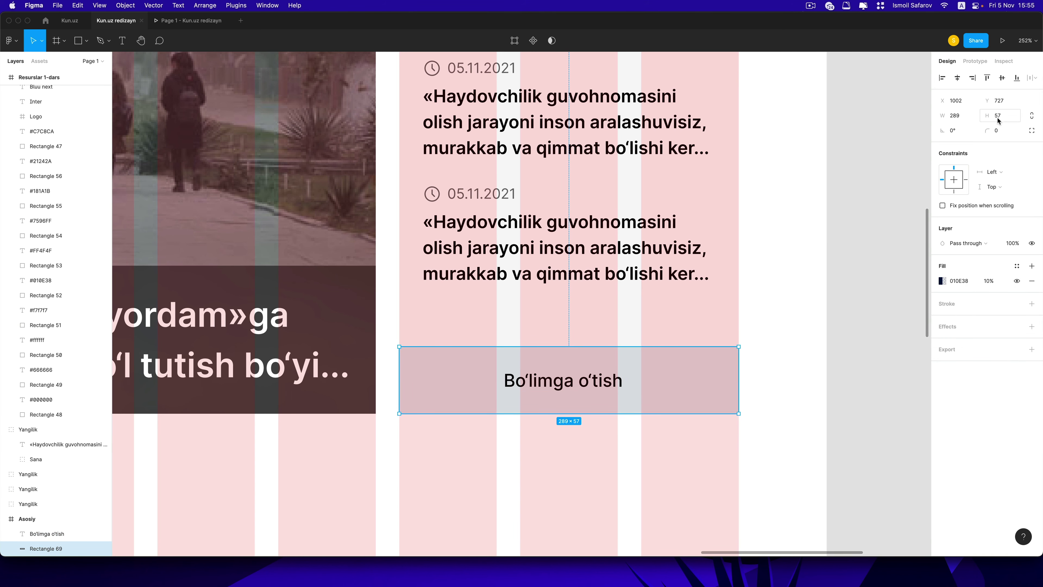
key(Down)
key(Down)
key(Down)
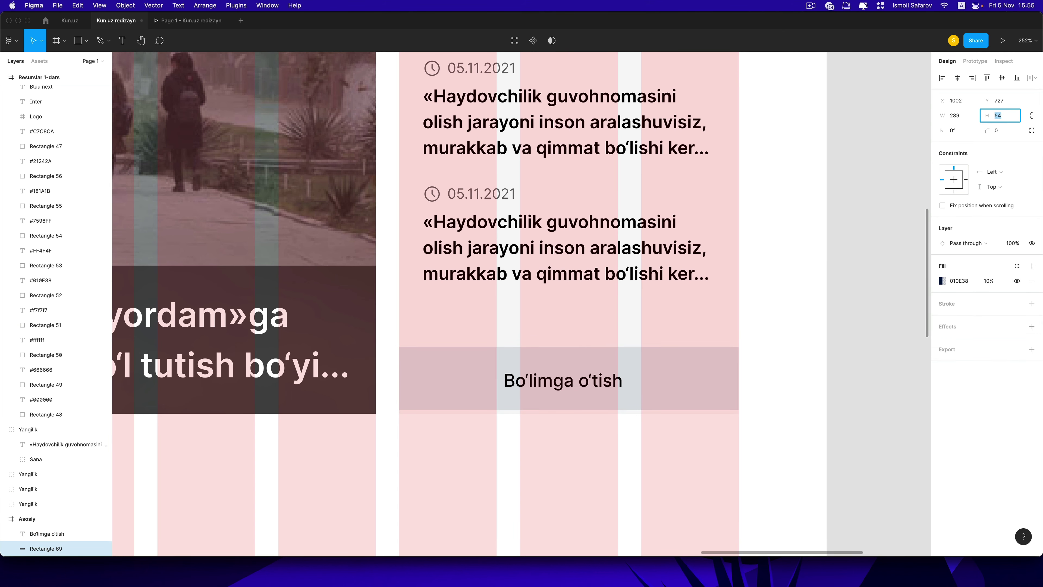
key(Down)
key(Down)
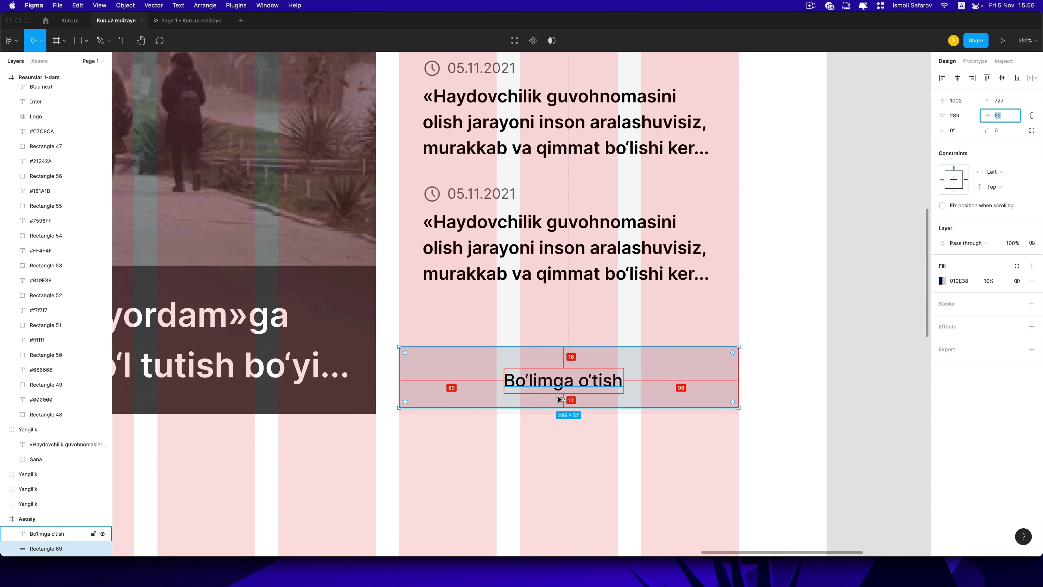
click(558, 395)
key(Up)
key(Up)
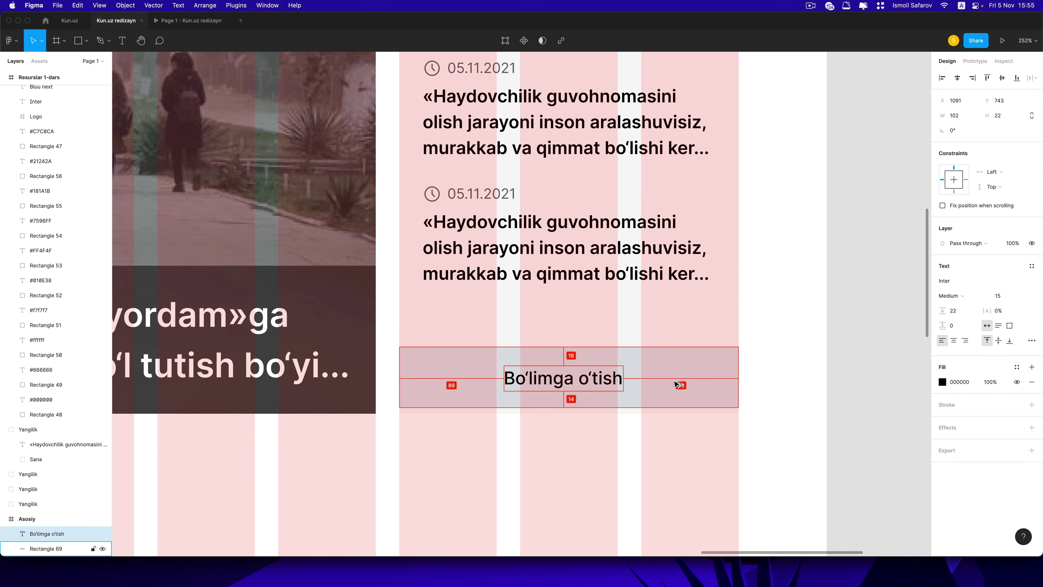
key(Up)
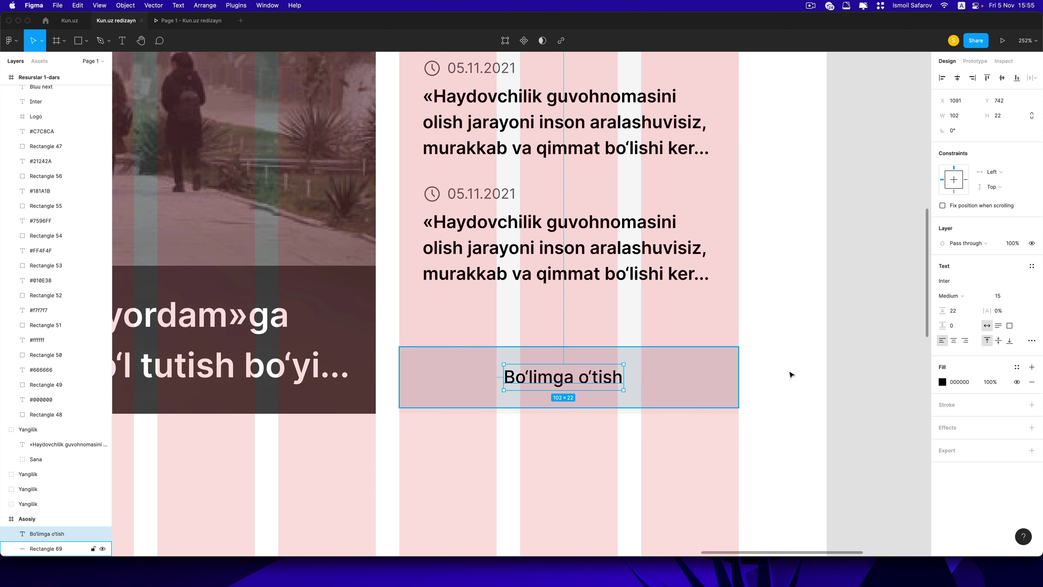
Step: Apply the Brand colour style to the label's text fill
click(1017, 368)
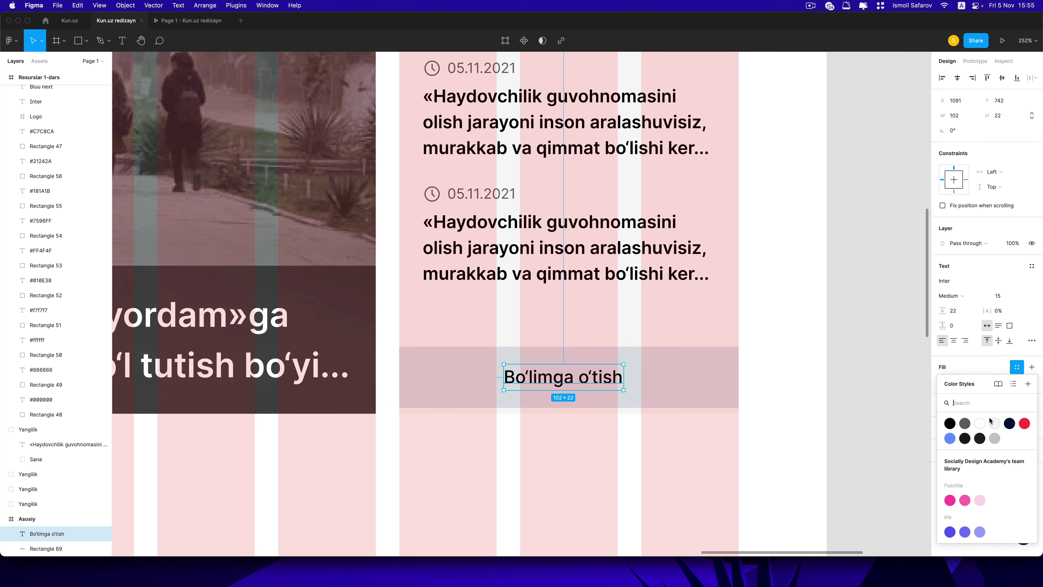
click(1003, 426)
click(778, 438)
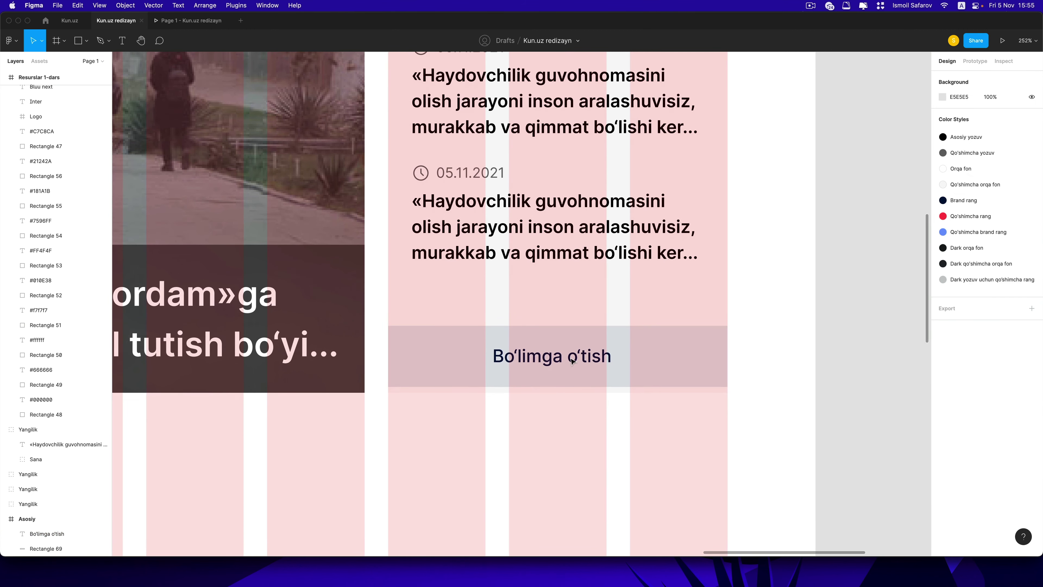
scroll(625, 366, up, 5)
scroll(677, 370, right, 1)
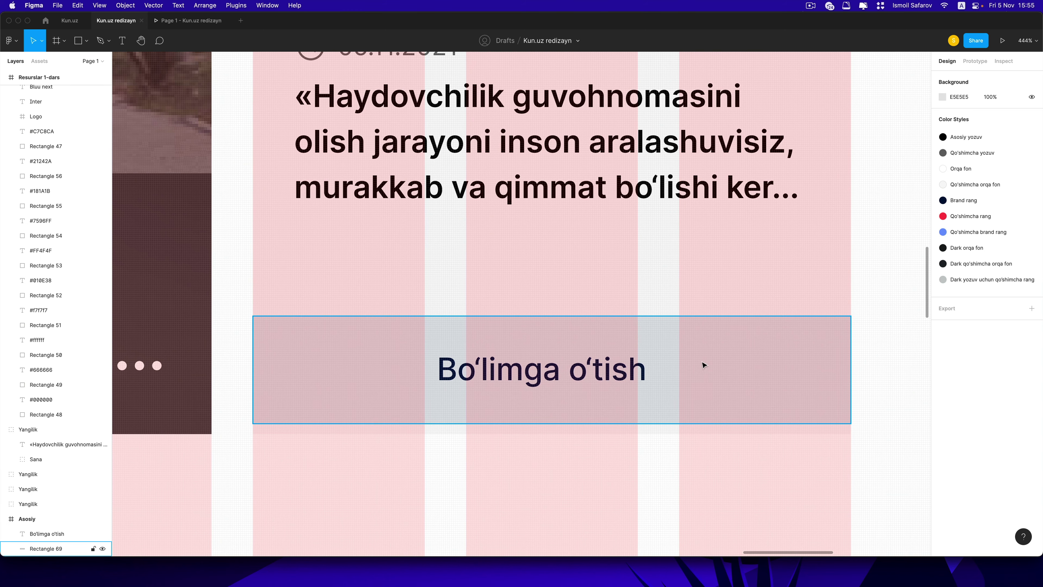
key(super+Tab)
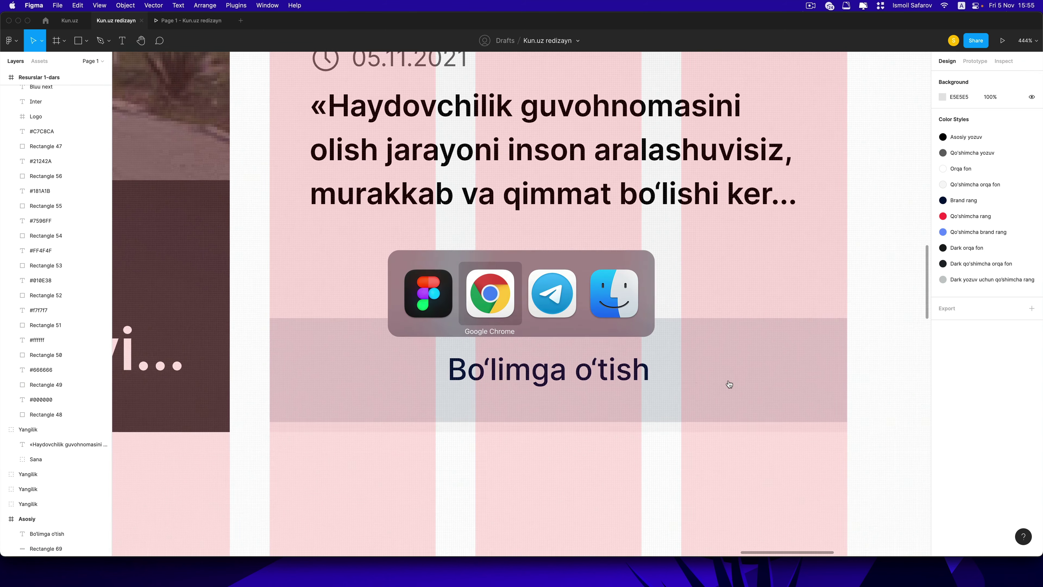
Step: Search Tabler Icons for right arrows ('right') and copy the arrow-narrow-right icon
scroll(453, 217, down, 1)
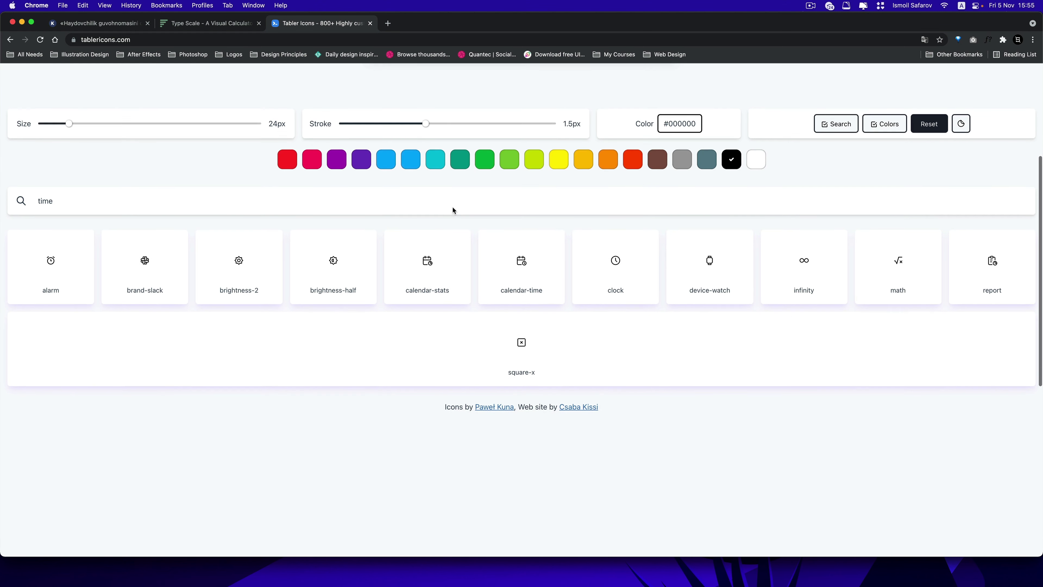
triple_click(339, 204)
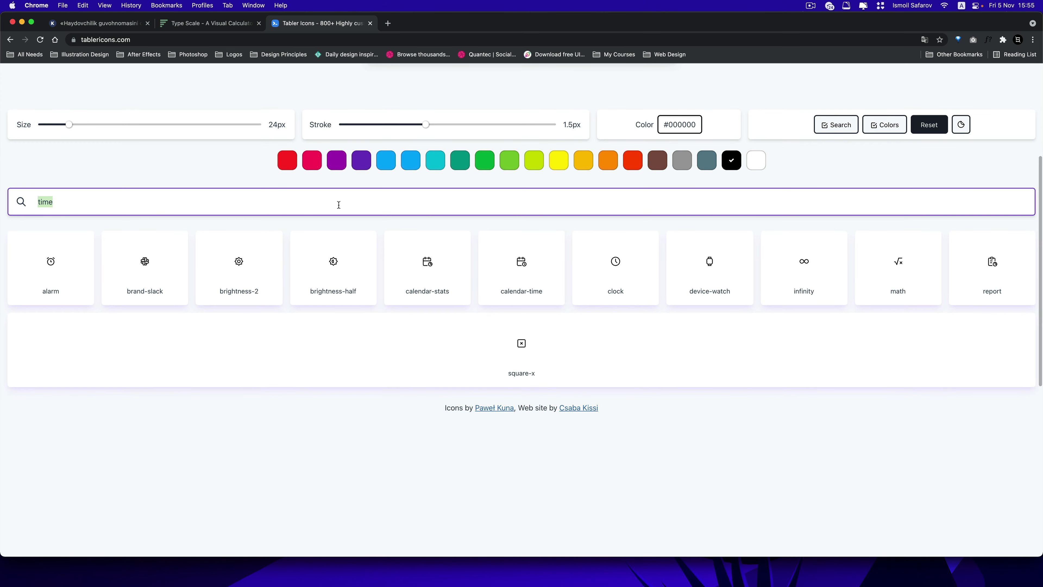
text(right)
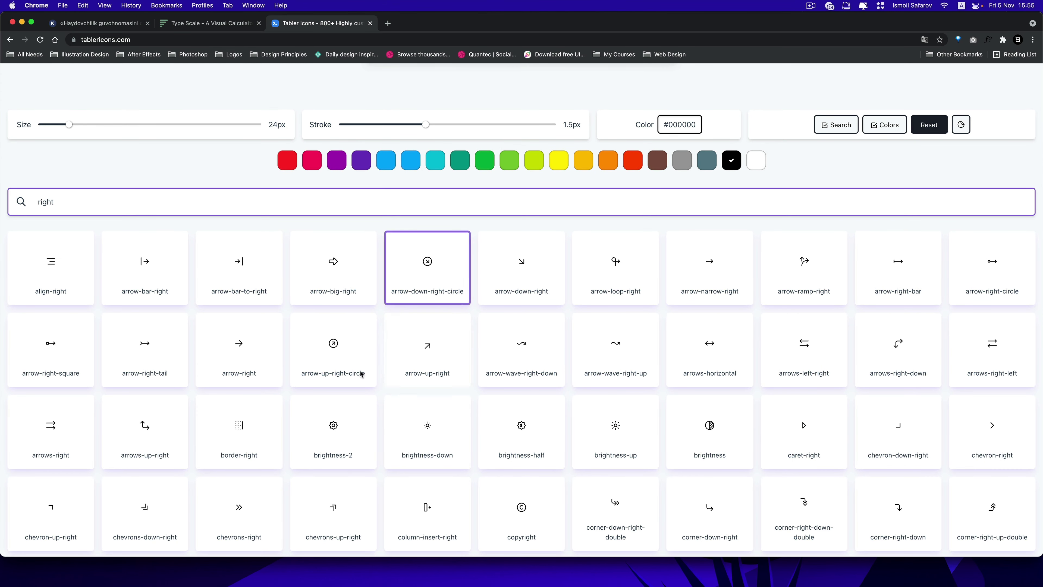
click(707, 274)
key(super+Tab)
Step: Paste the arrow icon right of the label and colour it Brand rang
click(751, 338)
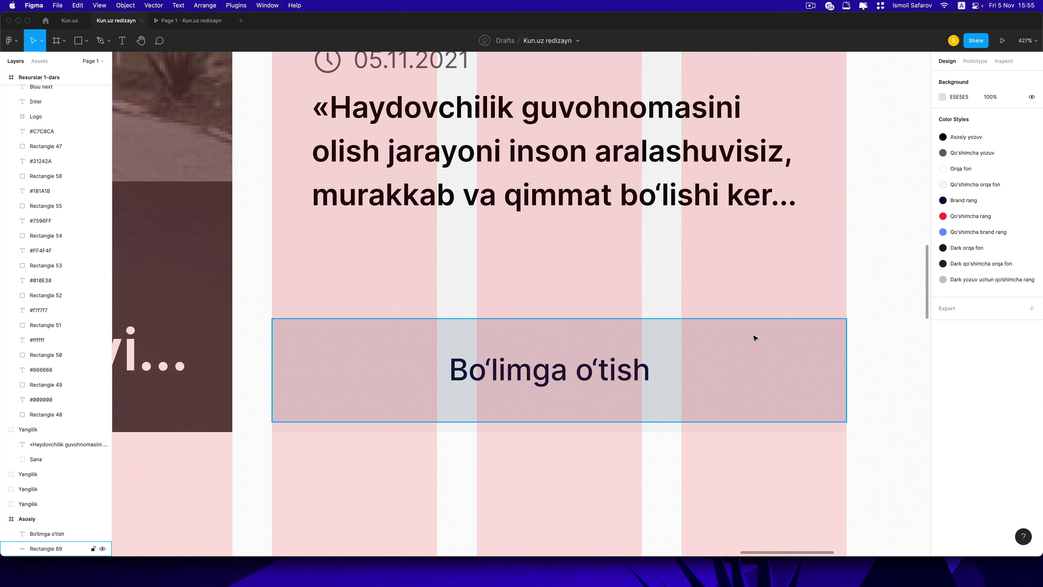
key(super+v)
drag(510, 304, 685, 367)
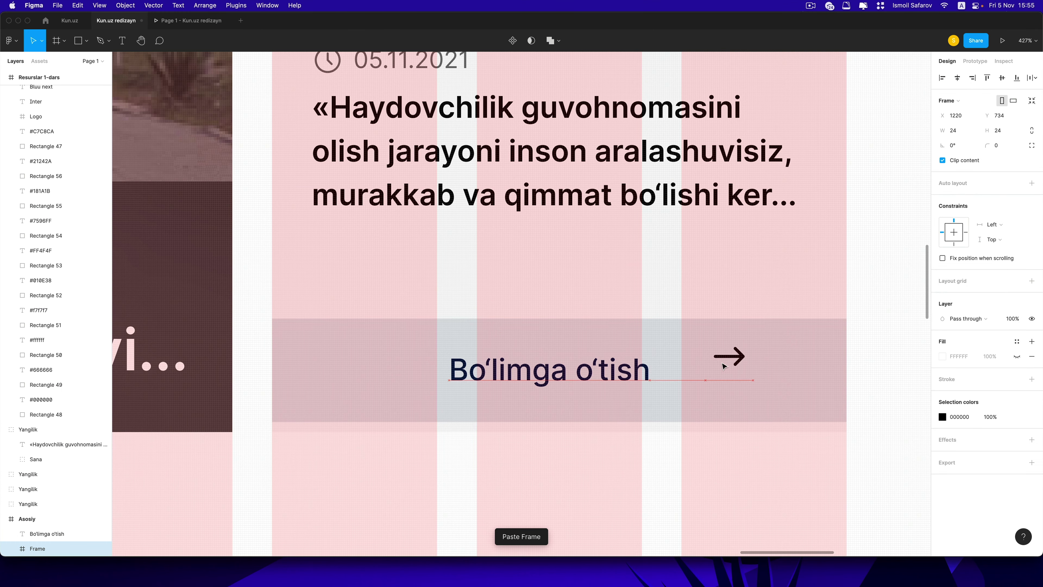
click(1017, 416)
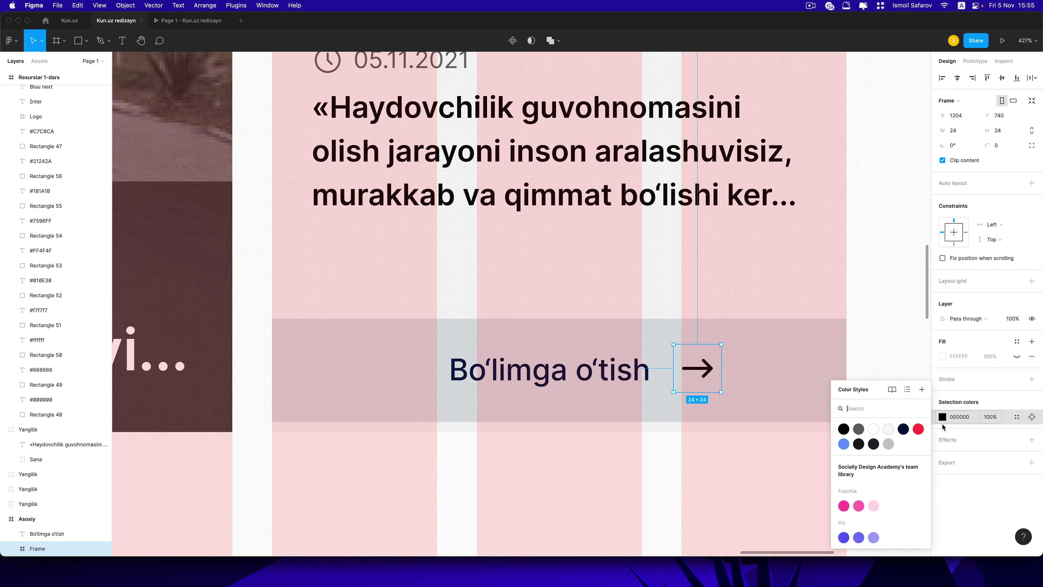
click(904, 429)
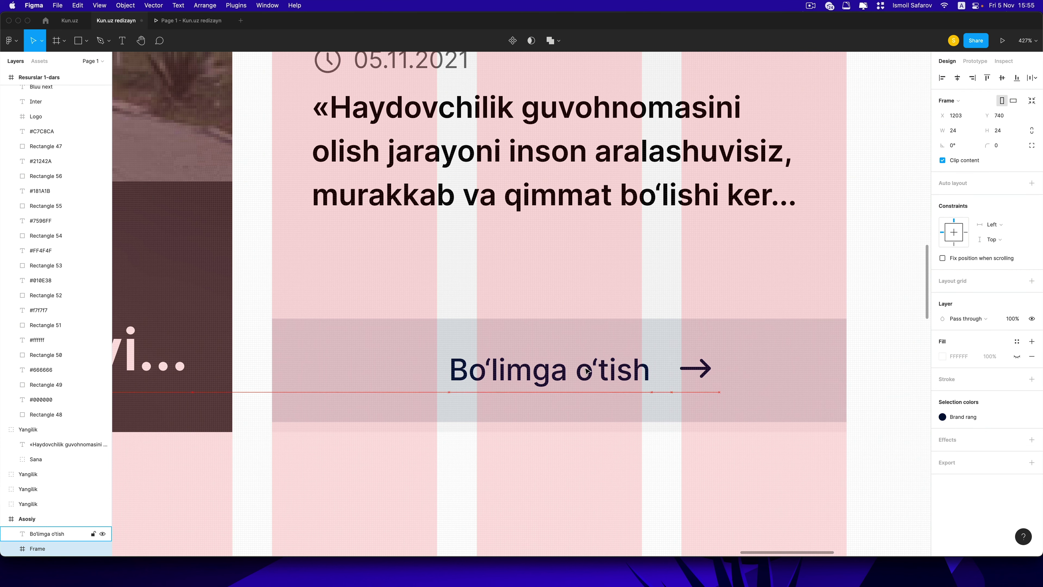
key(Left)
key(Left)
key(Left)
key(Left)
key(Left)
Step: Nudge the label and the arrow each two pixels to the right
shift+click(588, 371)
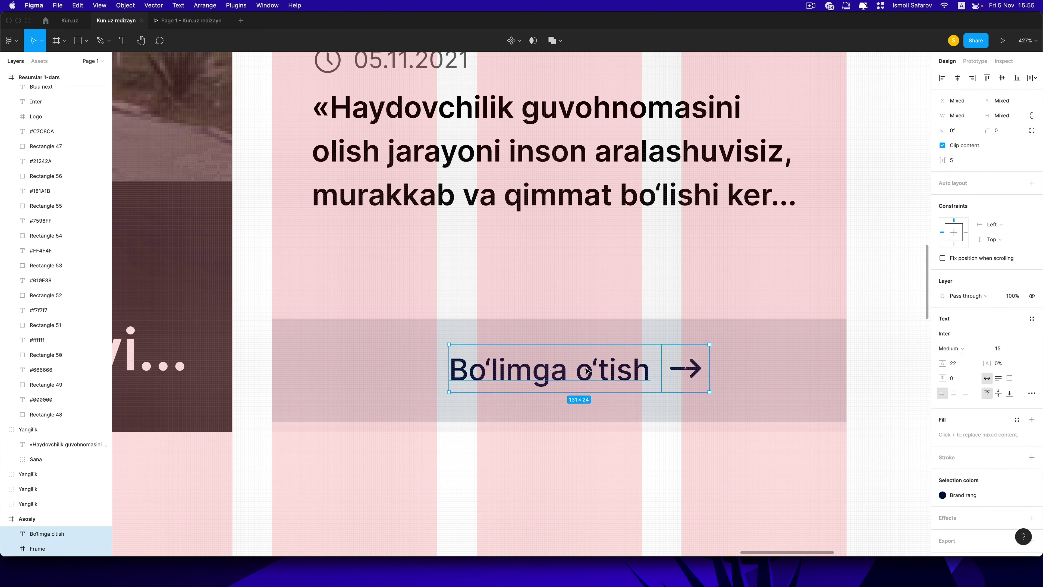
click(626, 375)
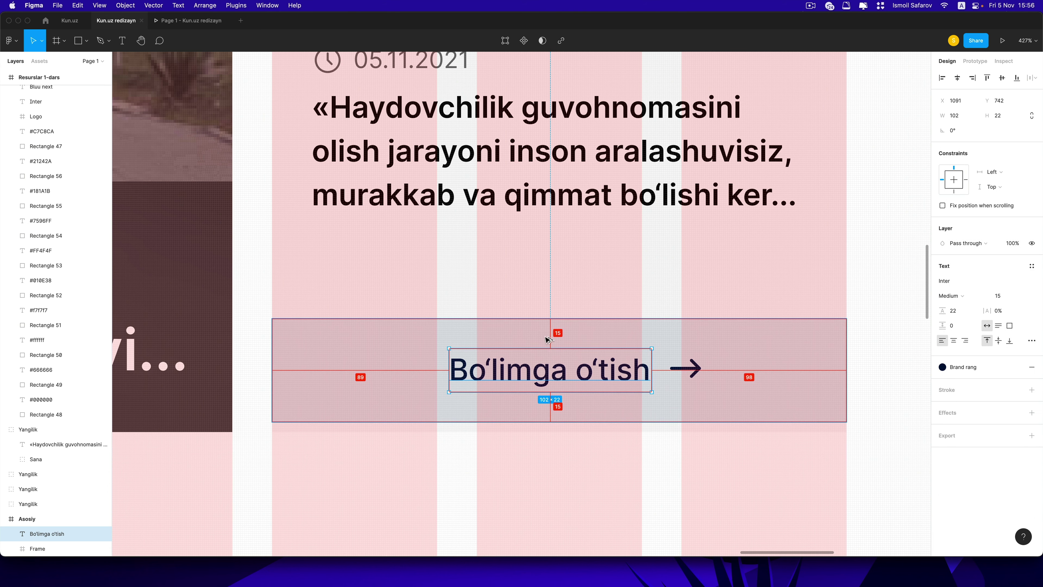
key(Right)
key(Right)
key(Right)
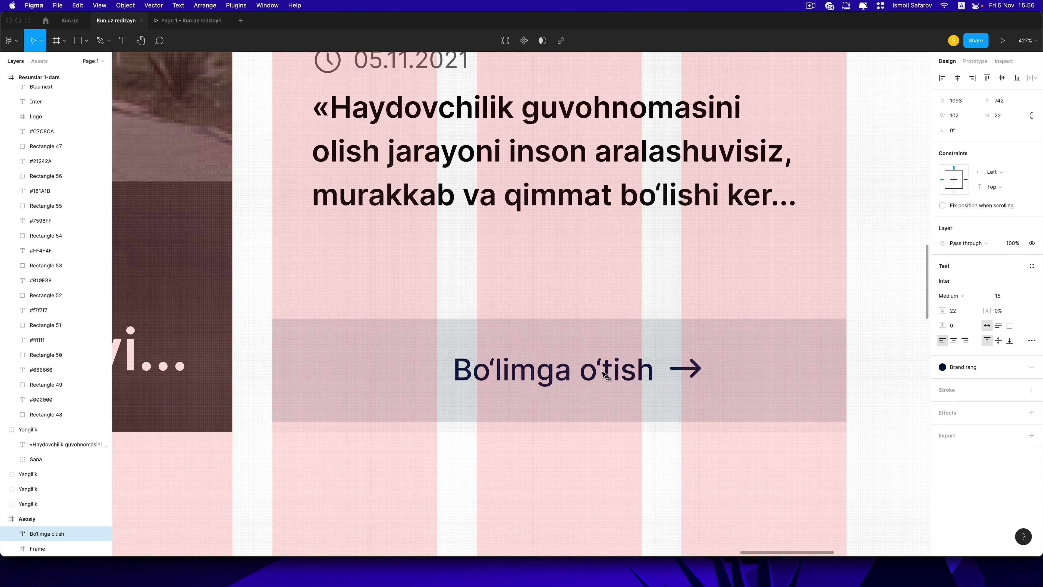
key(Right)
key(Right)
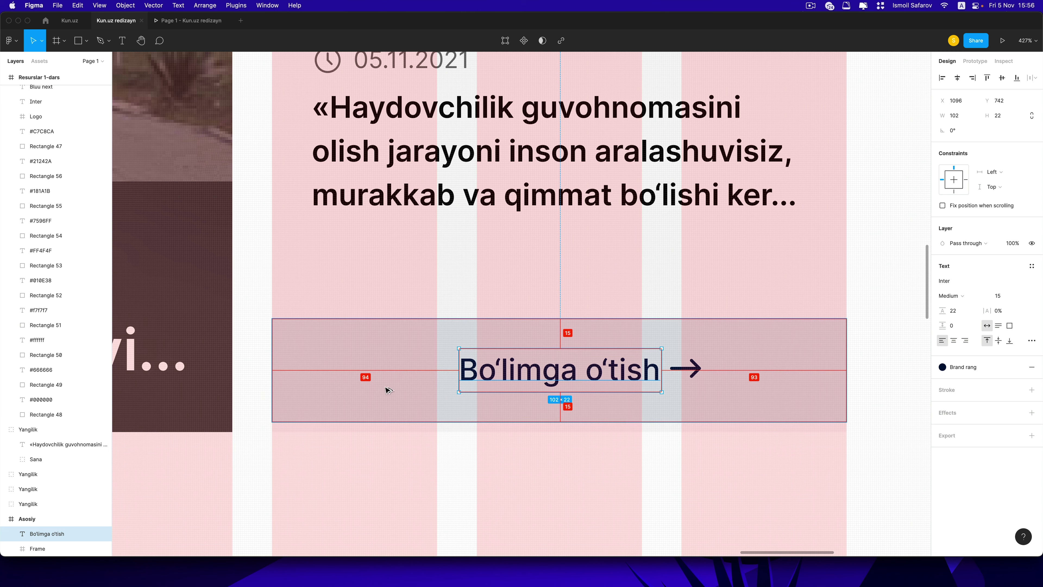
click(686, 368)
key(Right)
key(Right)
key(Right)
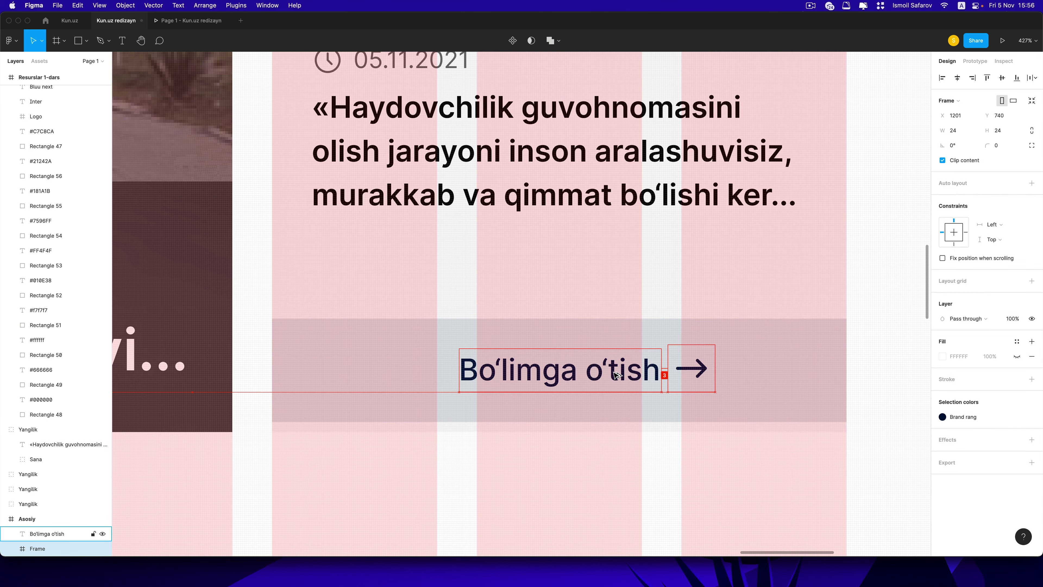
key(Right)
key(Right)
key(Escape)
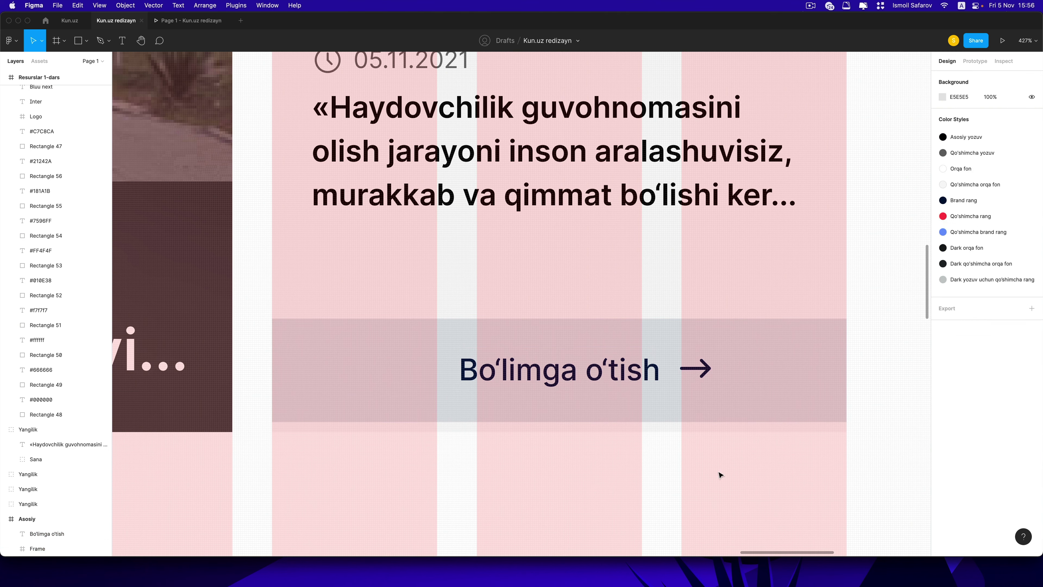
Step: Centre the label and arrow together horizontally within the 52 px bar
scroll(720, 476, up, 3)
scroll(635, 393, down, 5)
click(616, 380)
shift+click(694, 377)
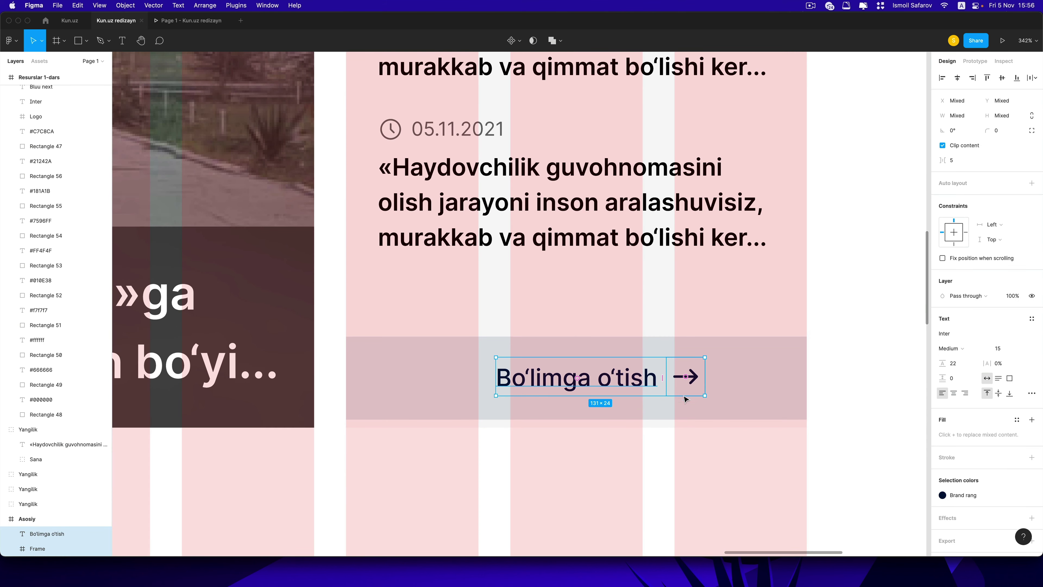
scroll(600, 402, up, 2)
scroll(587, 395, up, 2)
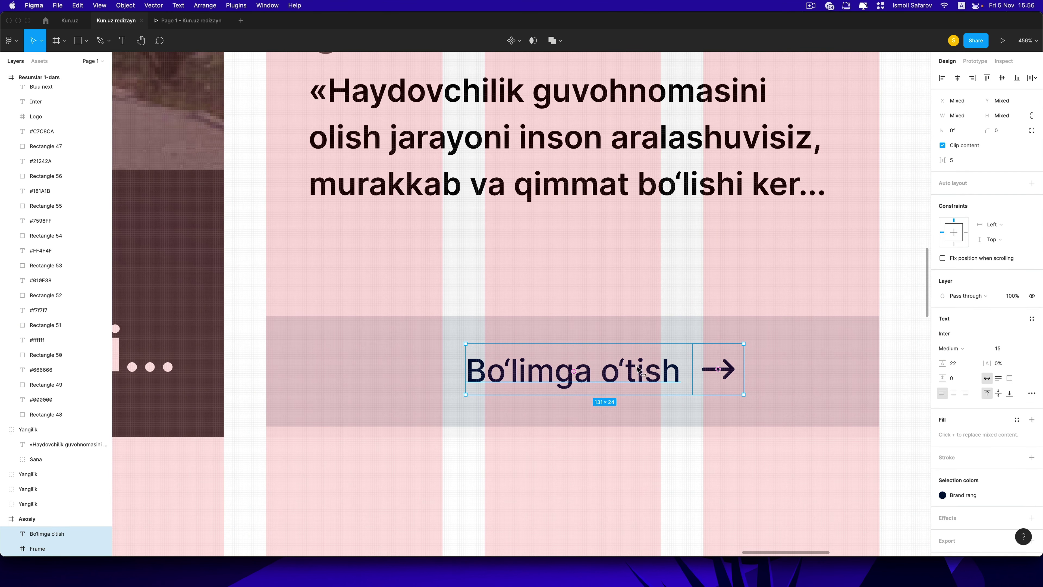
drag(641, 372, 609, 372)
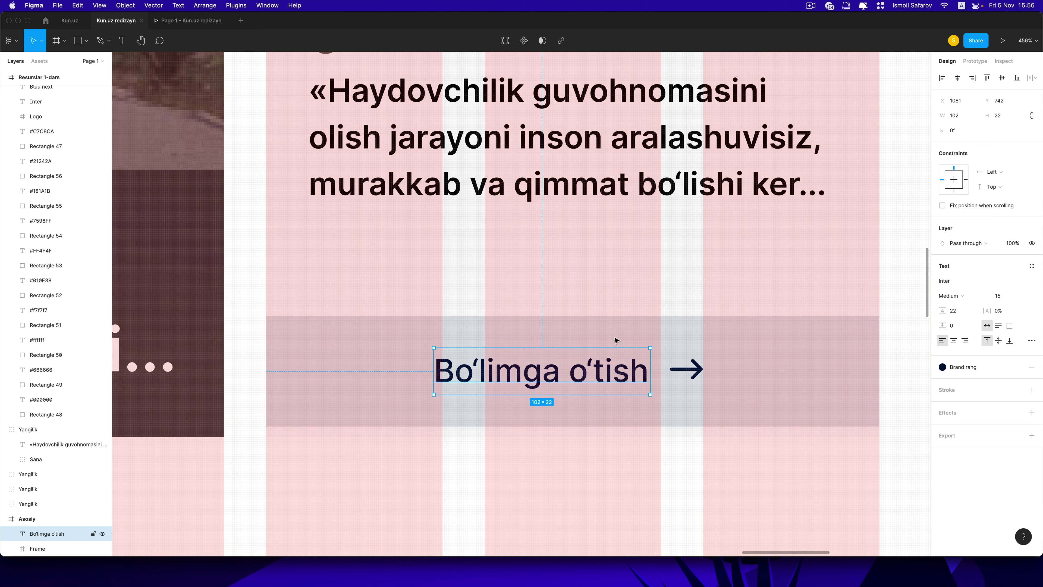
shift+click(788, 348)
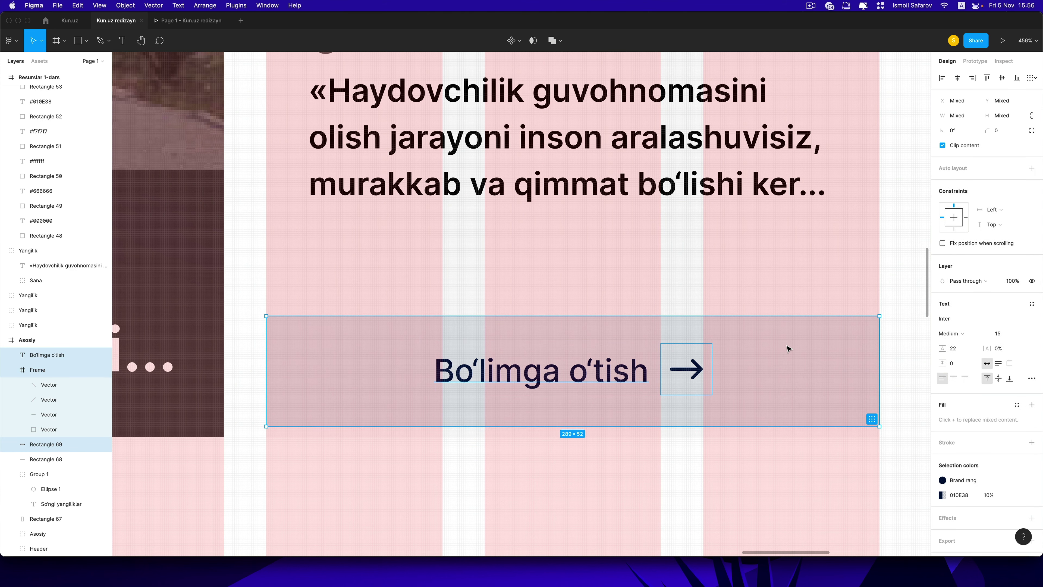
Step: Group the label, arrow and bar, and move the group down onto the guide
key(super+g)
drag(782, 354, 782, 364)
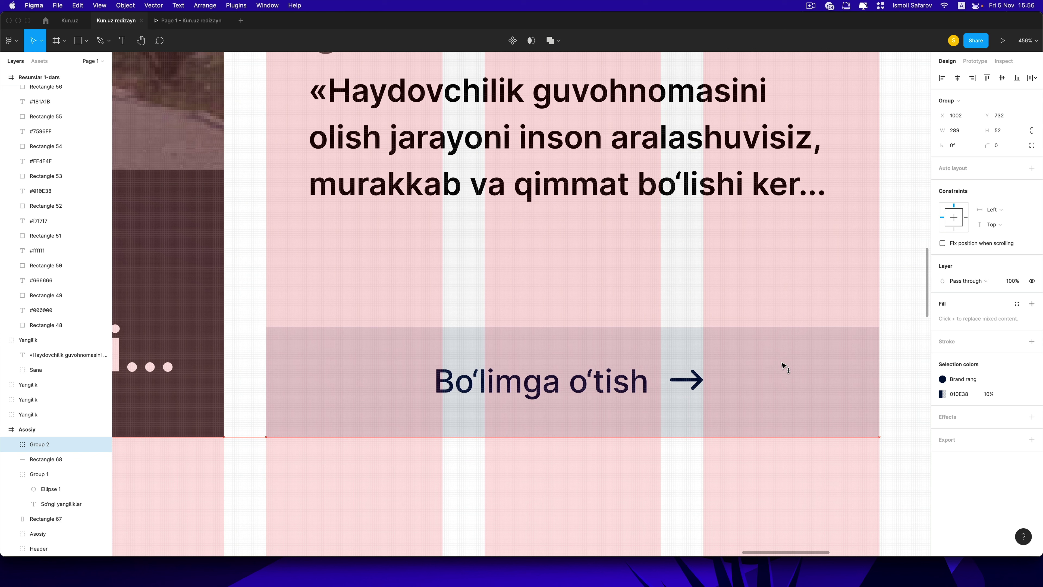
click(730, 454)
Step: Shorten the sidebar background Rectangle 67 and hide the layout grid columns
click(421, 295)
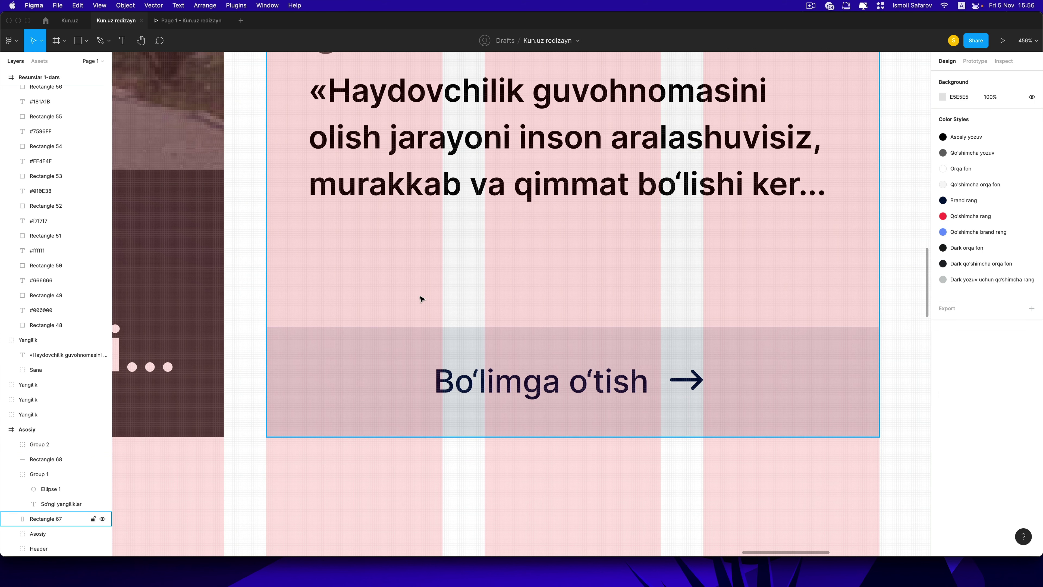
drag(423, 434, 429, 398)
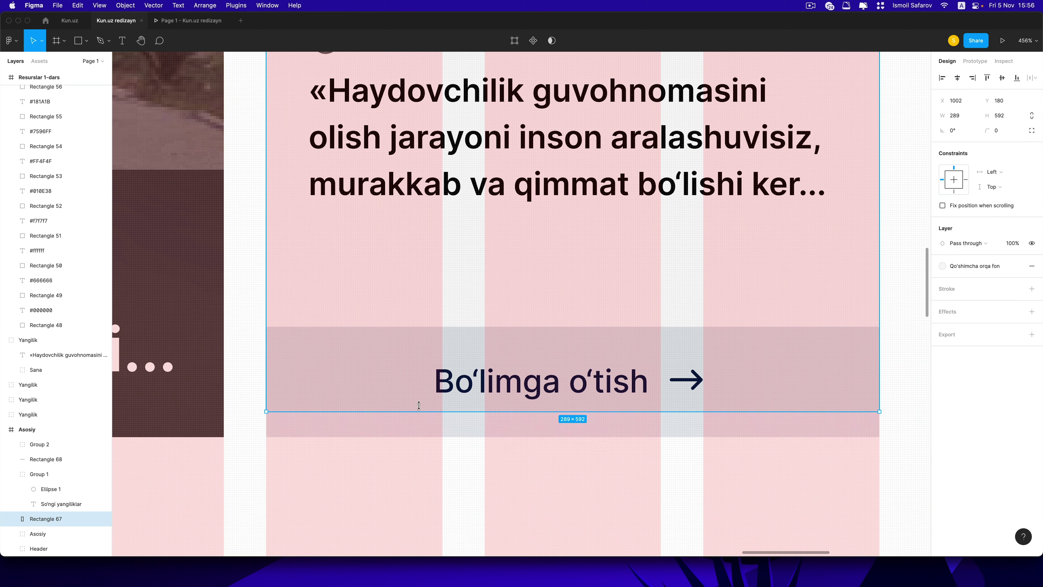
scroll(545, 414, down, 10)
key(Escape)
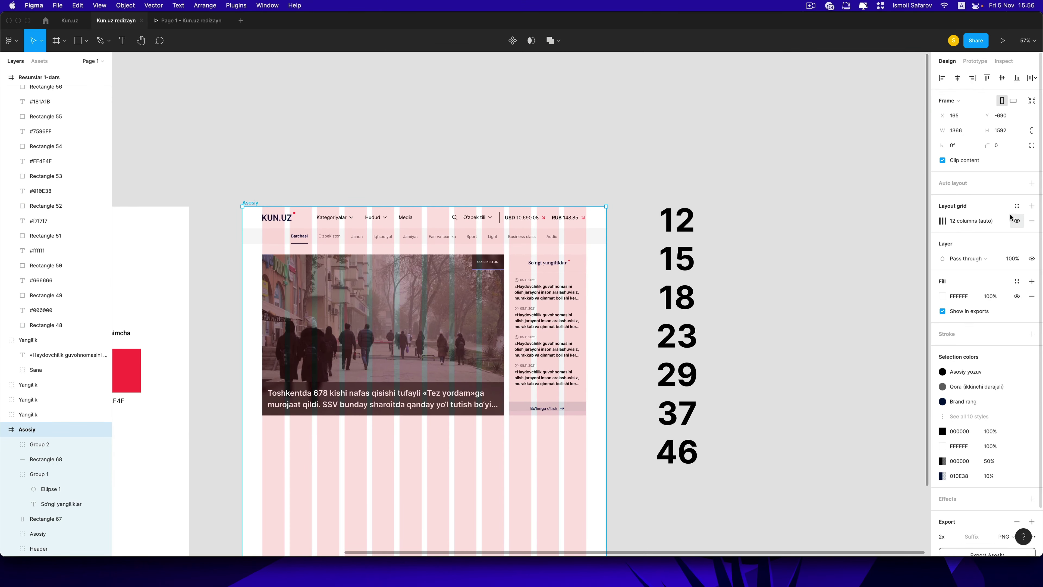
click(1017, 221)
scroll(546, 411, up, 10)
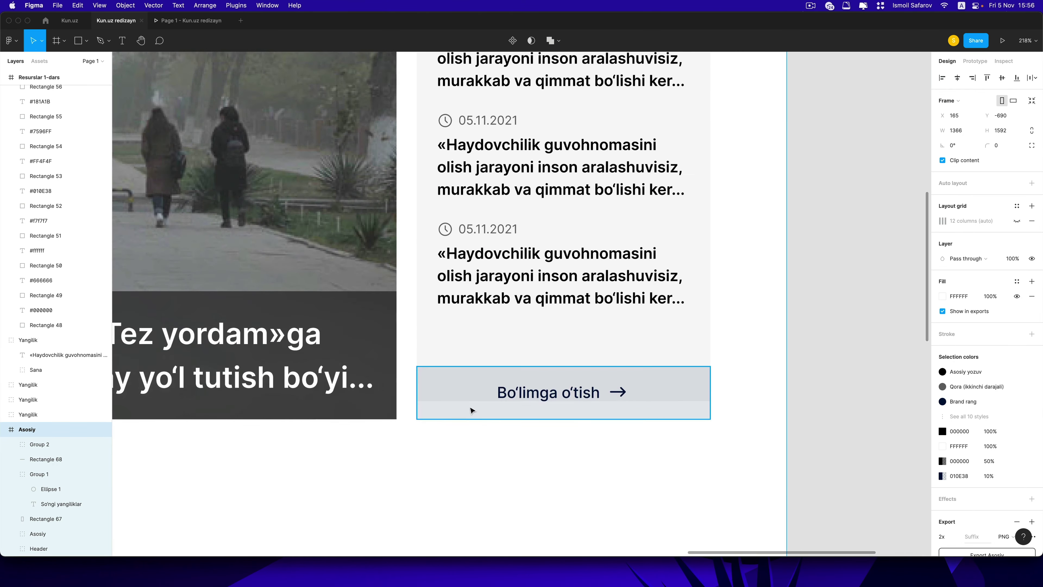
scroll(494, 422, up, 5)
Step: End the background just above the button strip, about 289×550
click(463, 372)
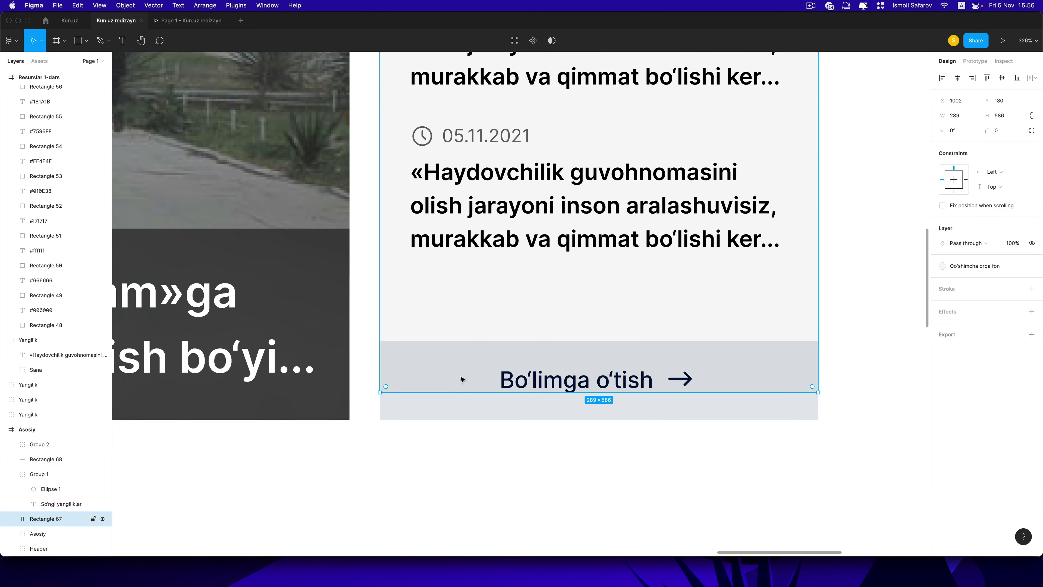
drag(453, 390, 455, 337)
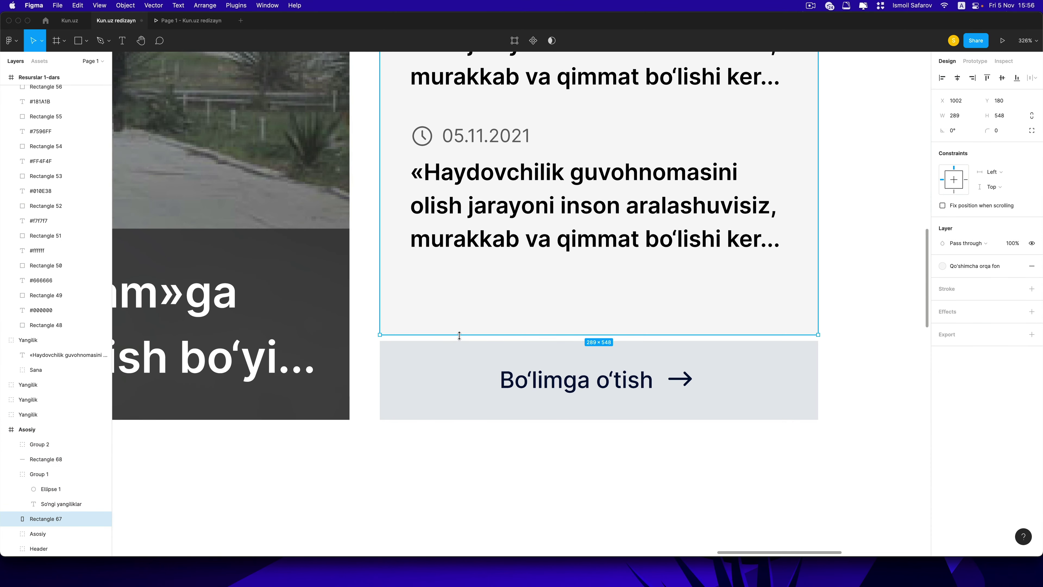
scroll(455, 337, up, 3)
scroll(437, 422, up, 5)
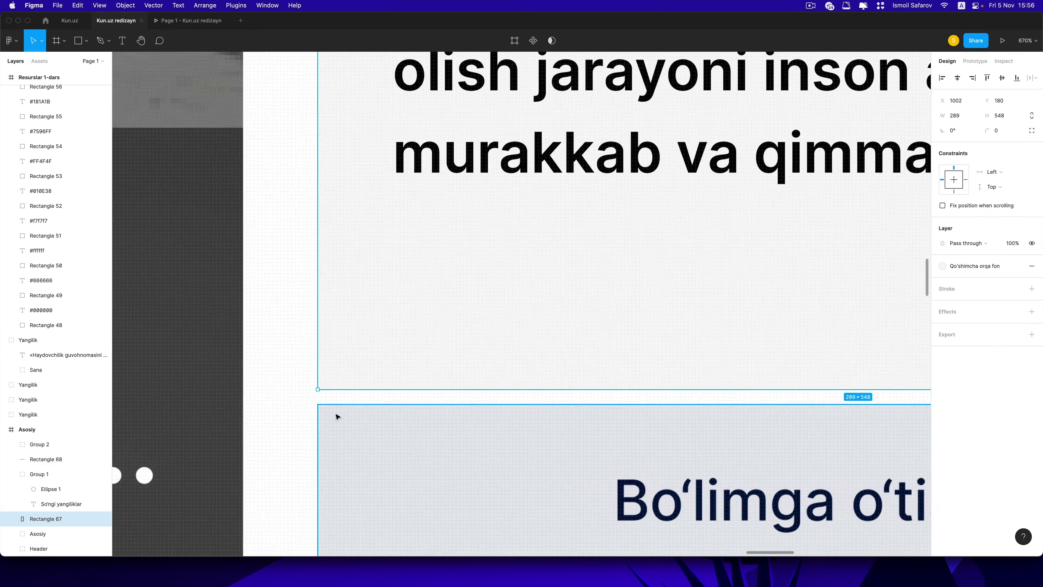
scroll(323, 400, up, 5)
drag(335, 366, 262, 390)
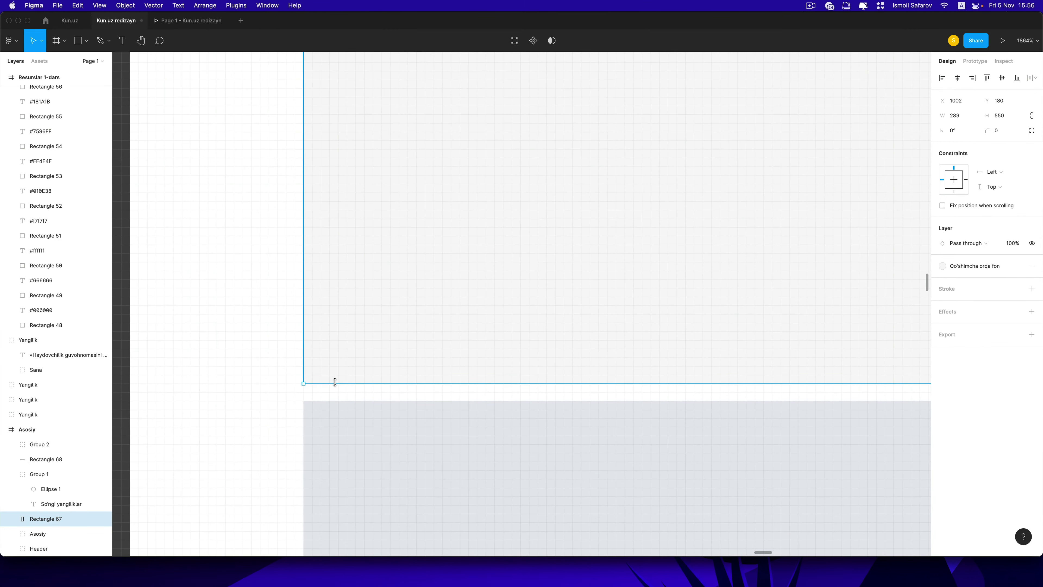
click(261, 390)
scroll(261, 389, down, 5)
scroll(338, 389, down, 5)
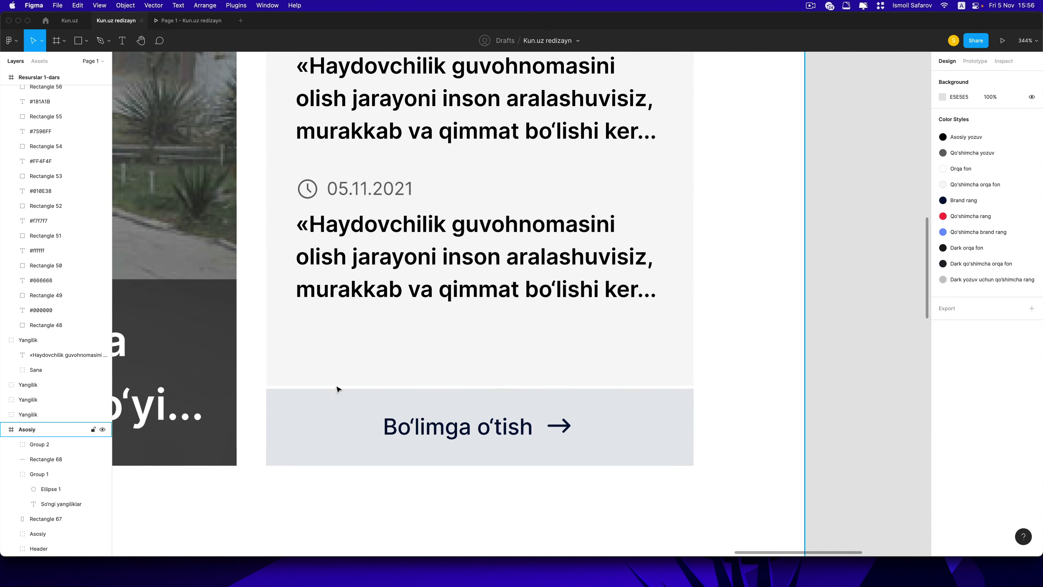
scroll(644, 386, down, 3)
scroll(645, 387, down, 2)
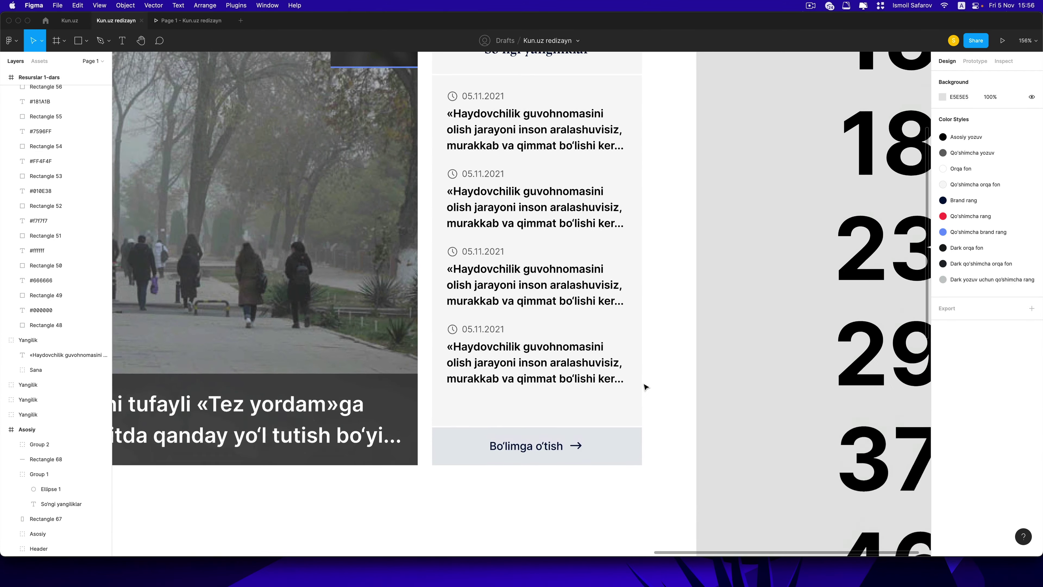
scroll(645, 386, down, 2)
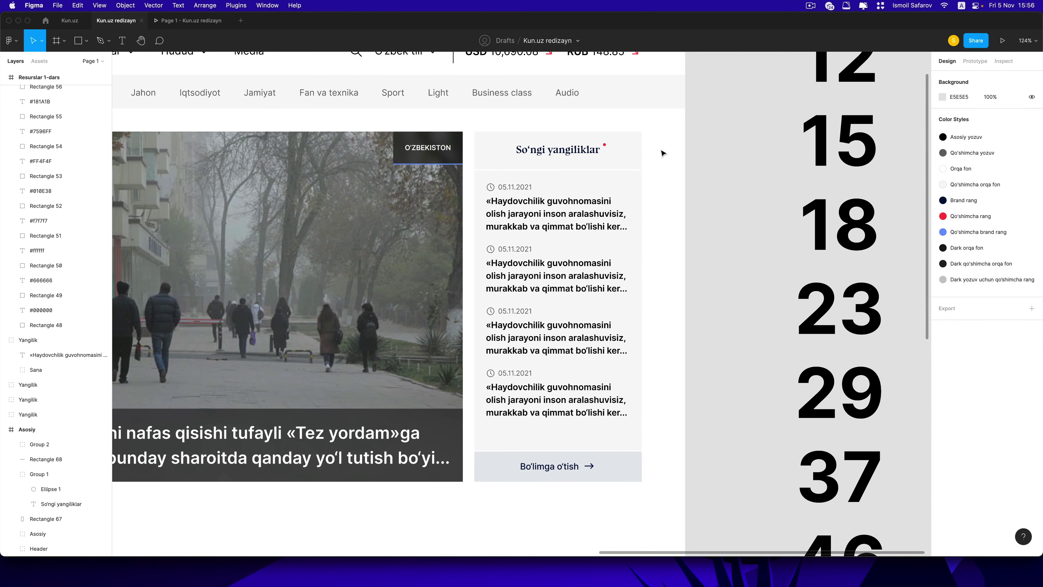
Step: Group the whole sidebar column and name the group 'So'ngi yangiliklar'
mouse_move(661, 143)
mouse_down()
mouse_move(563, 267)
mouse_move(507, 514)
mouse_up()
key(super+g)
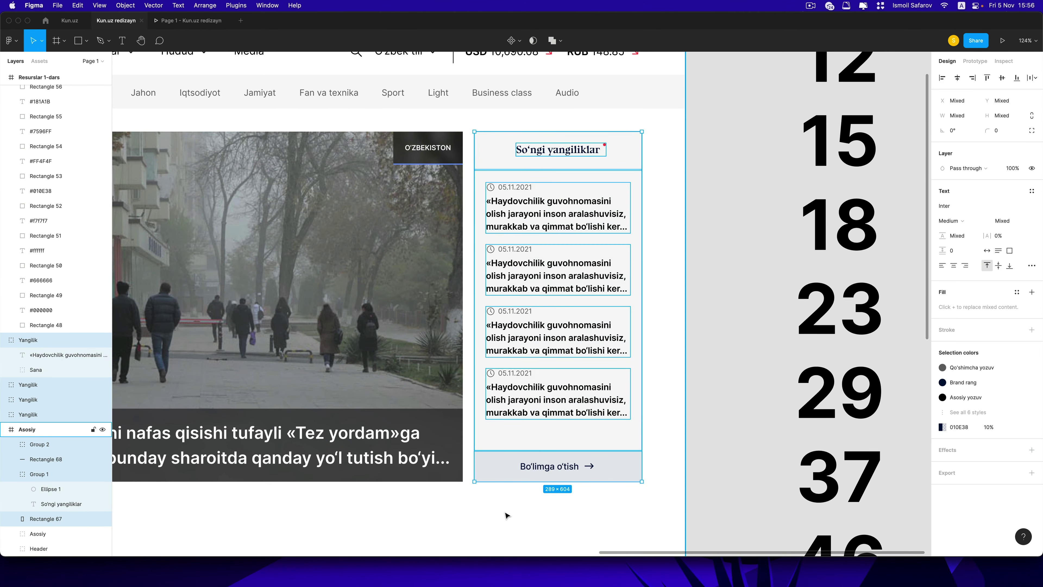
double_click(43, 507)
text(So'ngi yangilikla)
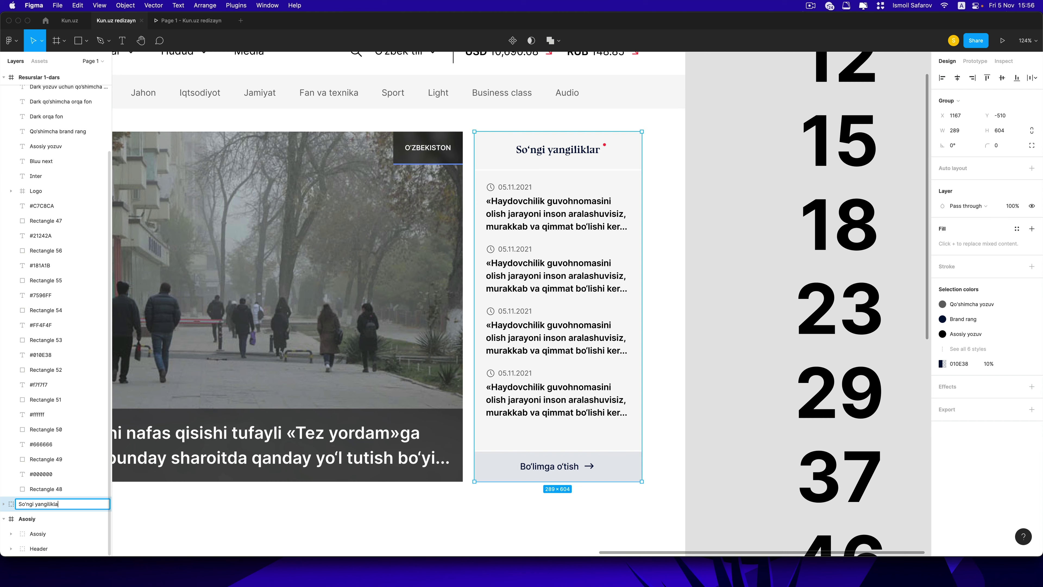
text(r)
click(703, 366)
Step: Move the So'ngi yangiliklar group into the Asosiy frame in the Layers panel
scroll(697, 280, up, 2)
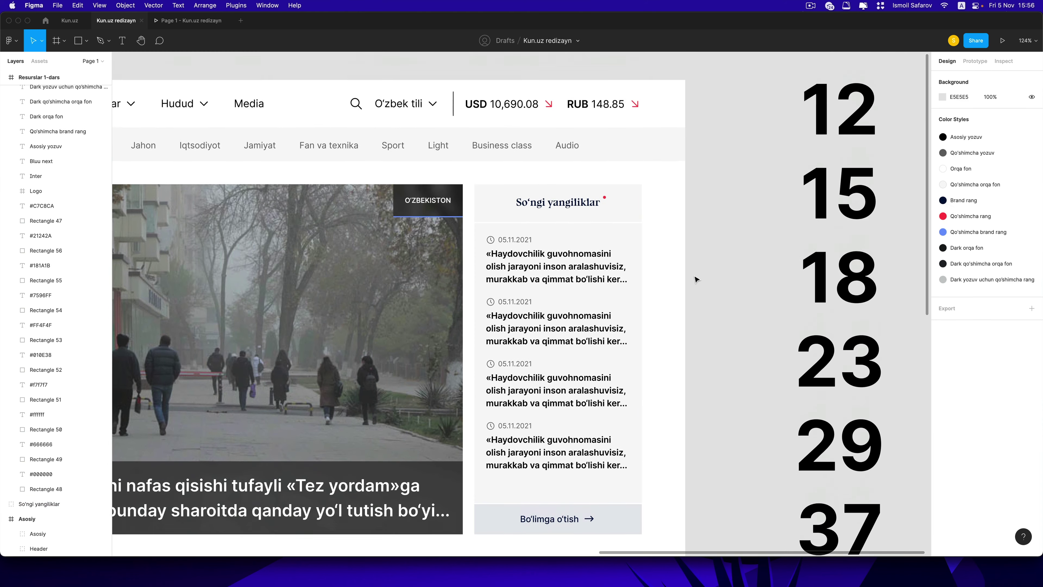
scroll(697, 280, down, 2)
ctrl+scroll(697, 280, up, 2)
ctrl+scroll(696, 280, down, 5)
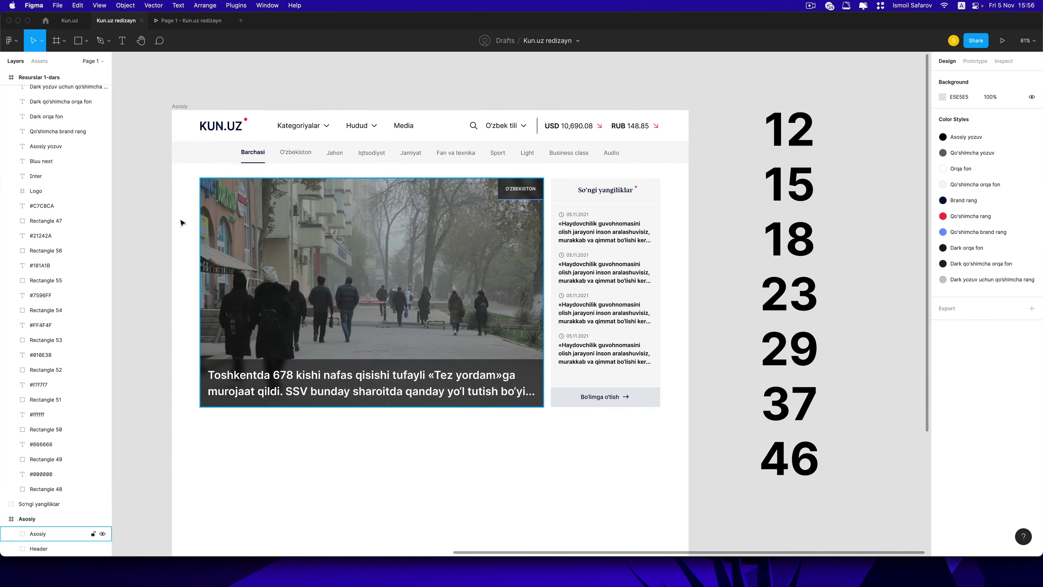
click(180, 106)
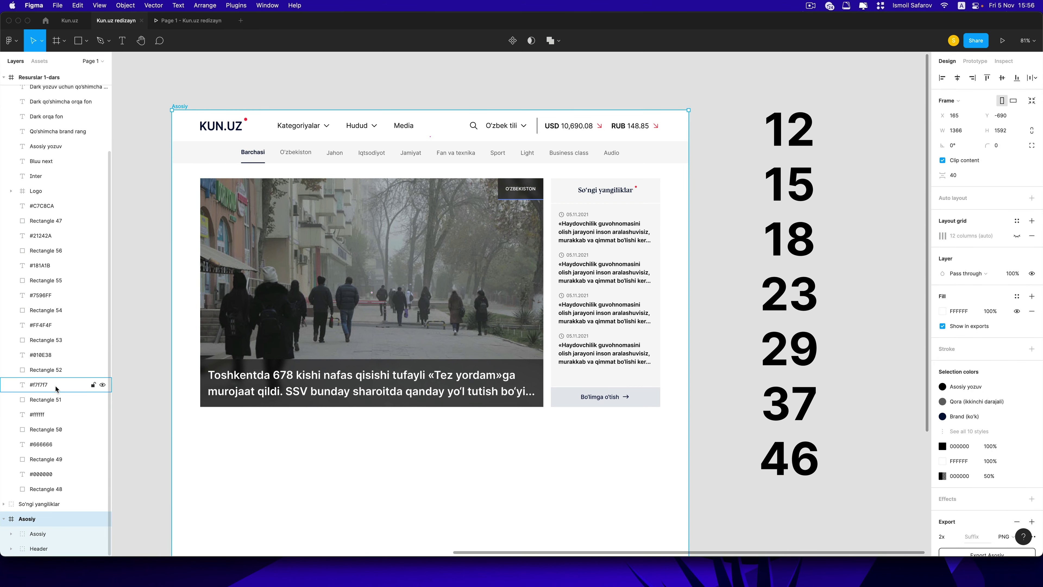
click(4, 78)
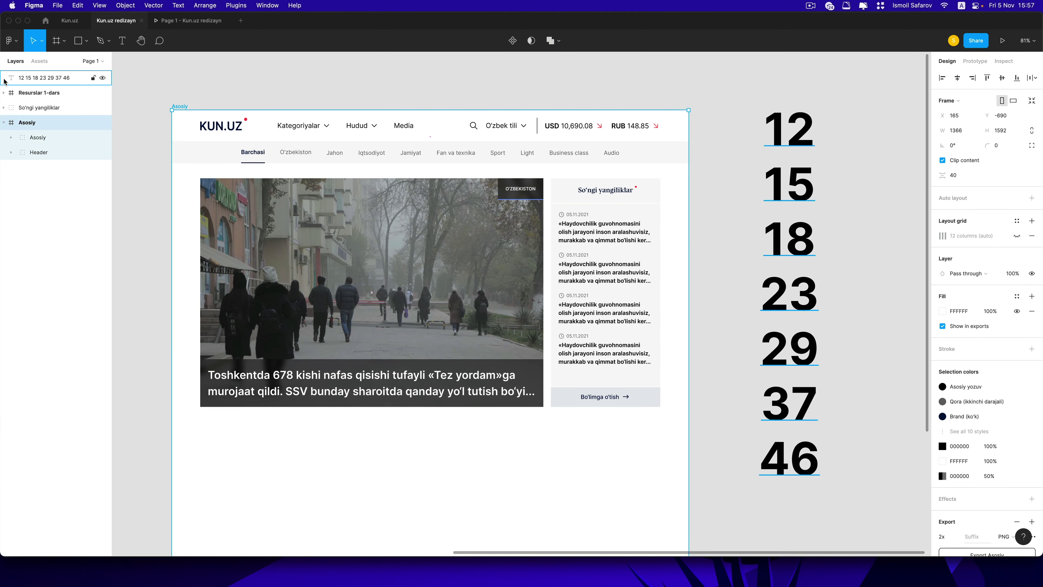
click(46, 151)
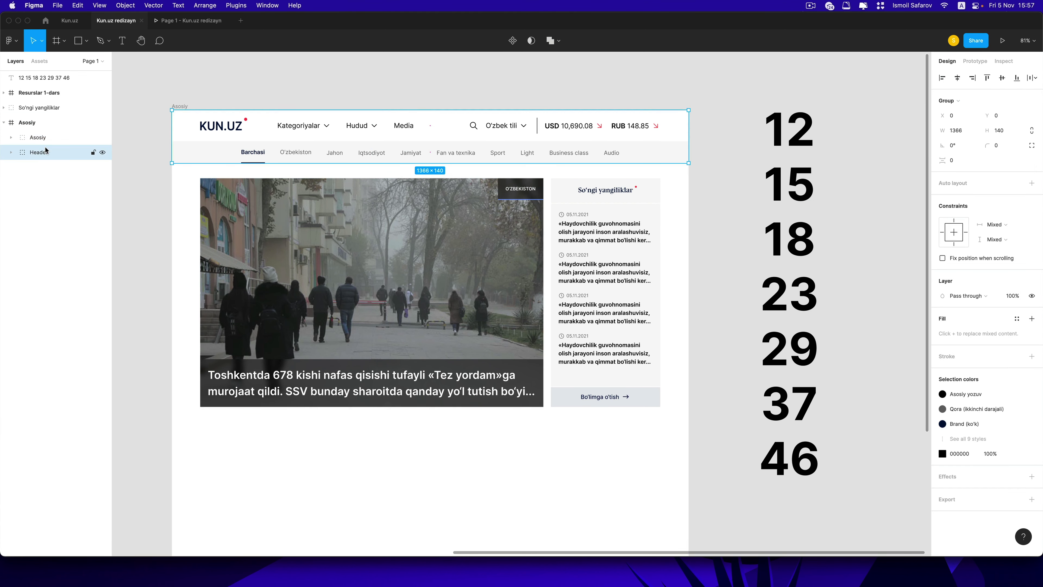
click(50, 141)
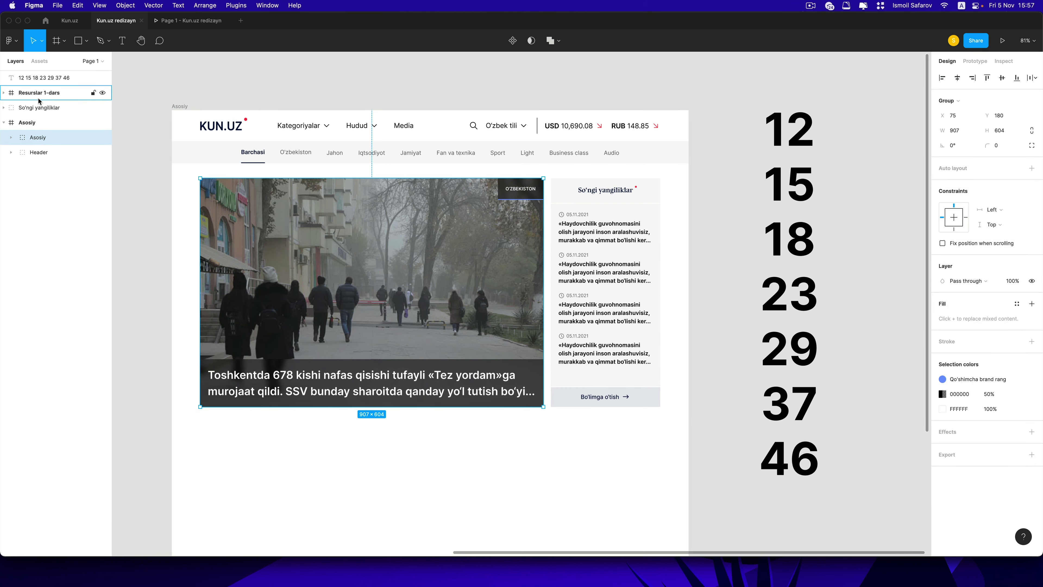
click(40, 107)
mouse_move(49, 137)
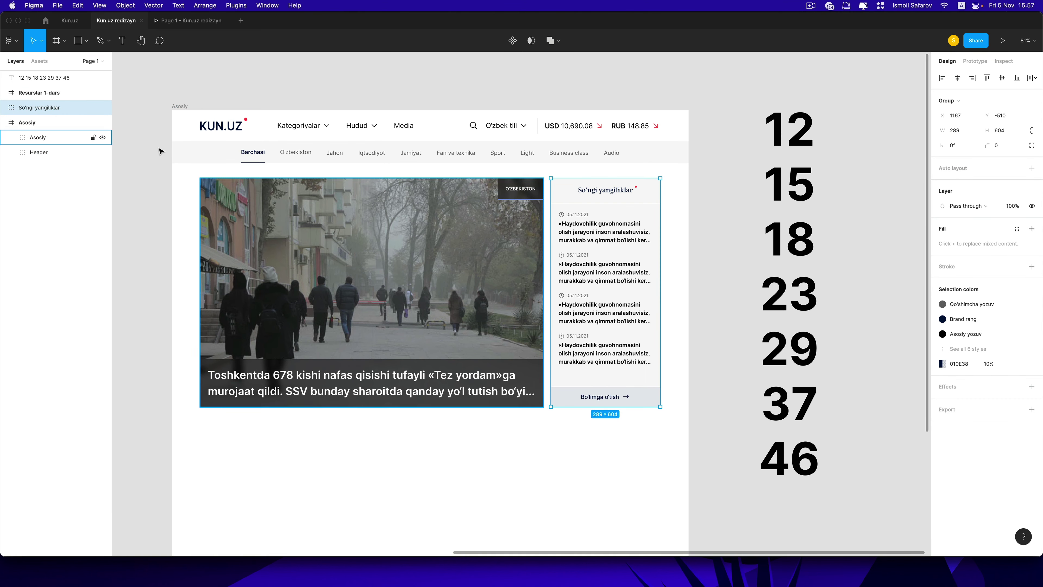
drag(57, 111, 58, 132)
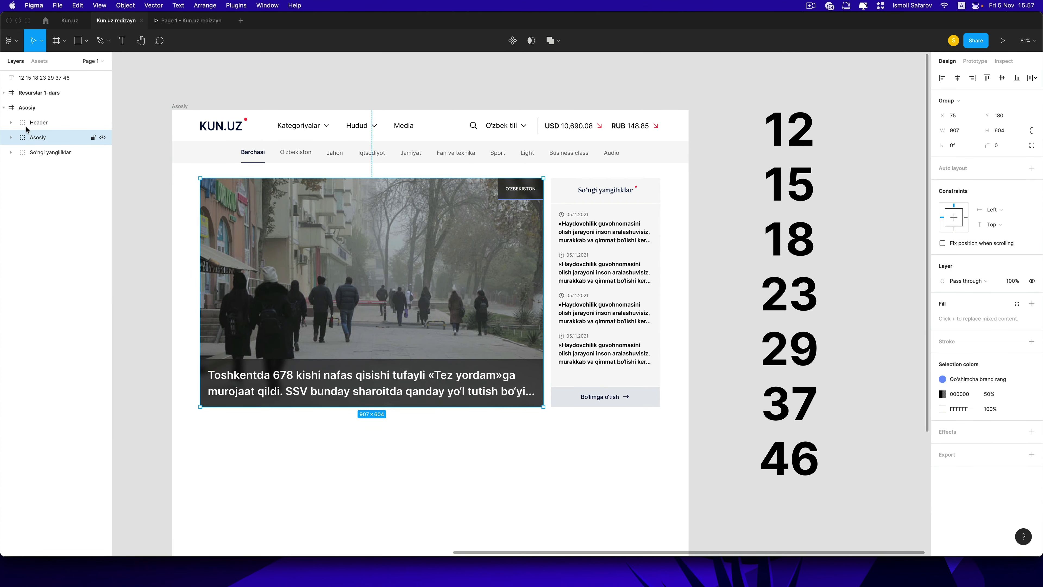
key(Escape)
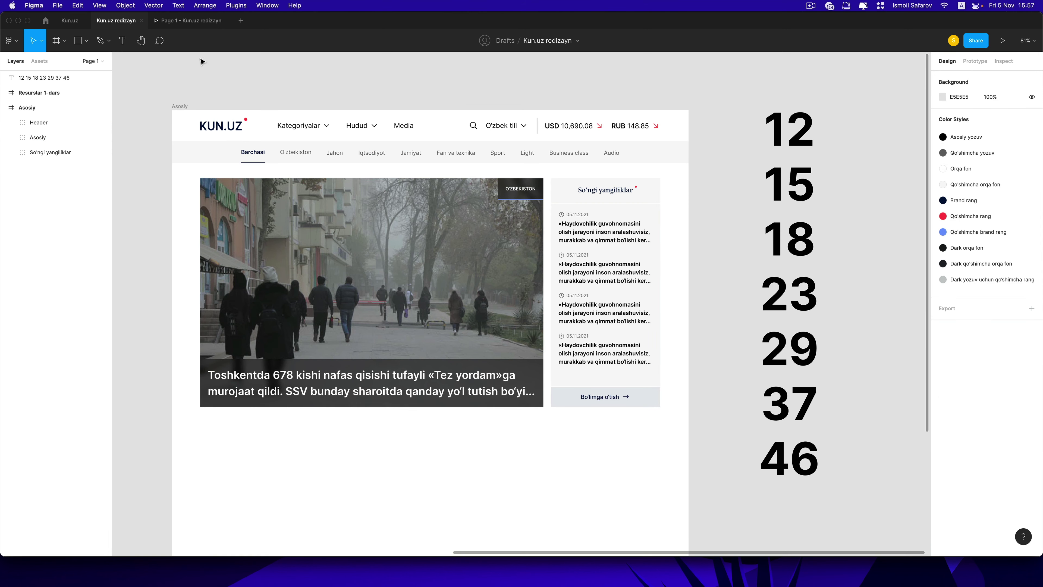
Step: Preview the Kun.uz redesign prototype, scroll through it, then flip to the editor and back
click(193, 25)
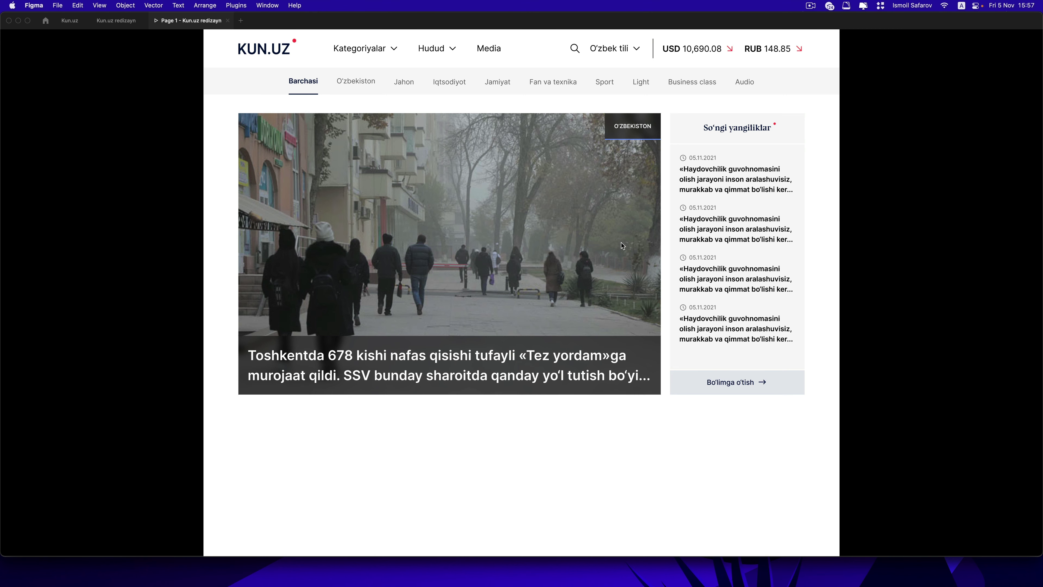
scroll(592, 335, down, 5)
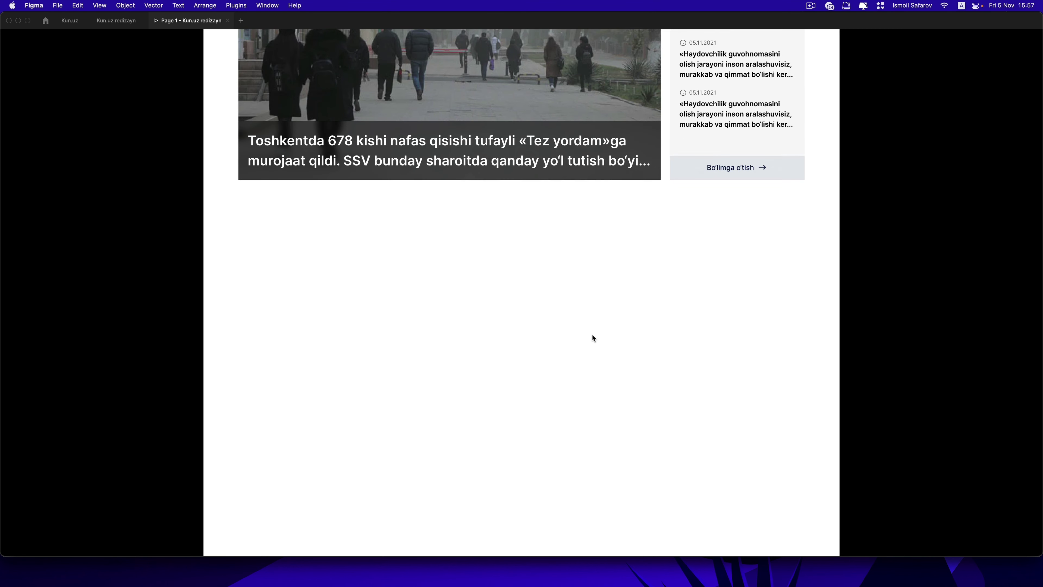
scroll(513, 358, up, 5)
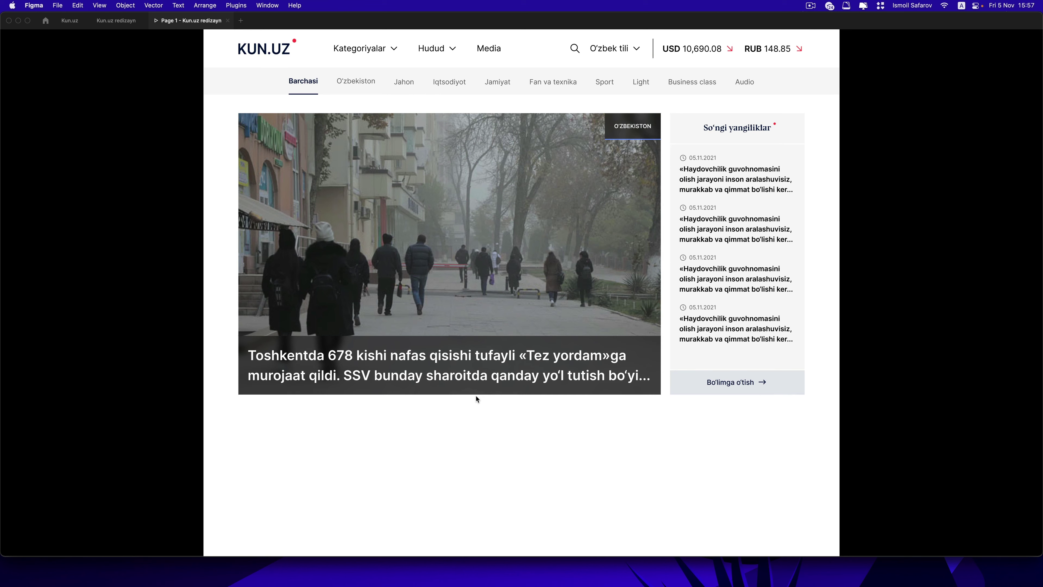
scroll(433, 411, down, 3)
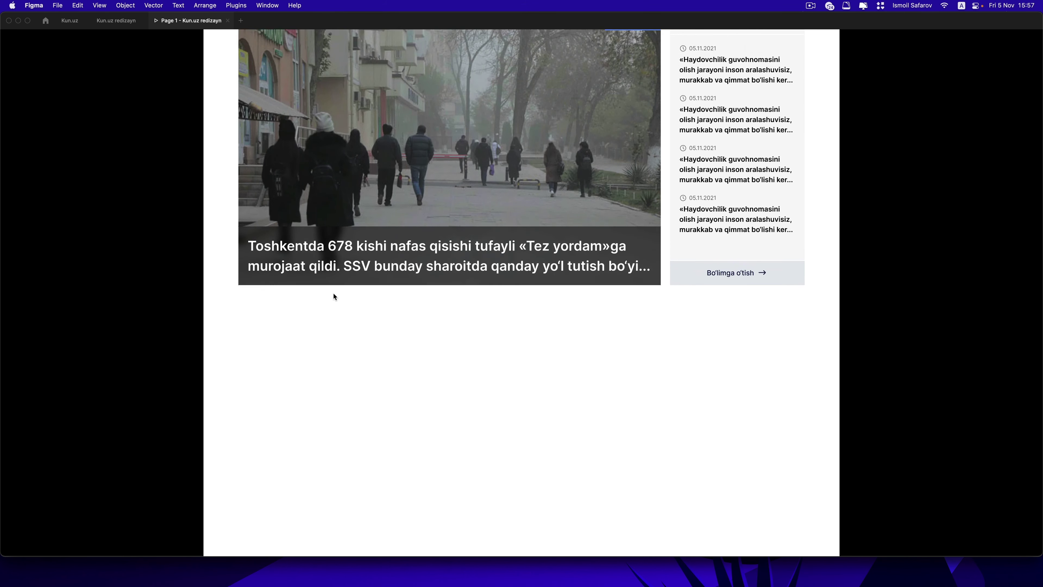
scroll(334, 294, up, 3)
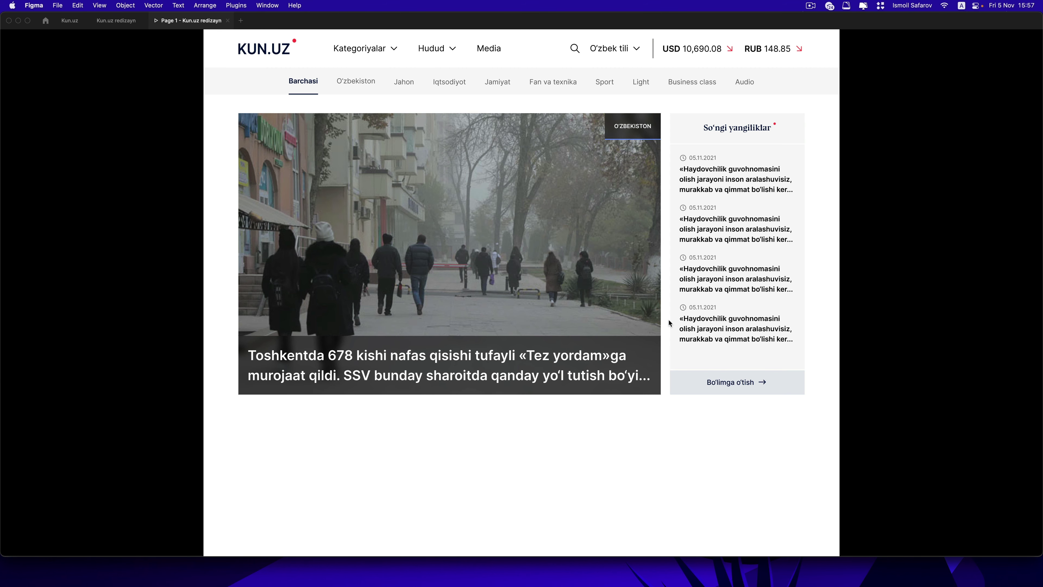
click(114, 20)
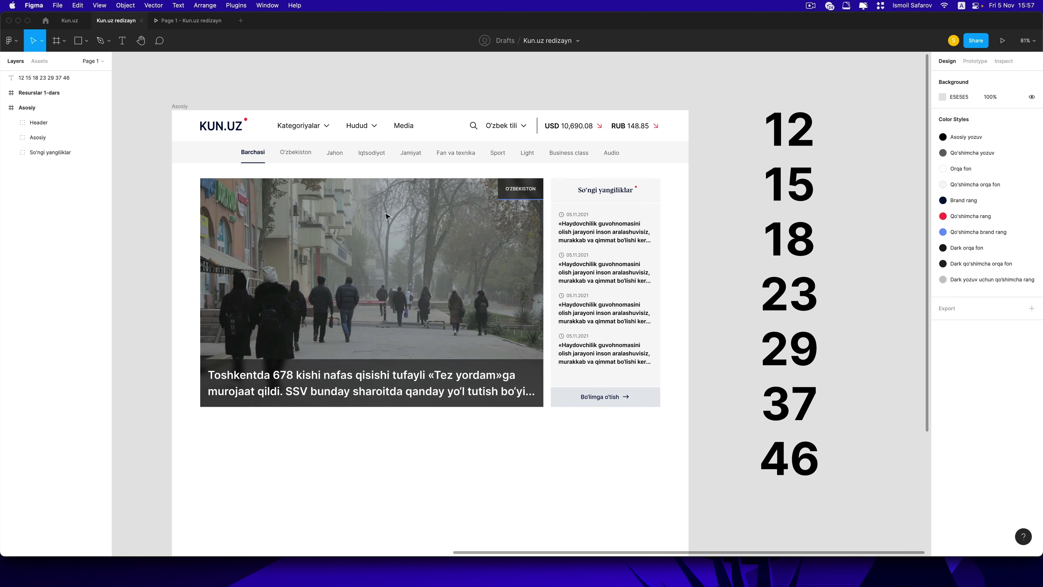
click(191, 21)
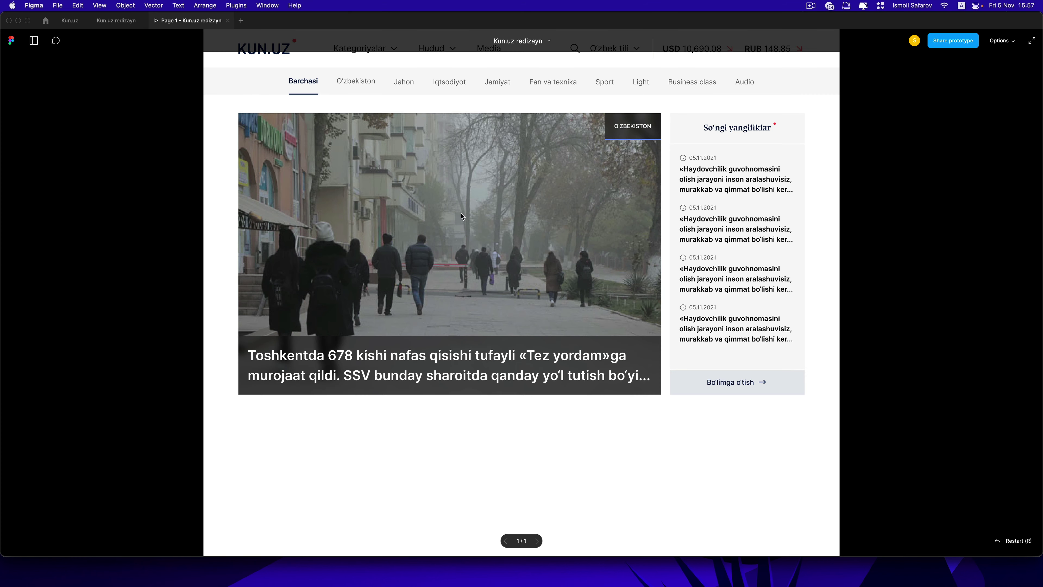